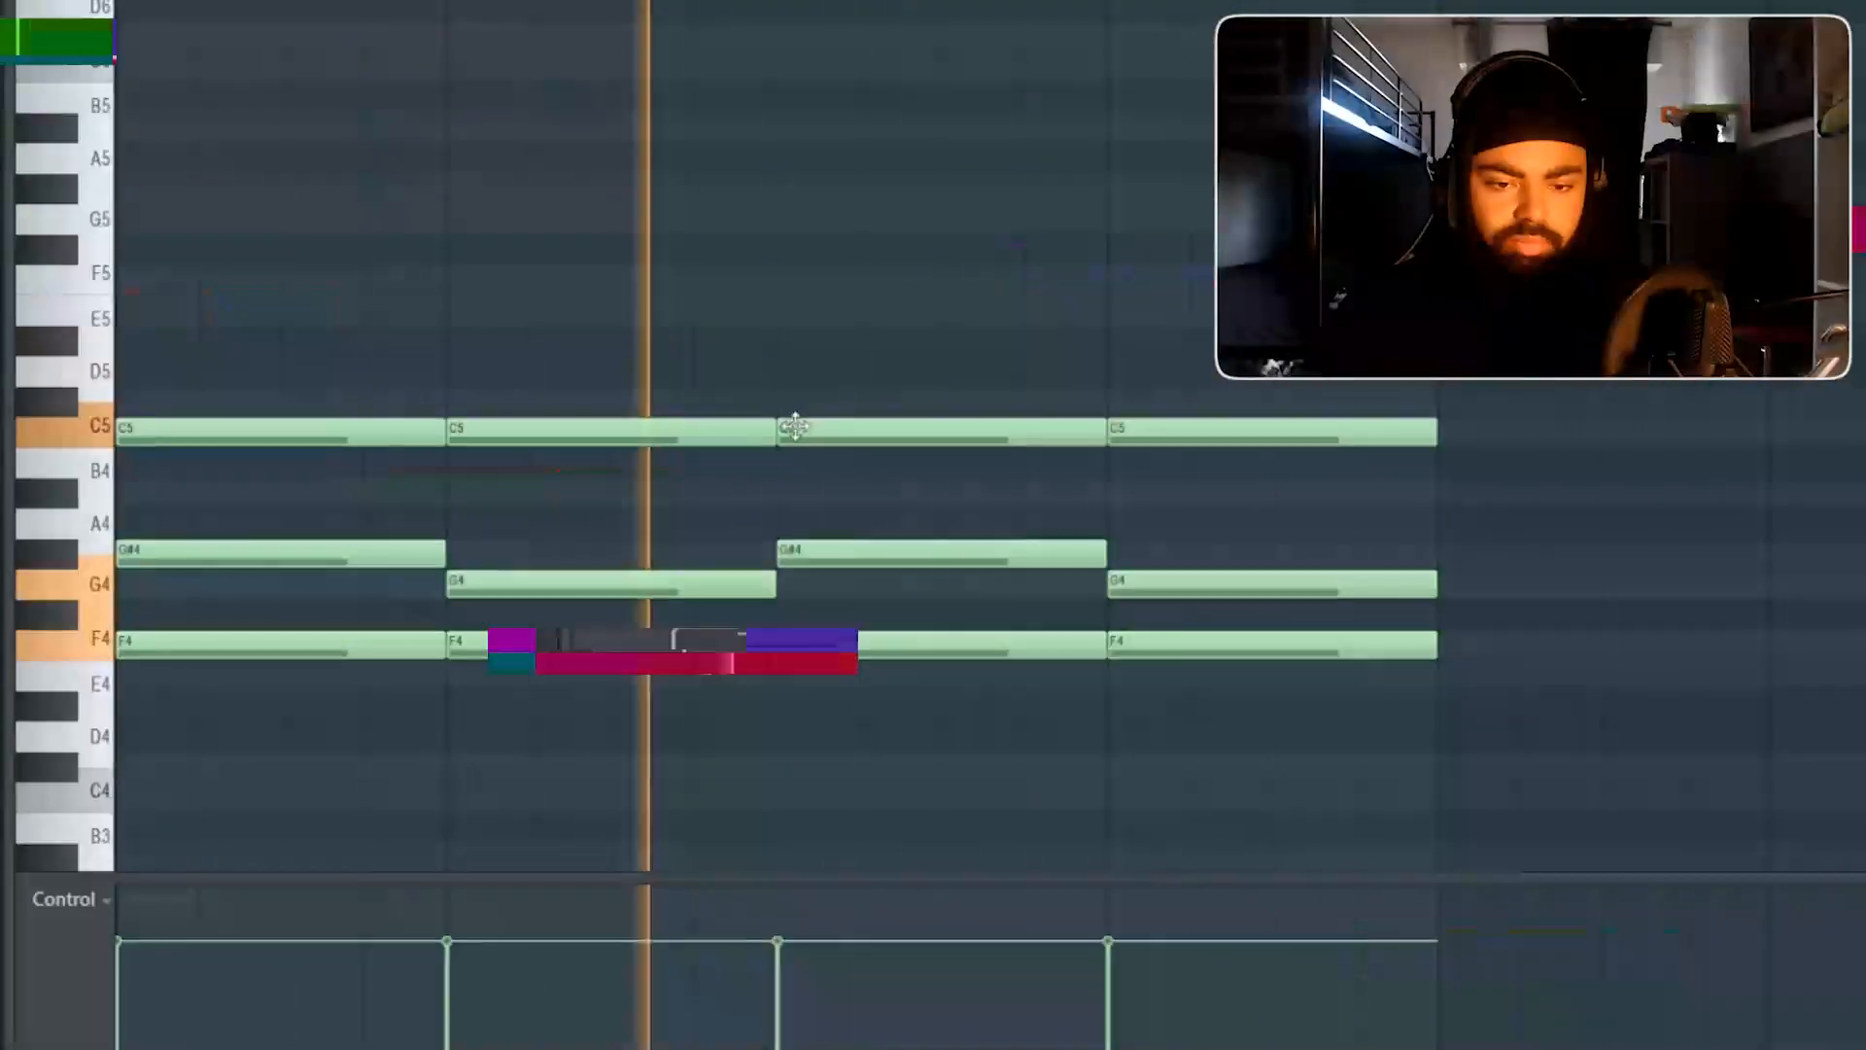
Complete the violin chords with C#5 in bar 3 and C4 in bar 4, and duplicate the four bars into bars 5–8.
left_click_drag(787, 410, 807, 381)
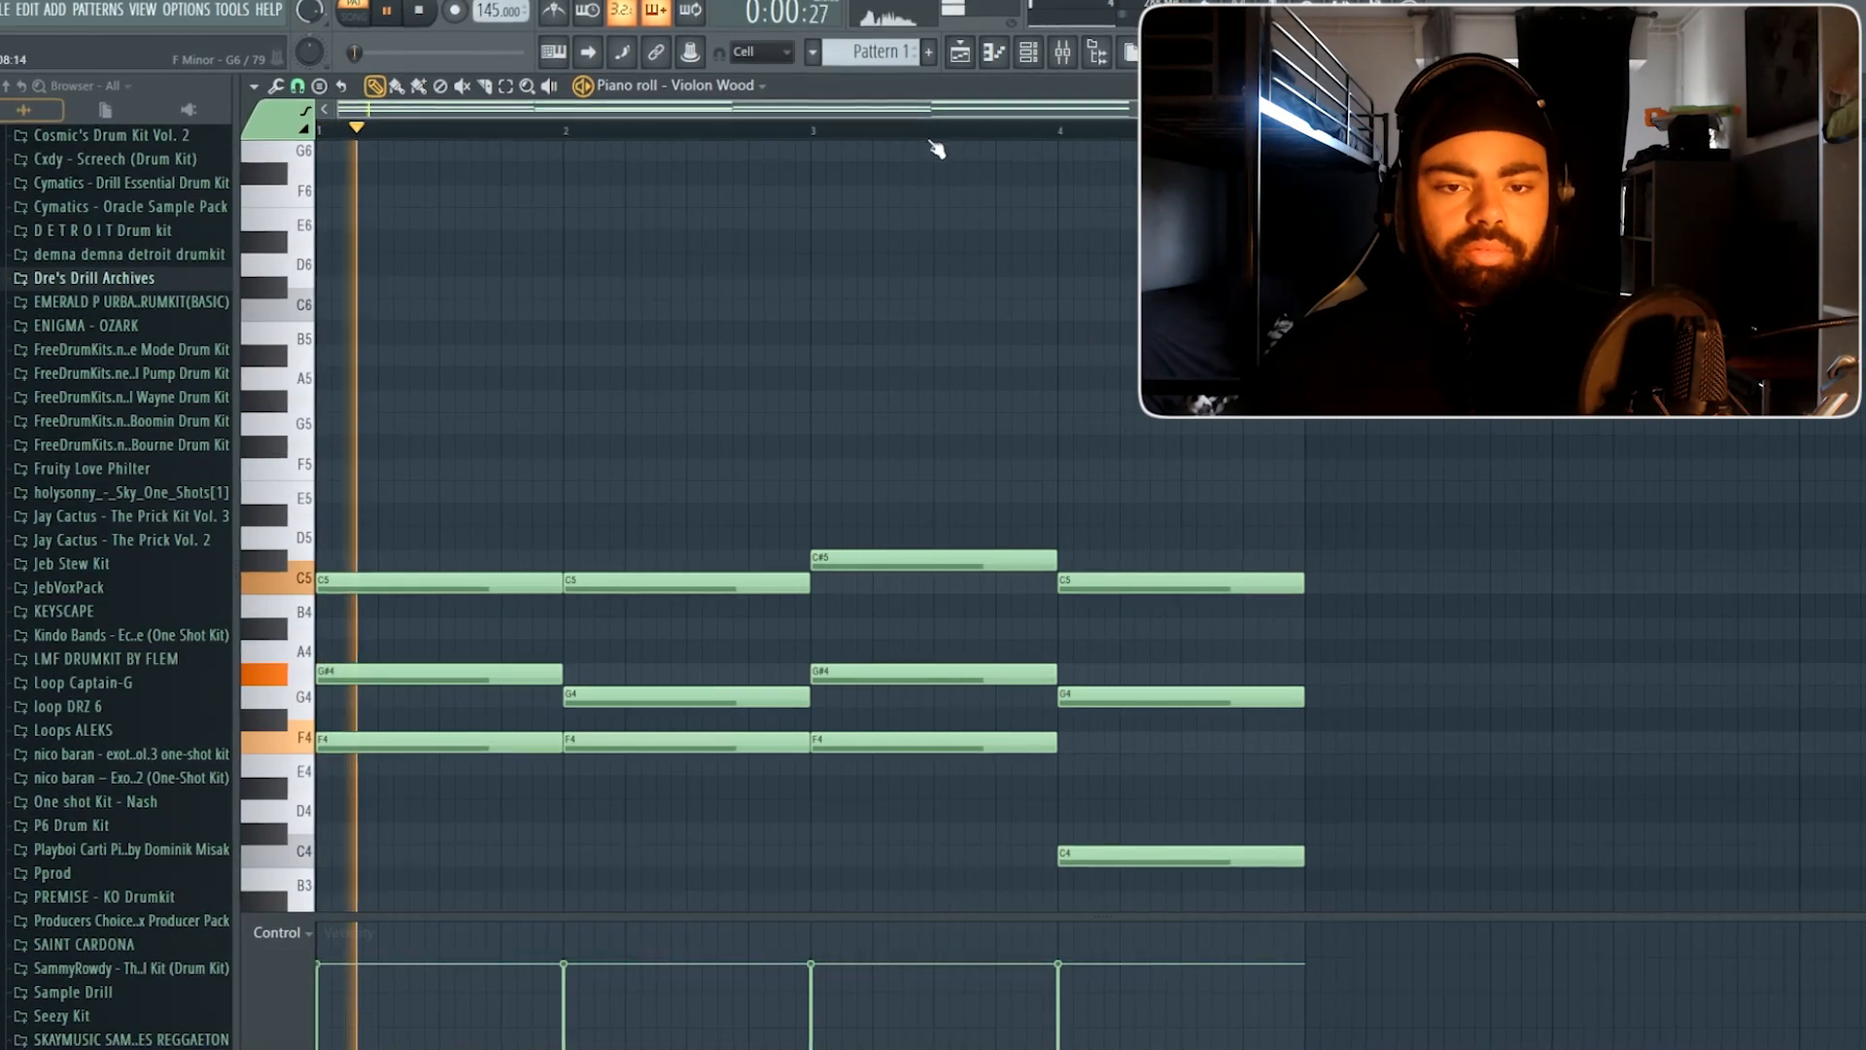
left_click_drag(1589, 109, 1851, 105)
key("ctrl+b")
left_click(350, 117)
key("space")
Route the Violon Wood channel to mixer insert 1 and add a Pro-Q 3 equalizer with a band in the low frequencies.
left_click(1058, 41)
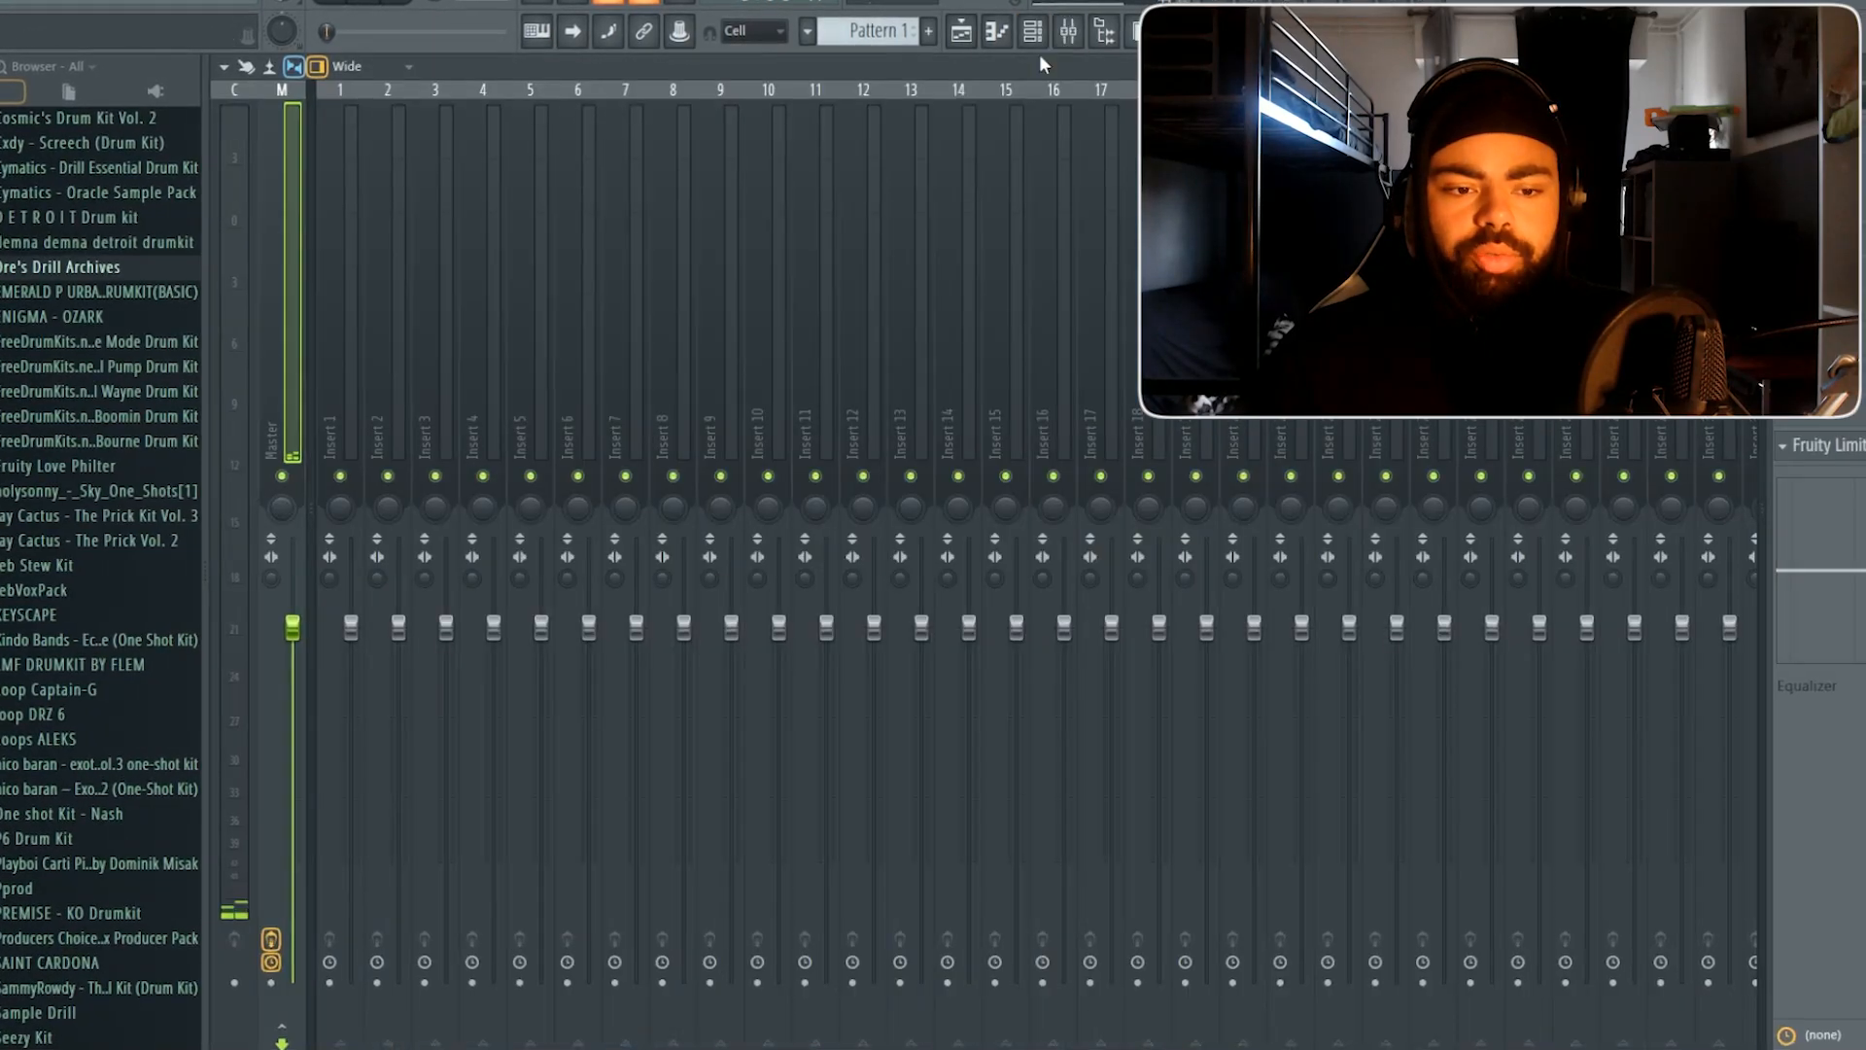
left_click(1035, 30)
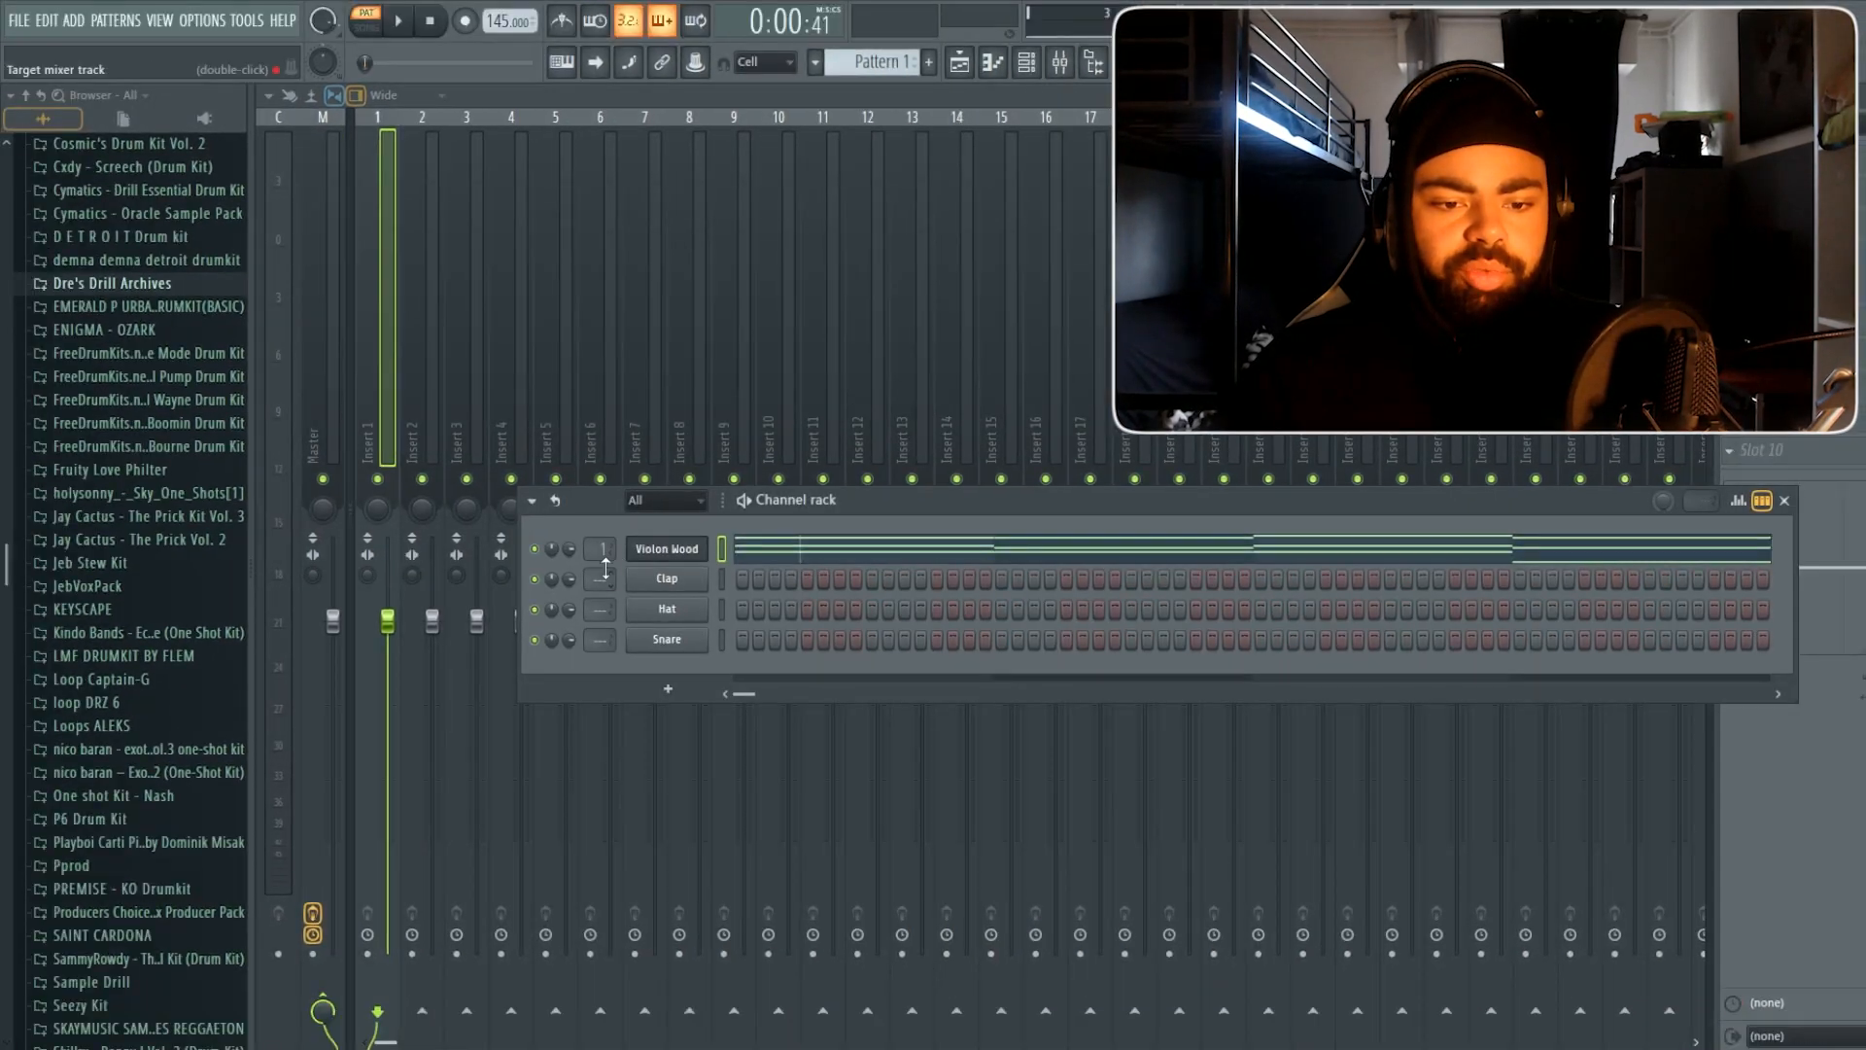
left_click(395, 416)
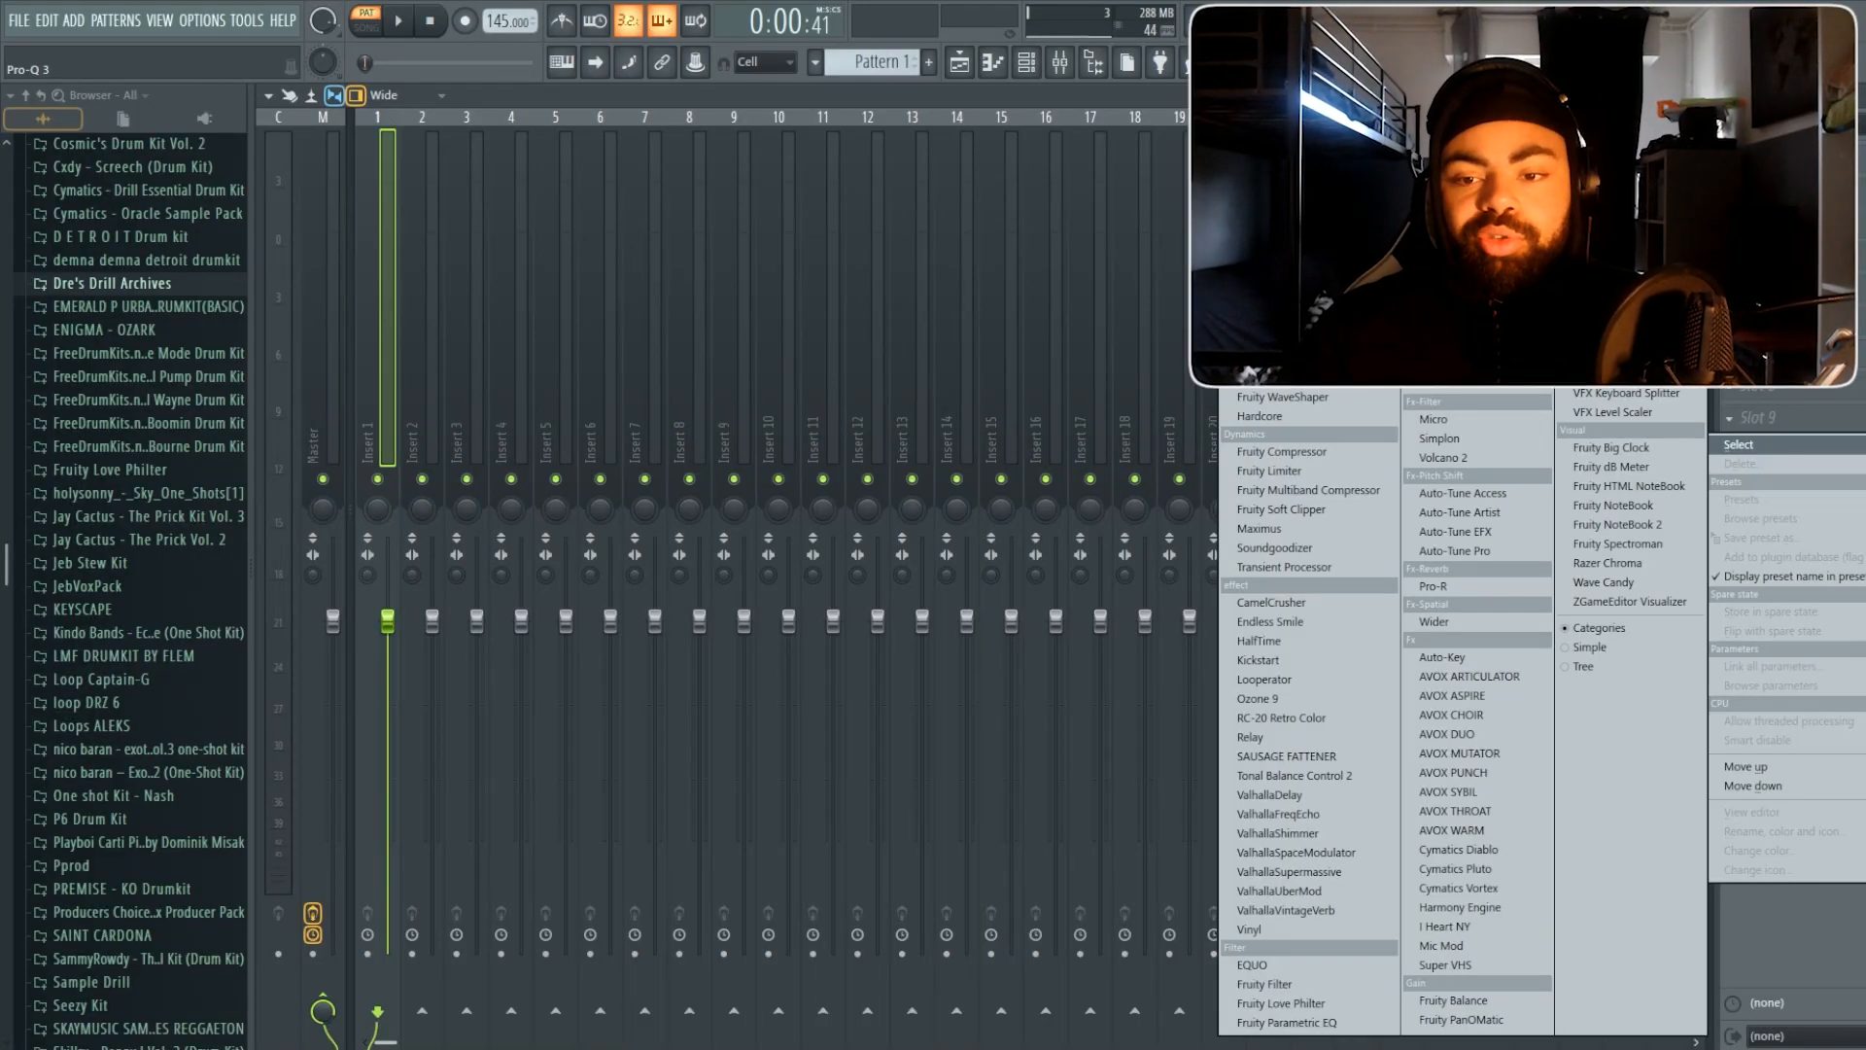
left_click(1436, 381)
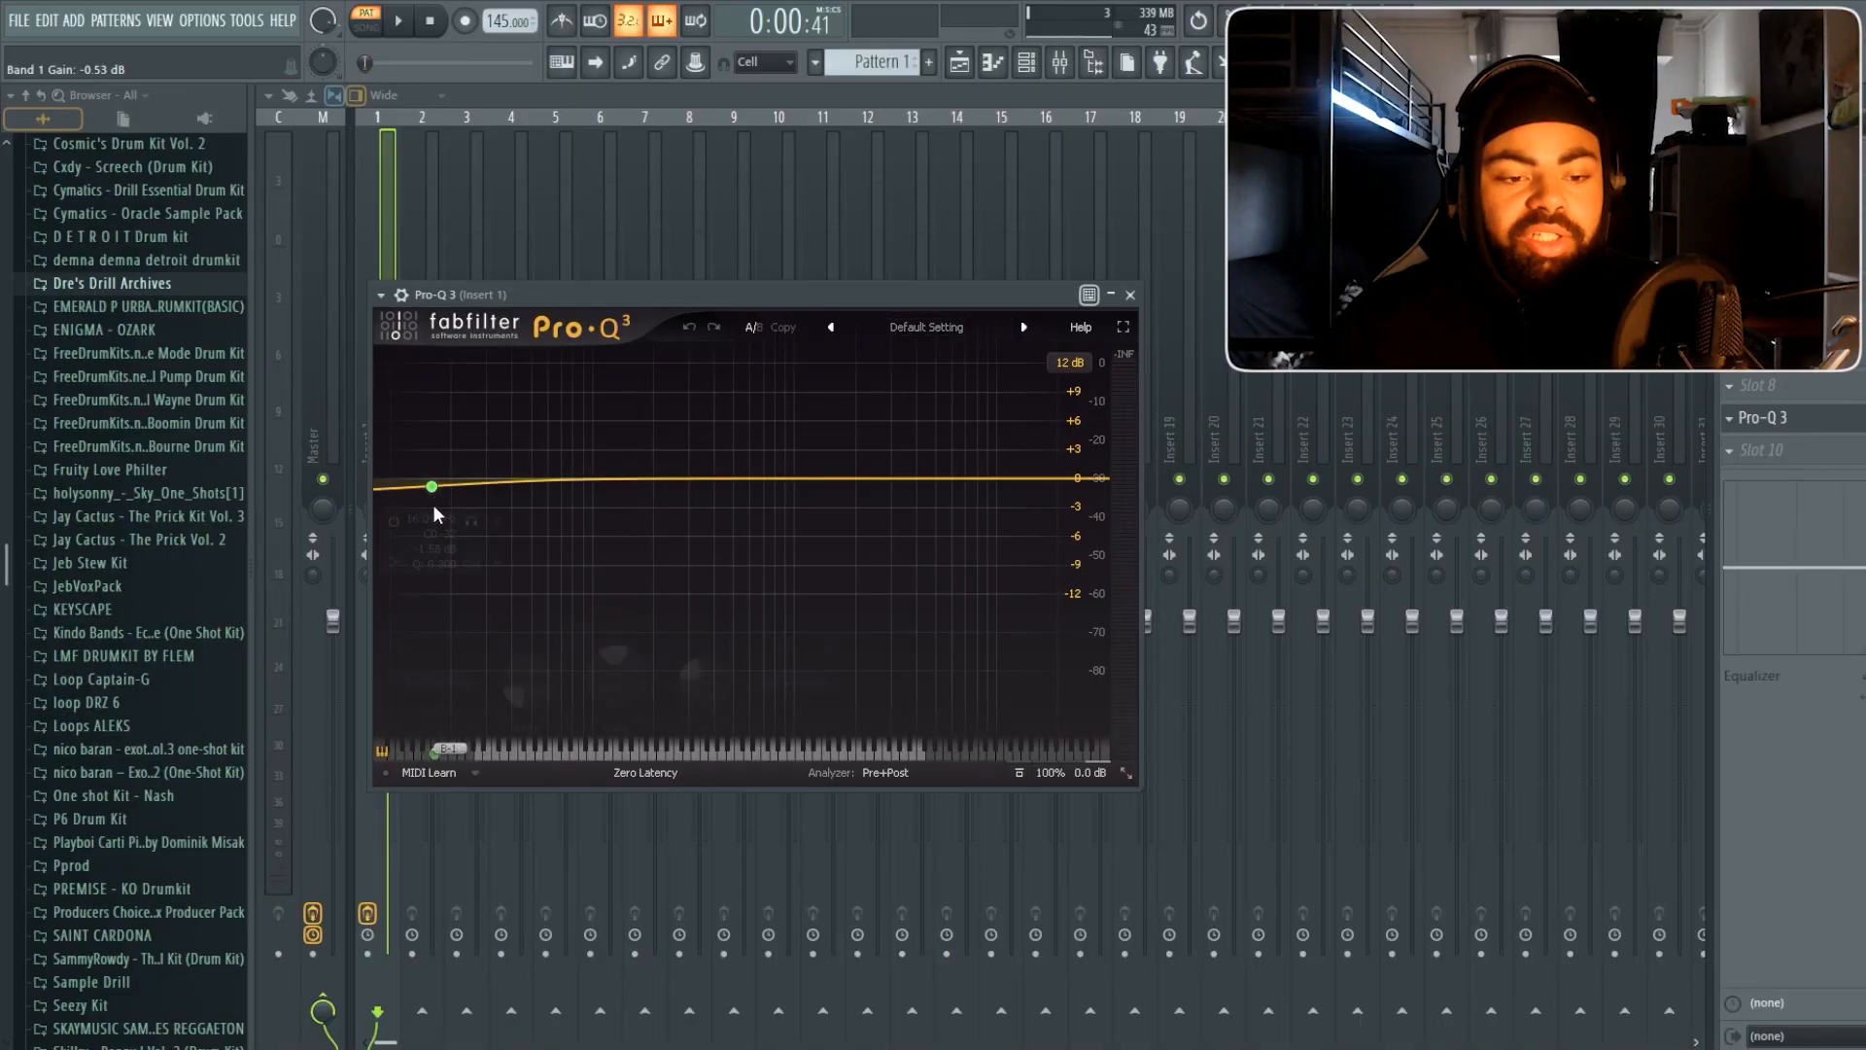
left_click(433, 504)
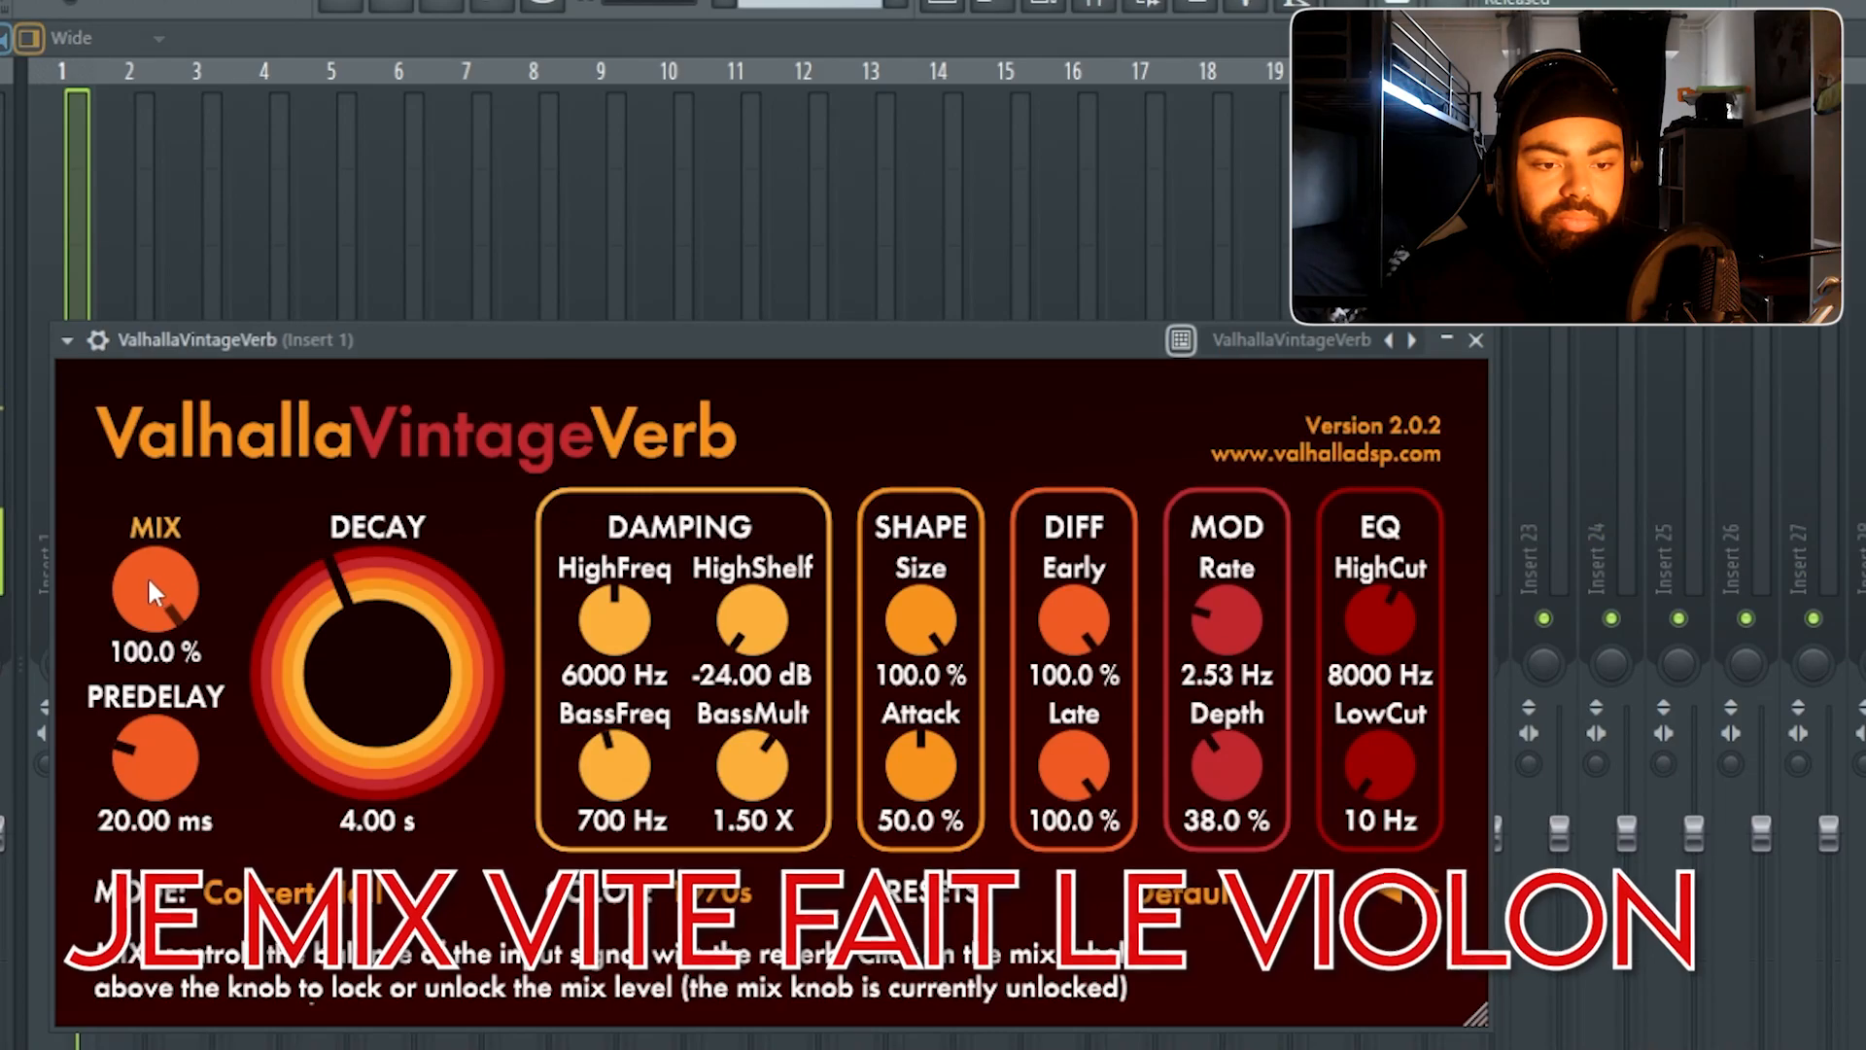
Reduce the ValhallaVintageVerb mix on the violin track and set the Vinyl effect to 1970 with less dust.
left_click_drag(147, 575, 183, 595)
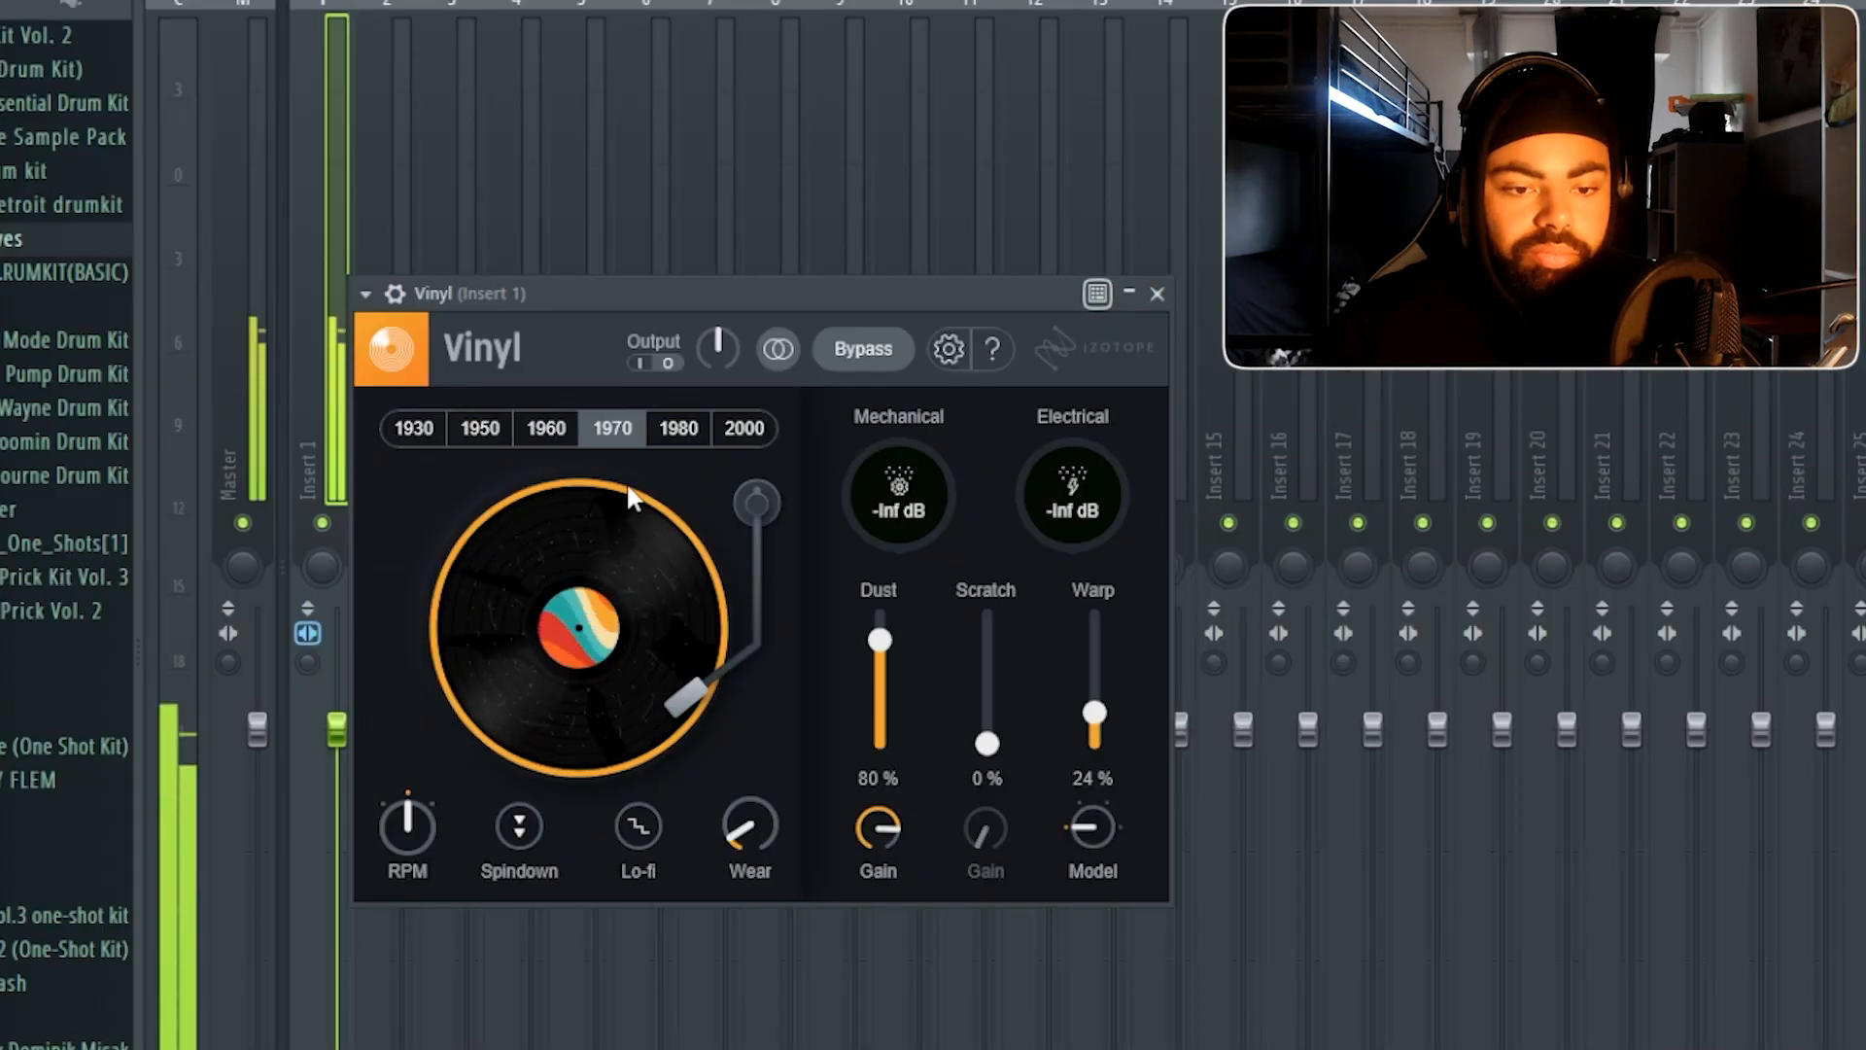
left_click(546, 428)
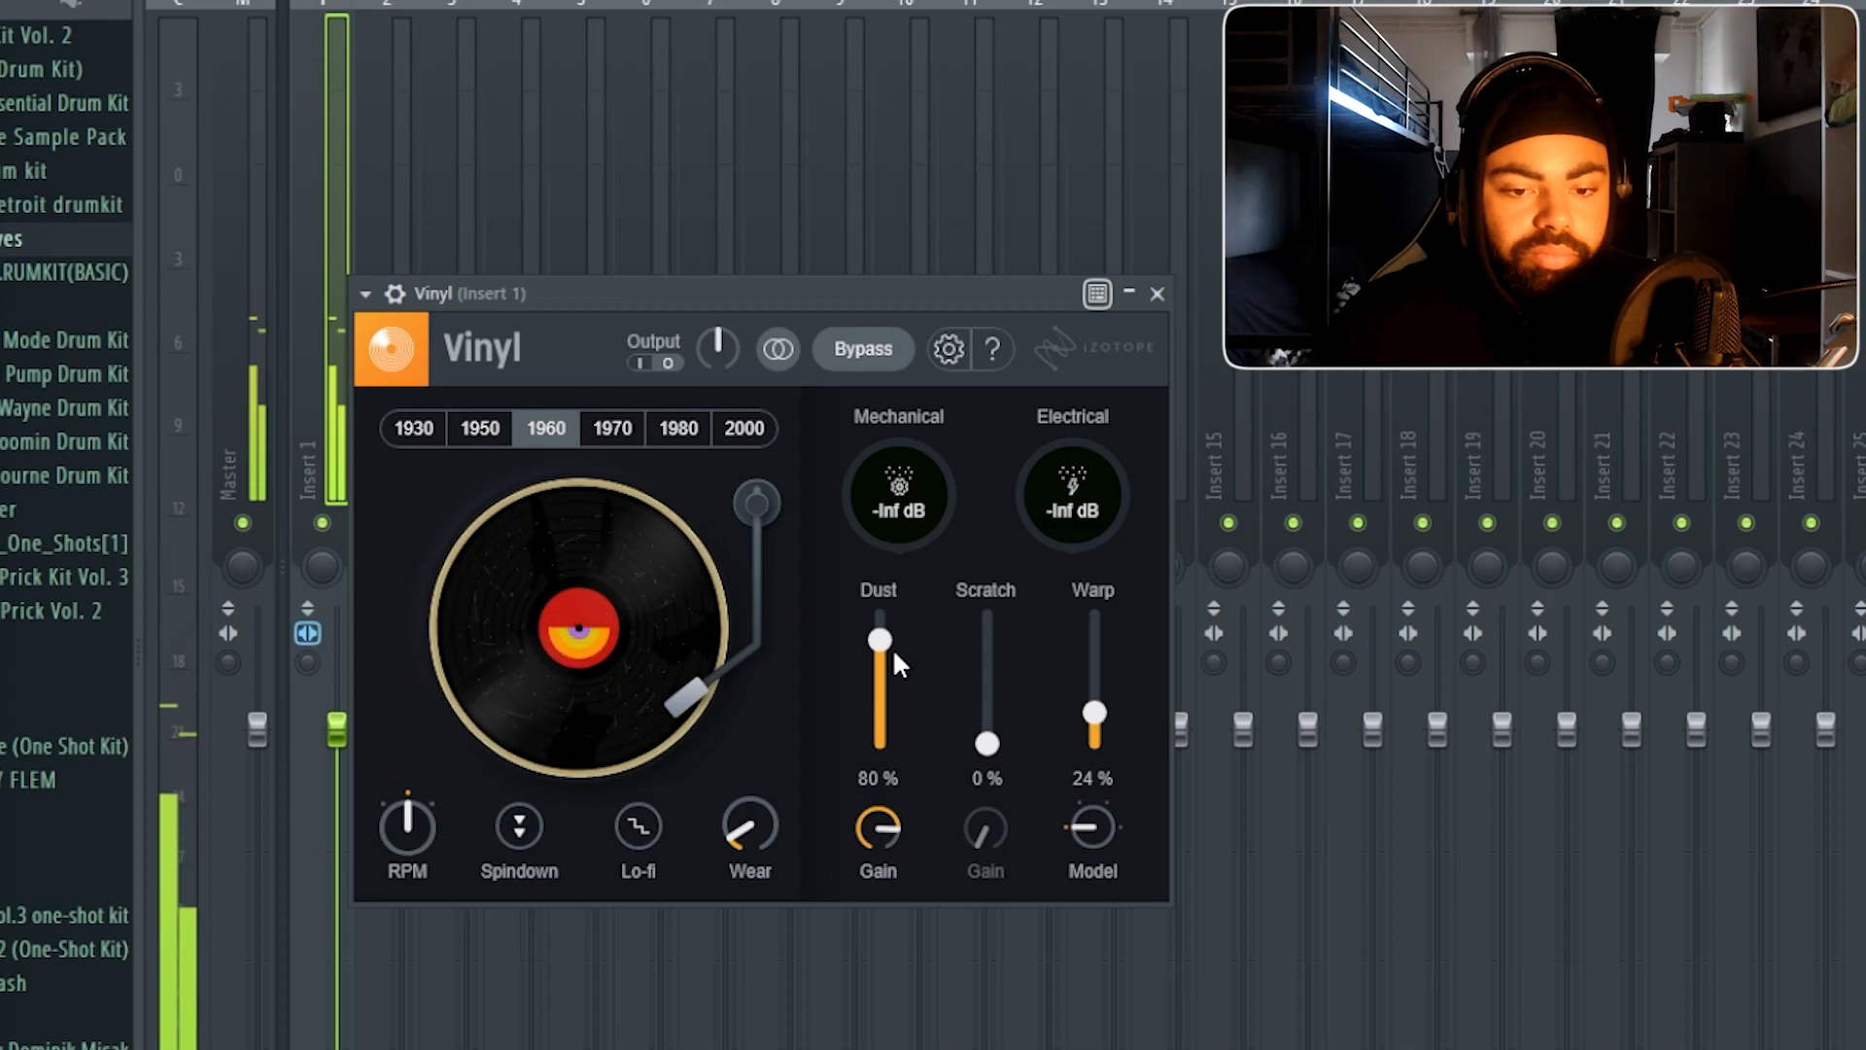
left_click_drag(886, 644, 861, 812)
left_click(613, 429)
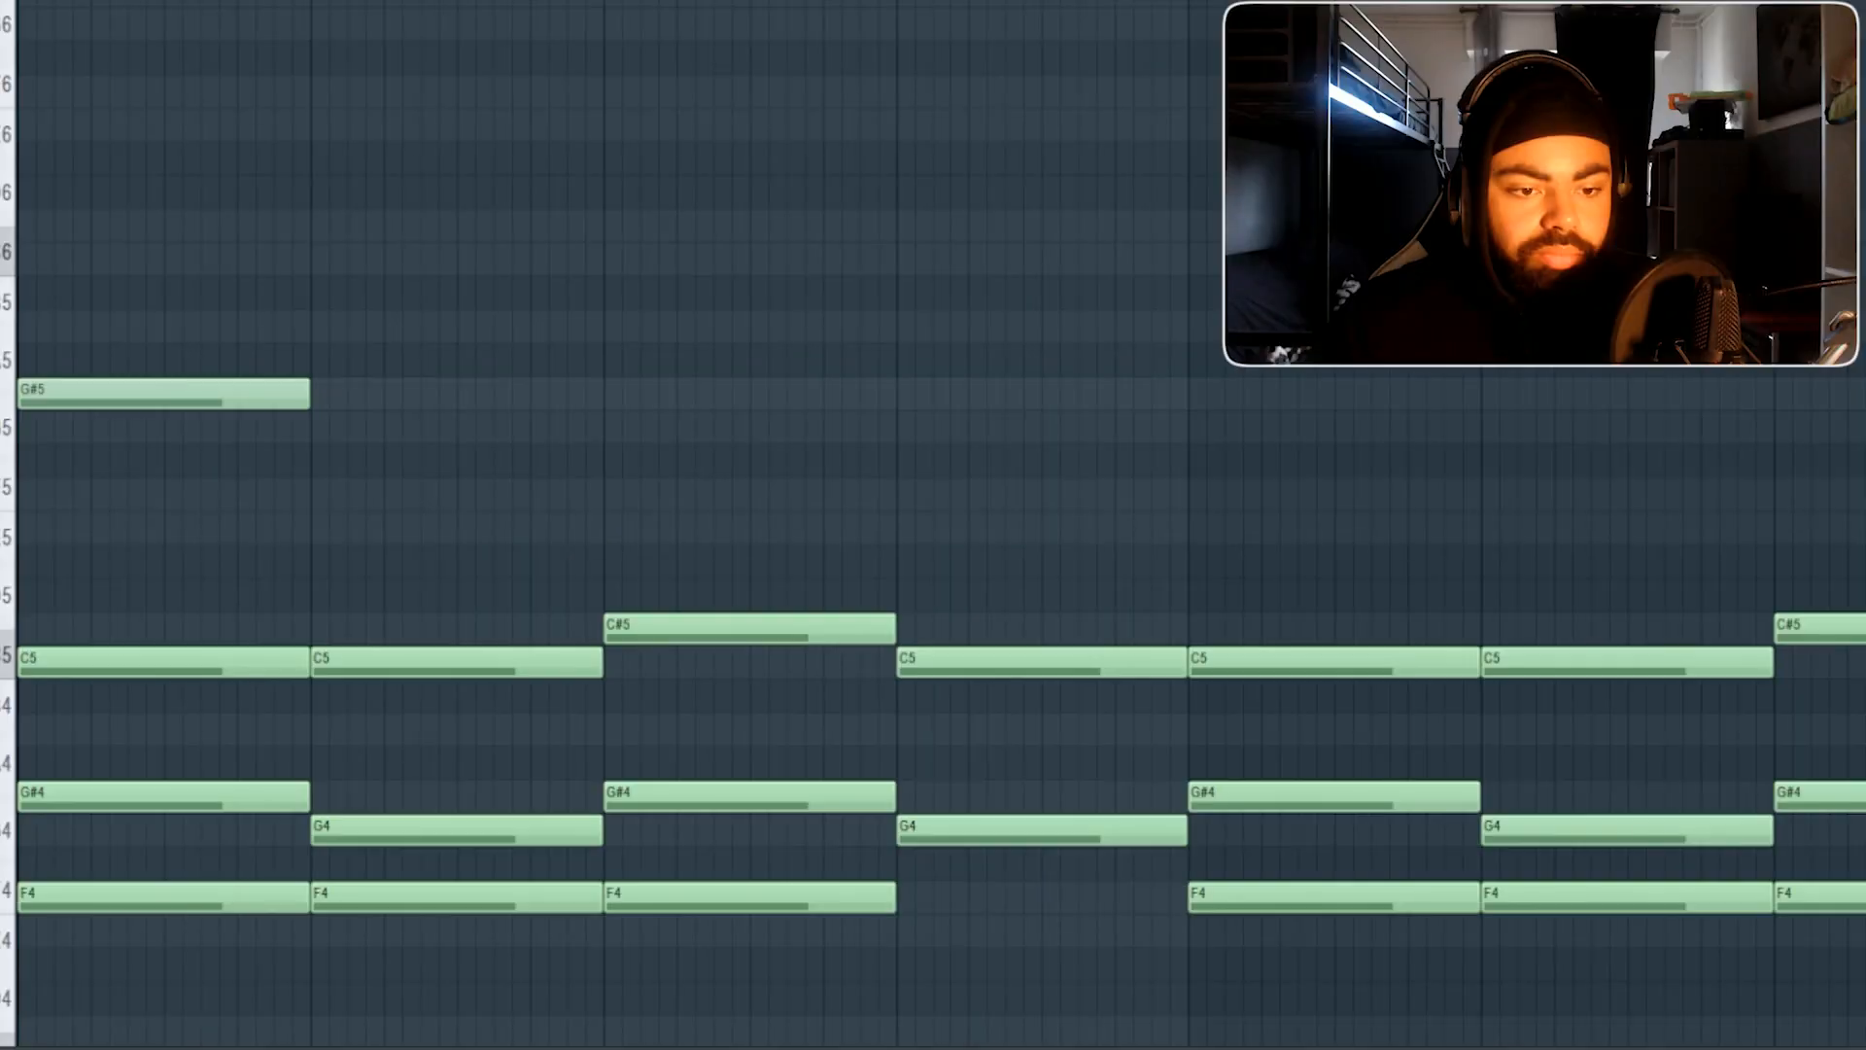
Add upper violin notes above the chords: G5 in bar 2, A#5 in bar 3 and F5 in bar 4.
key("space")
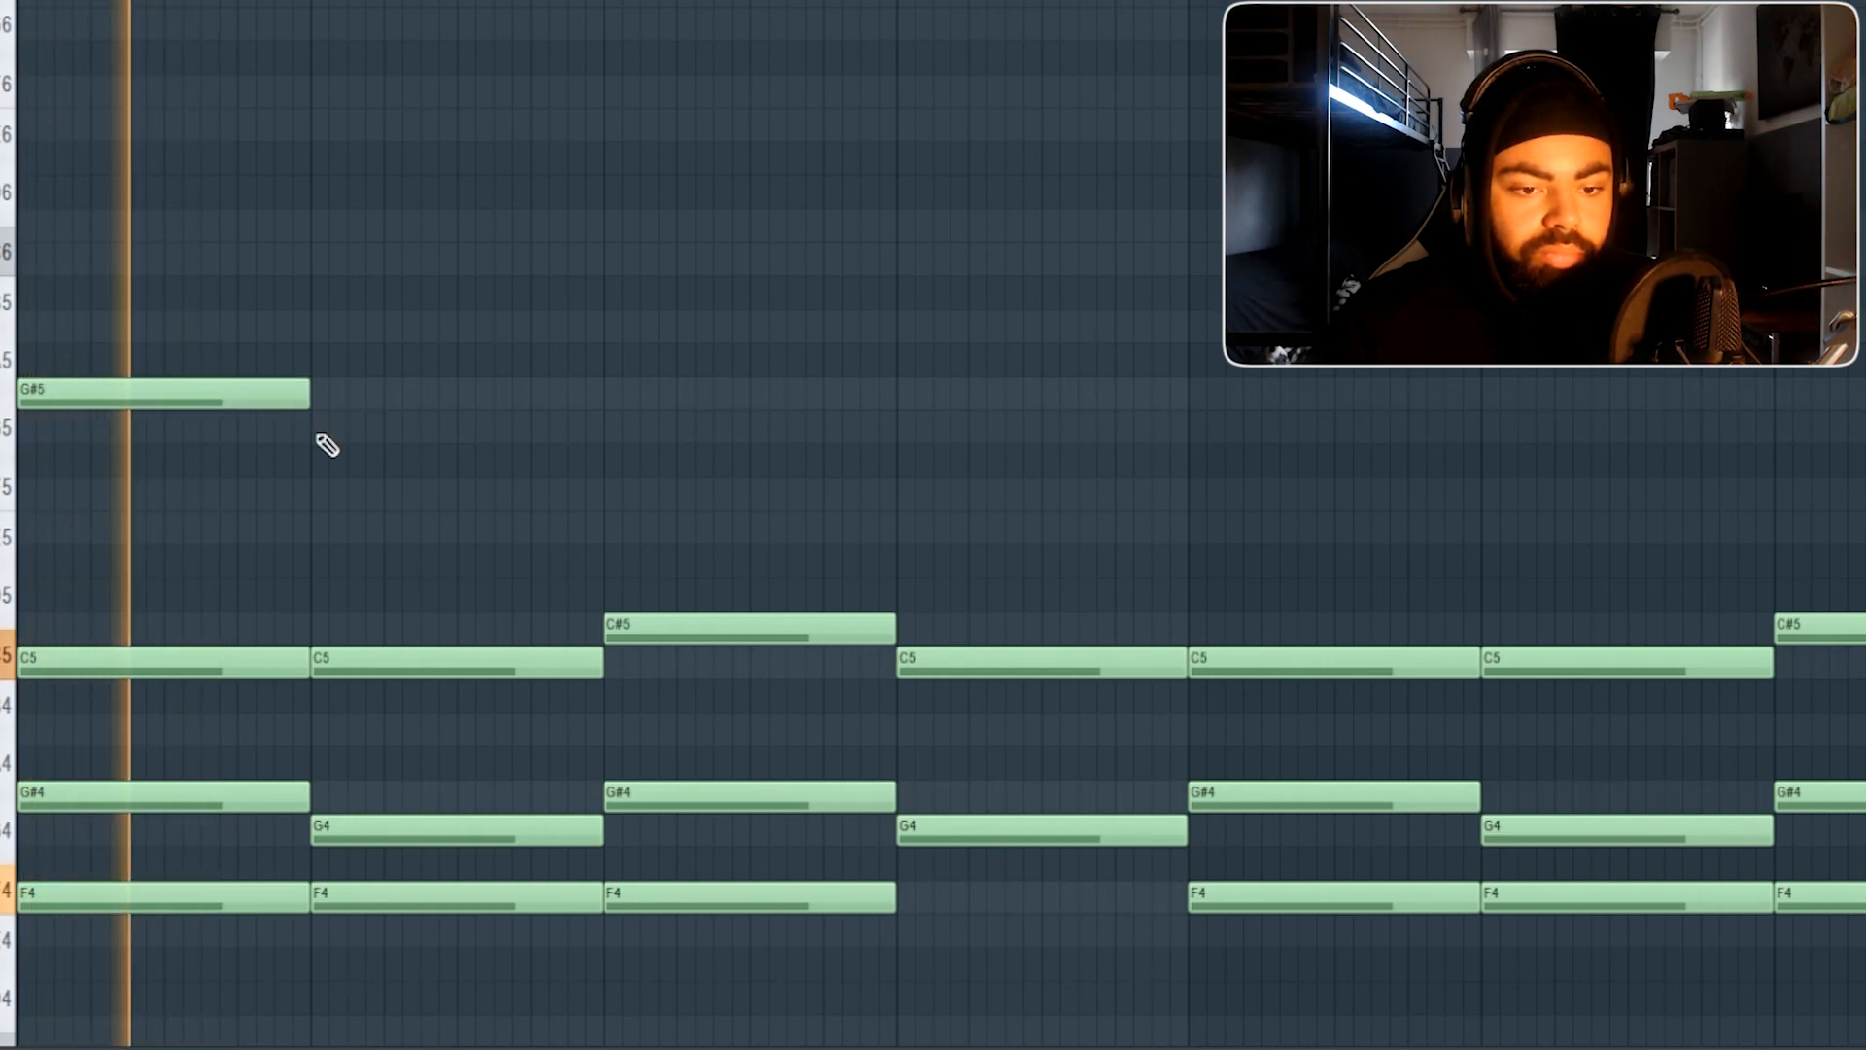
left_click(313, 428)
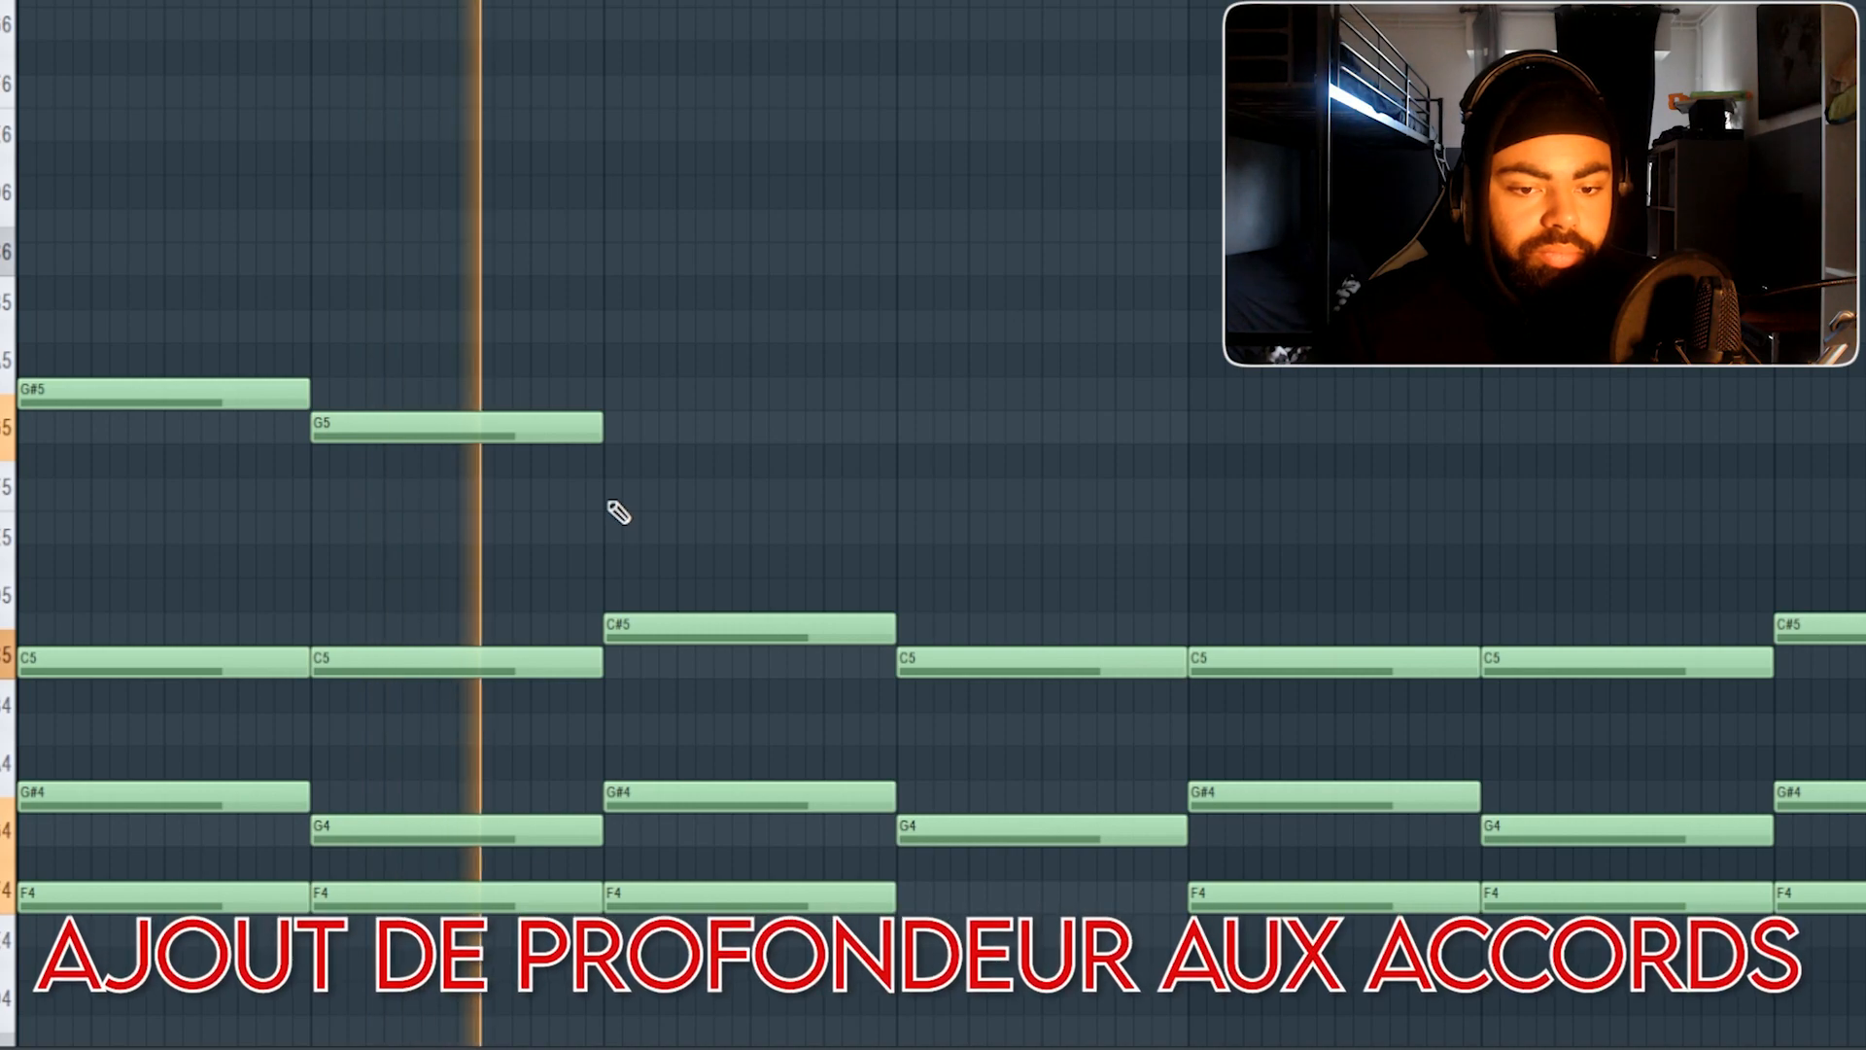
key("space")
left_click(607, 326)
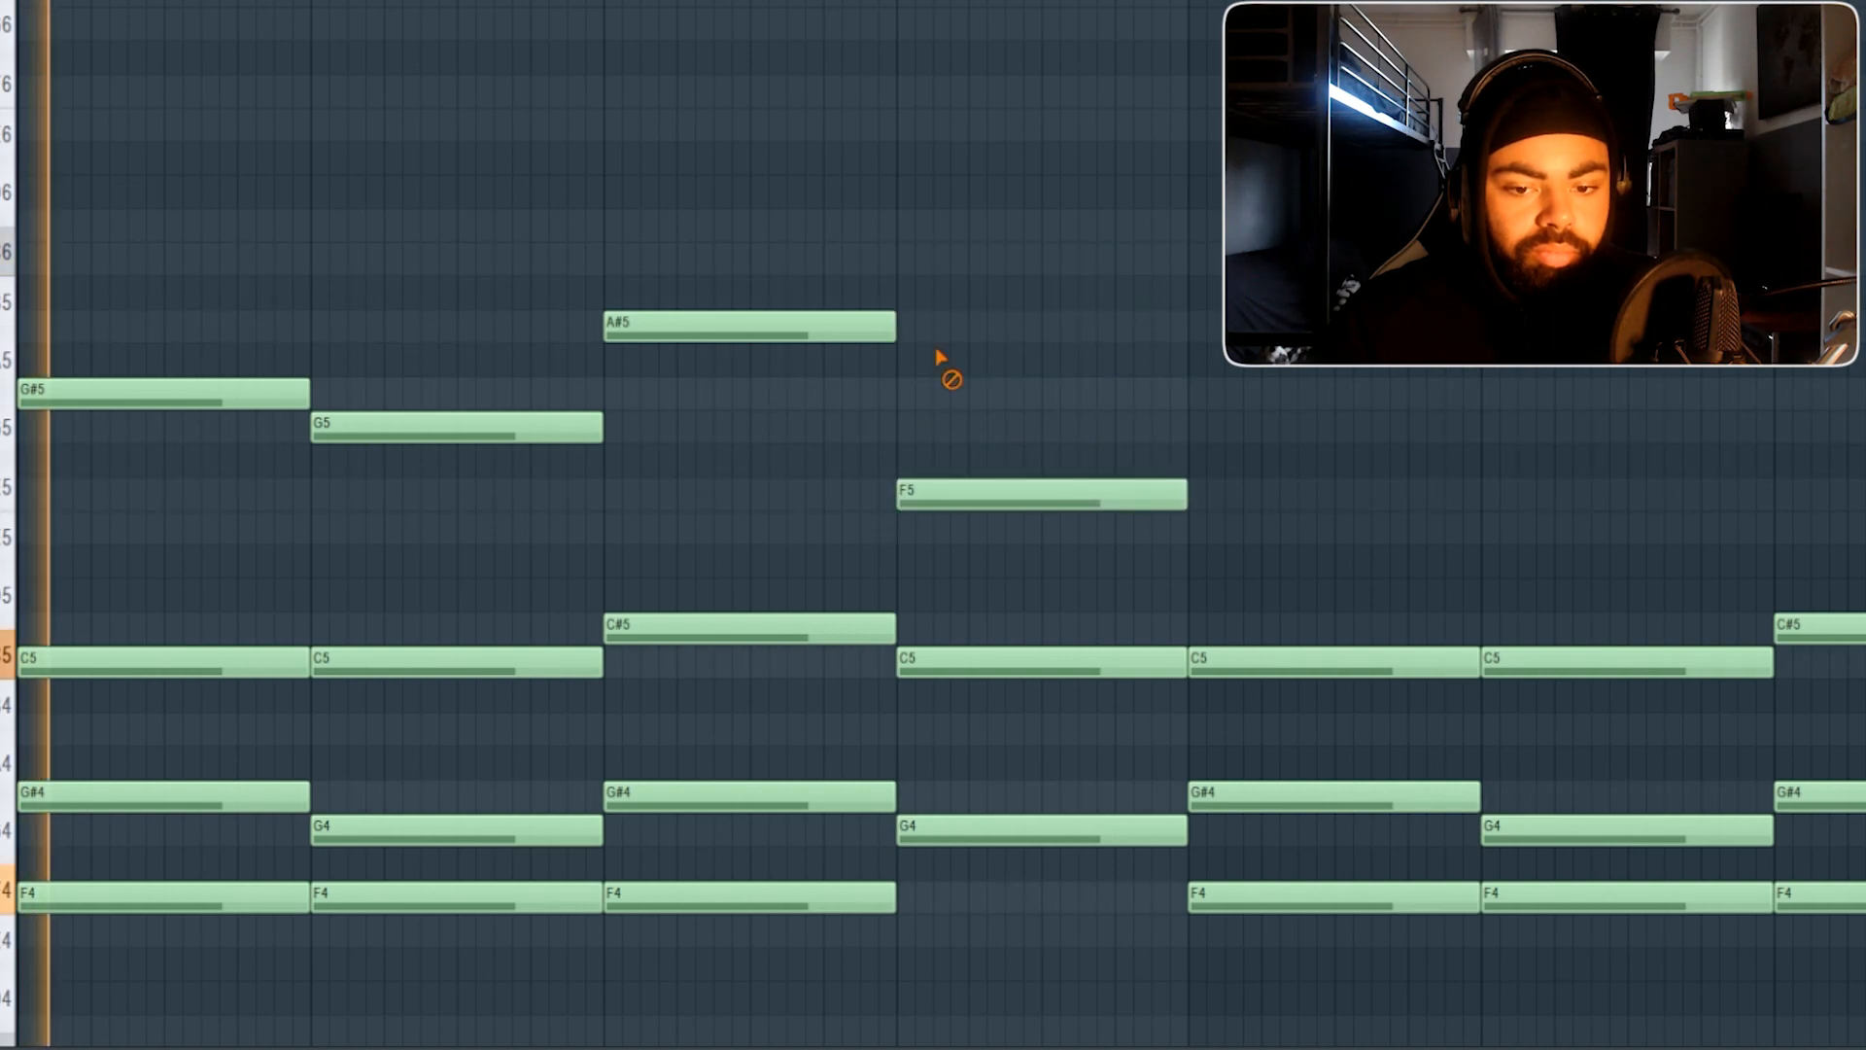
scroll(967, 330, "down", 1)
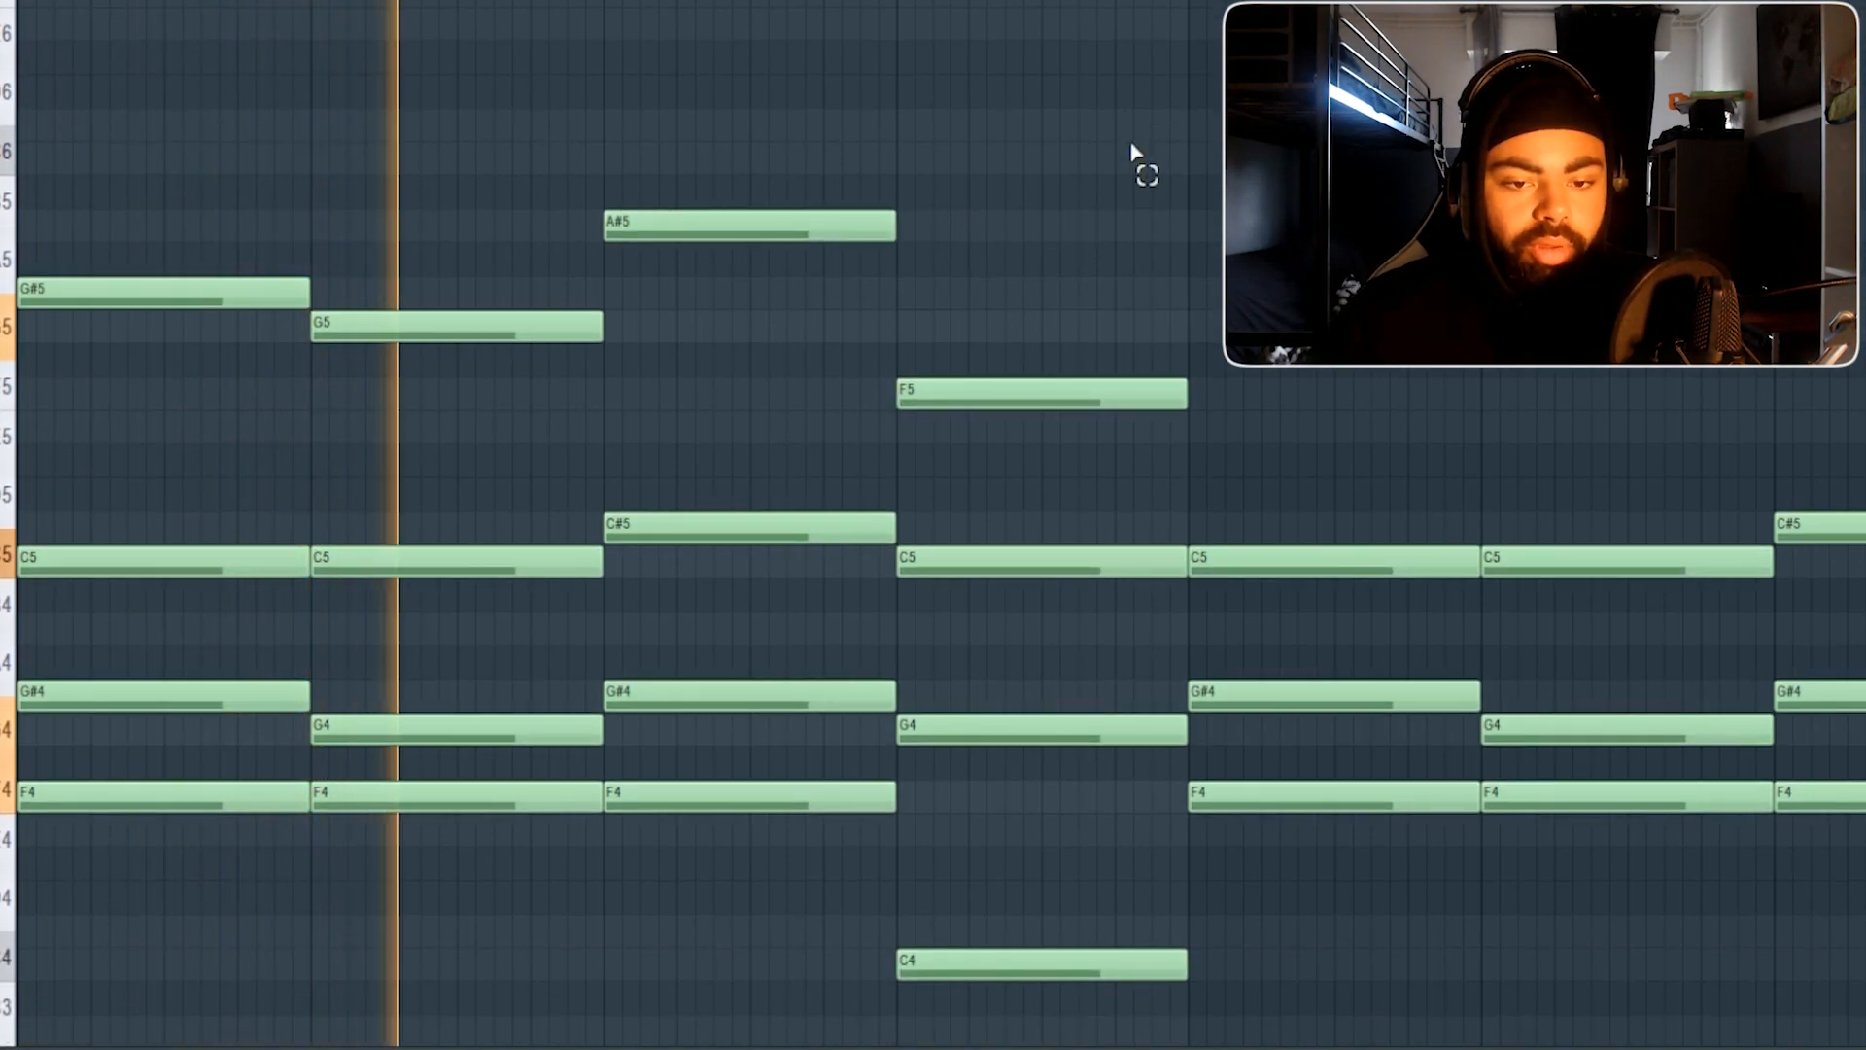
left_click_drag(1153, 113, 196, 403)
scroll(466, 375, "down", 2)
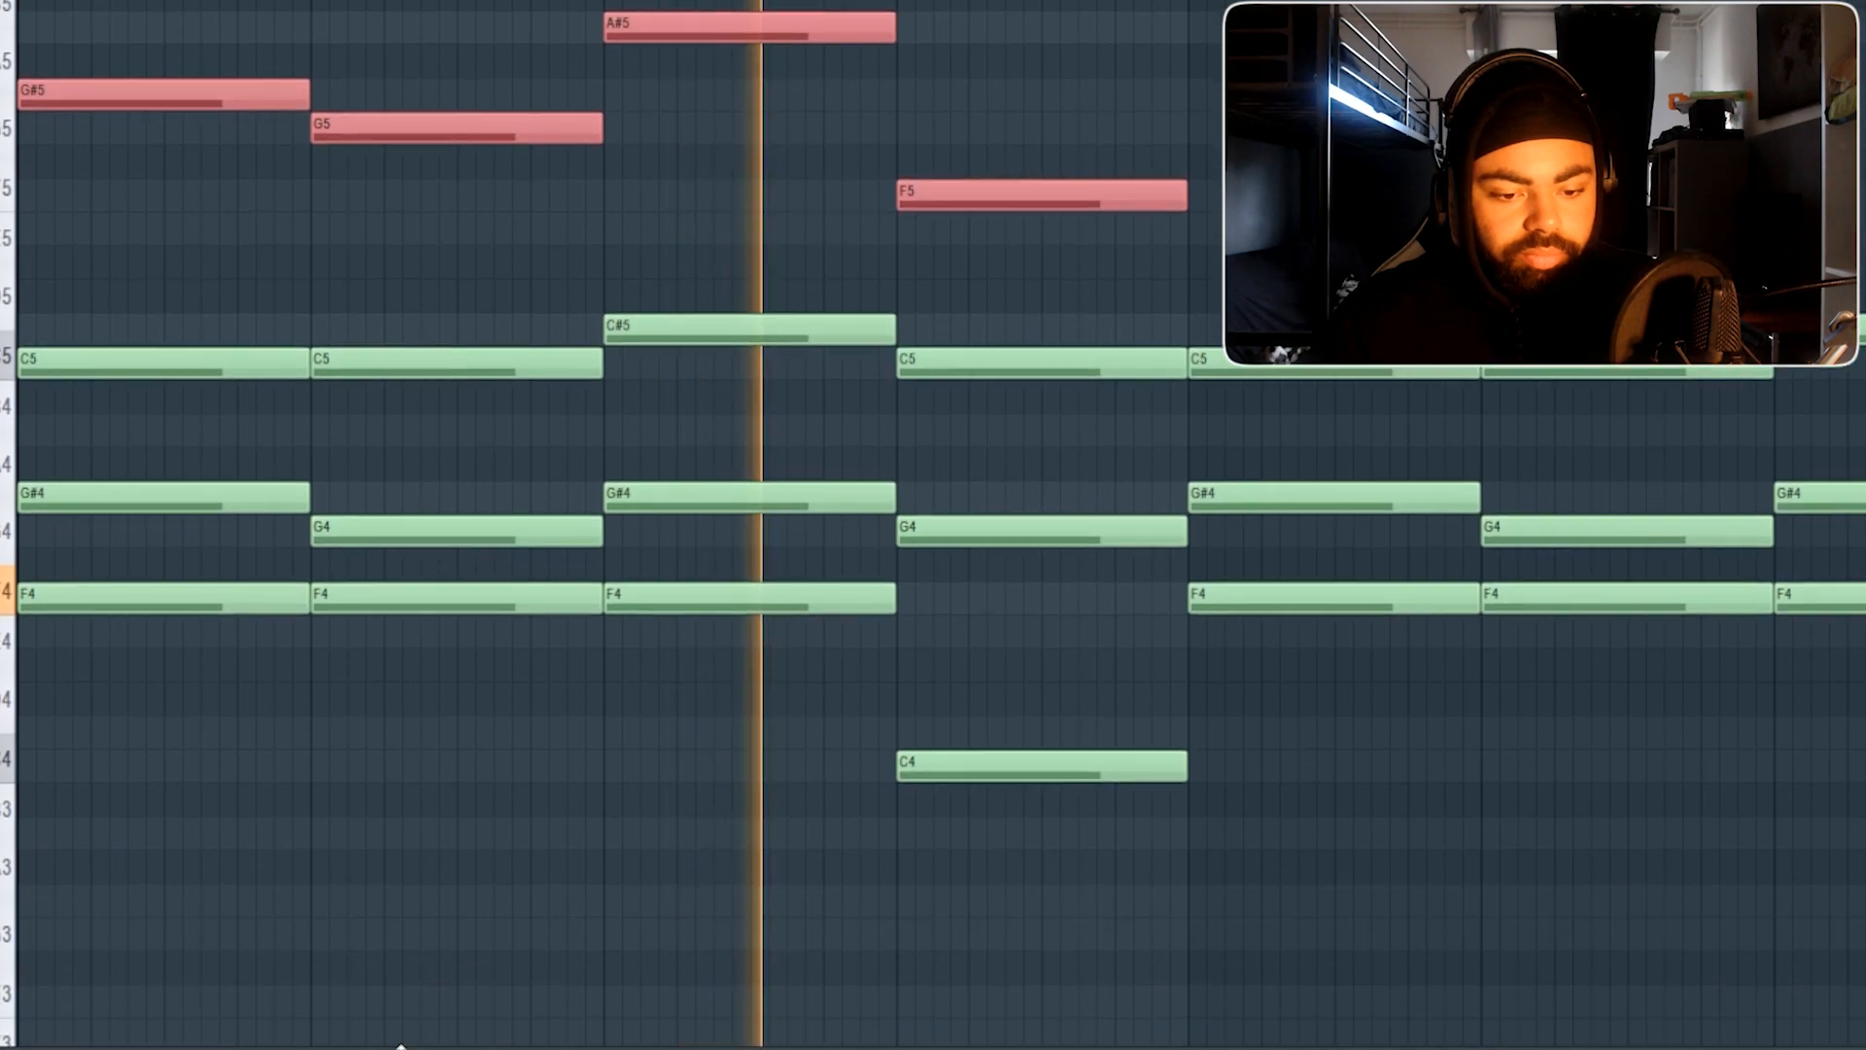
left_click(649, 864, "ctrl")
scroll(680, 338, "up", 1)
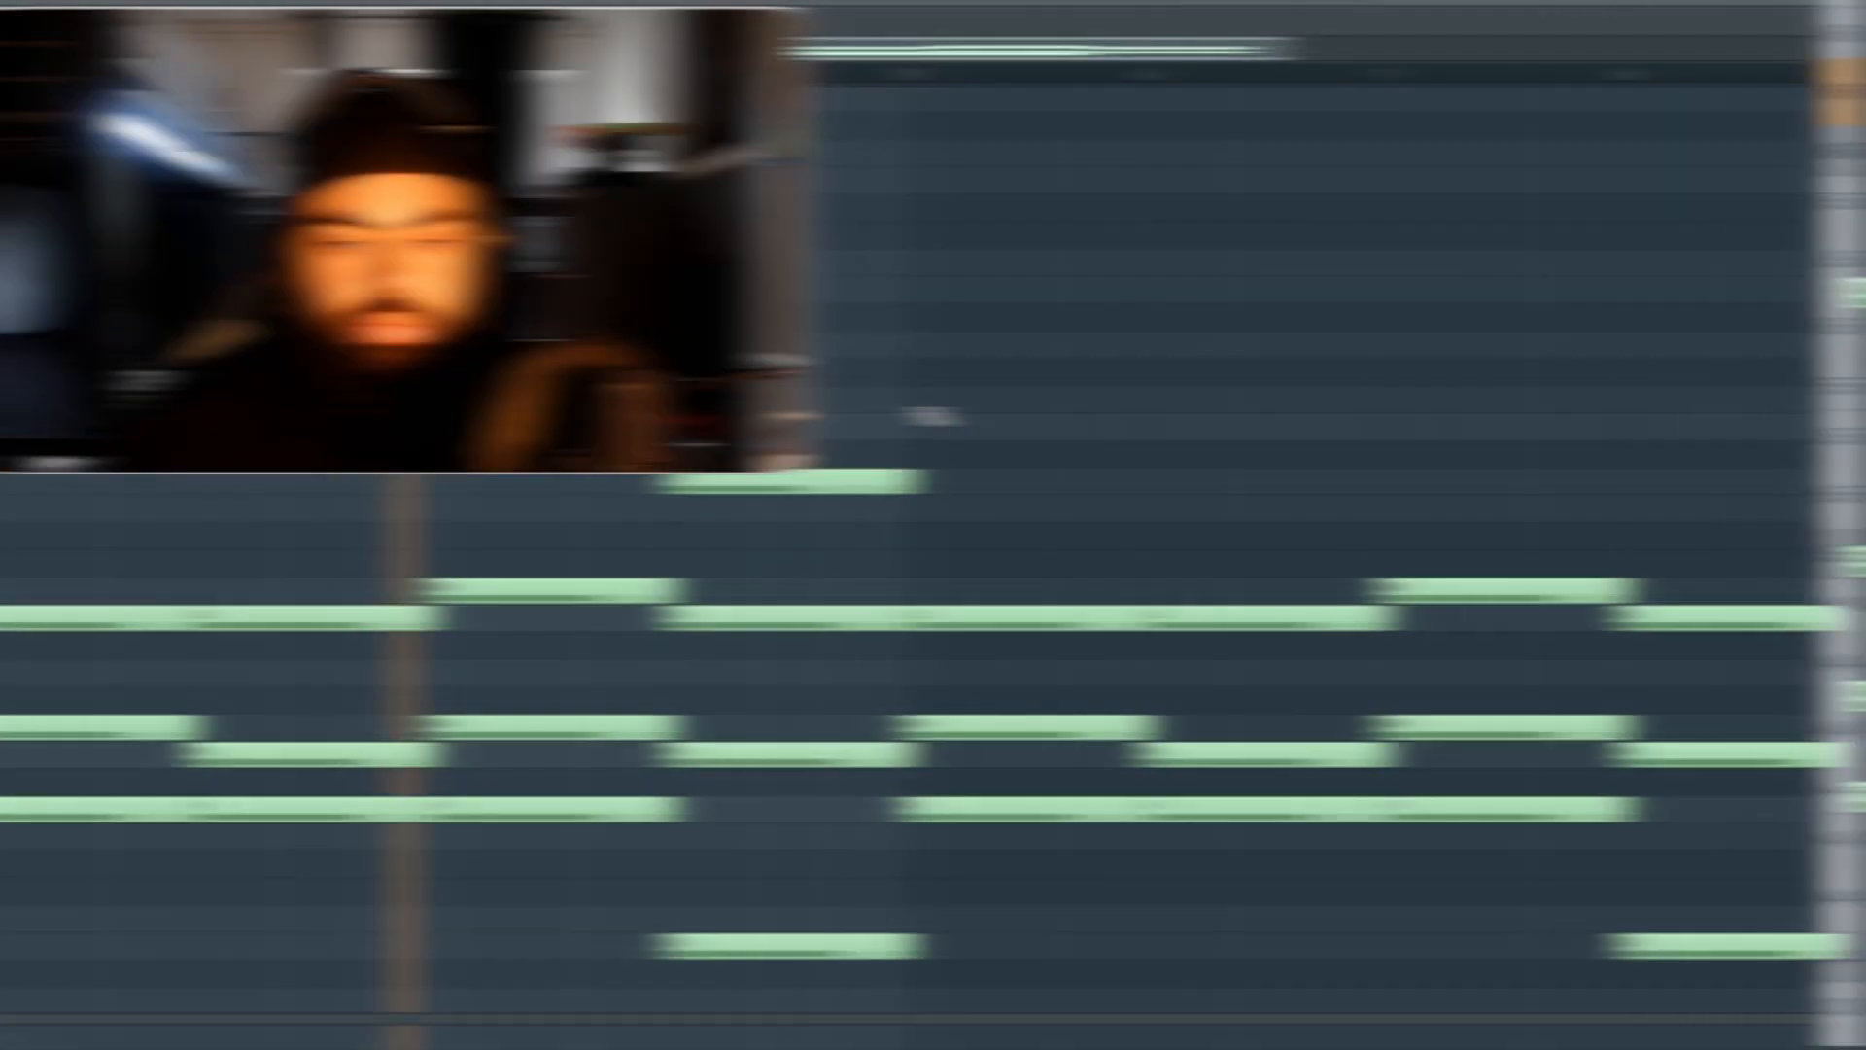
Continue the upper violin voice with G#5, A#5, C6 and C#6, one bar-long note each in bars 5 to 8.
left_click(948, 398)
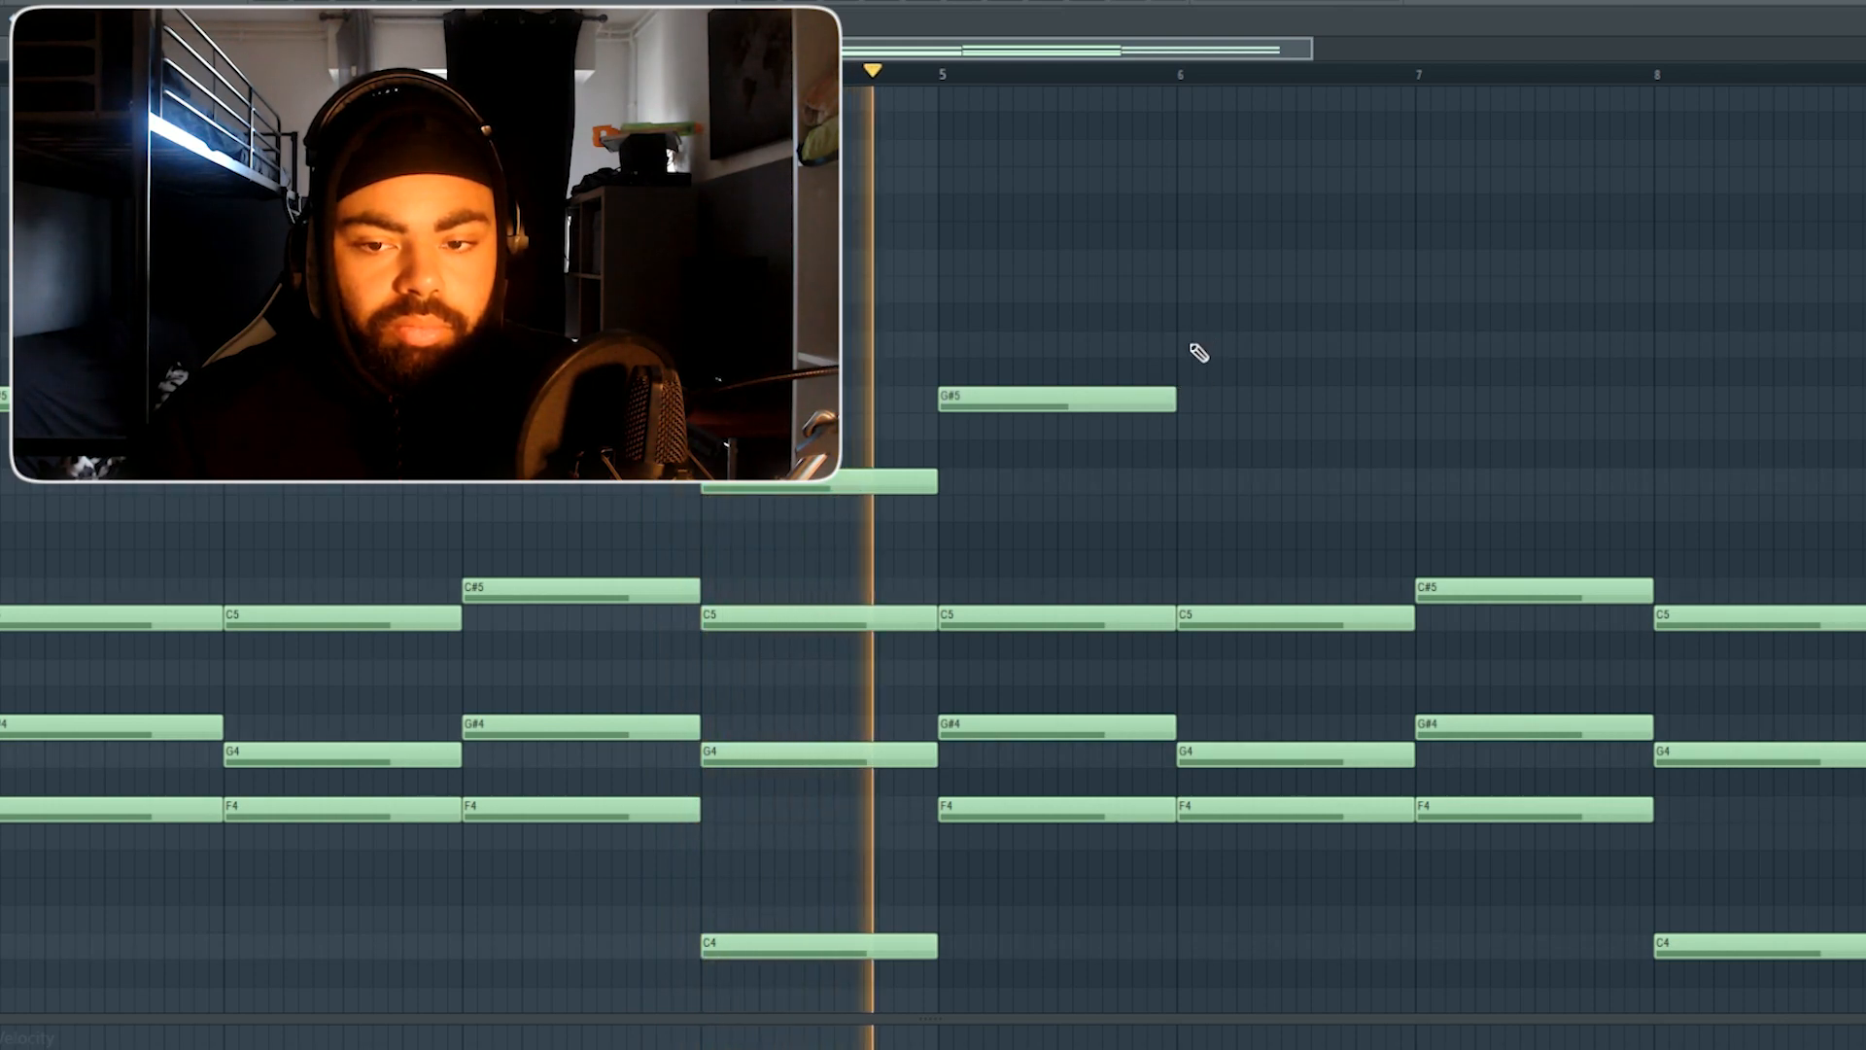
left_click(1181, 343)
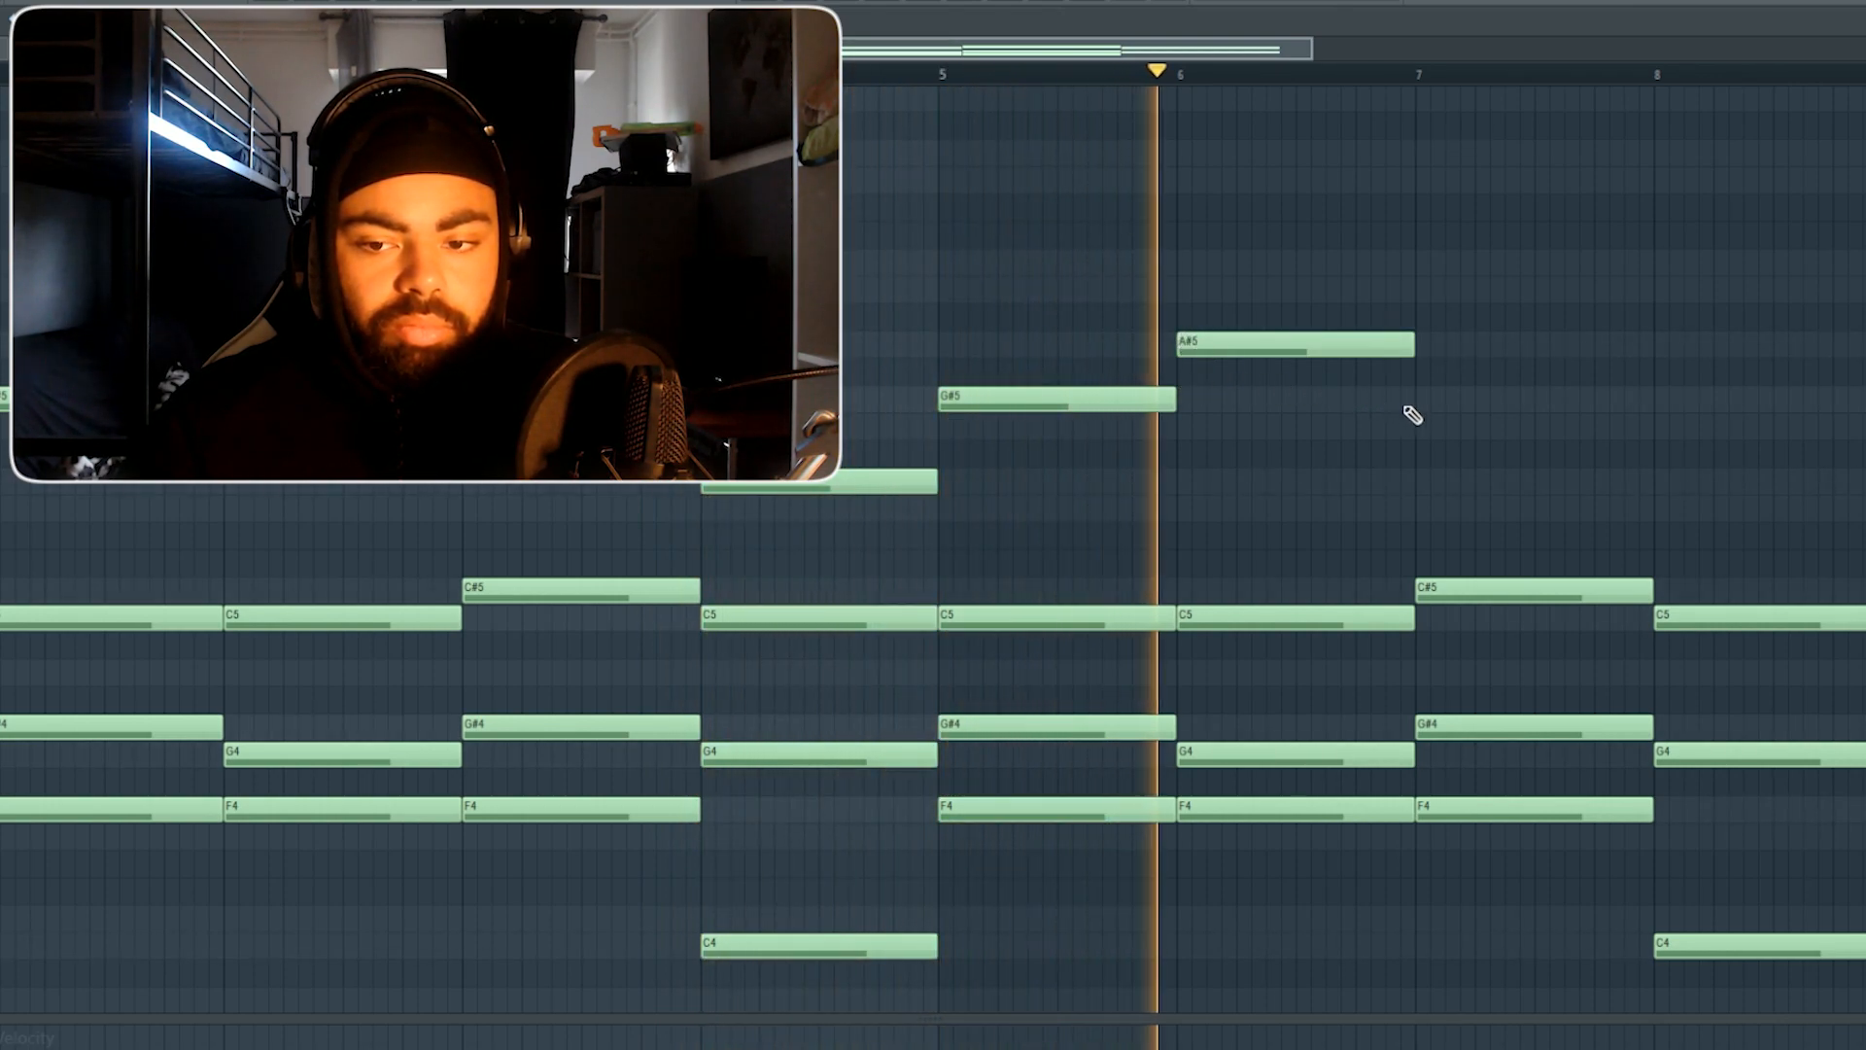
left_click(1419, 288)
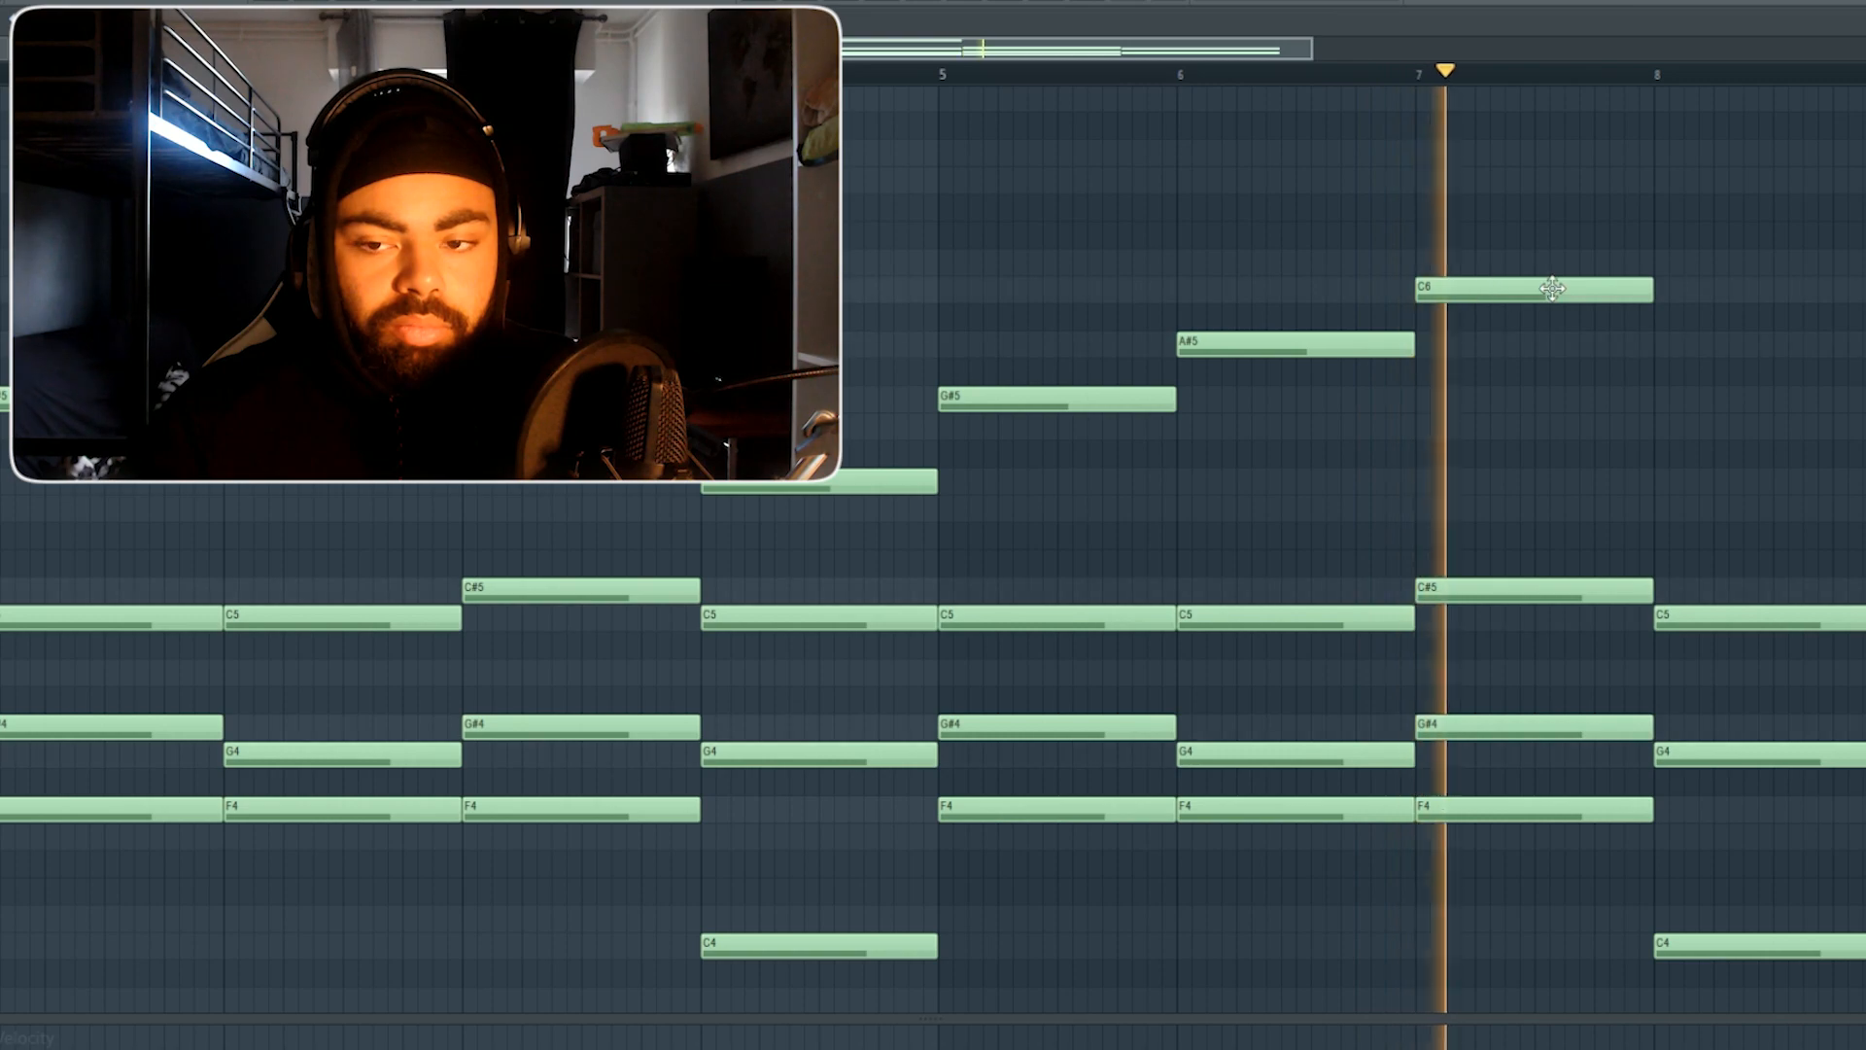
left_click(1659, 266)
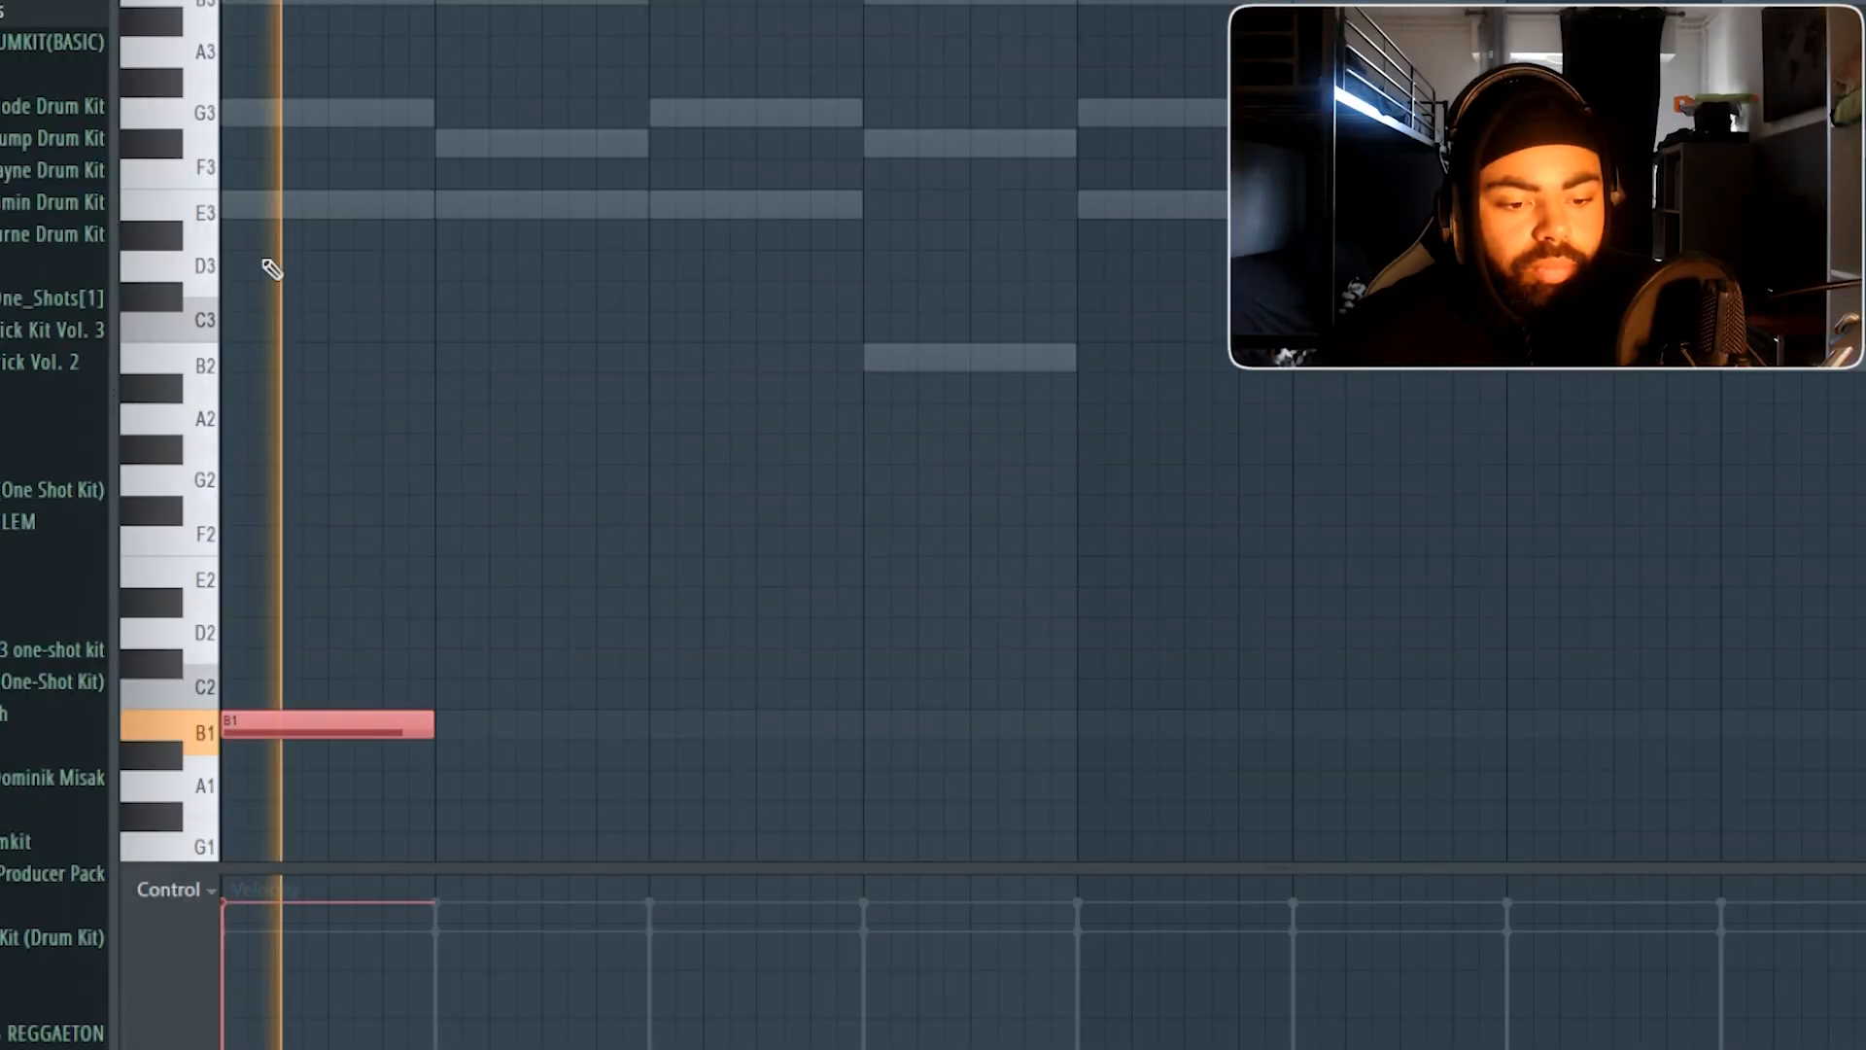
Lower the velocity of the Keys GrandPiano 2 bass note and lay out B1 notes spanning bars 1–4 and 5–8.
scroll(359, 544, "down", 3)
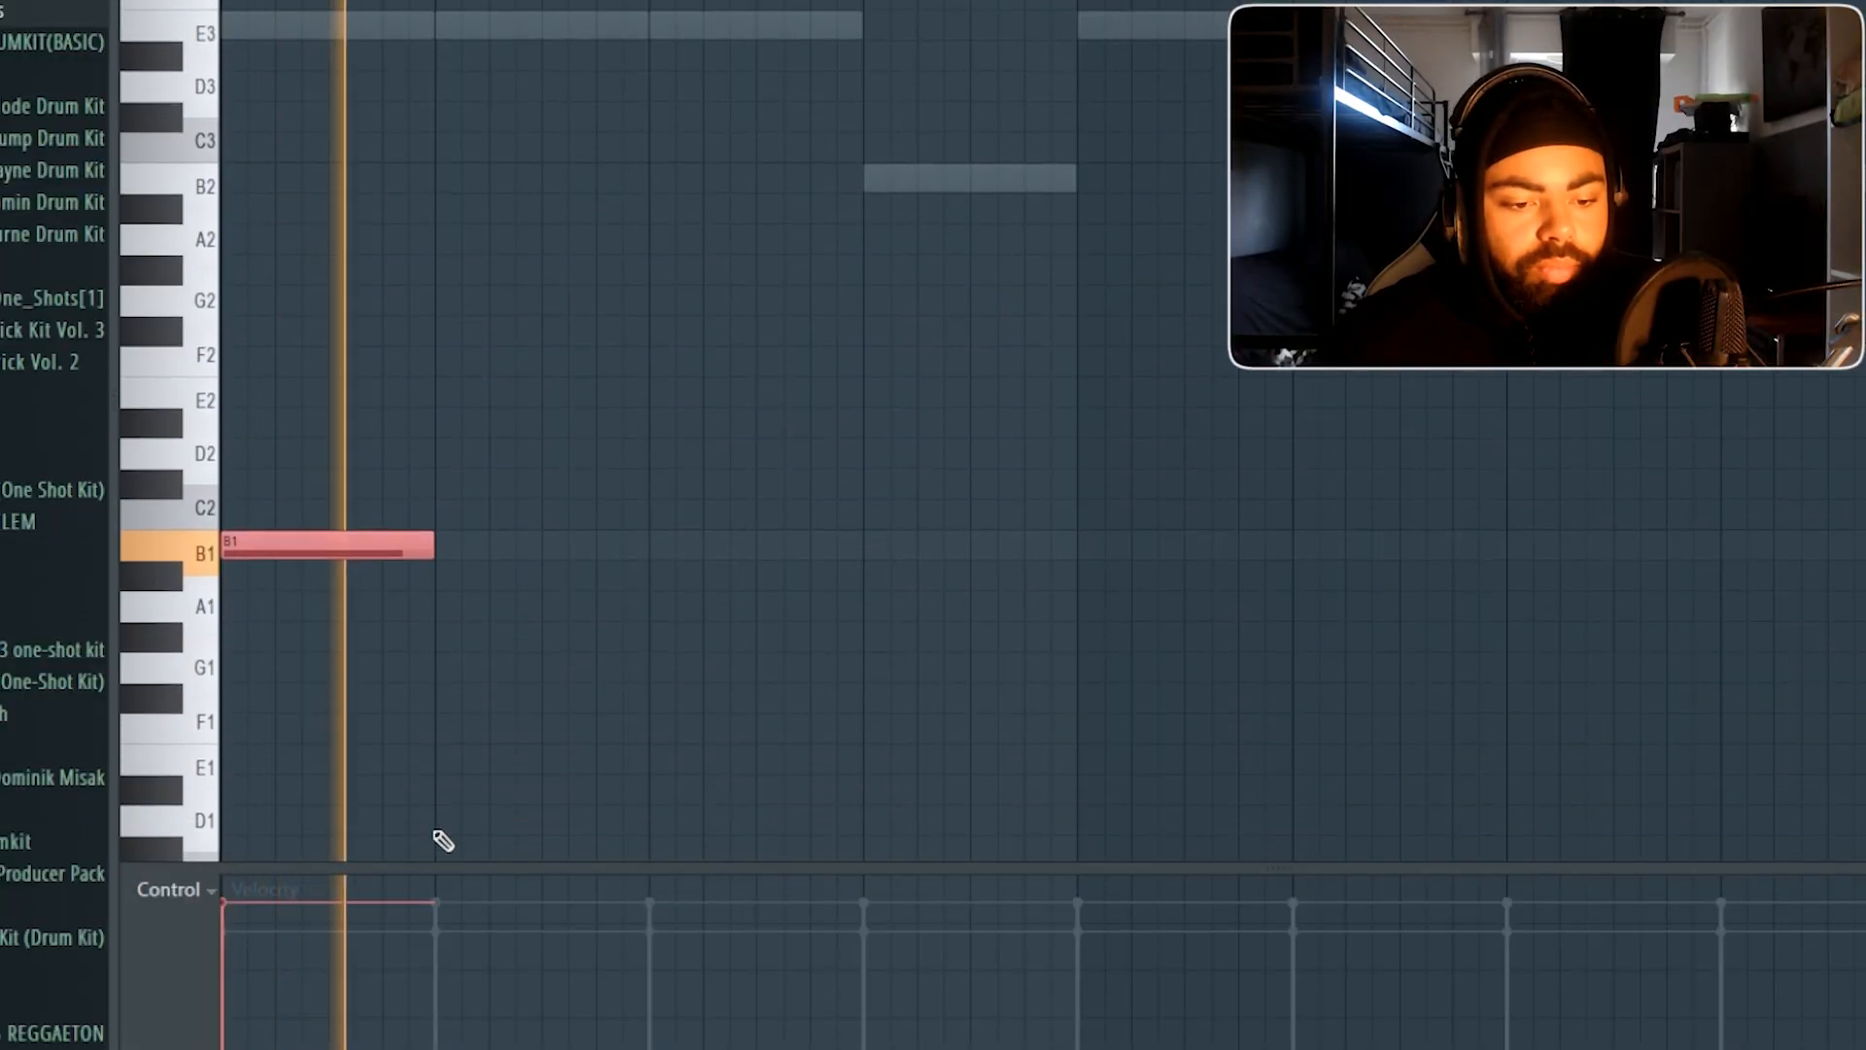
left_click_drag(382, 868, 388, 883)
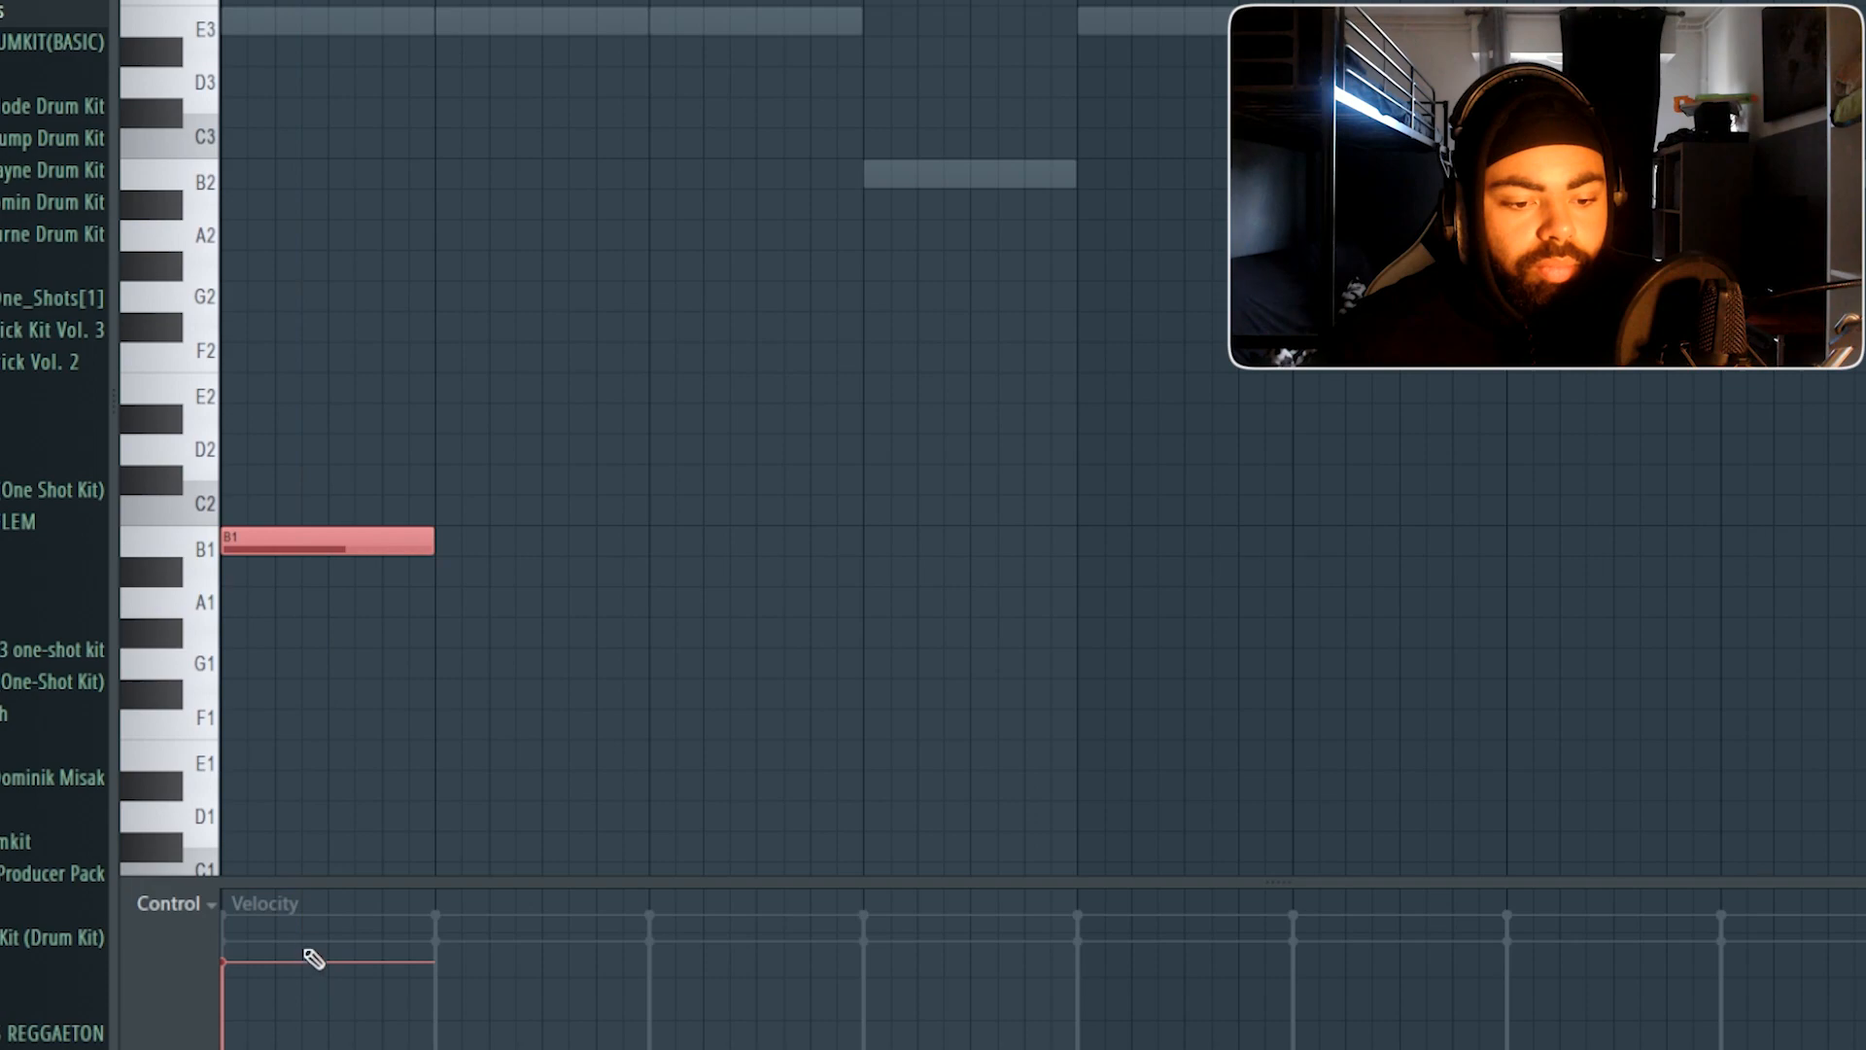
left_click_drag(450, 554, 1093, 595)
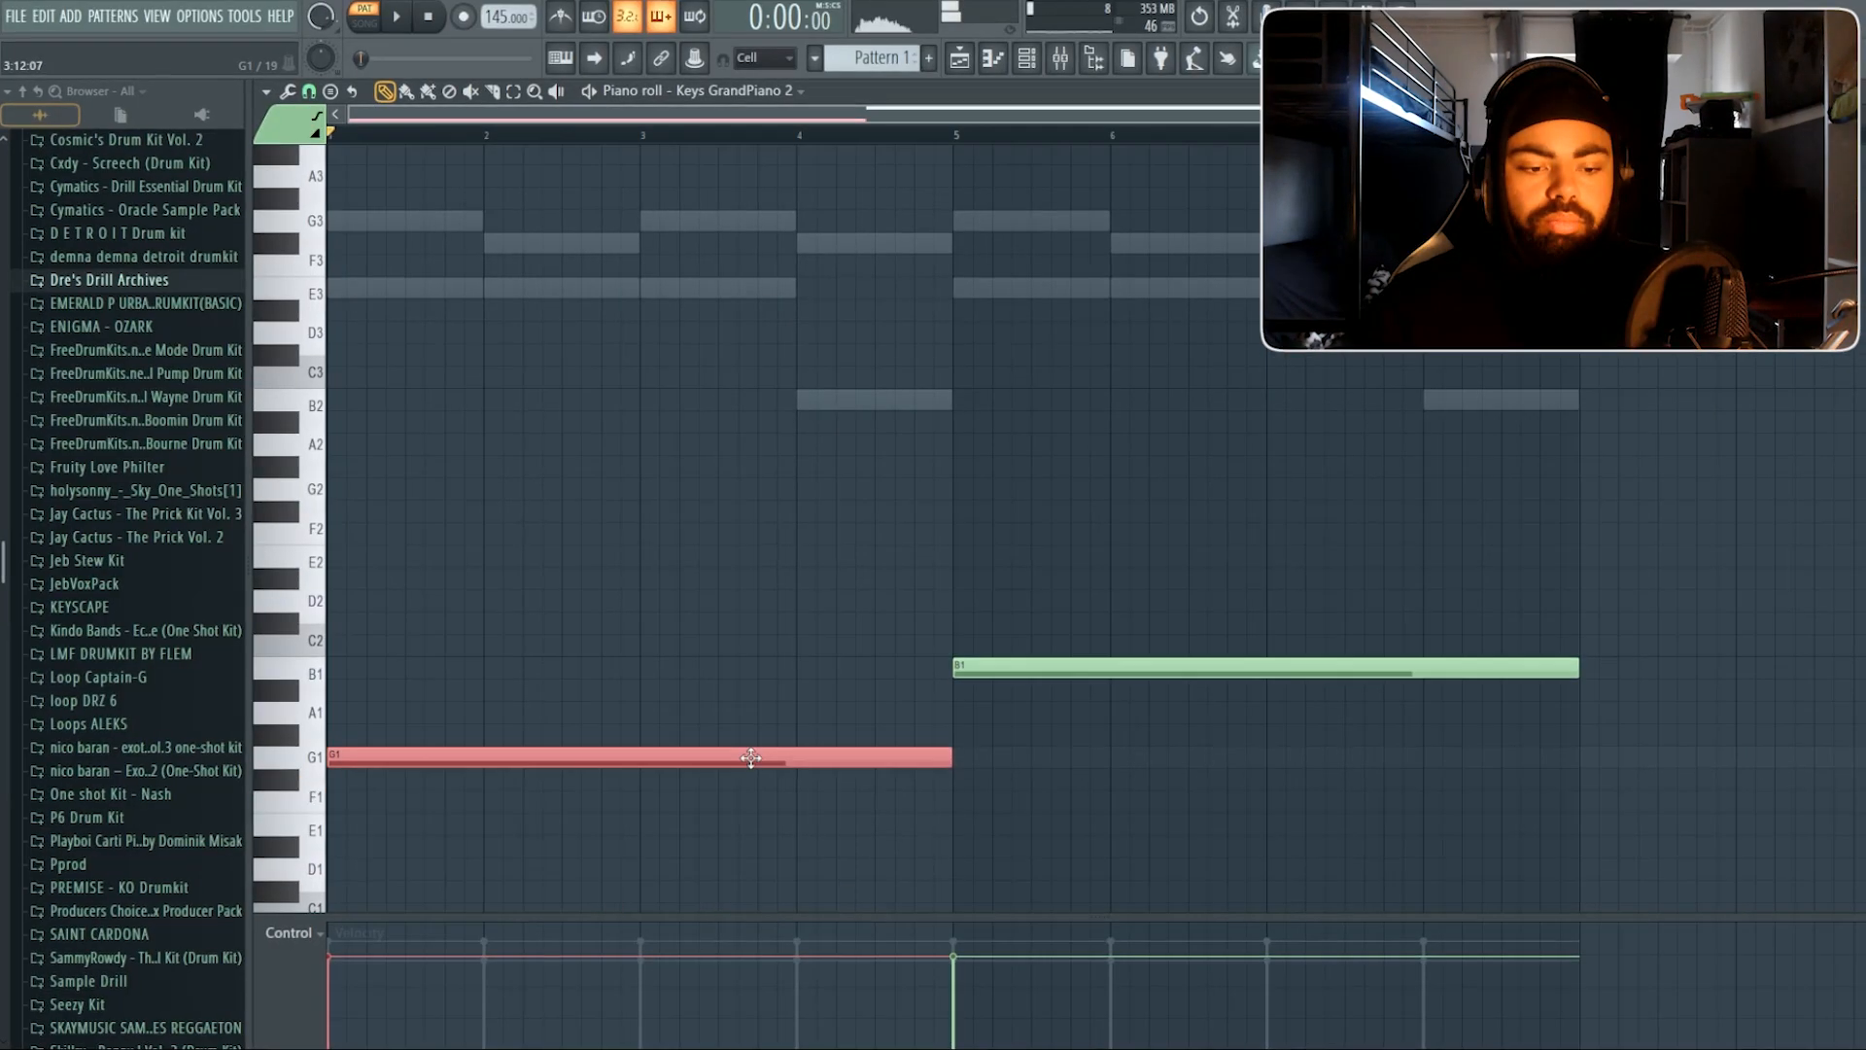
left_click_drag(750, 761, 745, 671)
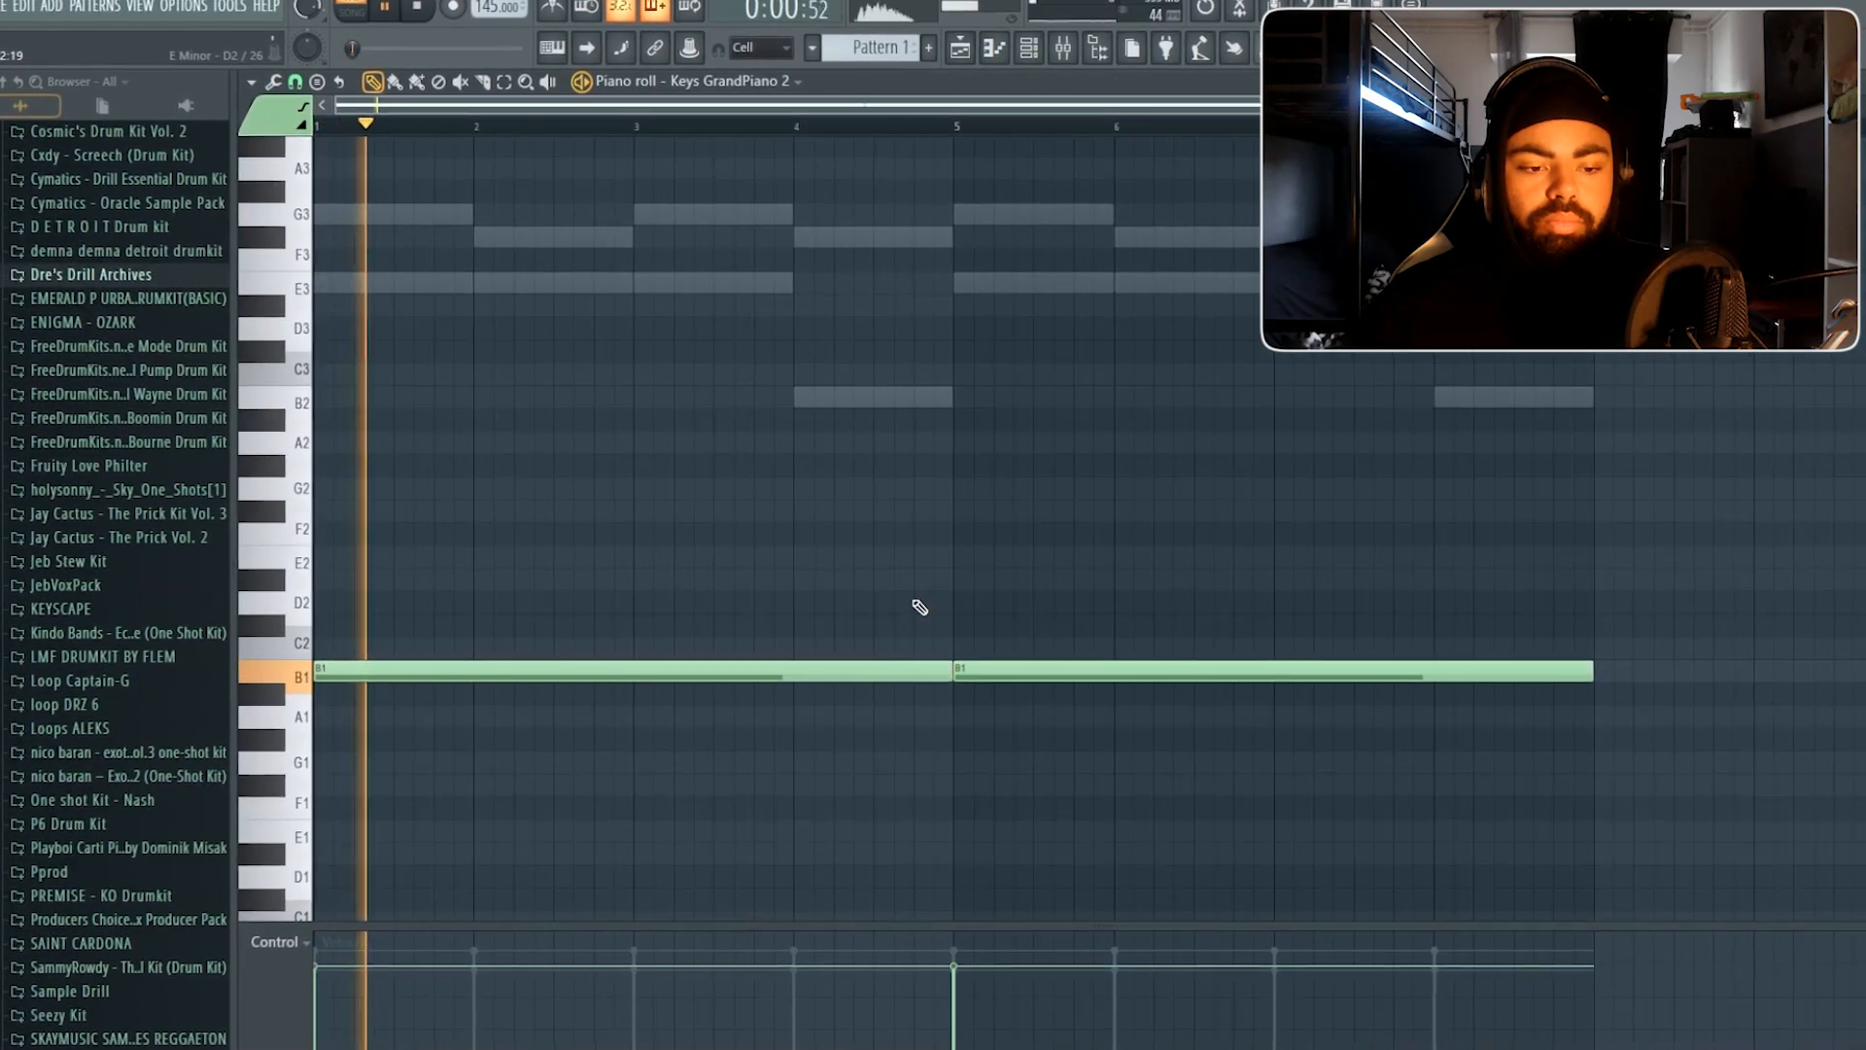
Add a Pro-Q 3 equalizer to the Keys GrandPiano 2 mixer track with a low cut and a 48 dB/oct high cut near 1.8 kHz.
left_click(1063, 50)
left_click(1067, 47)
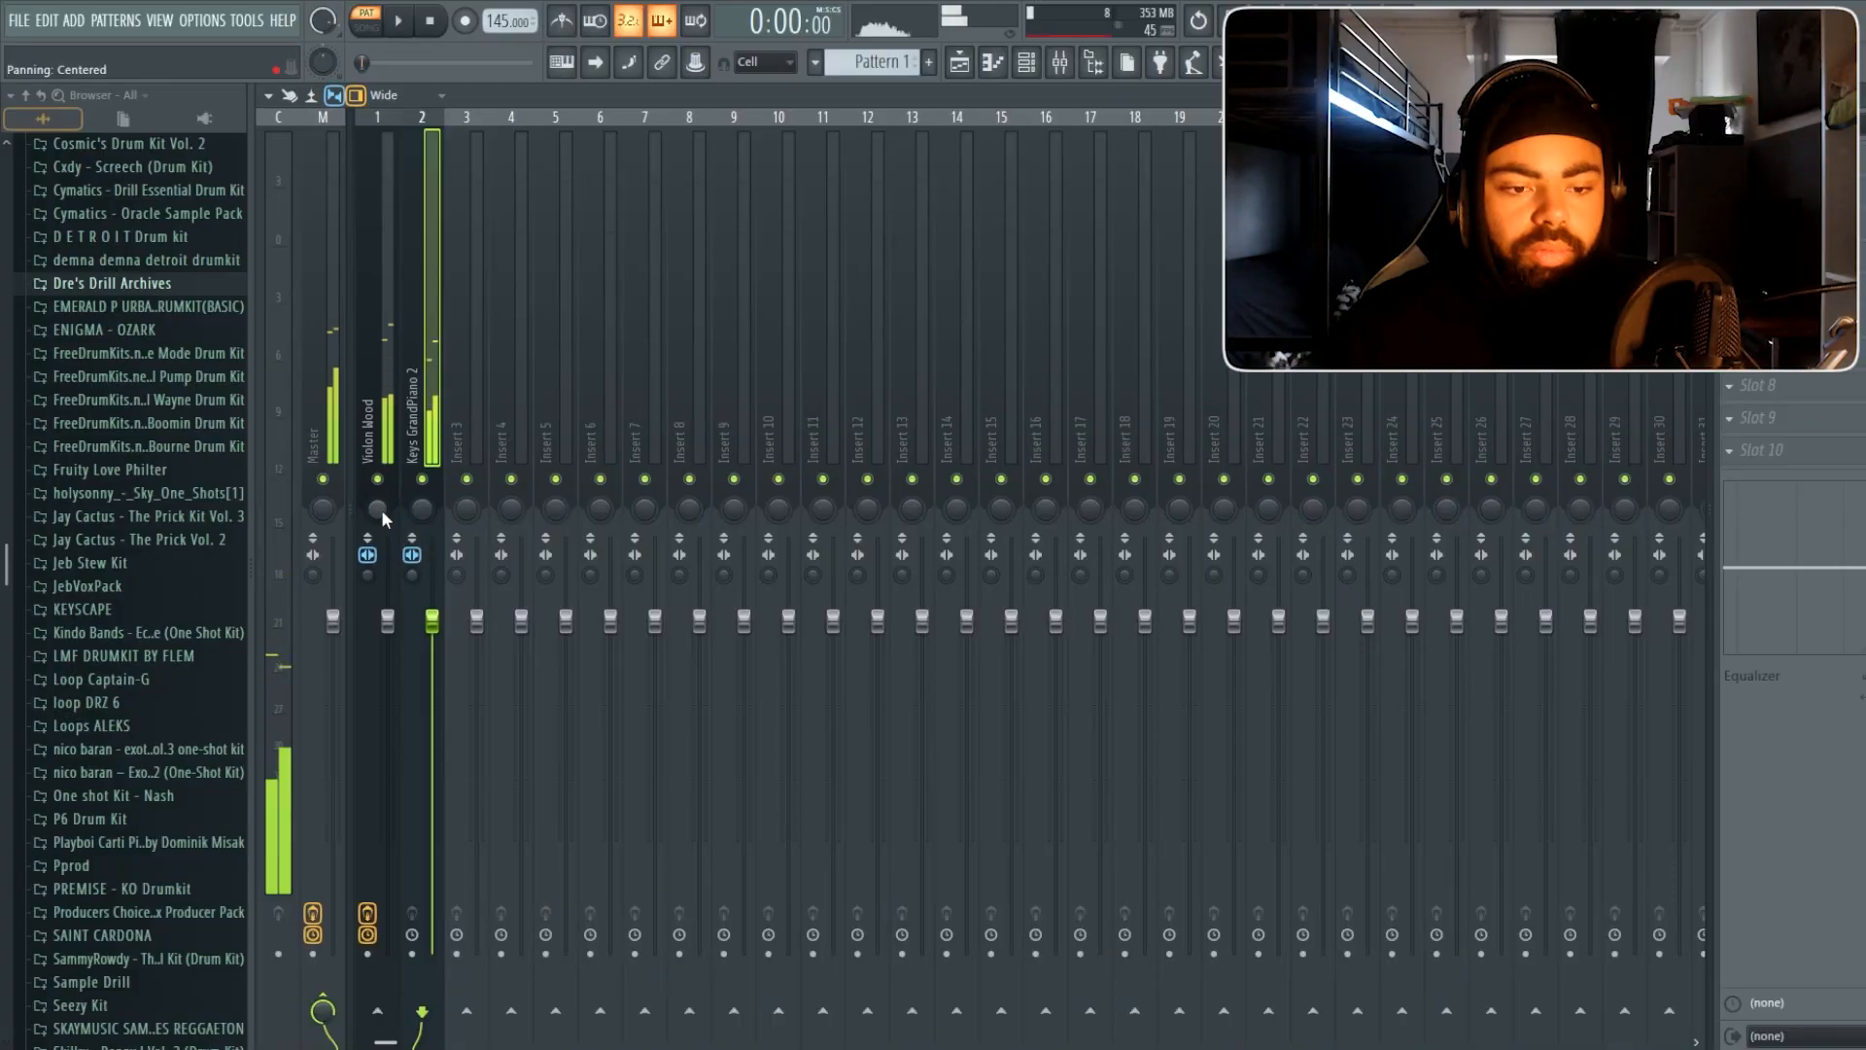
left_click(1729, 192)
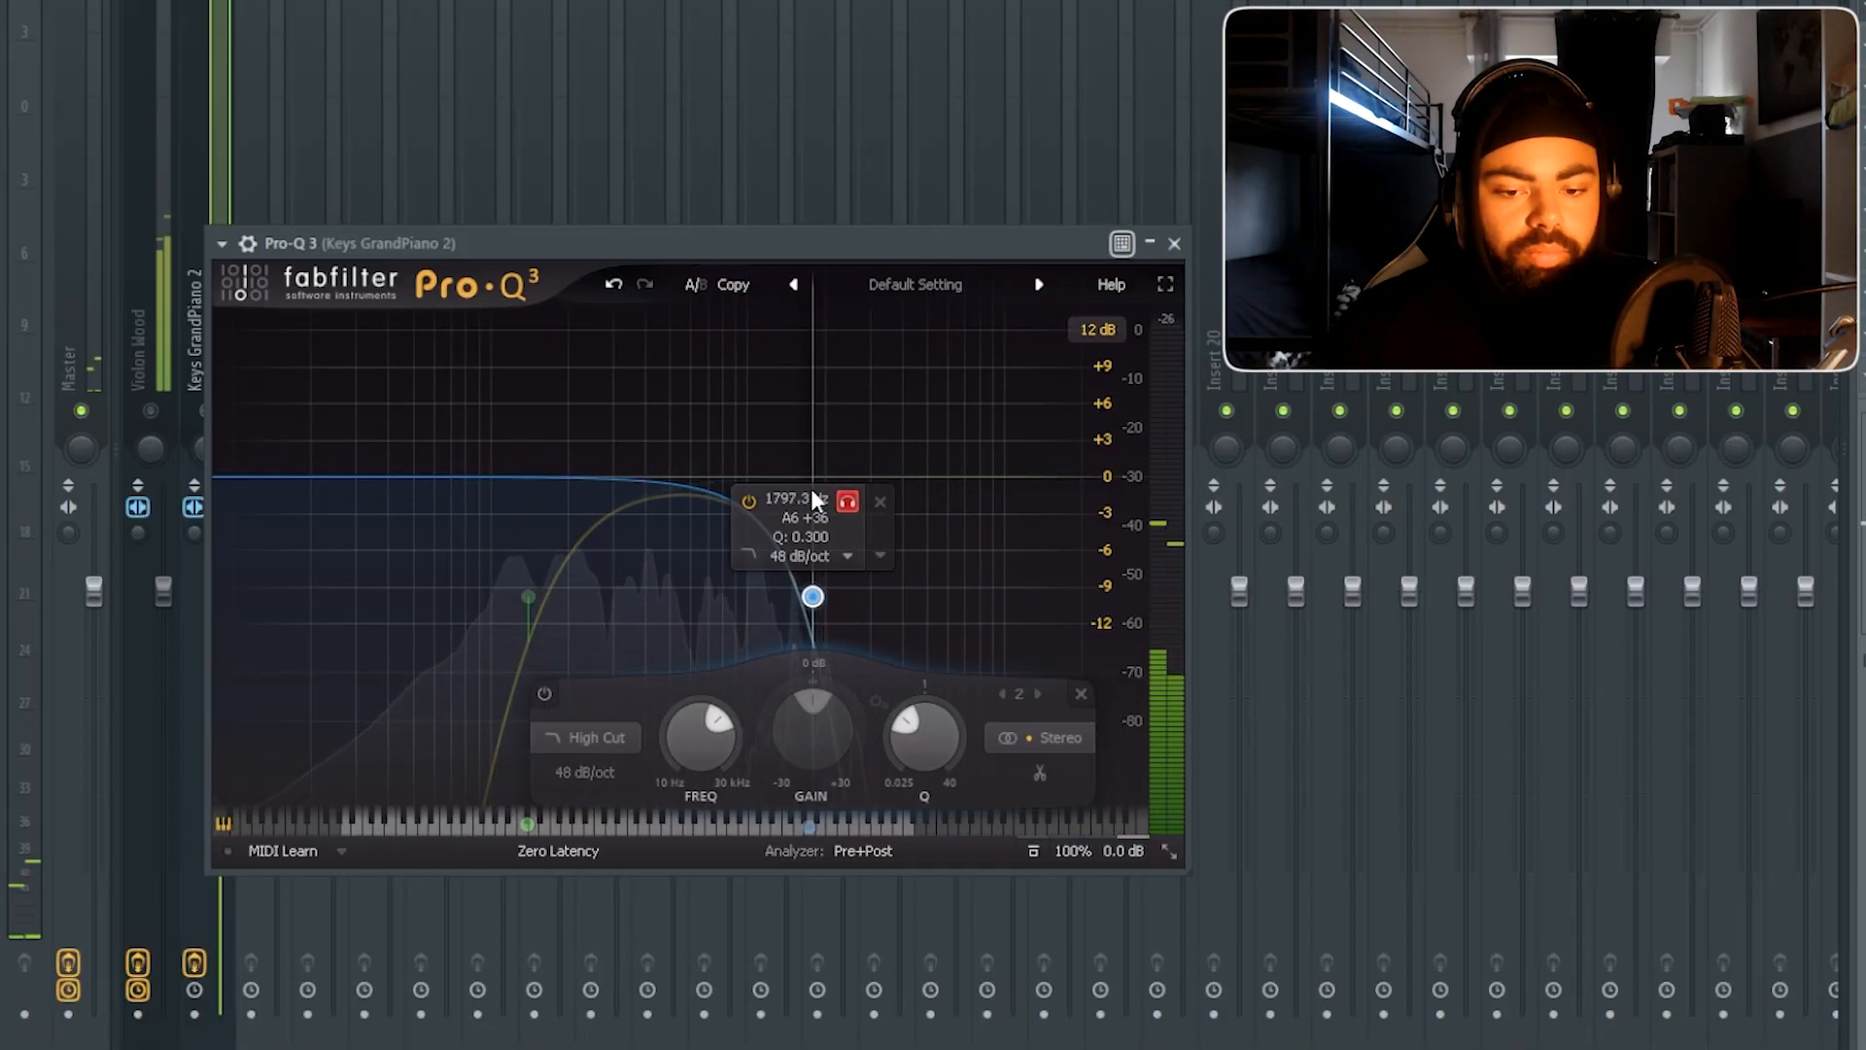
mouse_move(810, 488)
left_mouse_down()
mouse_move(783, 491)
mouse_move(805, 498)
left_mouse_up()
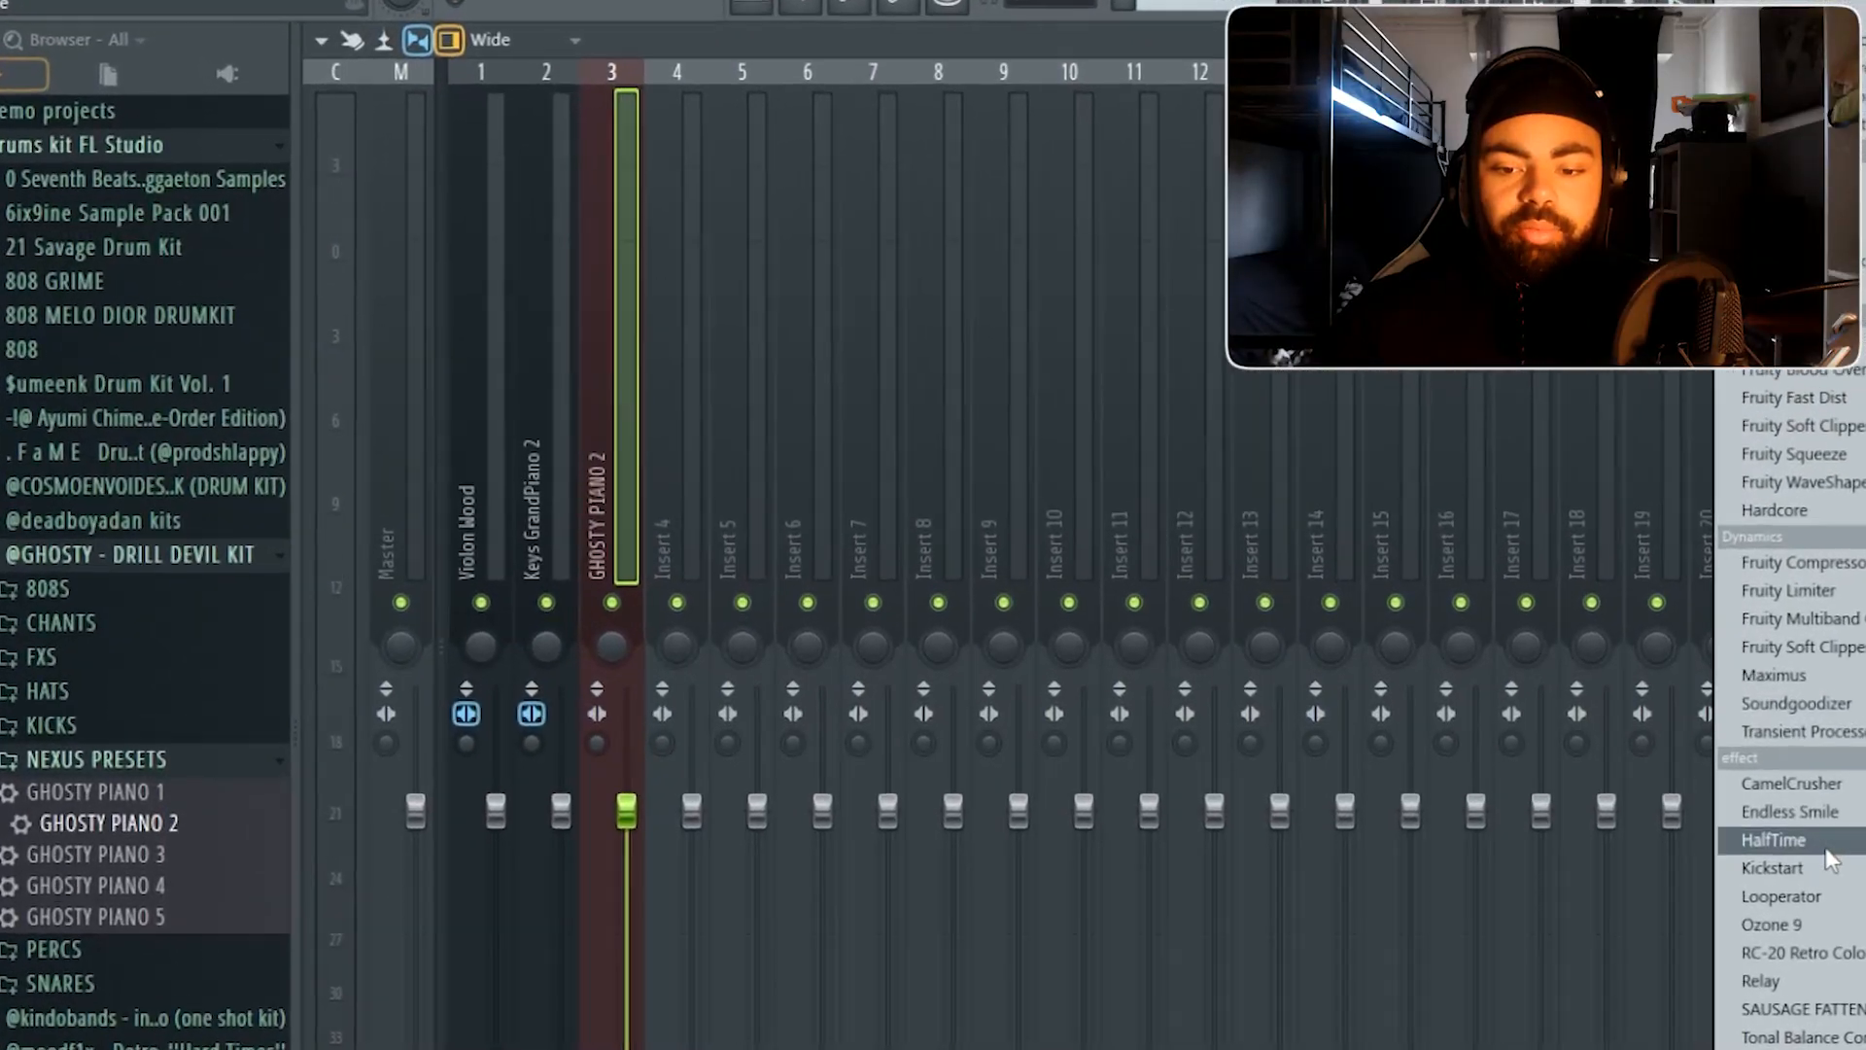
Add the HalfTime effect to the GHOSTY PIANO 2 mixer track.
left_click(1827, 847)
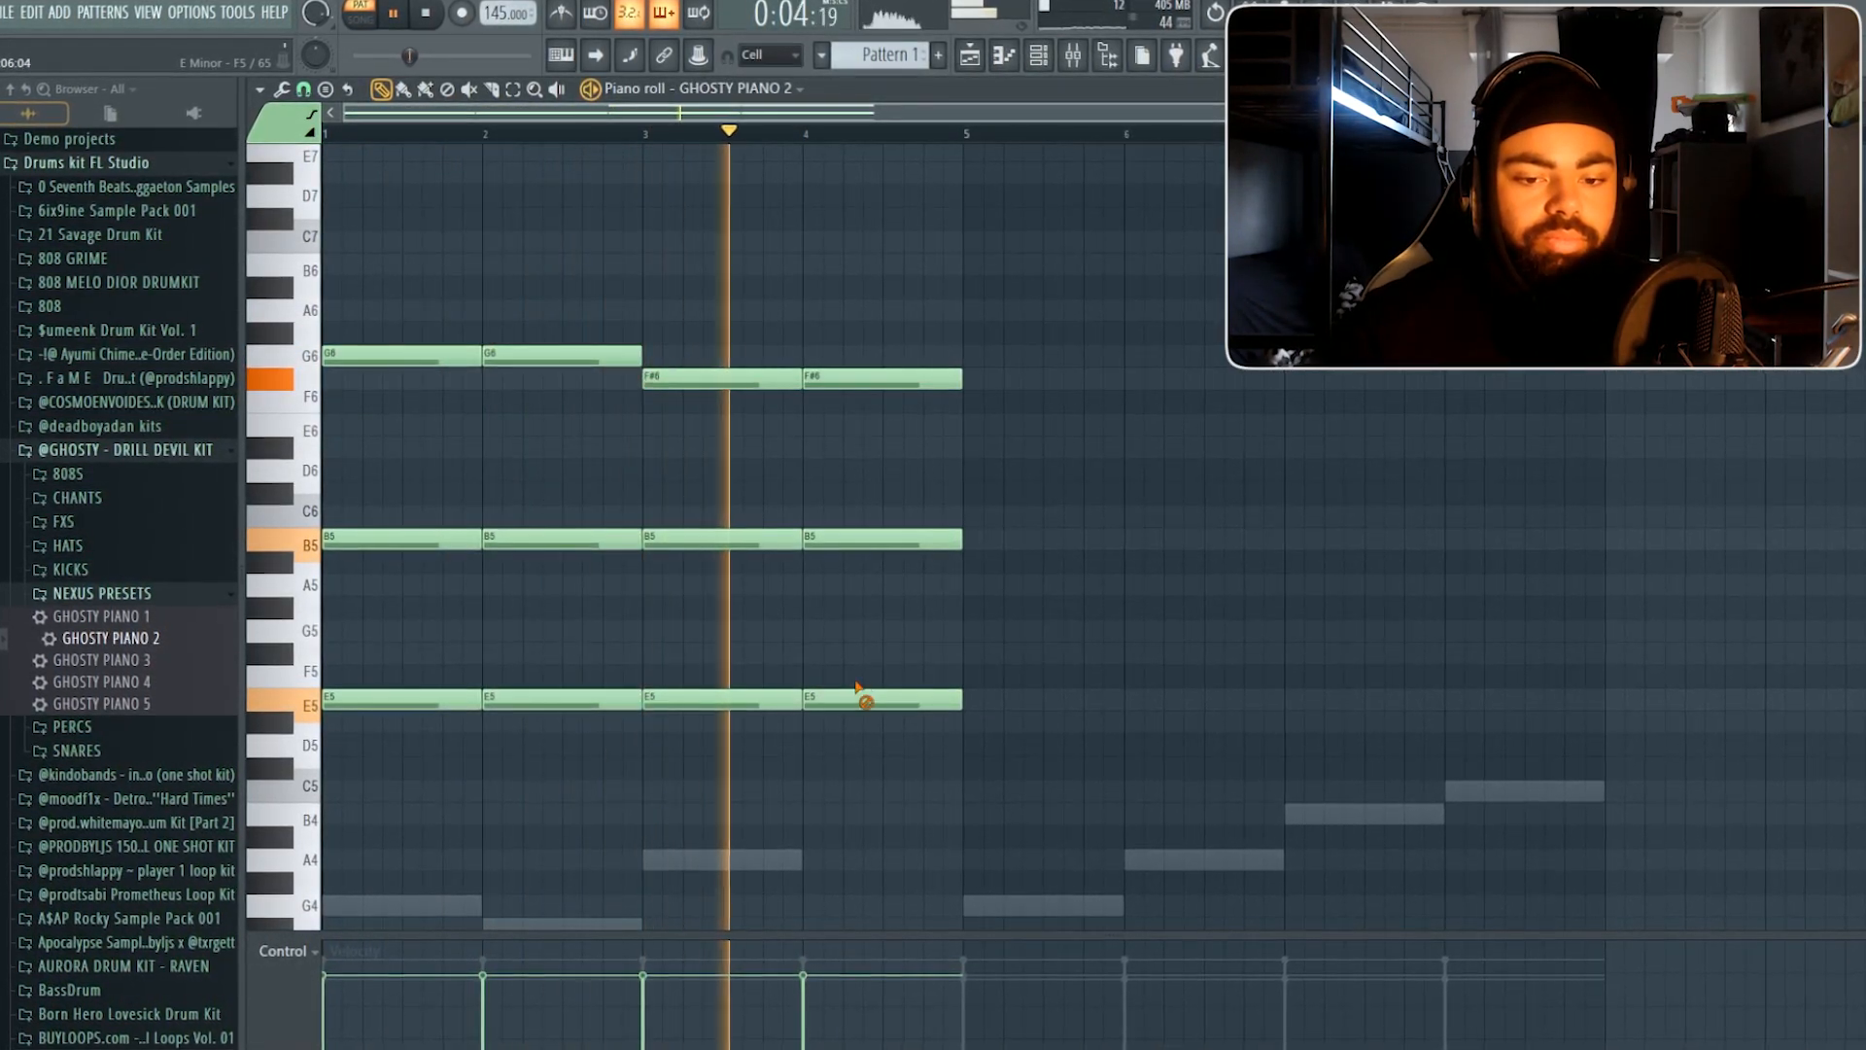
Layer staggered notes above the GHOSTY PIANO 2 chords: E7 and B6 in bars 1 and 2, C7 and B6 in bar 3.
scroll(855, 671, "up", 2)
key("space")
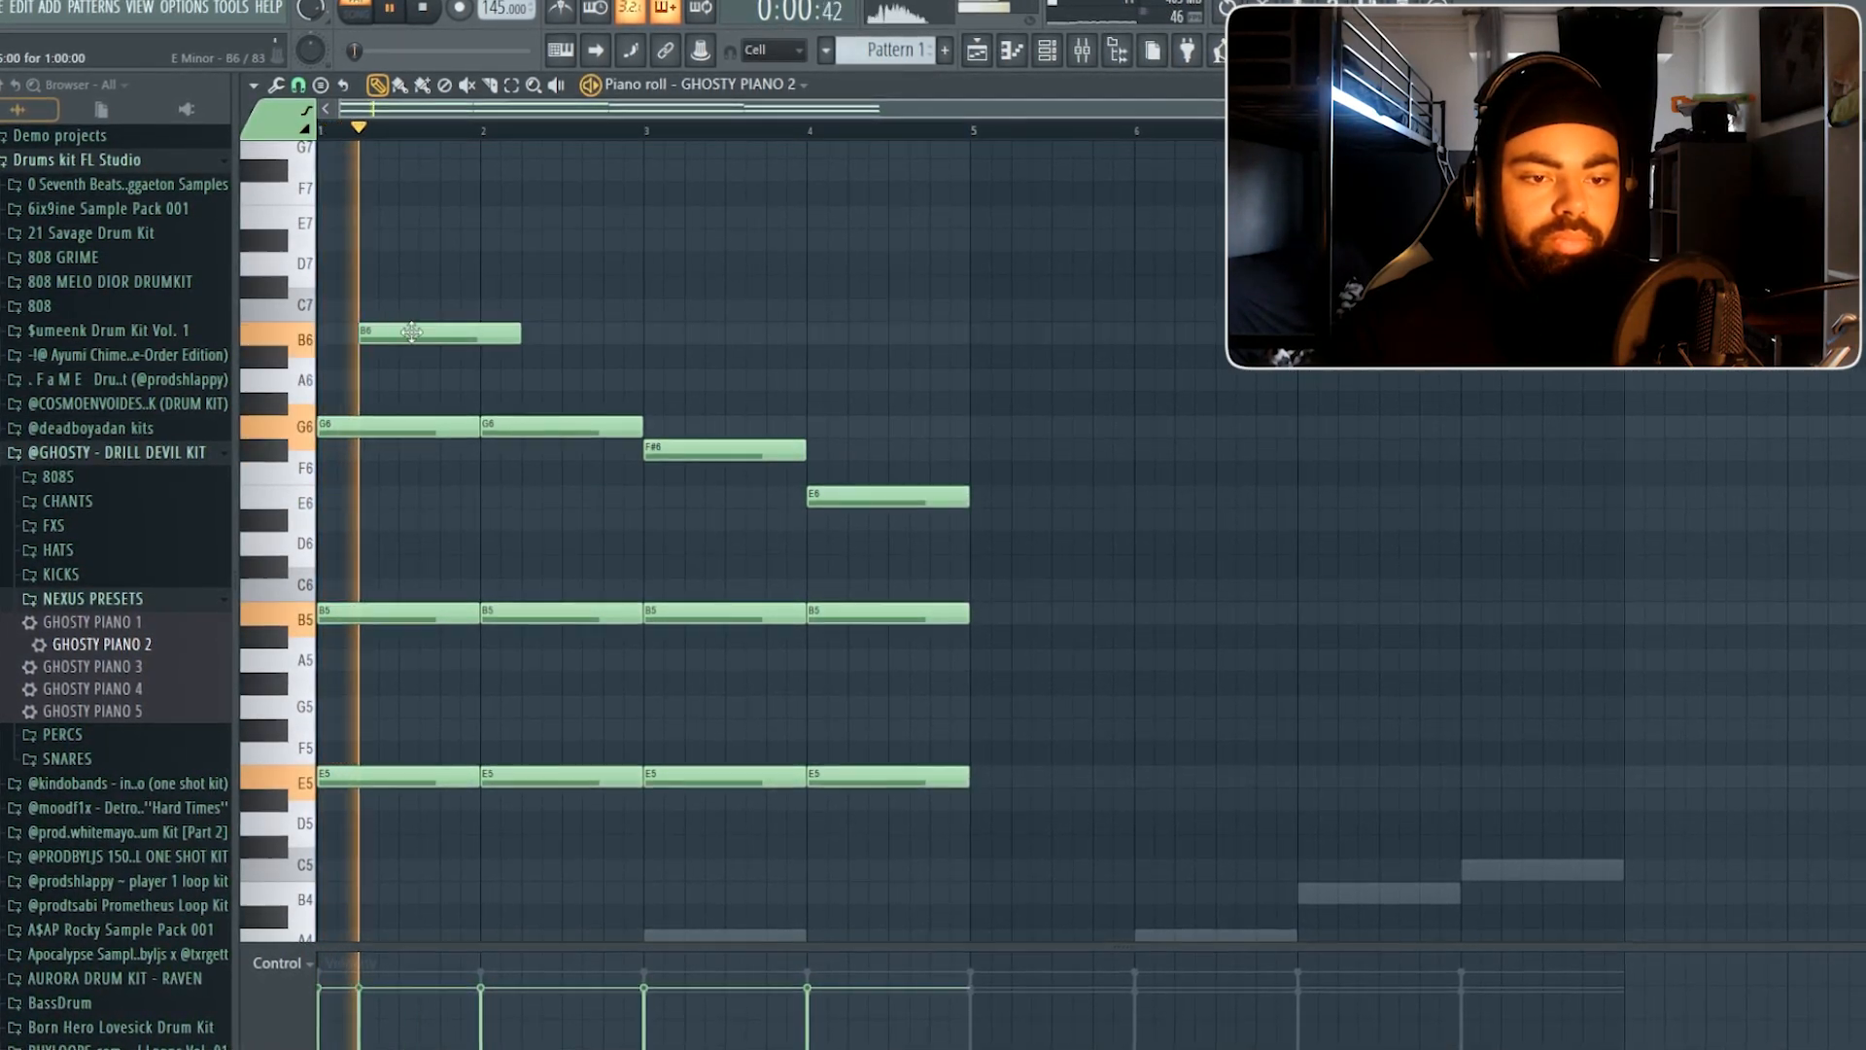
key("space")
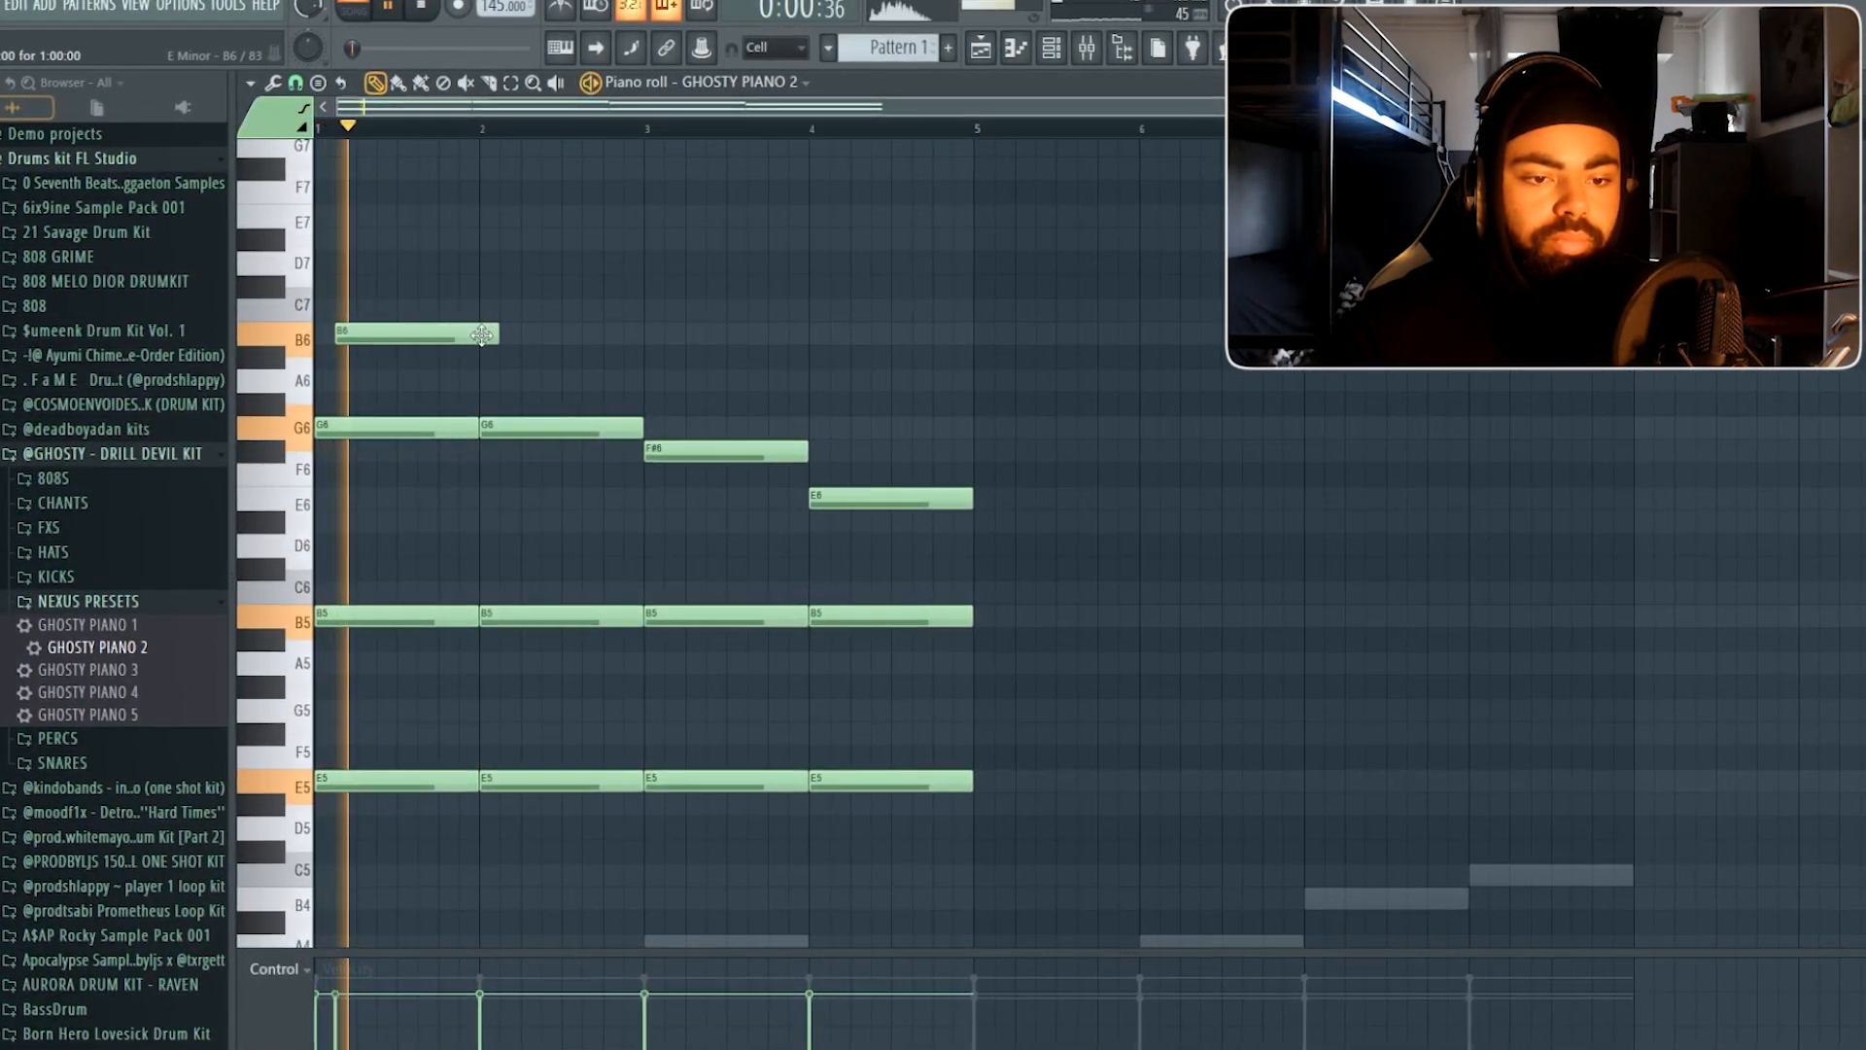
left_click_drag(495, 334, 477, 334)
left_click(501, 309)
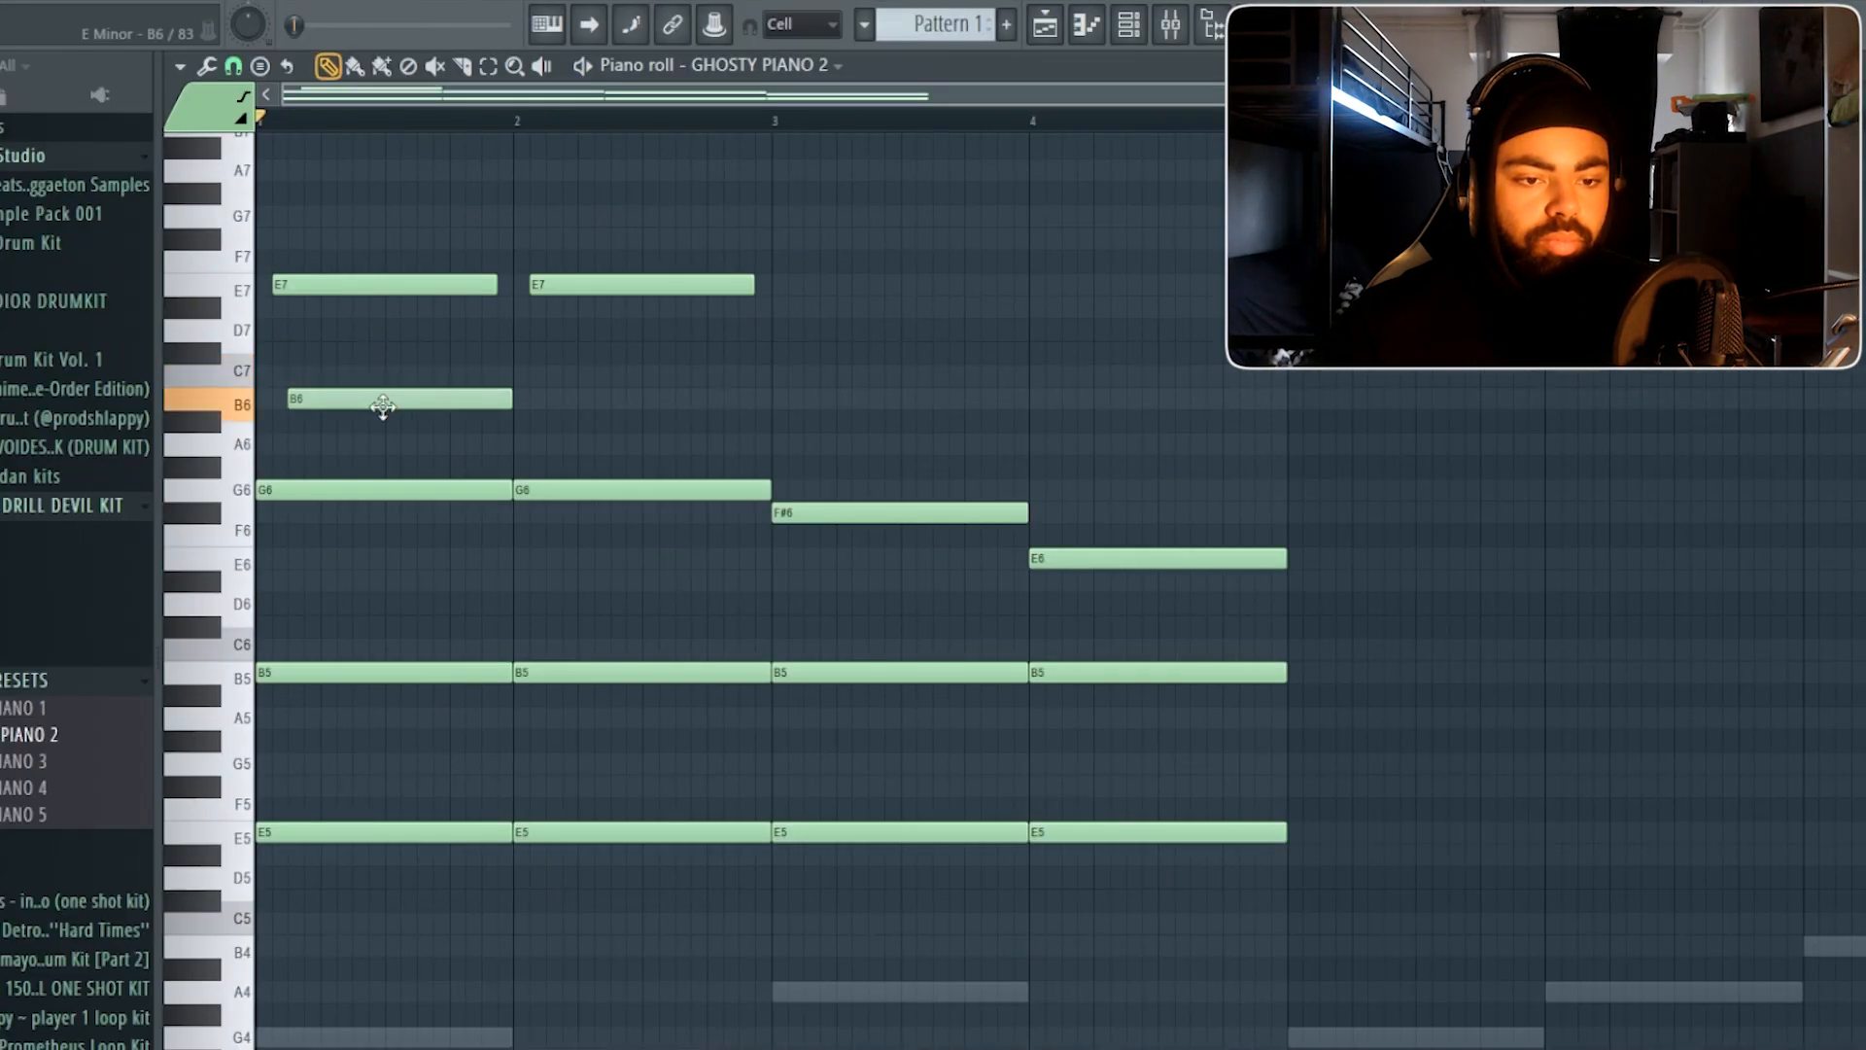
left_click(560, 398)
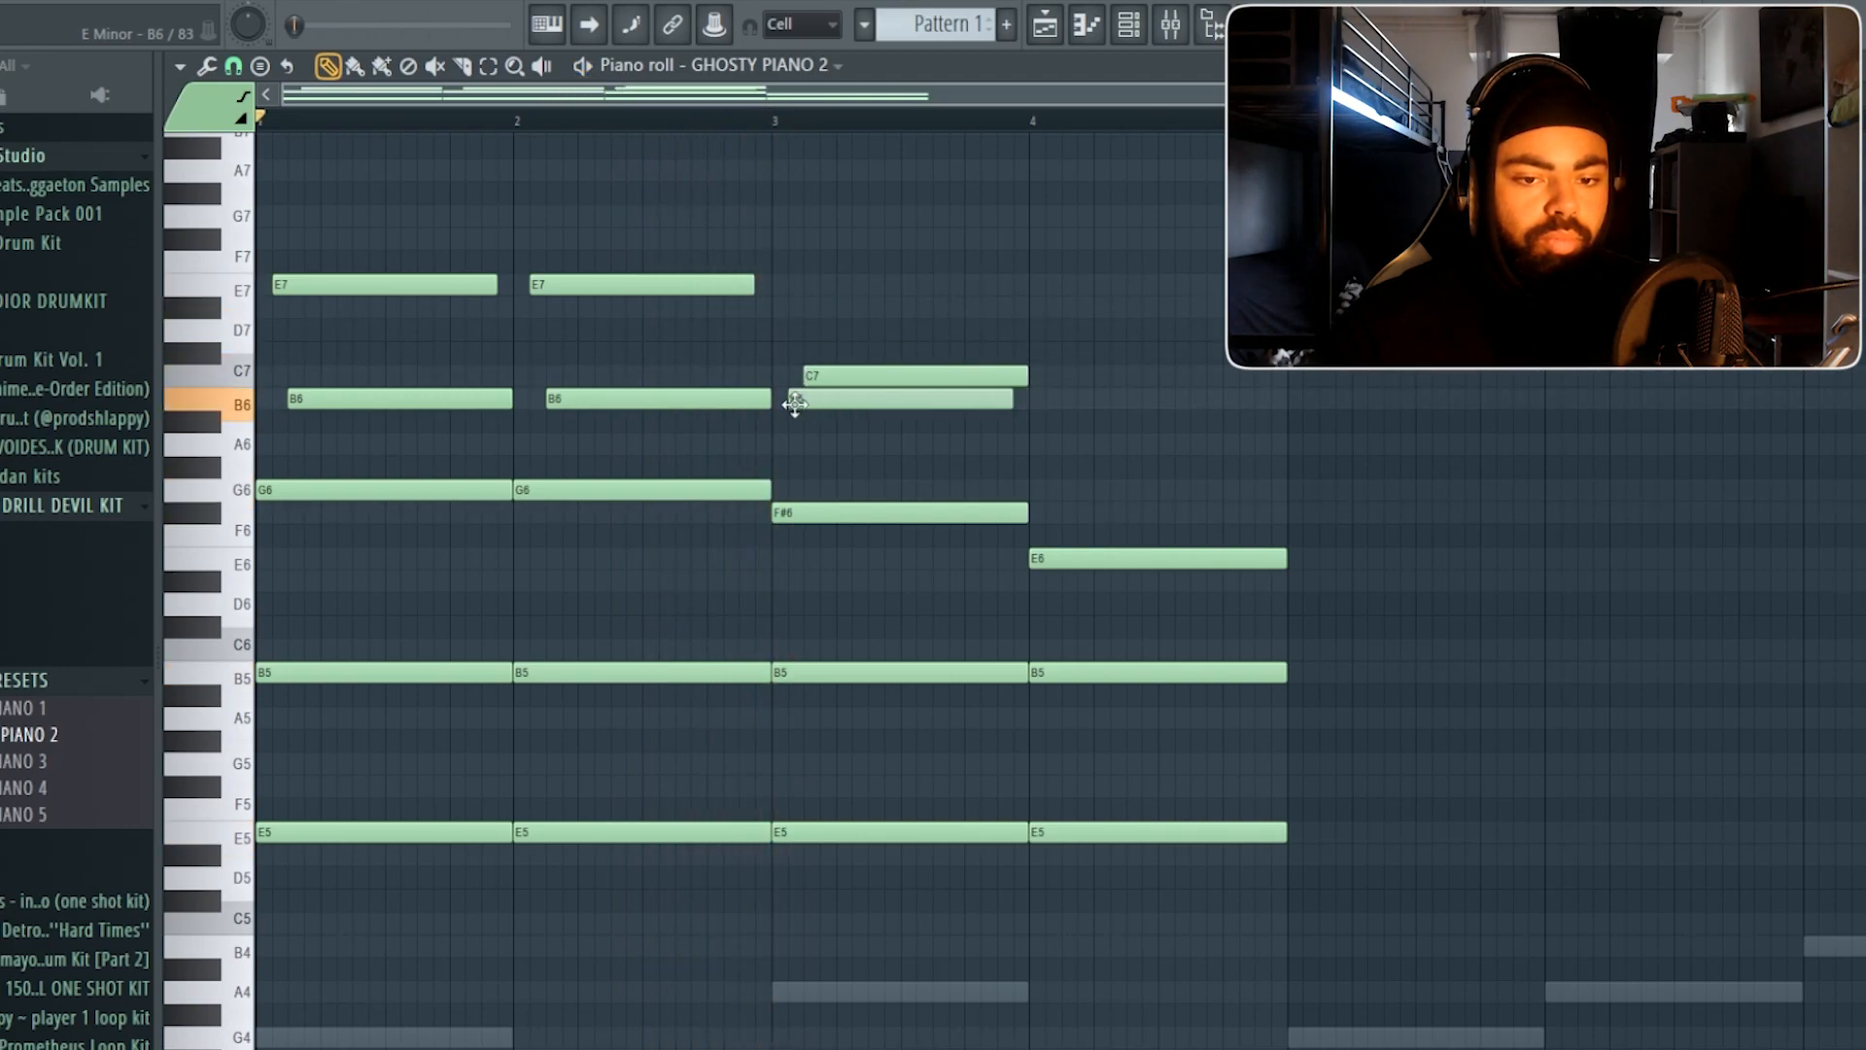
Add staggered C7 and G6 notes to bar 4 of the GHOSTY PIANO 2 part.
key("space")
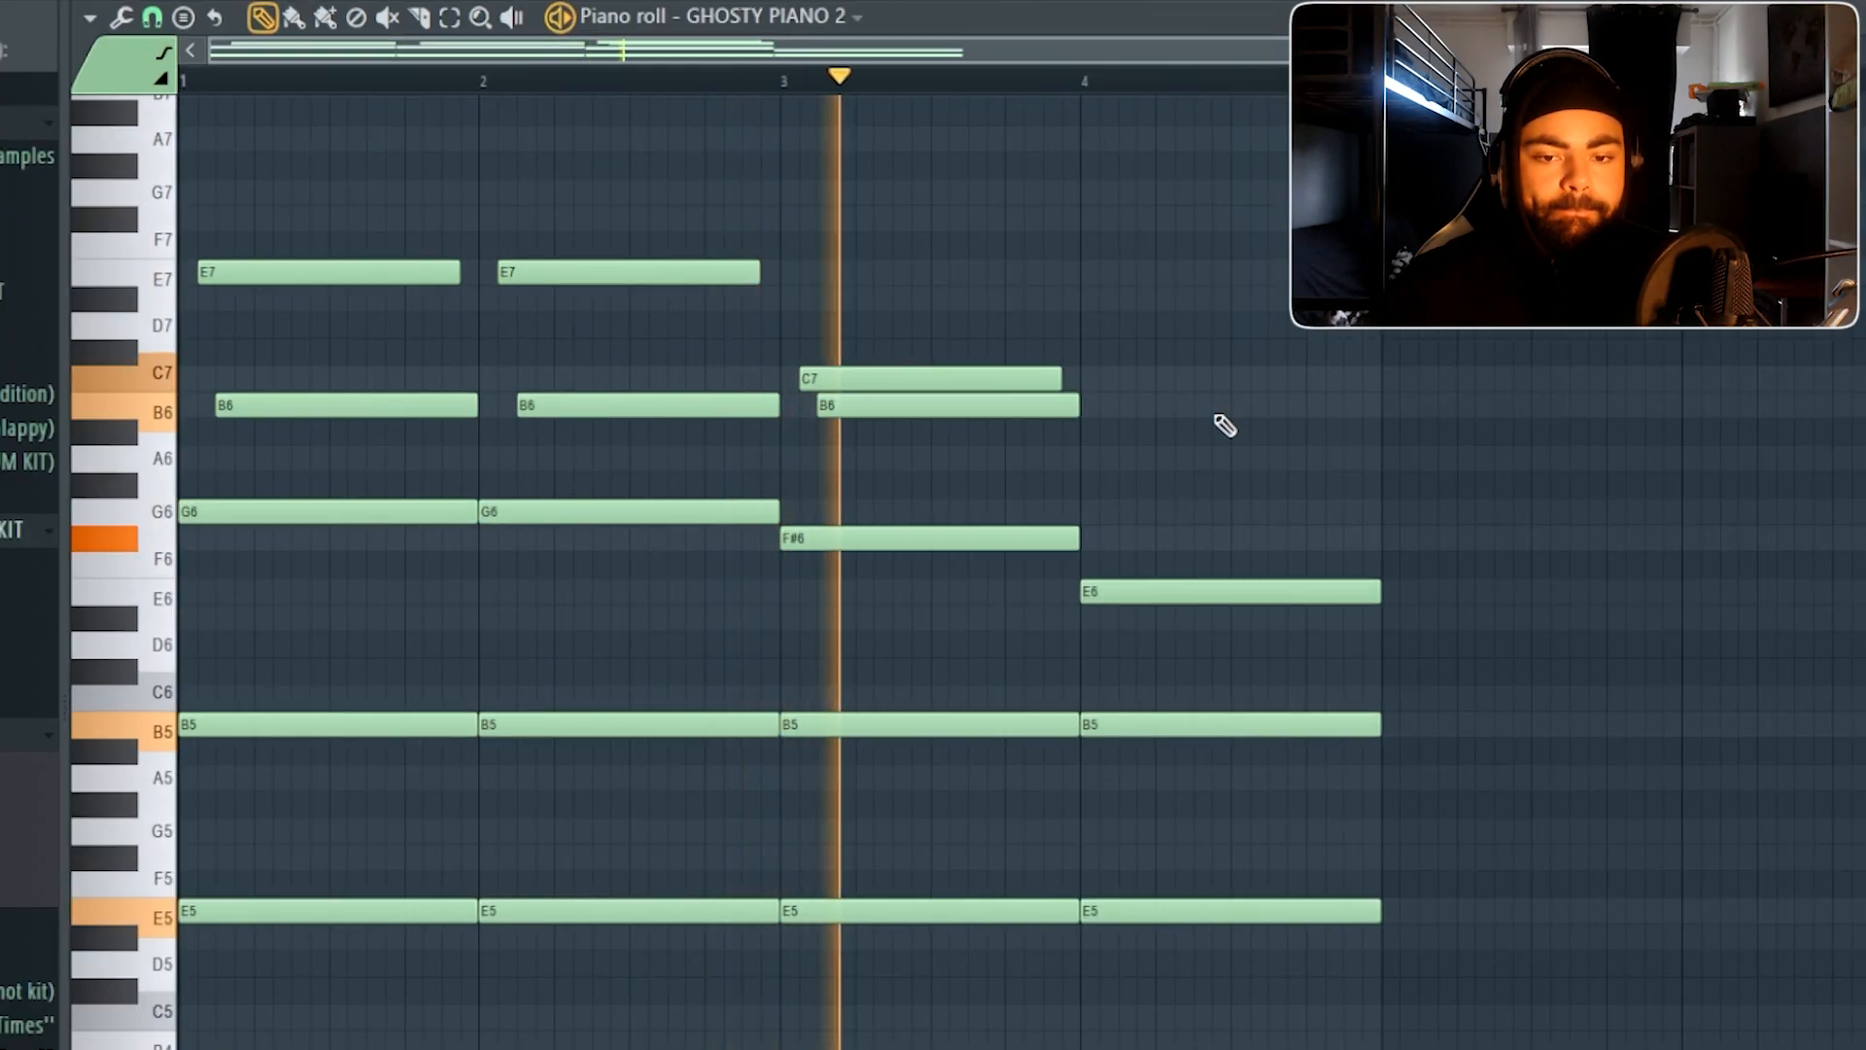
left_click(1105, 377)
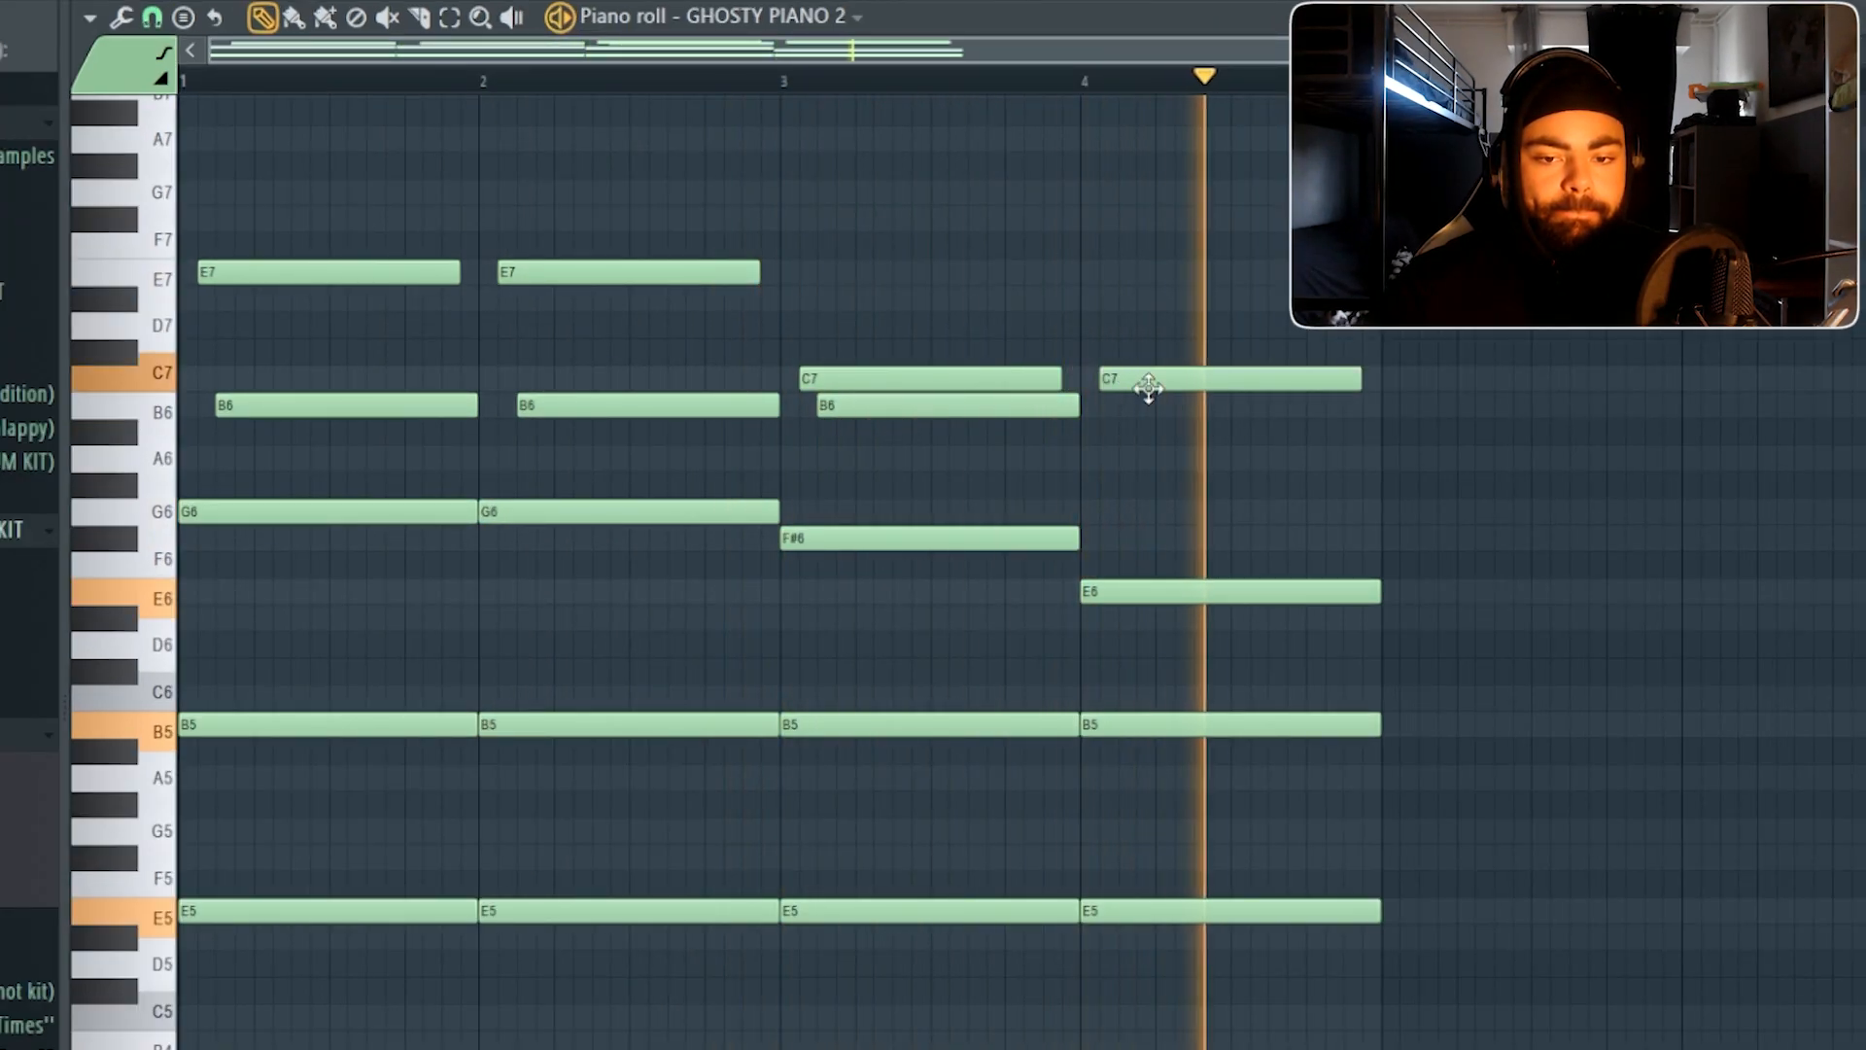
key("space")
left_click(1129, 406)
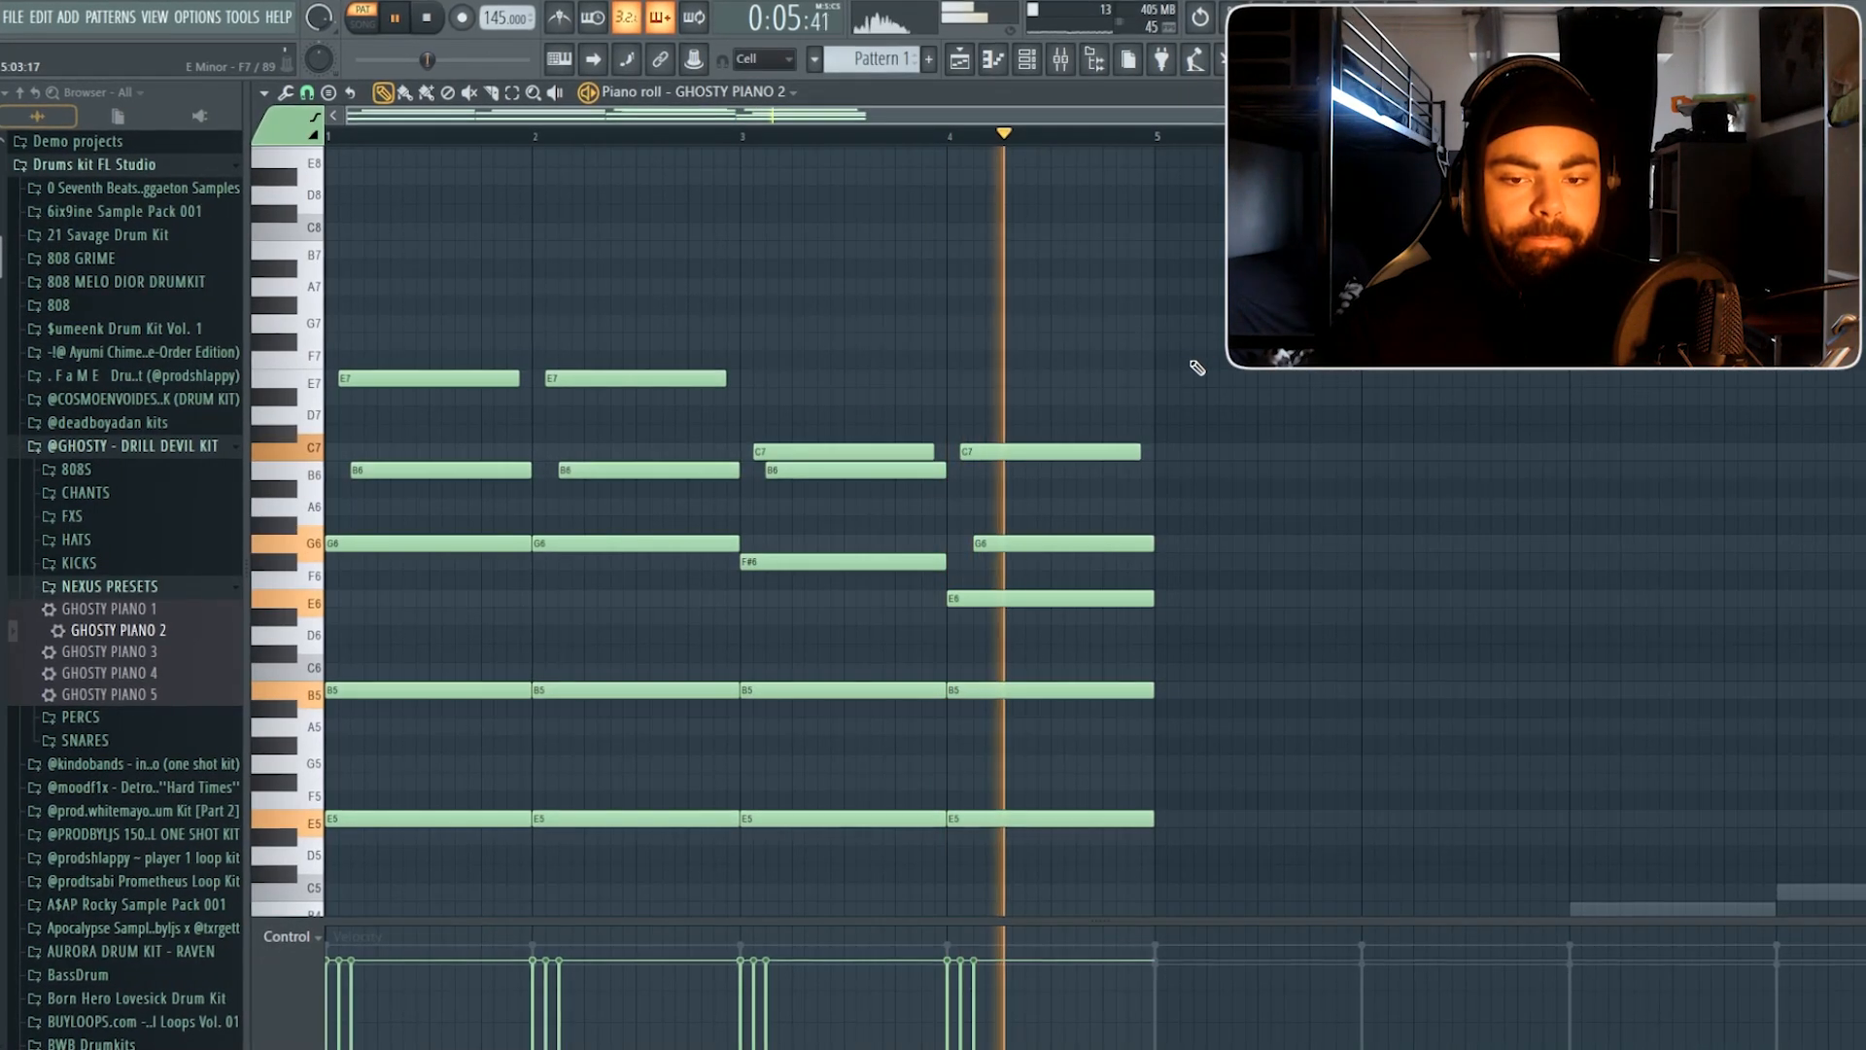
Add a high B7 note from the start of bar 1 in the GHOSTY PIANO 2 part, ending just before bar 2.
left_click_drag(328, 305, 329, 229)
key("space")
key("space")
left_click_drag(471, 227, 459, 248)
key("space")
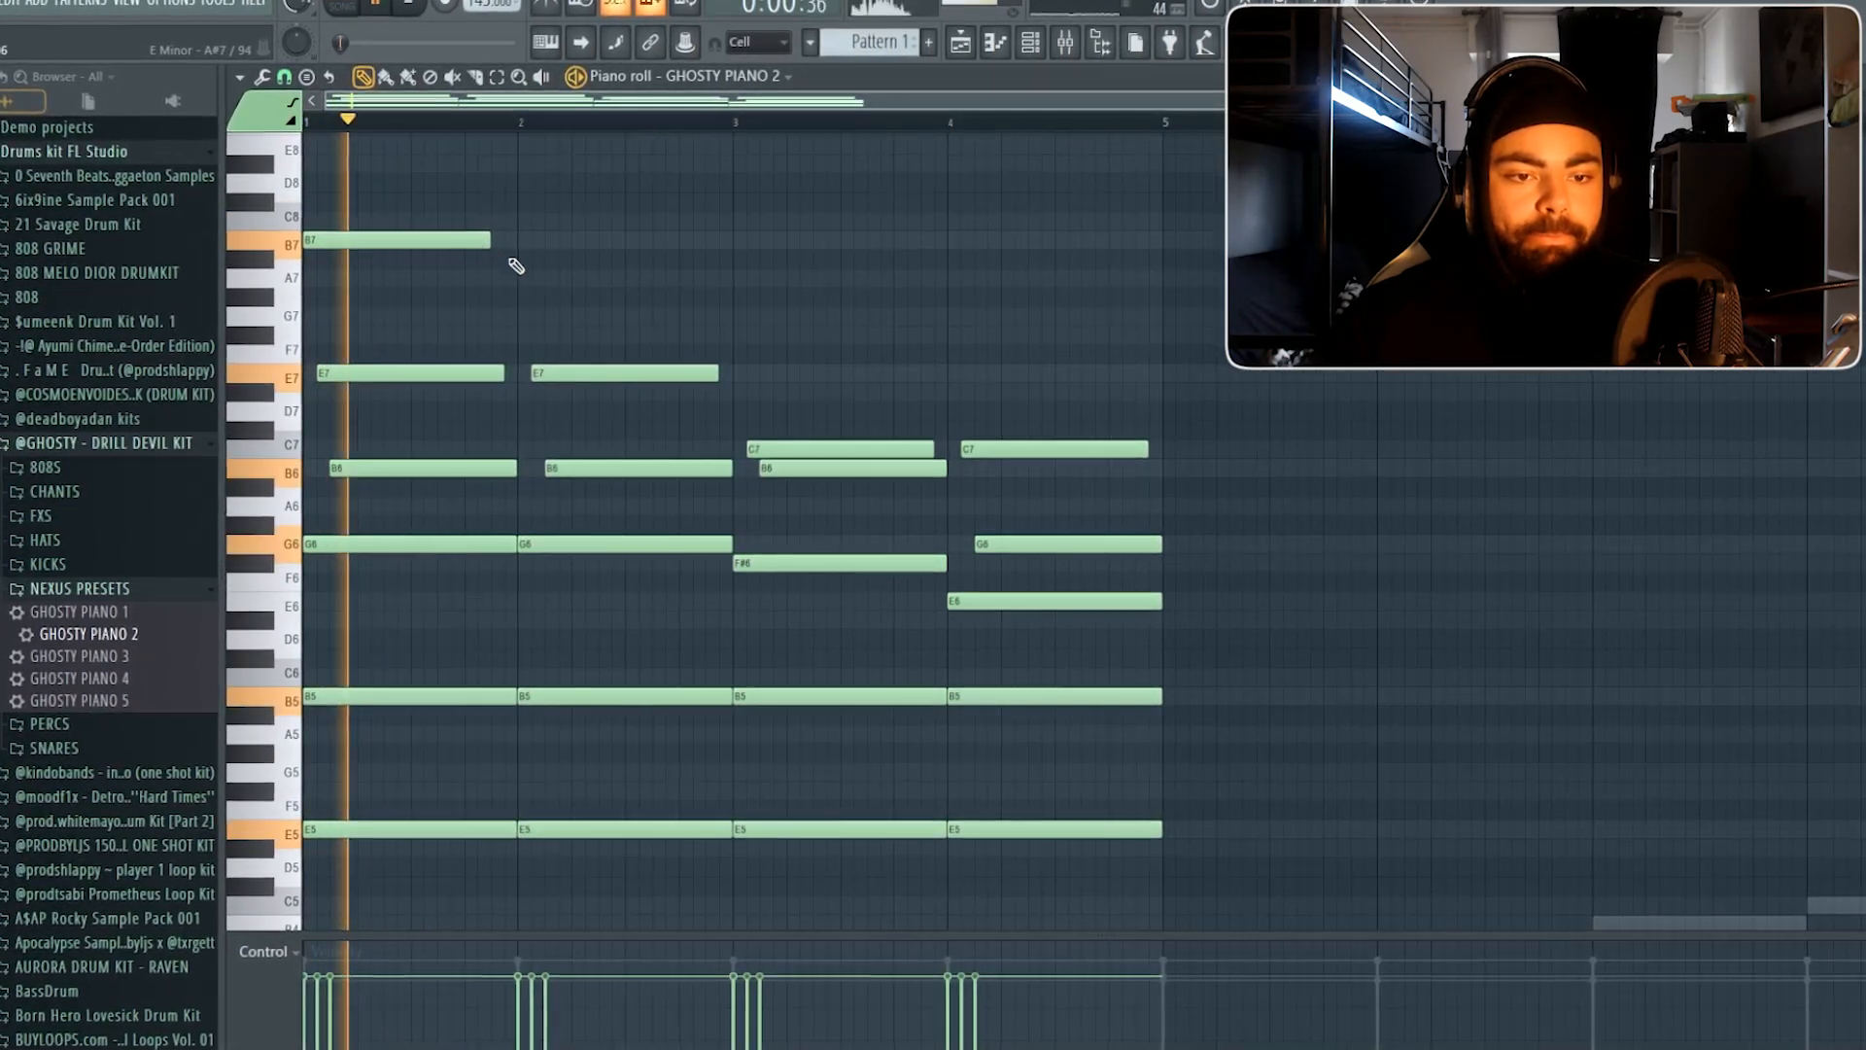
Continue the high GHOSTY PIANO 2 line with A7 in bar 2, G7 in bar 3 and F#7 in bar 4.
left_click(530, 281)
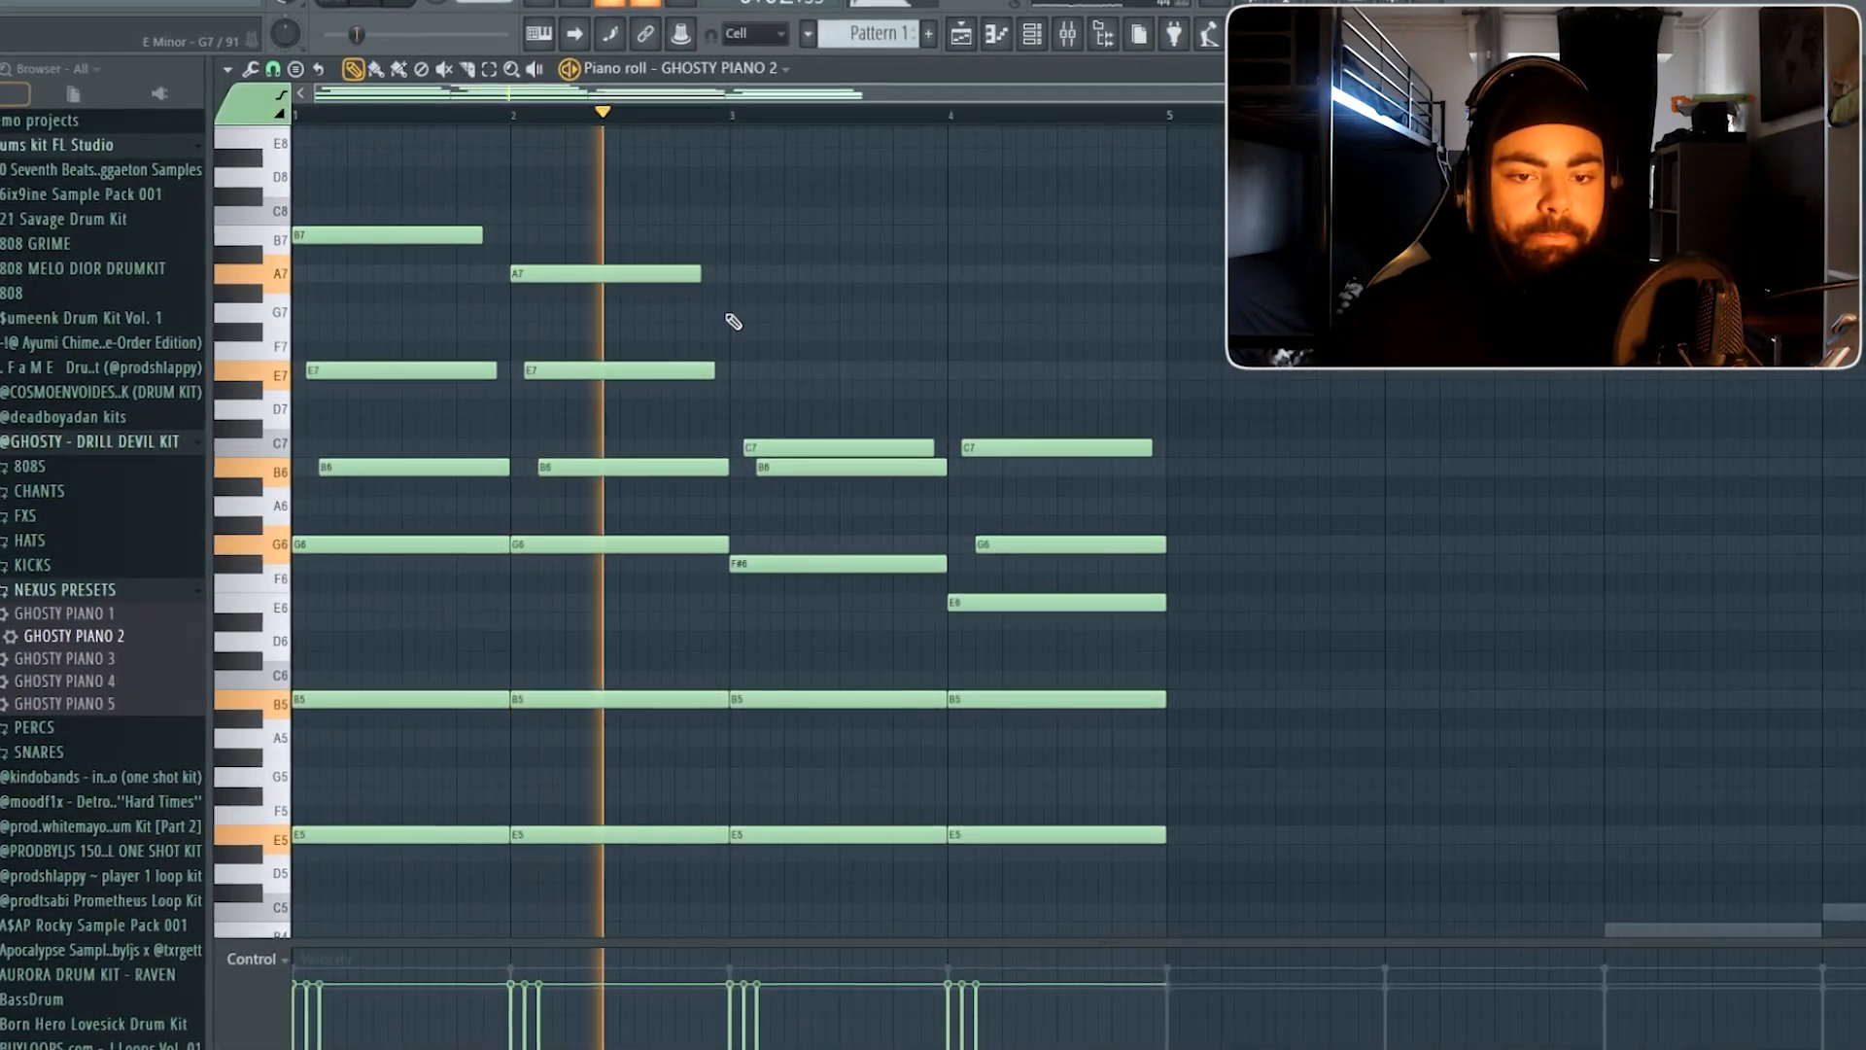
left_click(740, 316)
left_click(1005, 330)
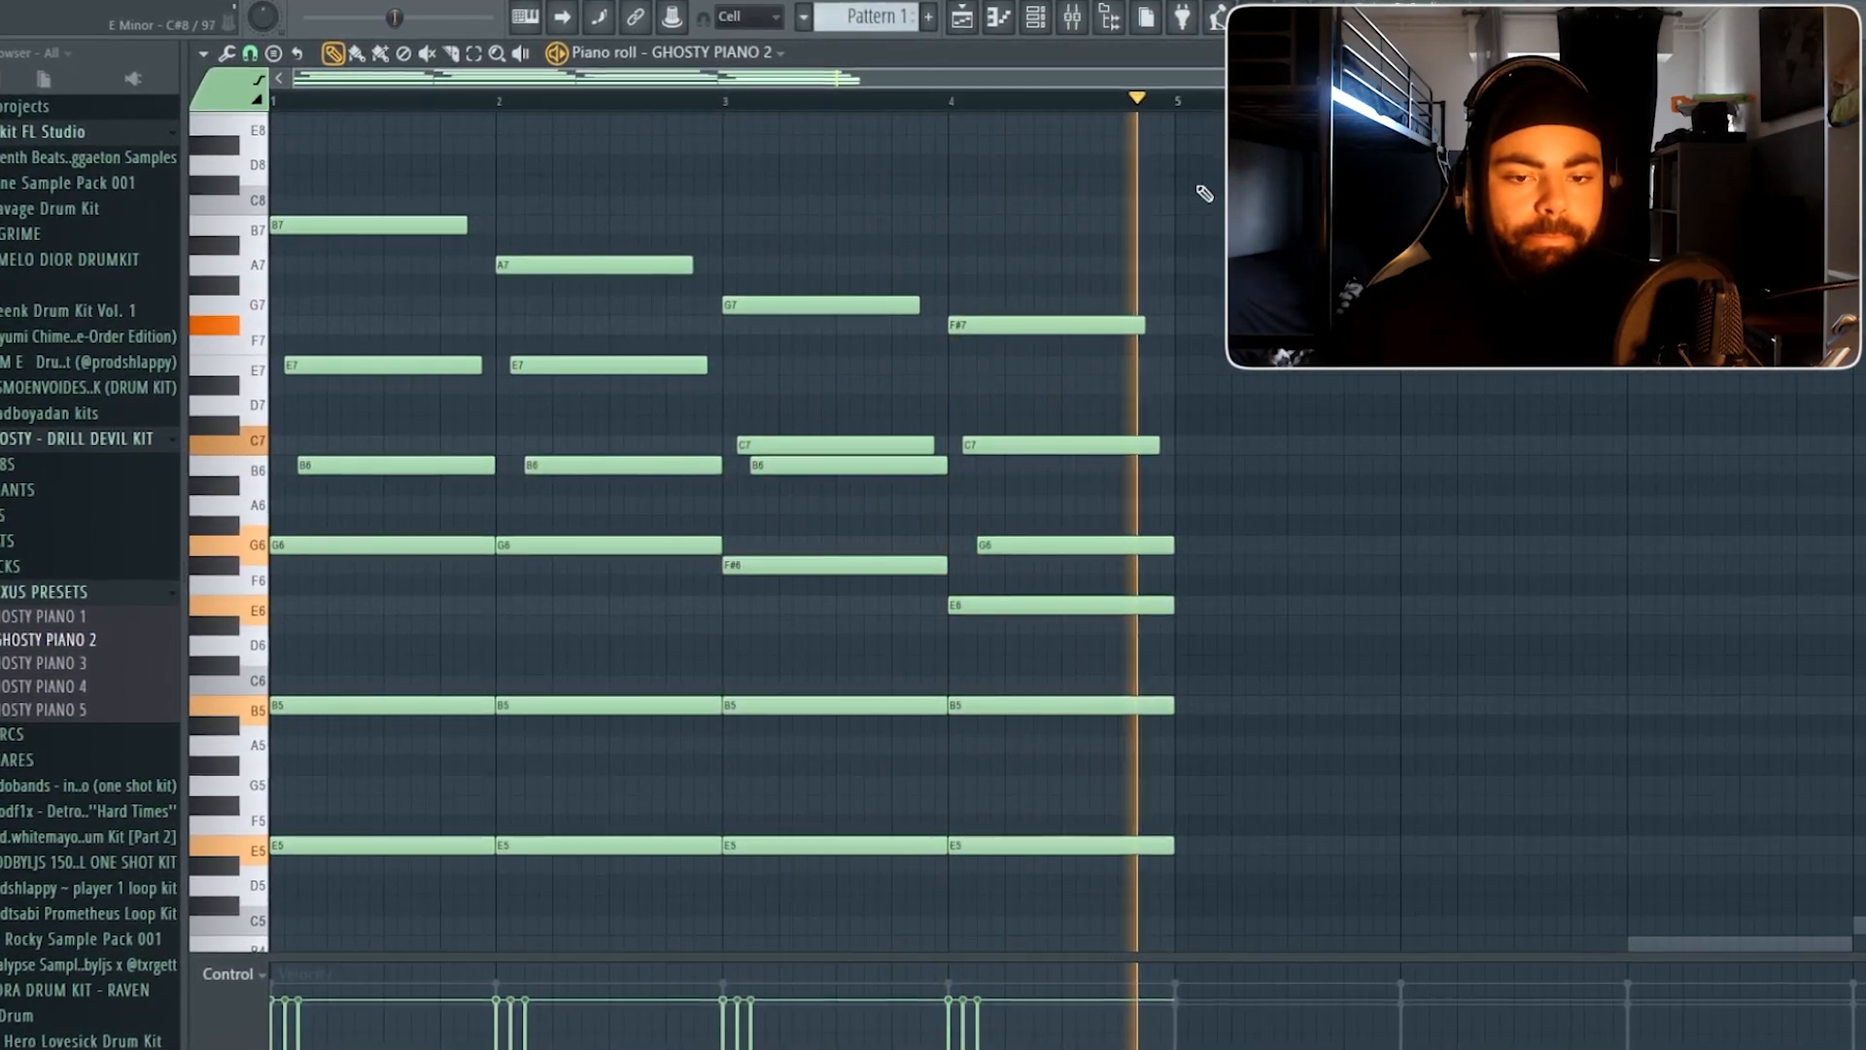
Duplicate the whole four-bar GHOSTY PIANO 2 part into bars 5 to 8 and deselect the notes.
left_click_drag(1200, 188, 354, 887)
key("ctrl+b")
key("ctrl+d")
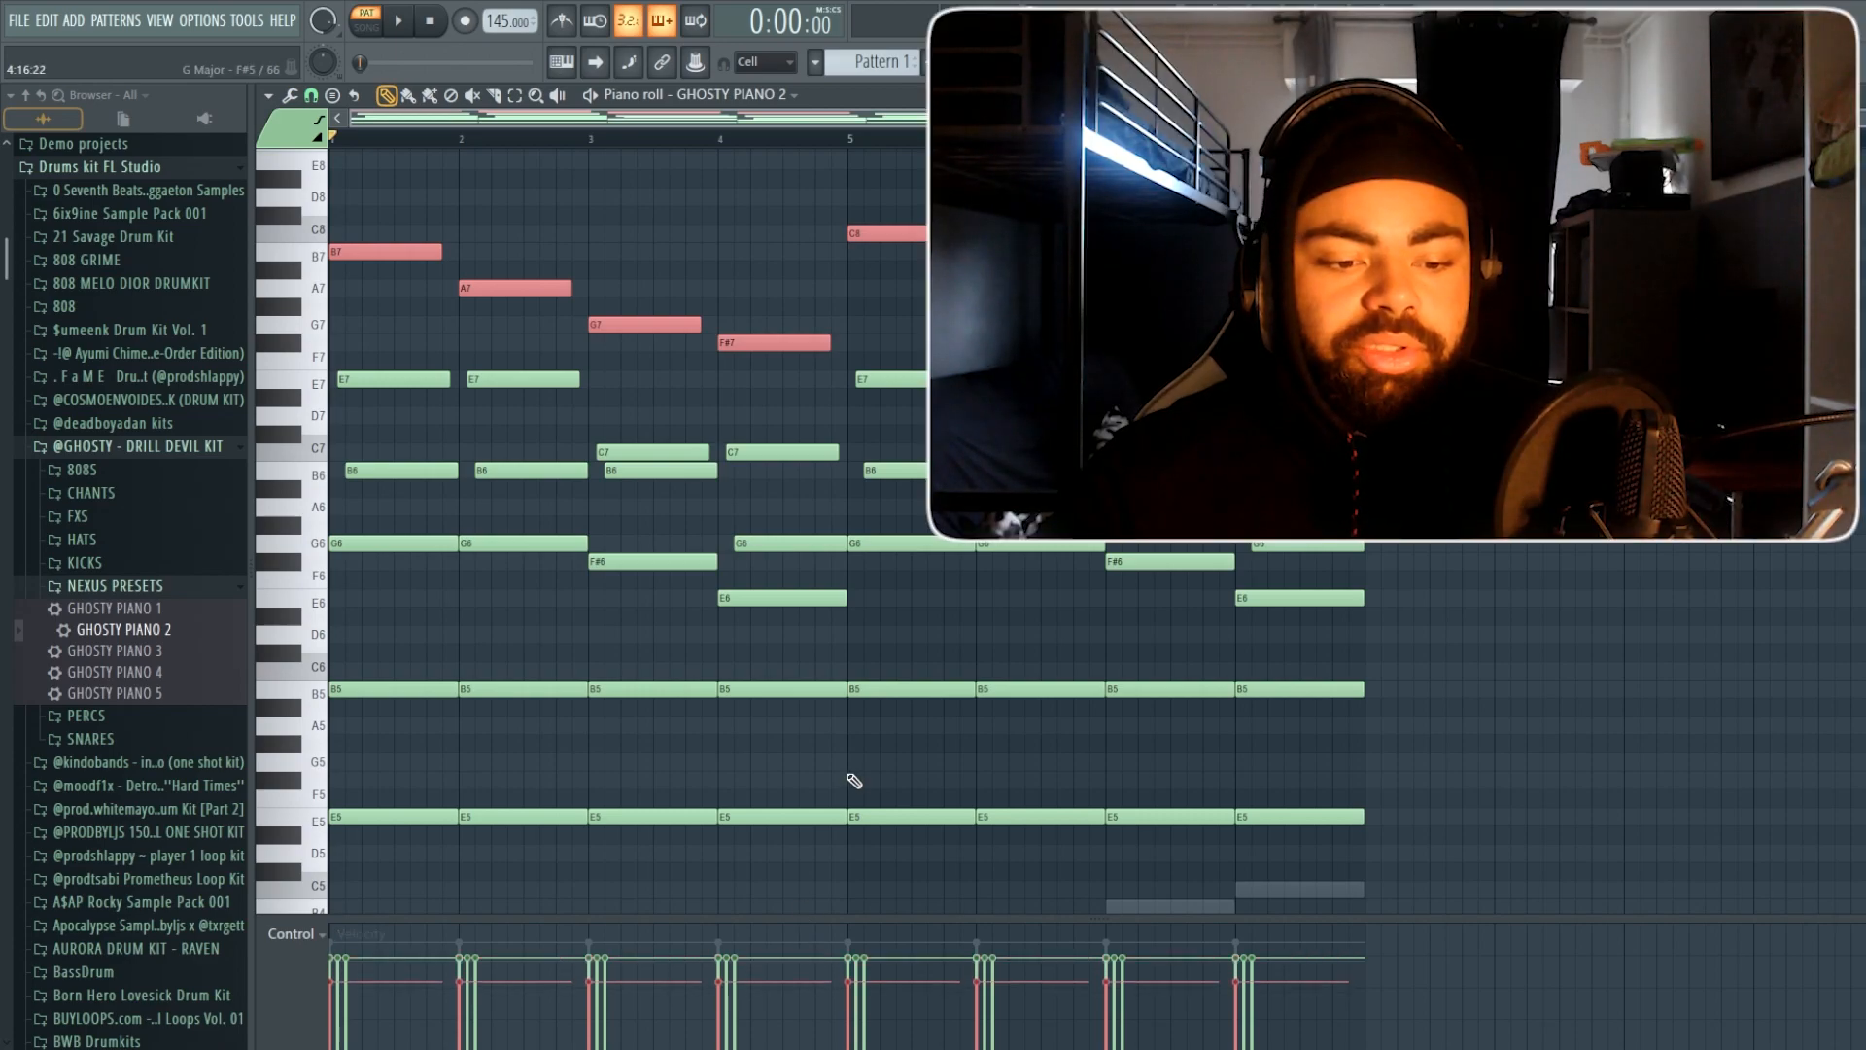
Play the extended GHOSTY PIANO 2 part and lower the C7 notes in bars 7 and 8.
key("space")
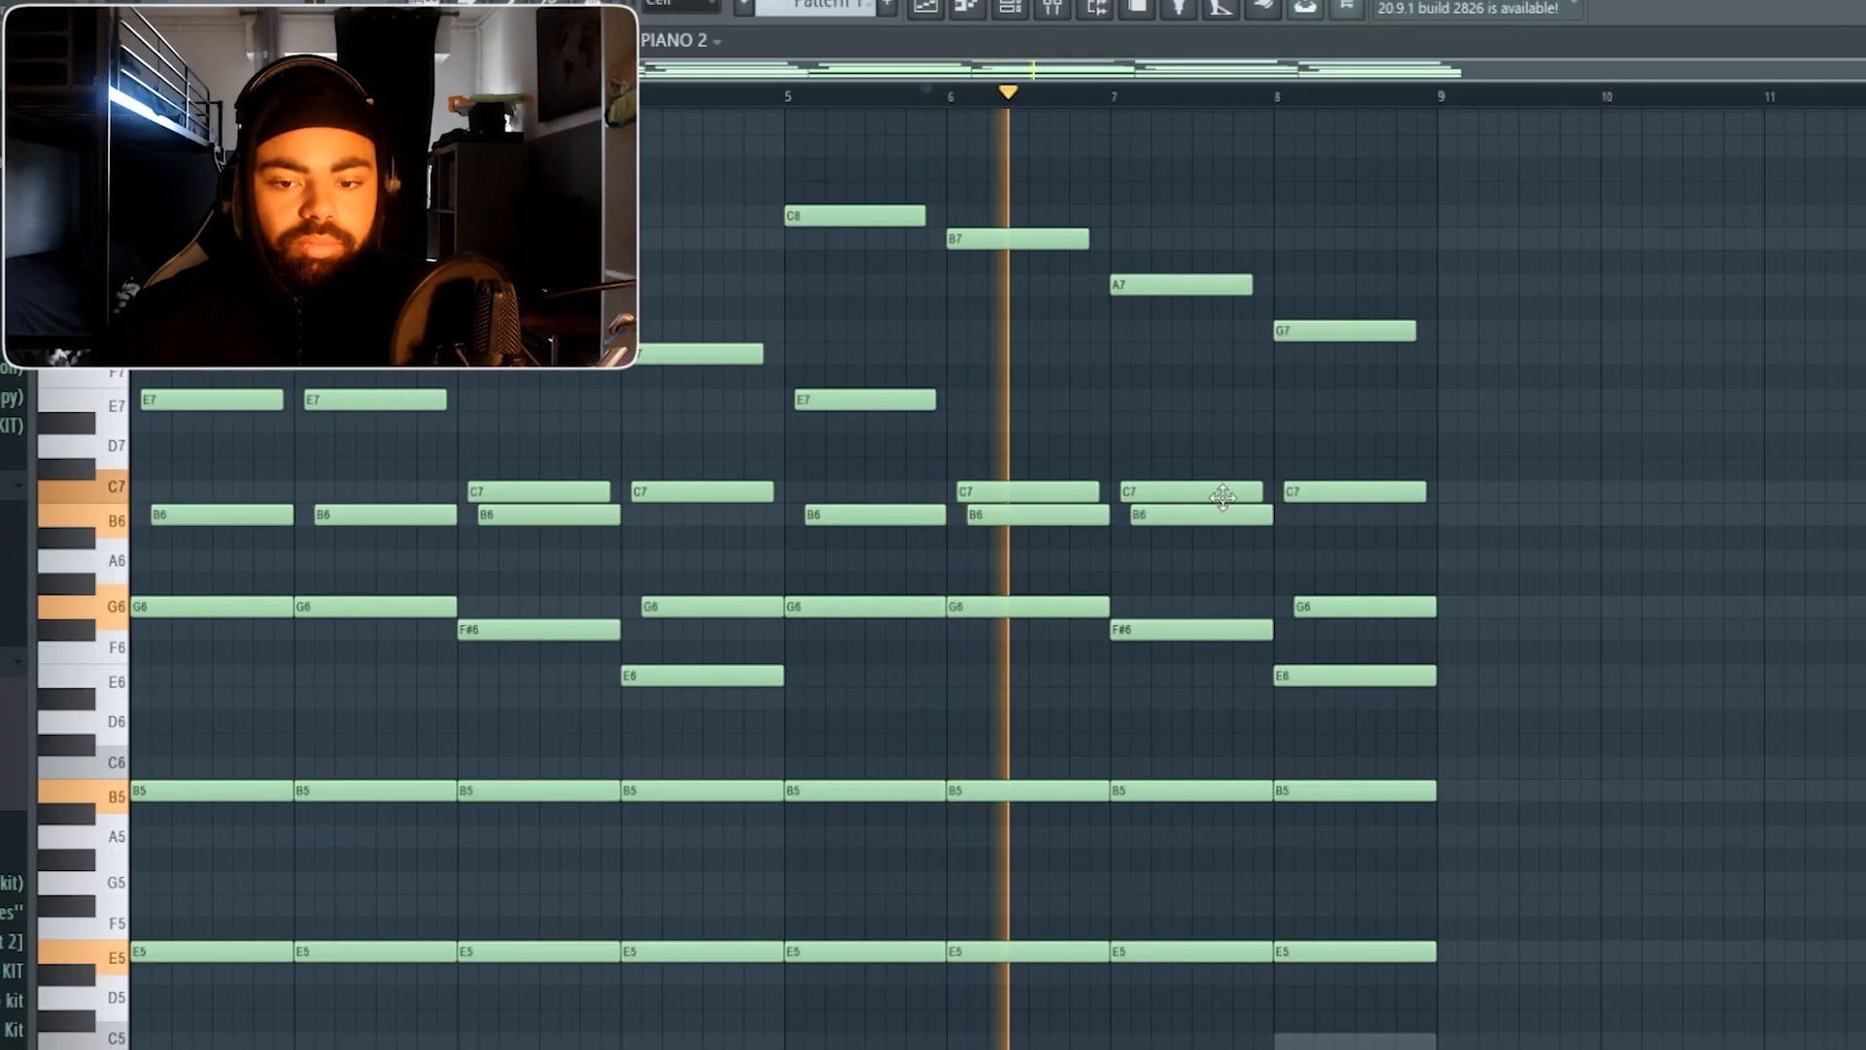
left_click_drag(1222, 497, 1237, 578)
left_click_drag(1338, 495, 1342, 566)
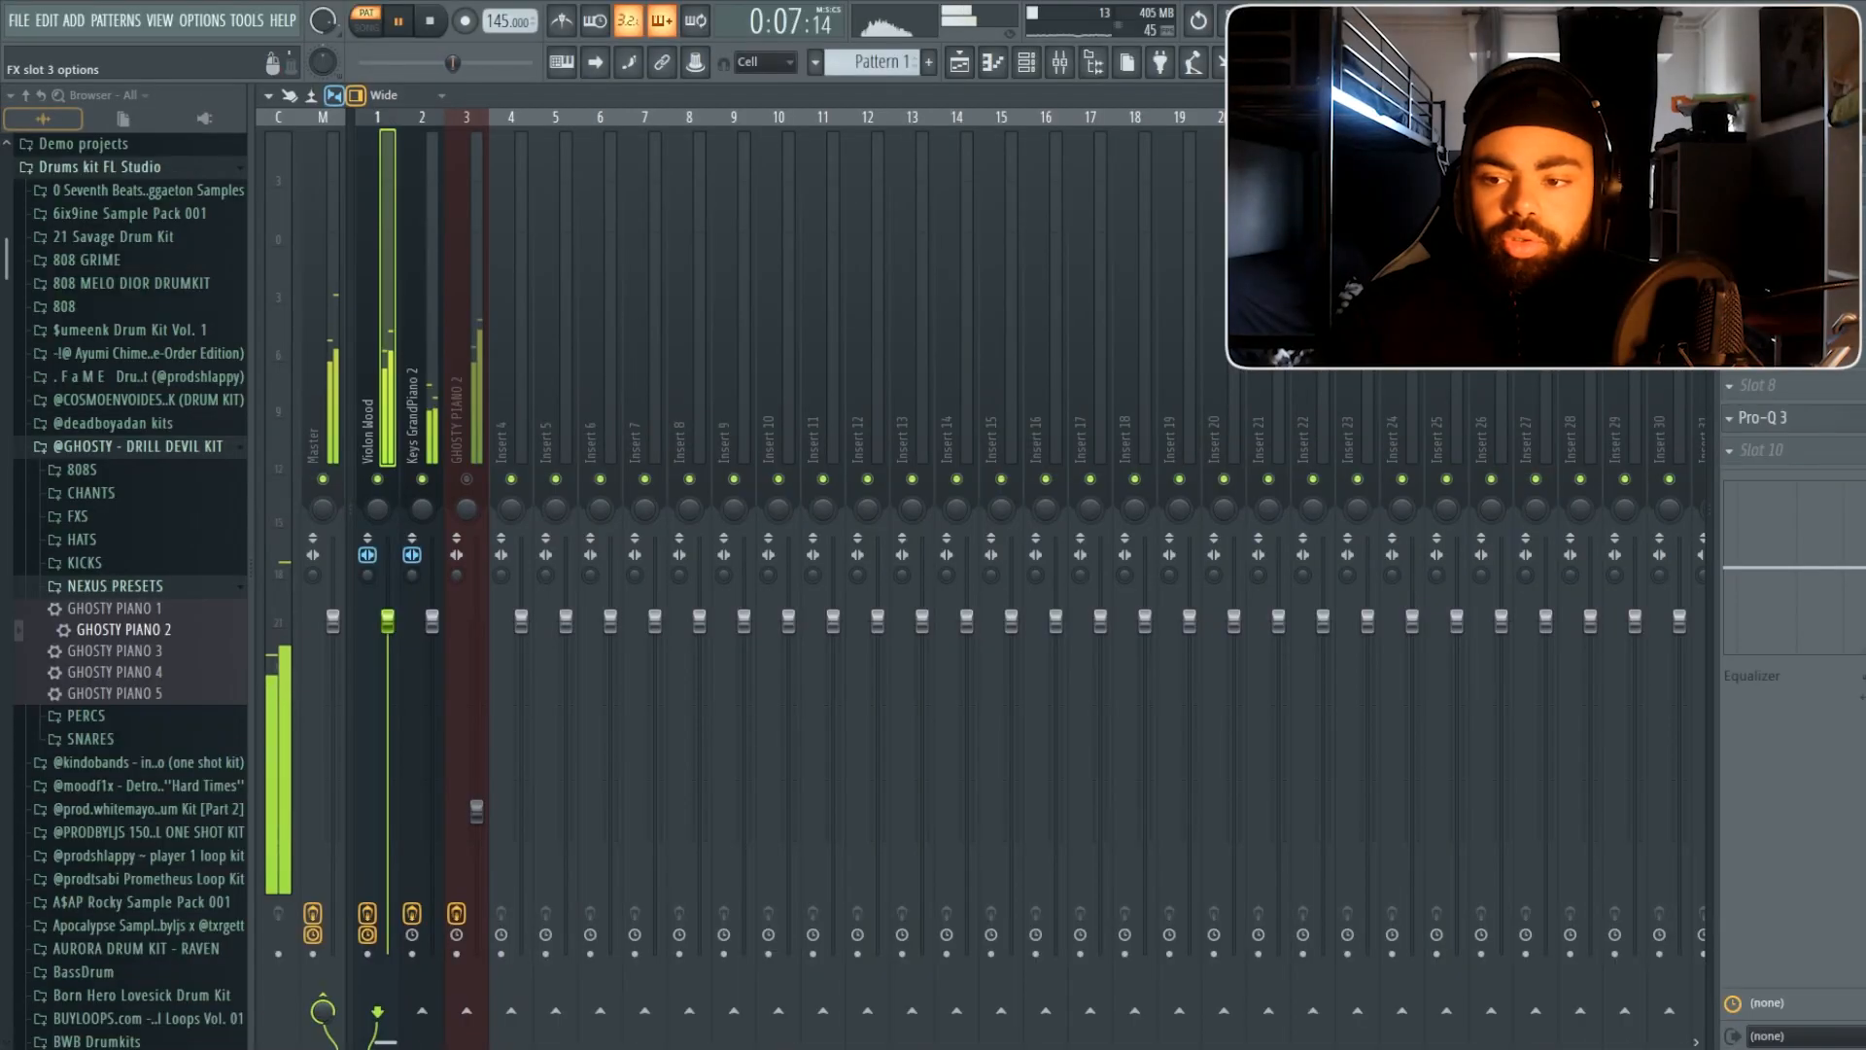
Load SAUSAGE FATTENER in effect slot 3 of the Violon Wood mixer track.
left_click(1728, 222)
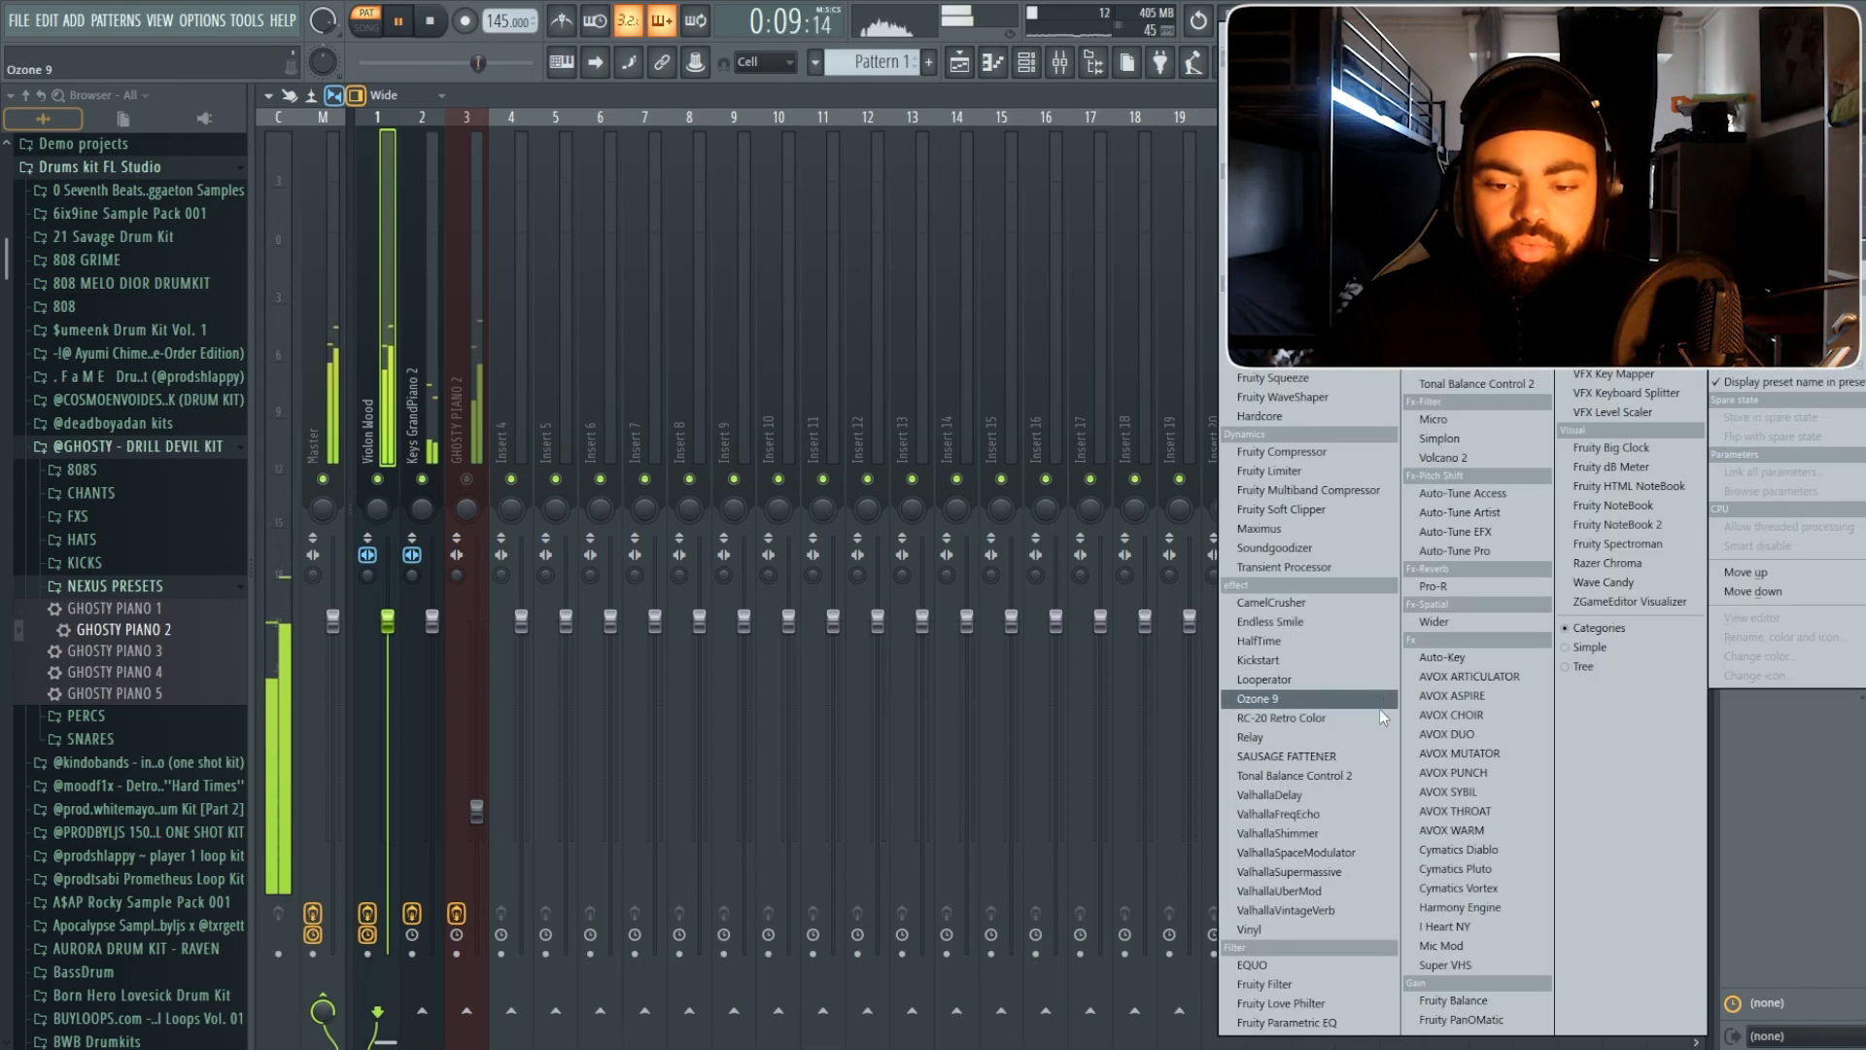
left_click(1374, 758)
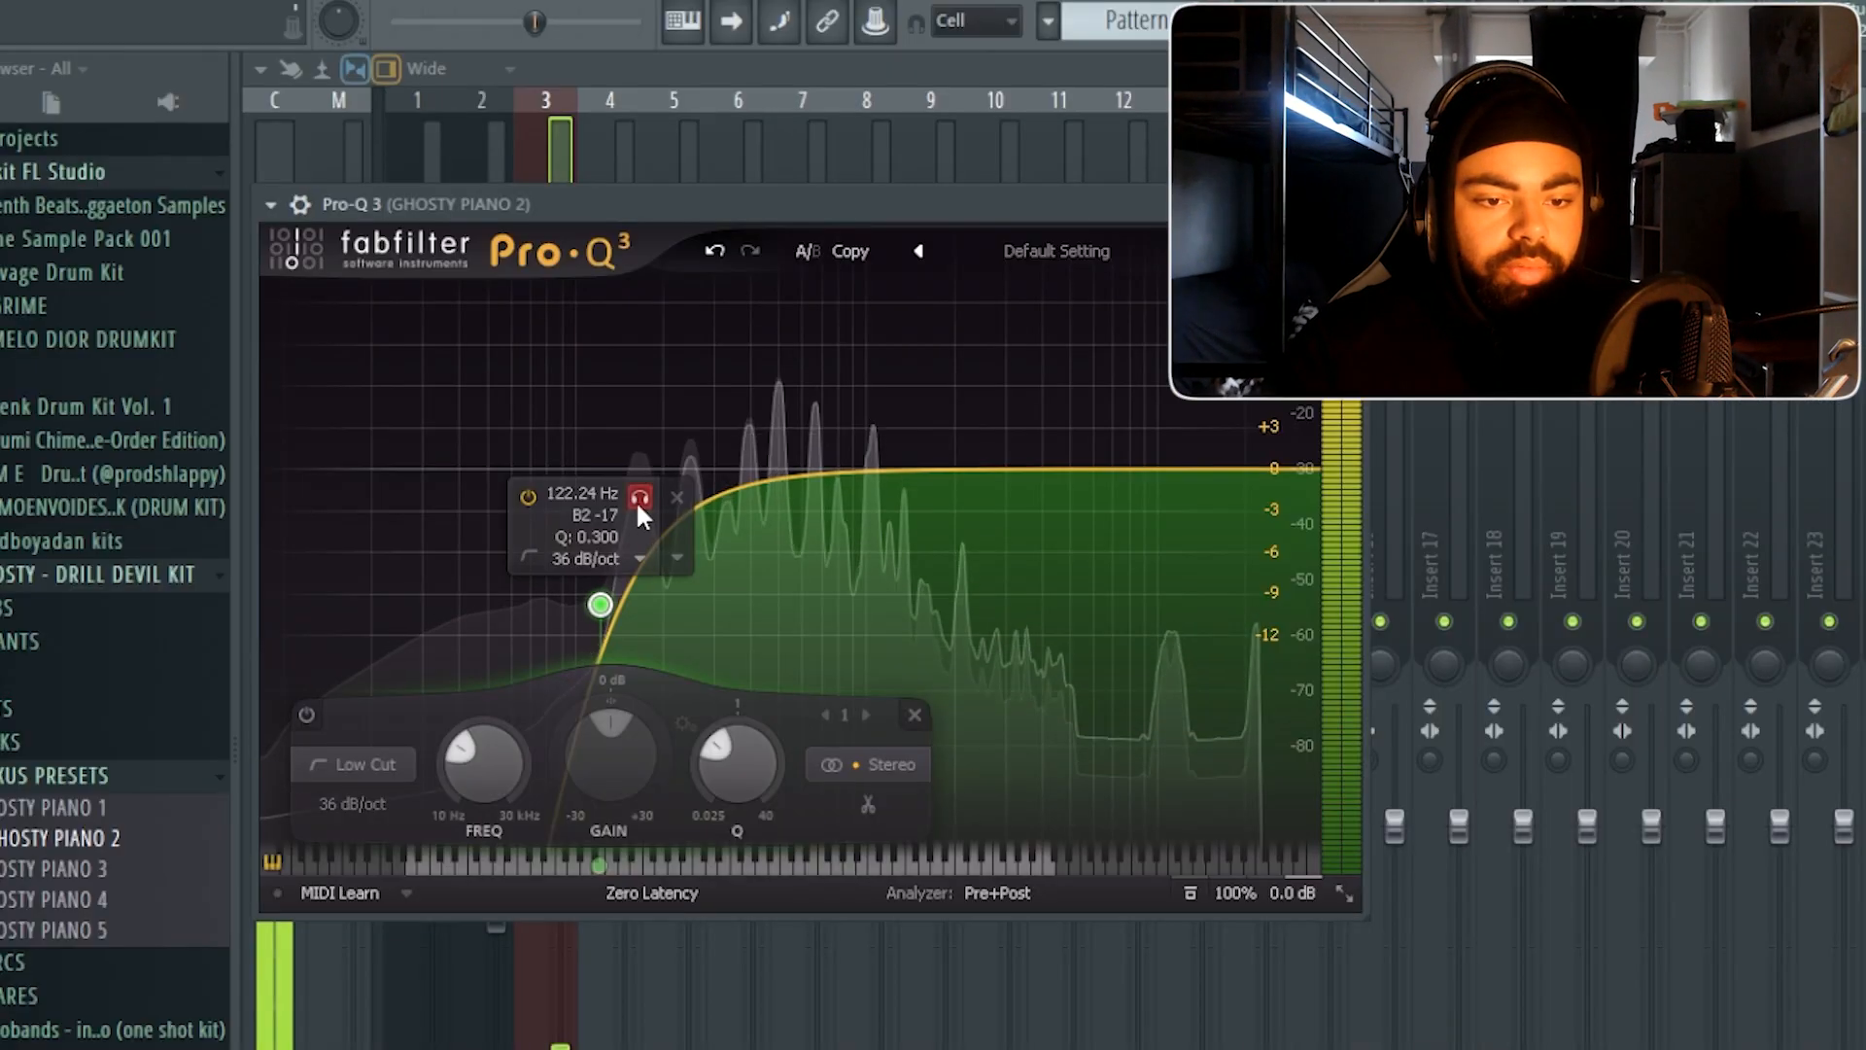
Adjust the 36 dB/oct low cut in Pro-Q 3 on GHOSTY PIANO 2 while soloing it, and pull down the curve's high end.
left_click_drag(638, 505, 667, 487)
left_click_drag(1274, 471, 1281, 518)
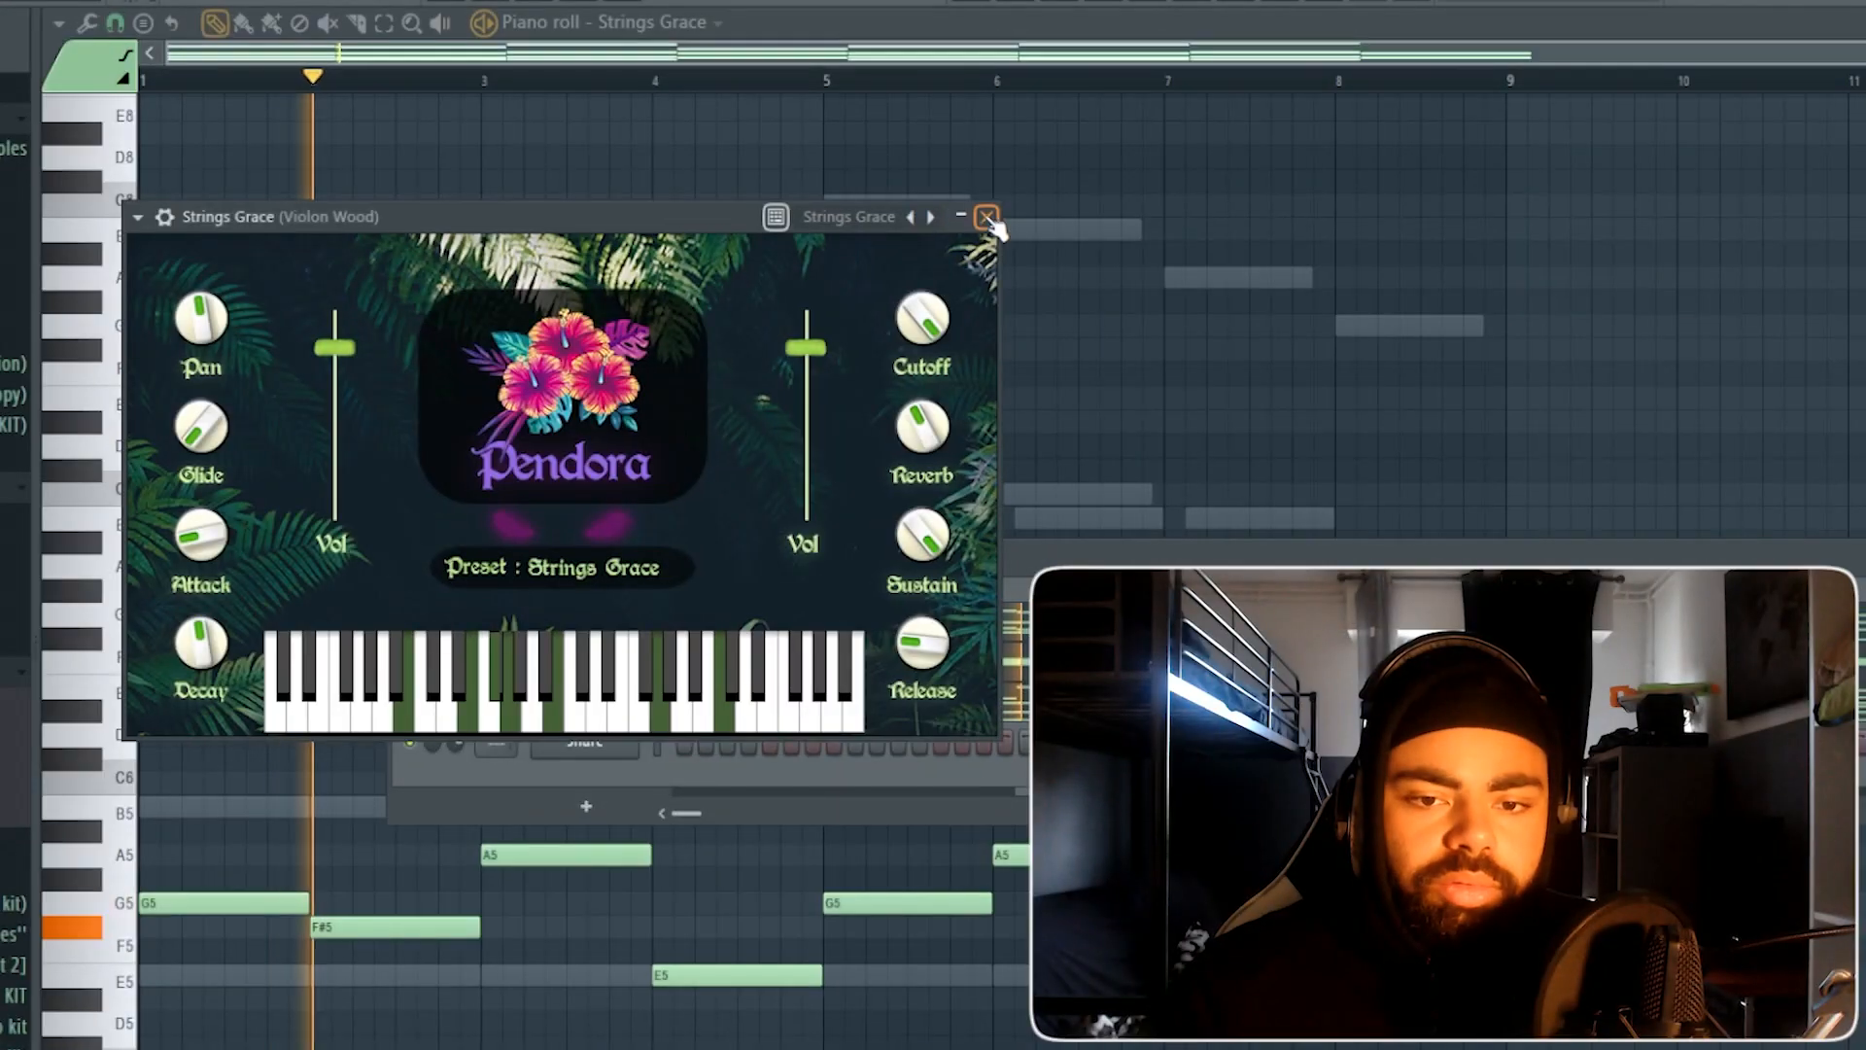
Close the Strings Grace plugin window and play back the pattern with the GHOSTY PIANO 2 part.
left_click(987, 216)
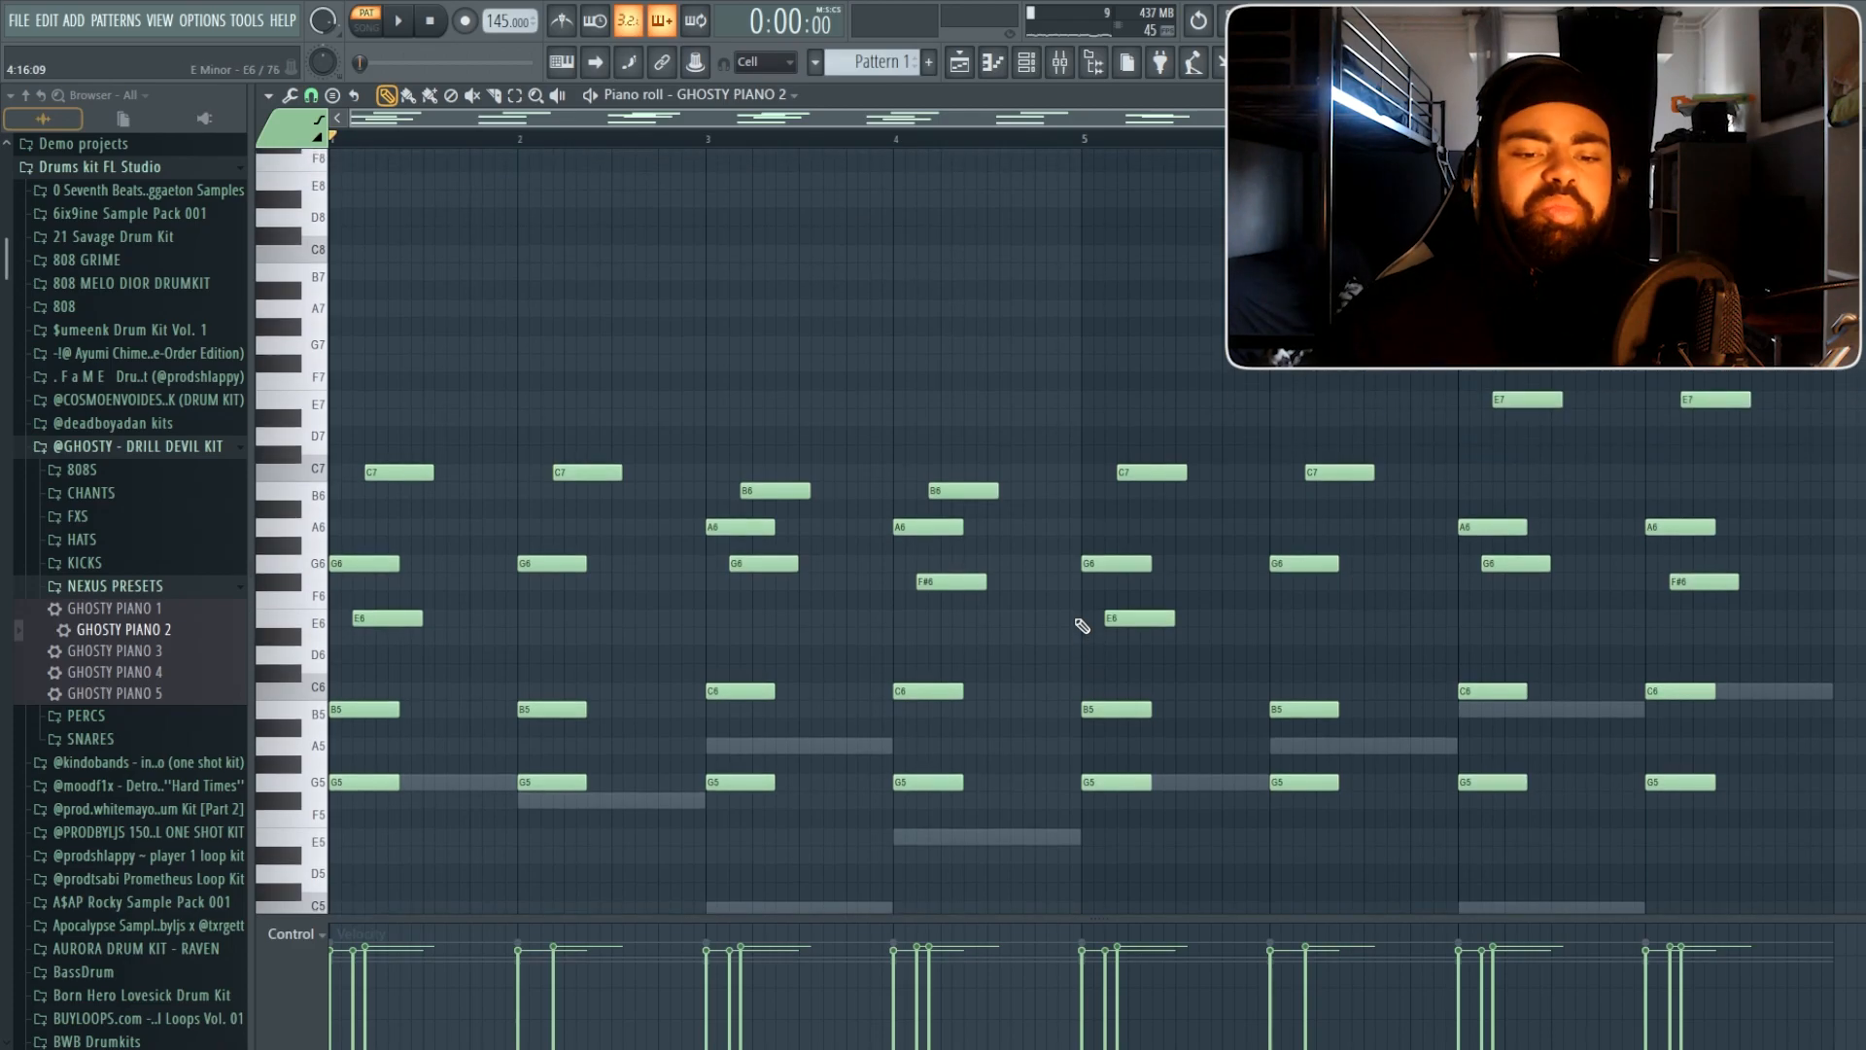
key("space")
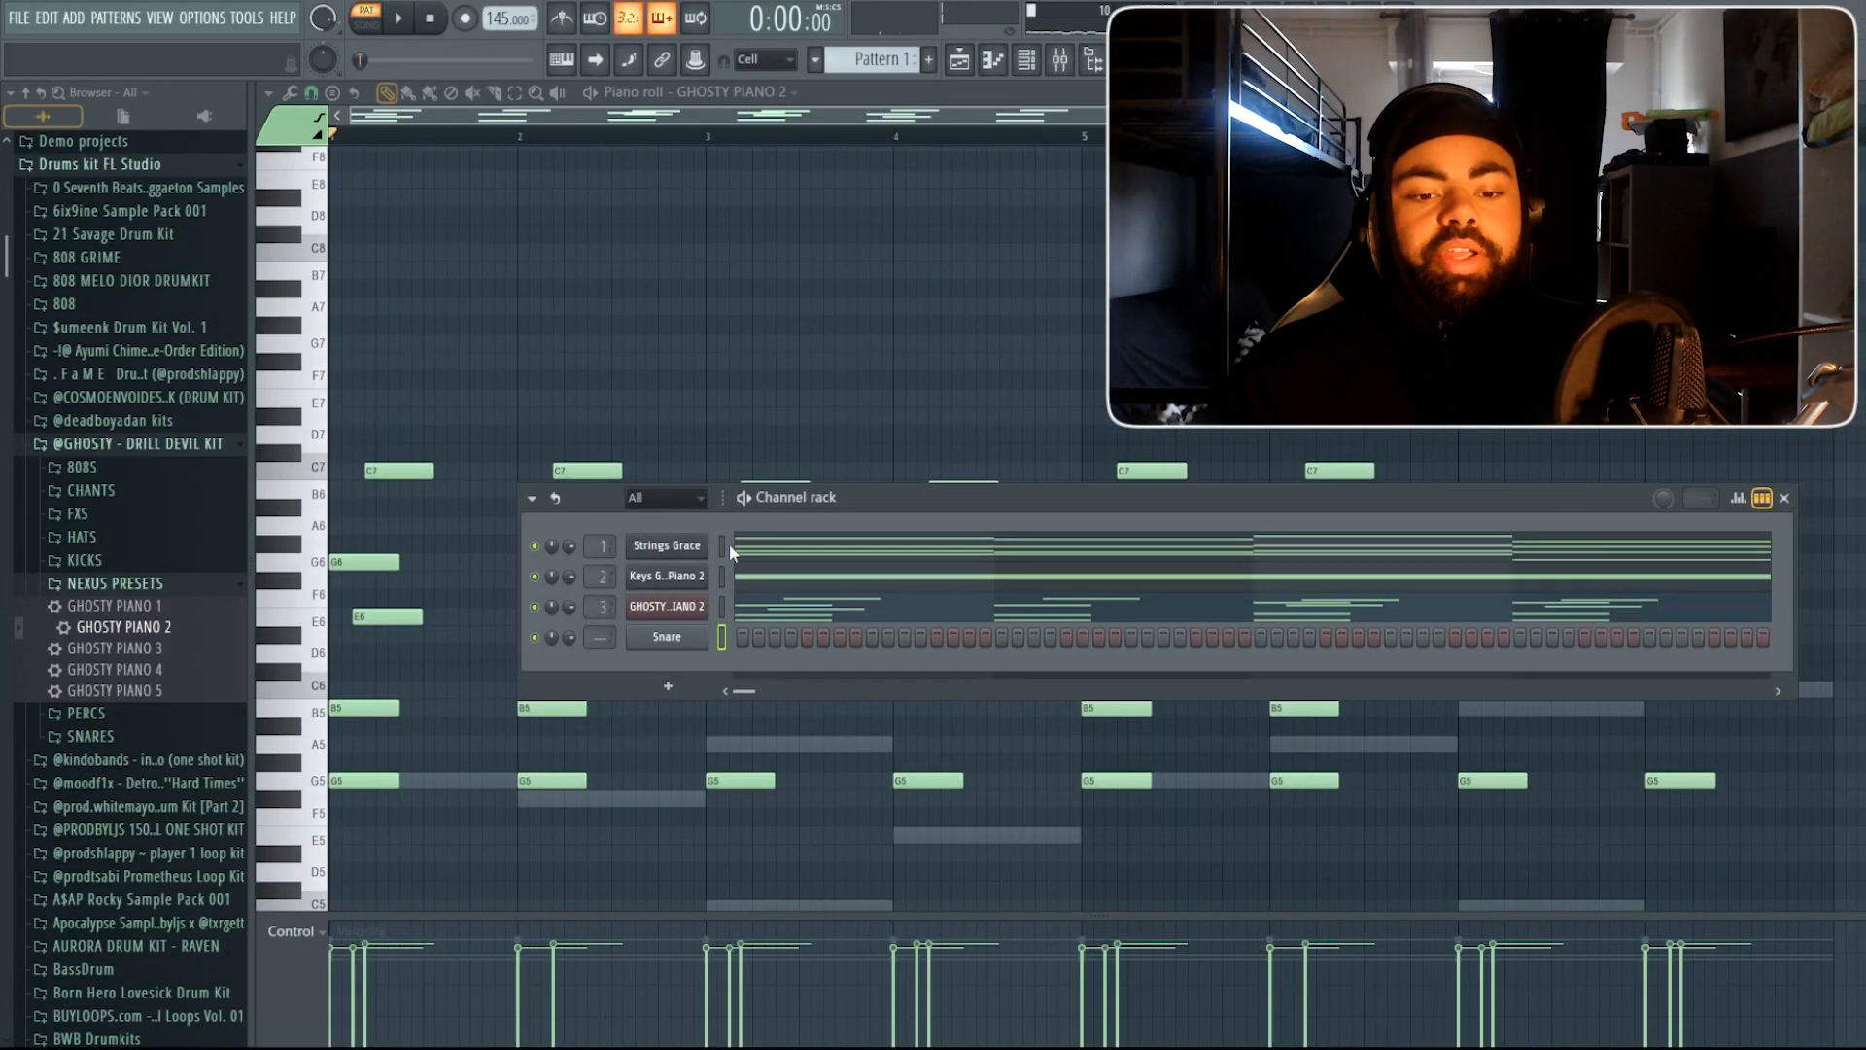
Transpose the Strings Grace, Keys GrandPiano 2 and GHOSTY PIANO 2 channels down one semitone together and play the result.
left_click_drag(729, 545, 727, 579)
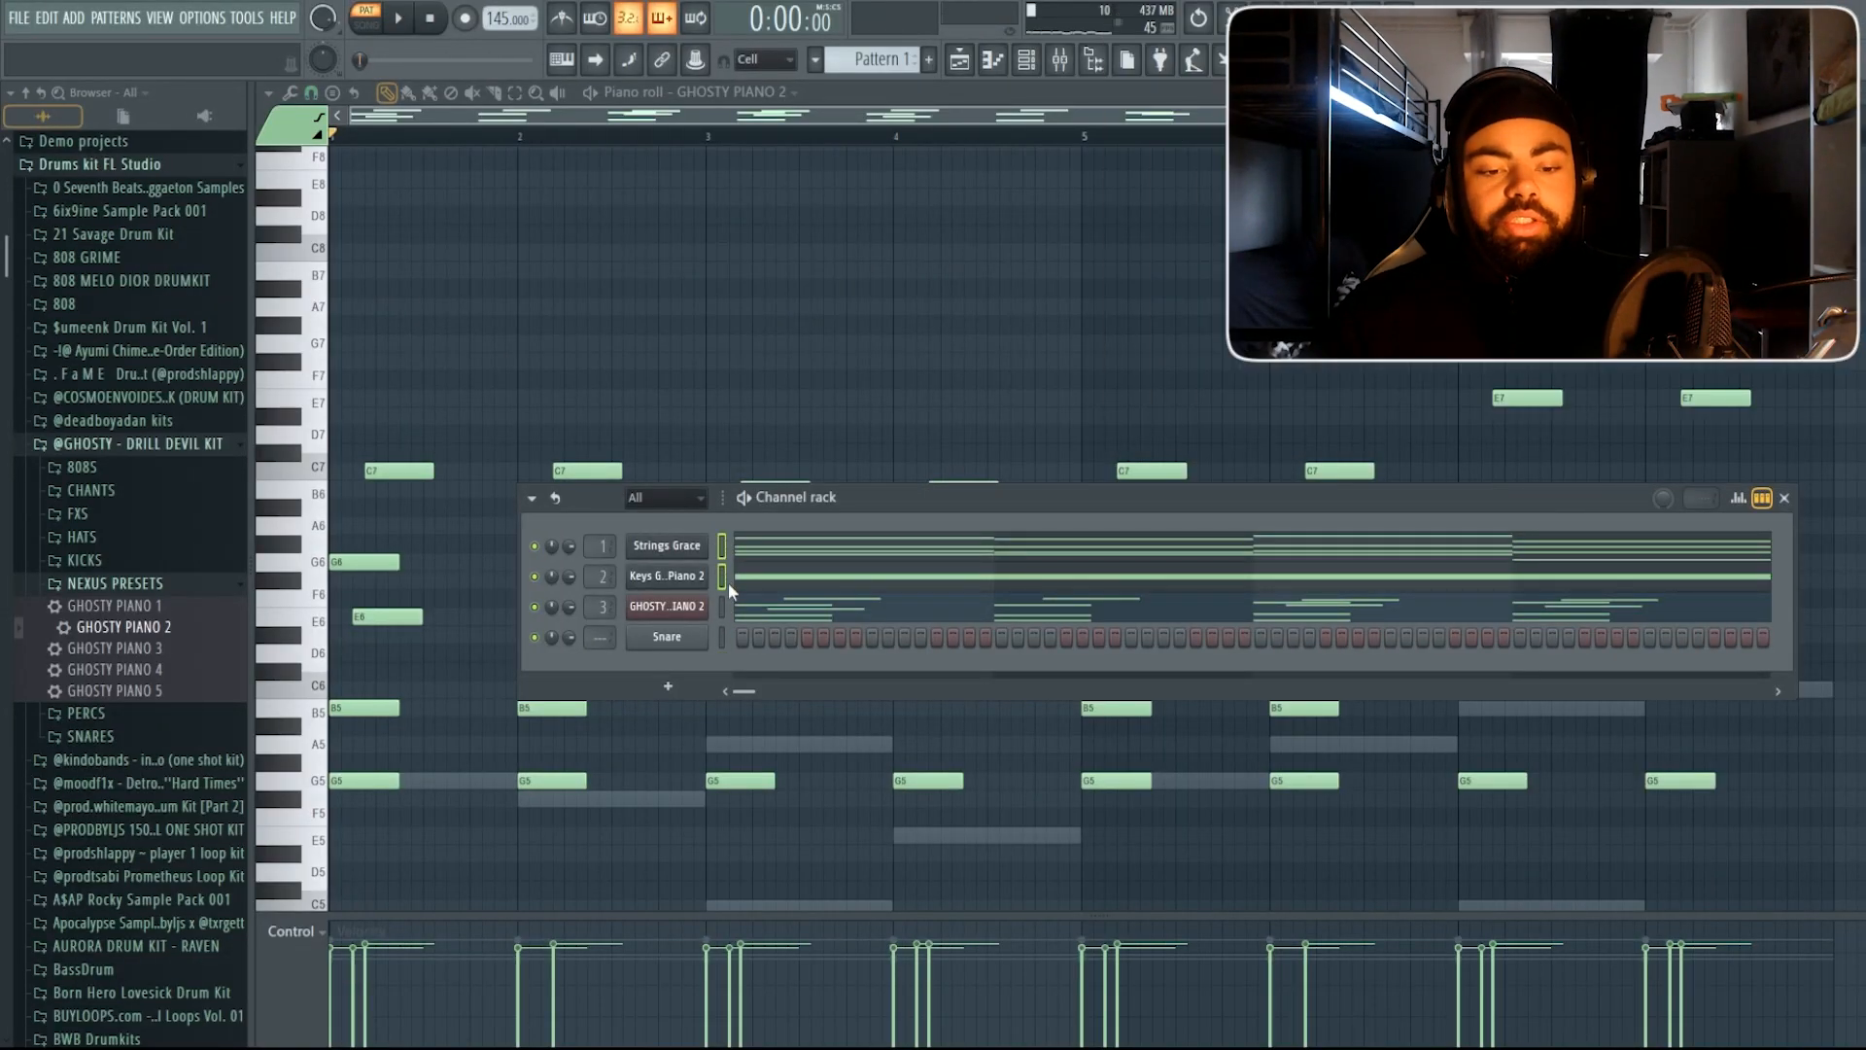
left_click(532, 497)
mouse_move(683, 642)
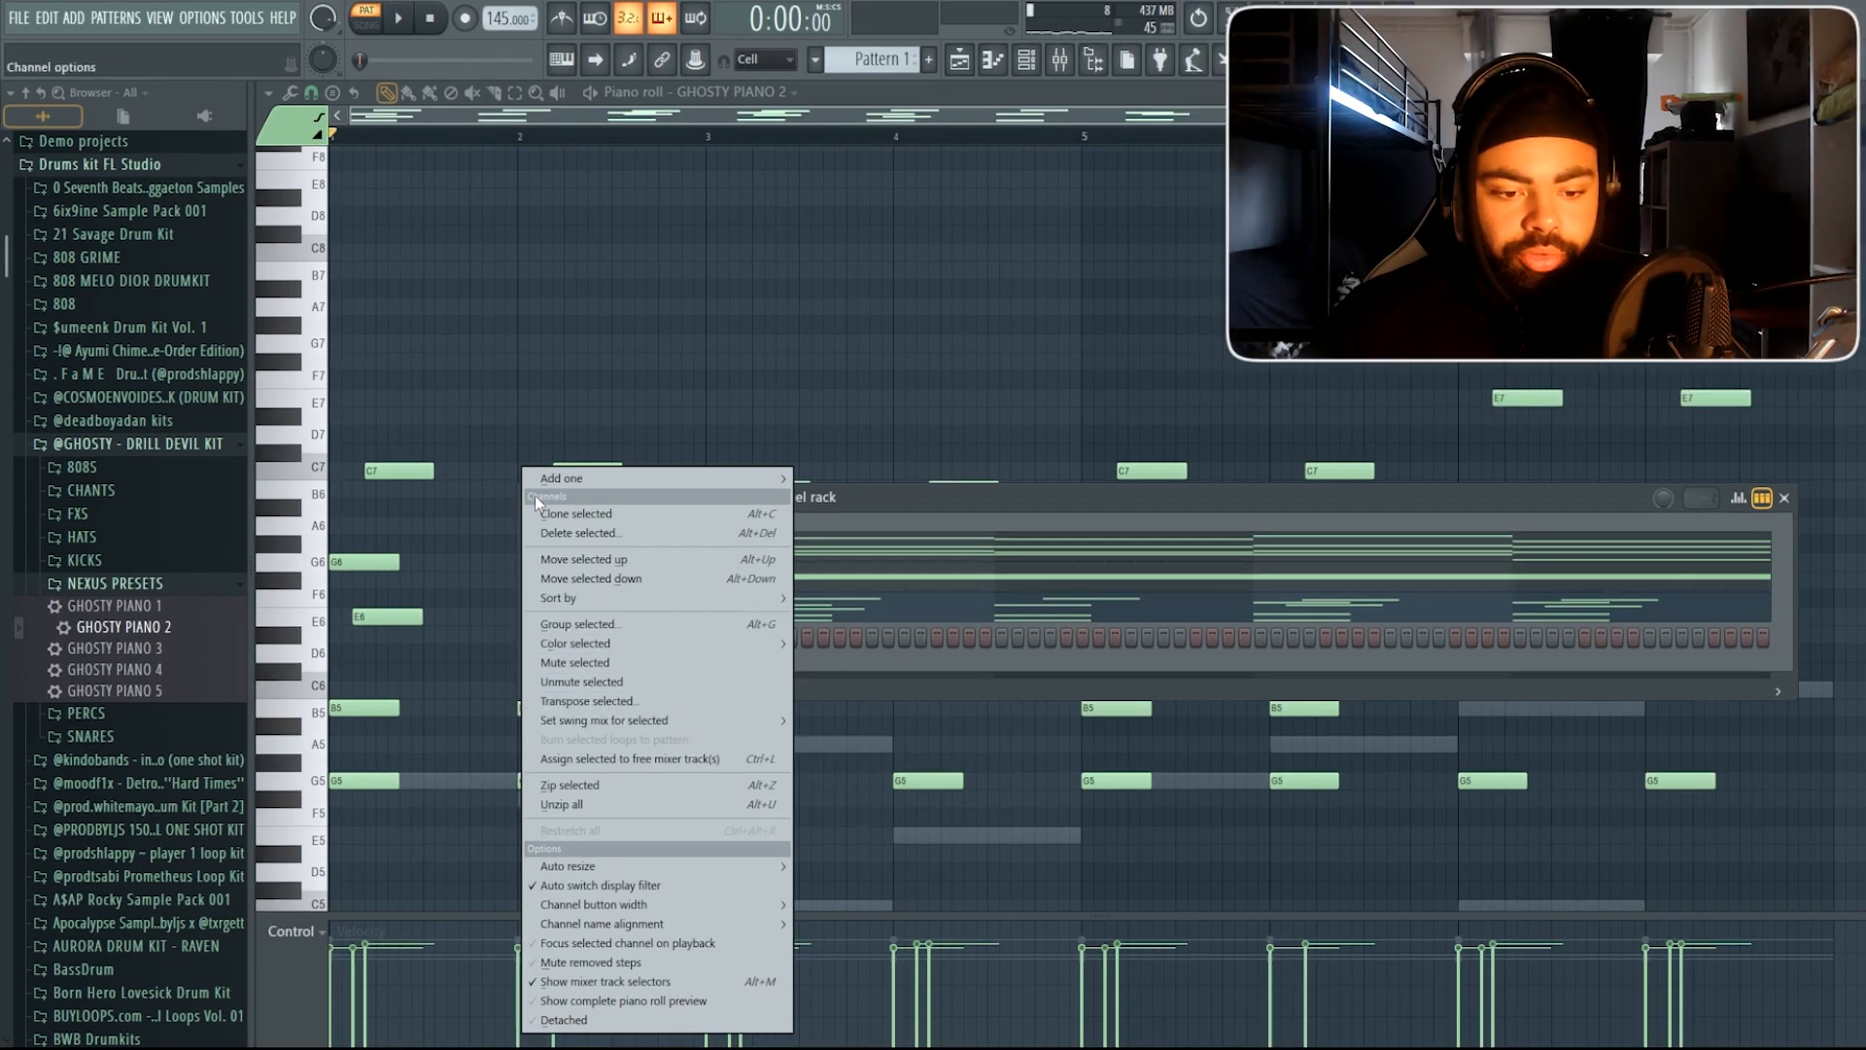
left_click(657, 700)
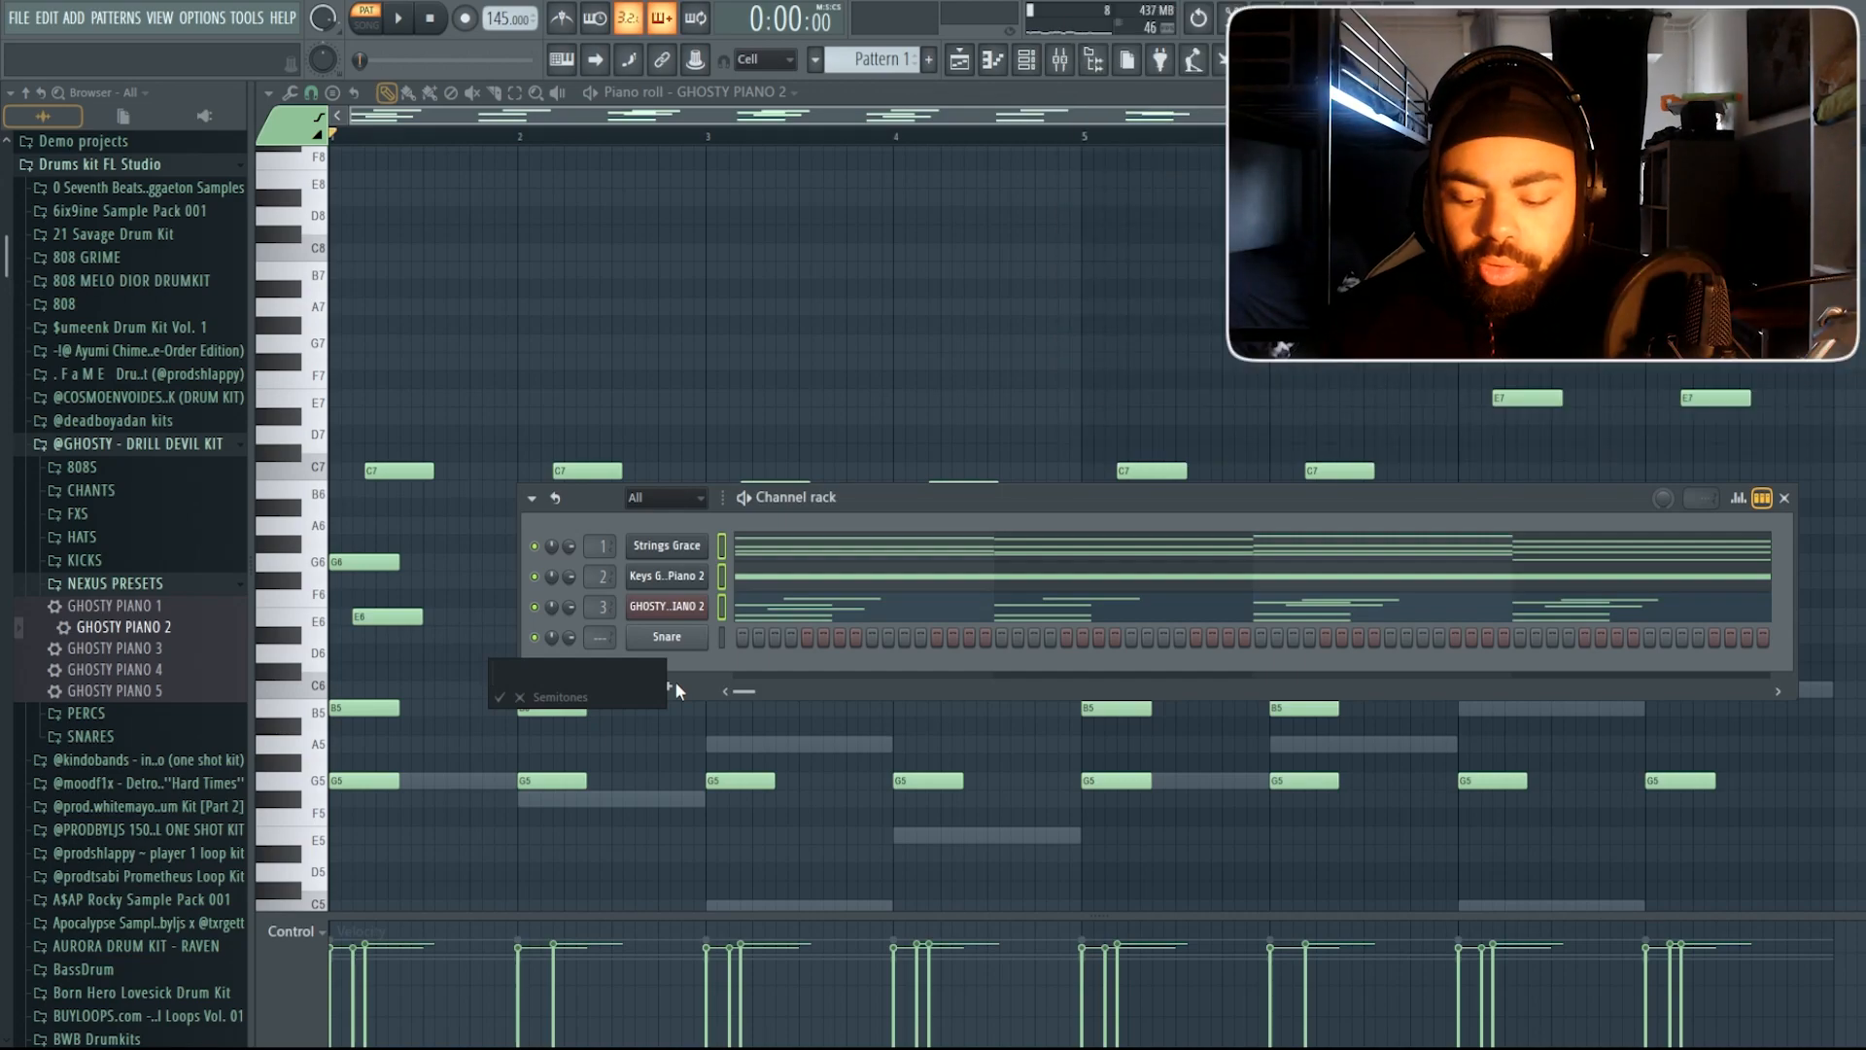
type("2")
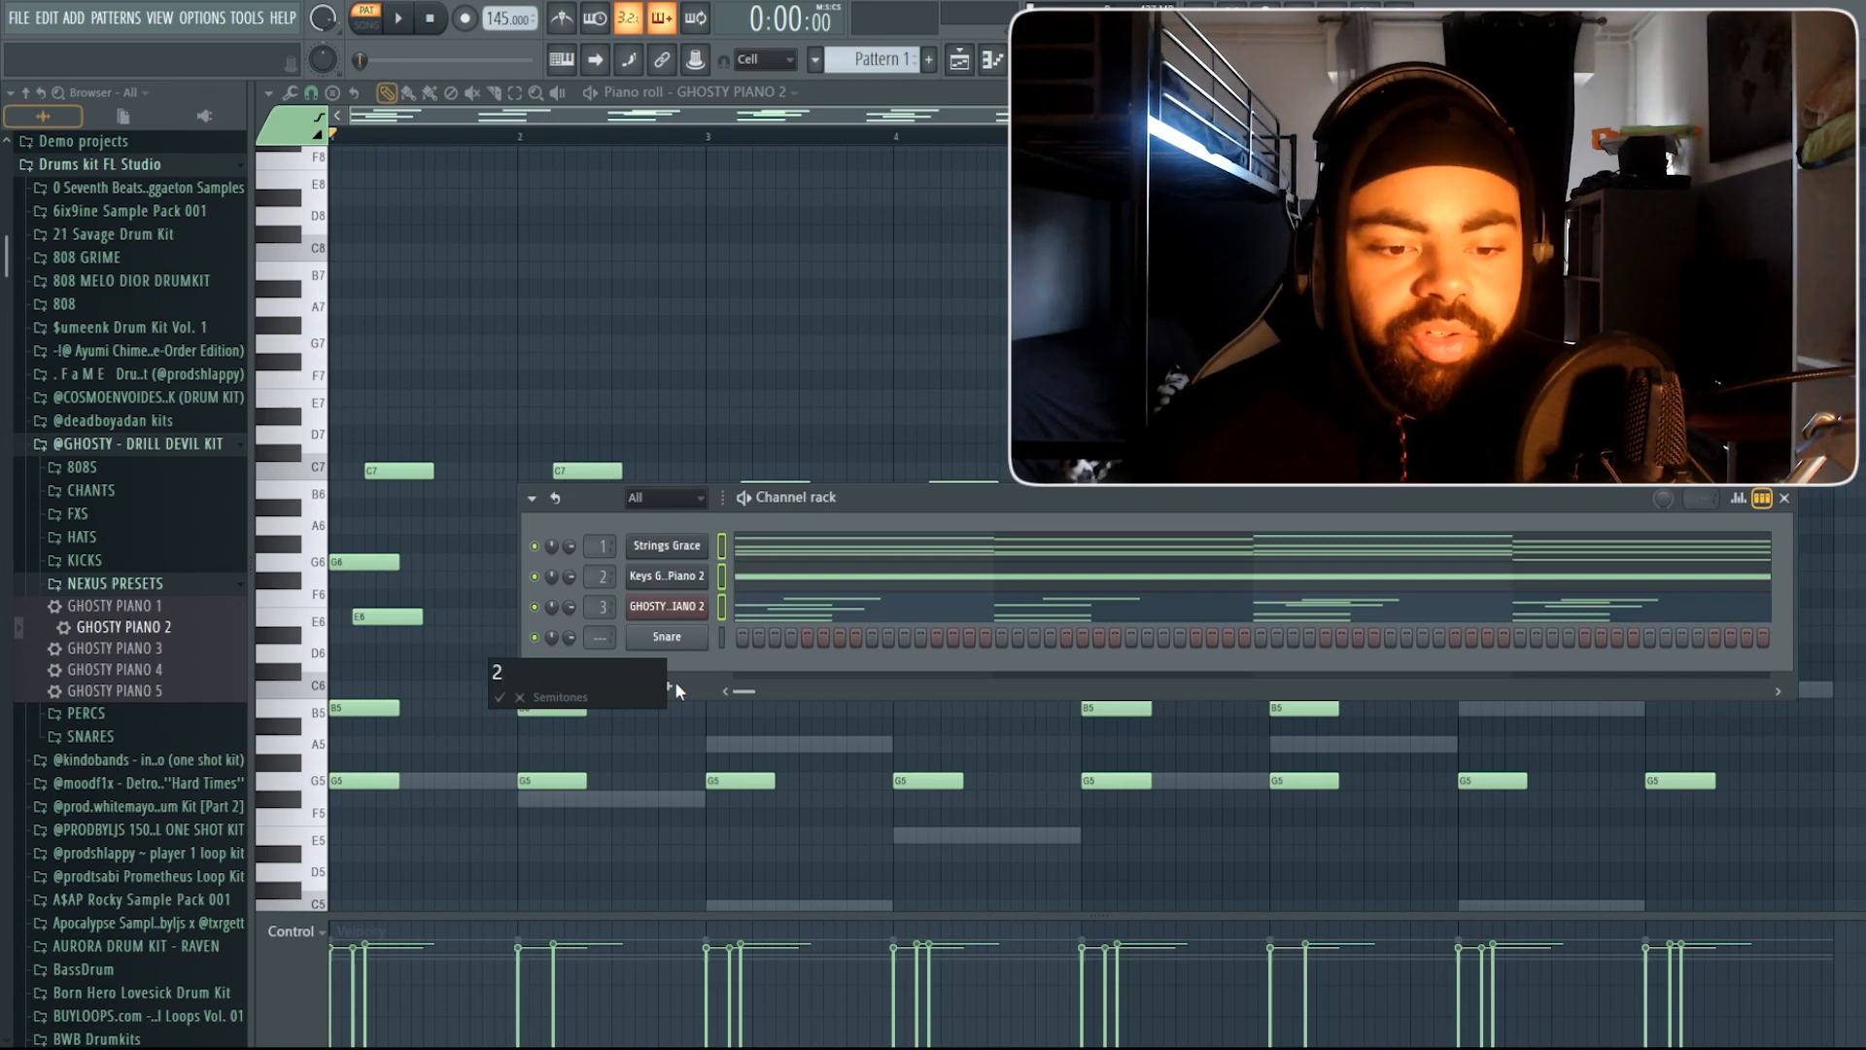
key("BackSpace")
type("-")
key("space")
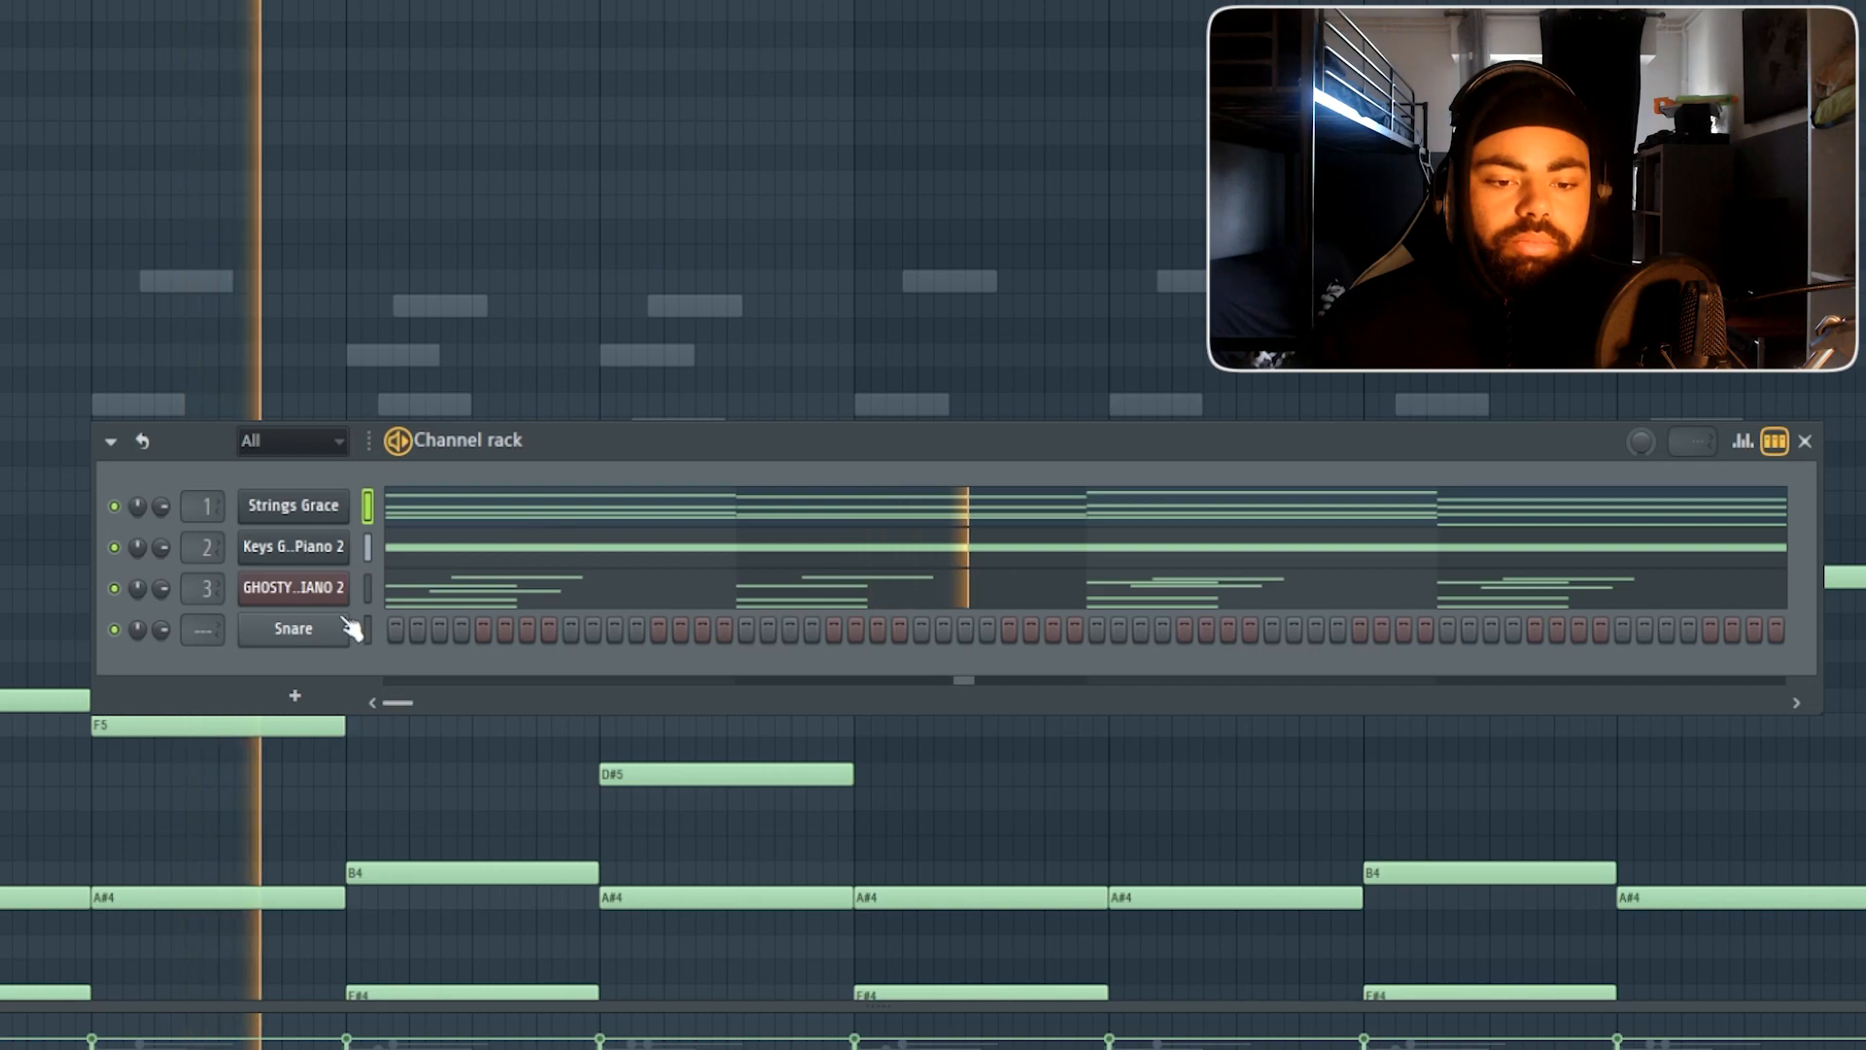
Replace the Snare channel with the Pendora instrument and load its Violon Wood preset.
right_click(345, 625)
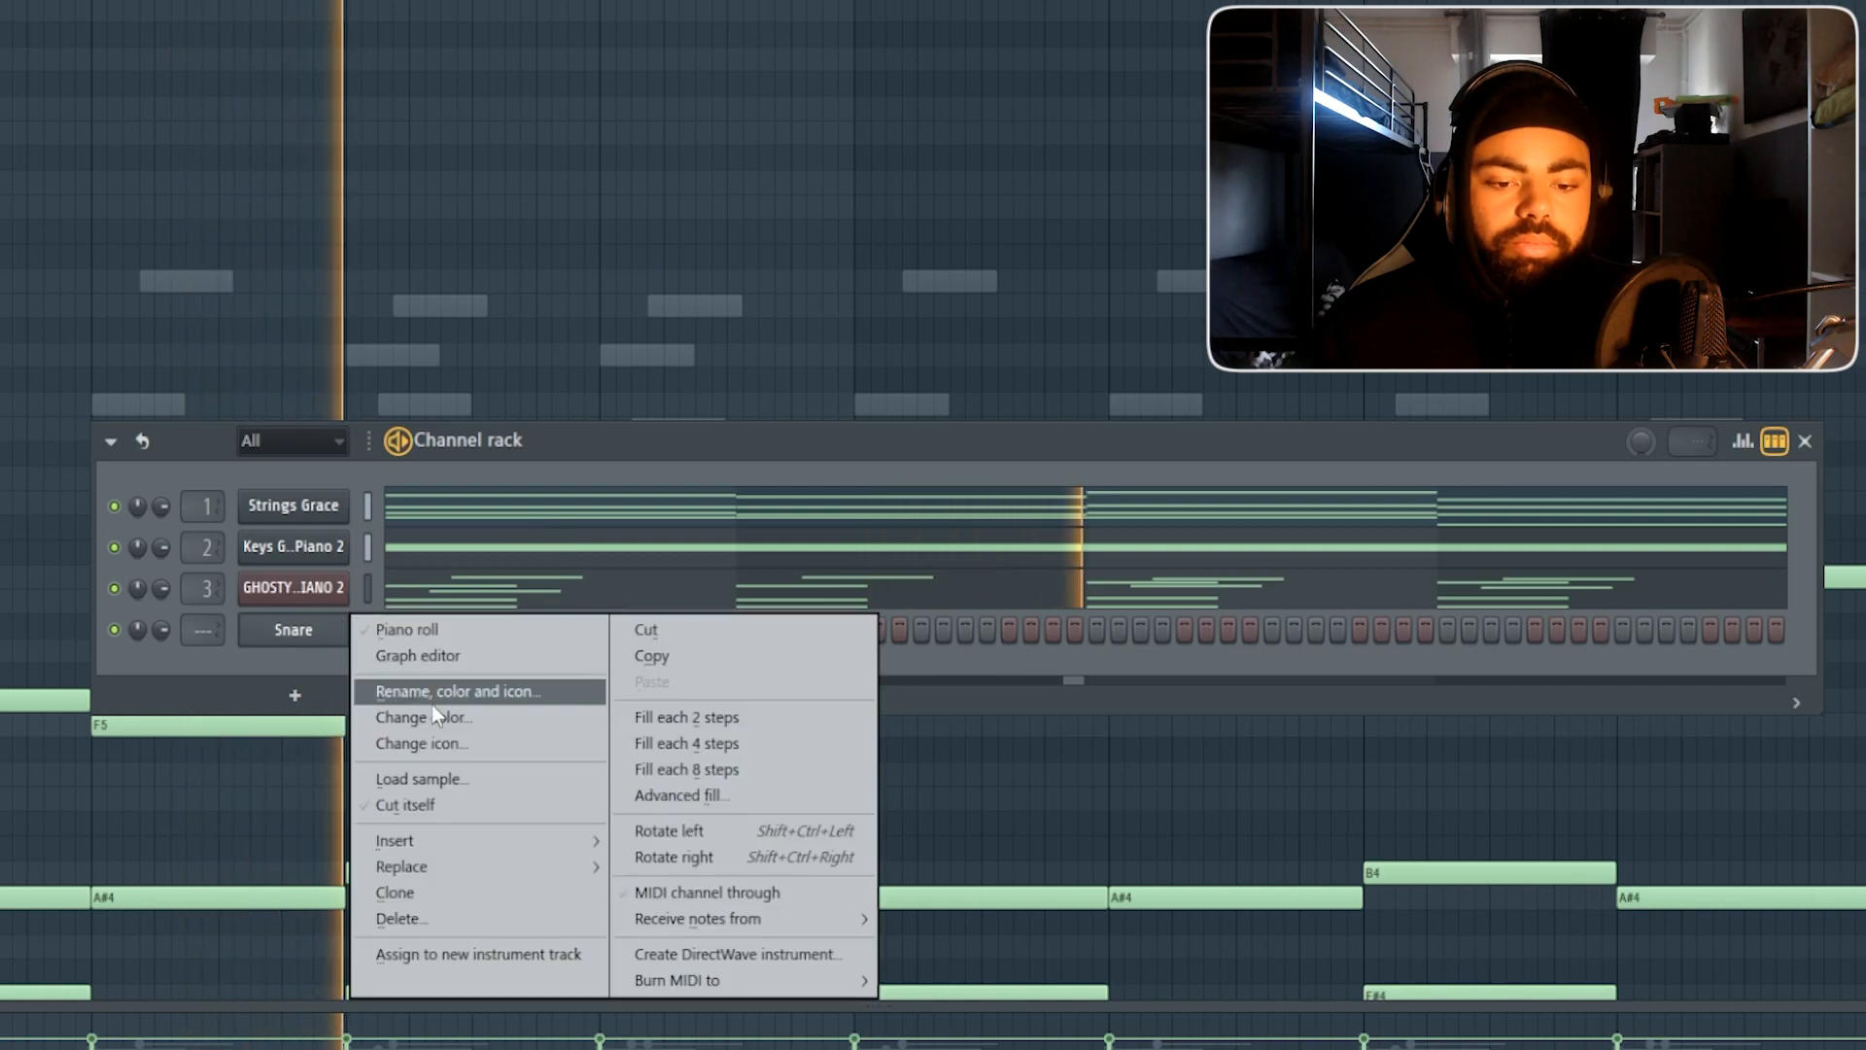
left_click(324, 646)
right_click(324, 641)
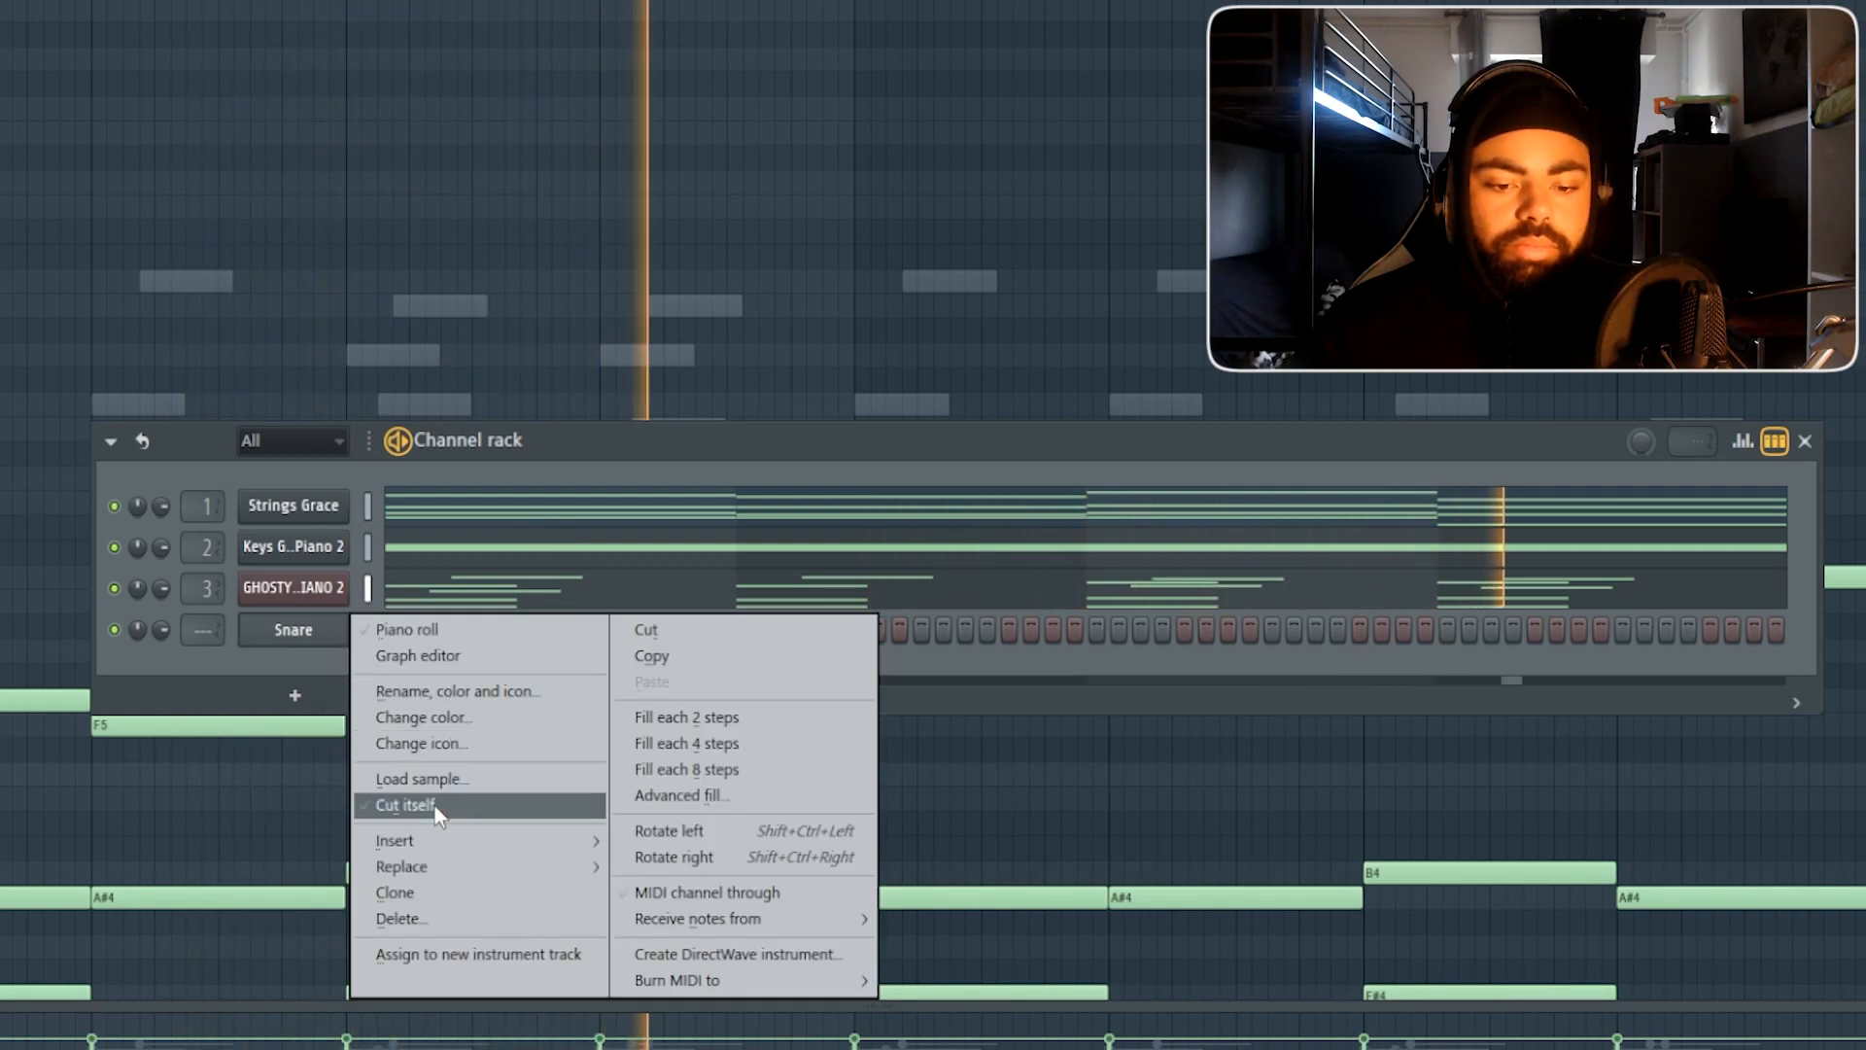
mouse_move(449, 871)
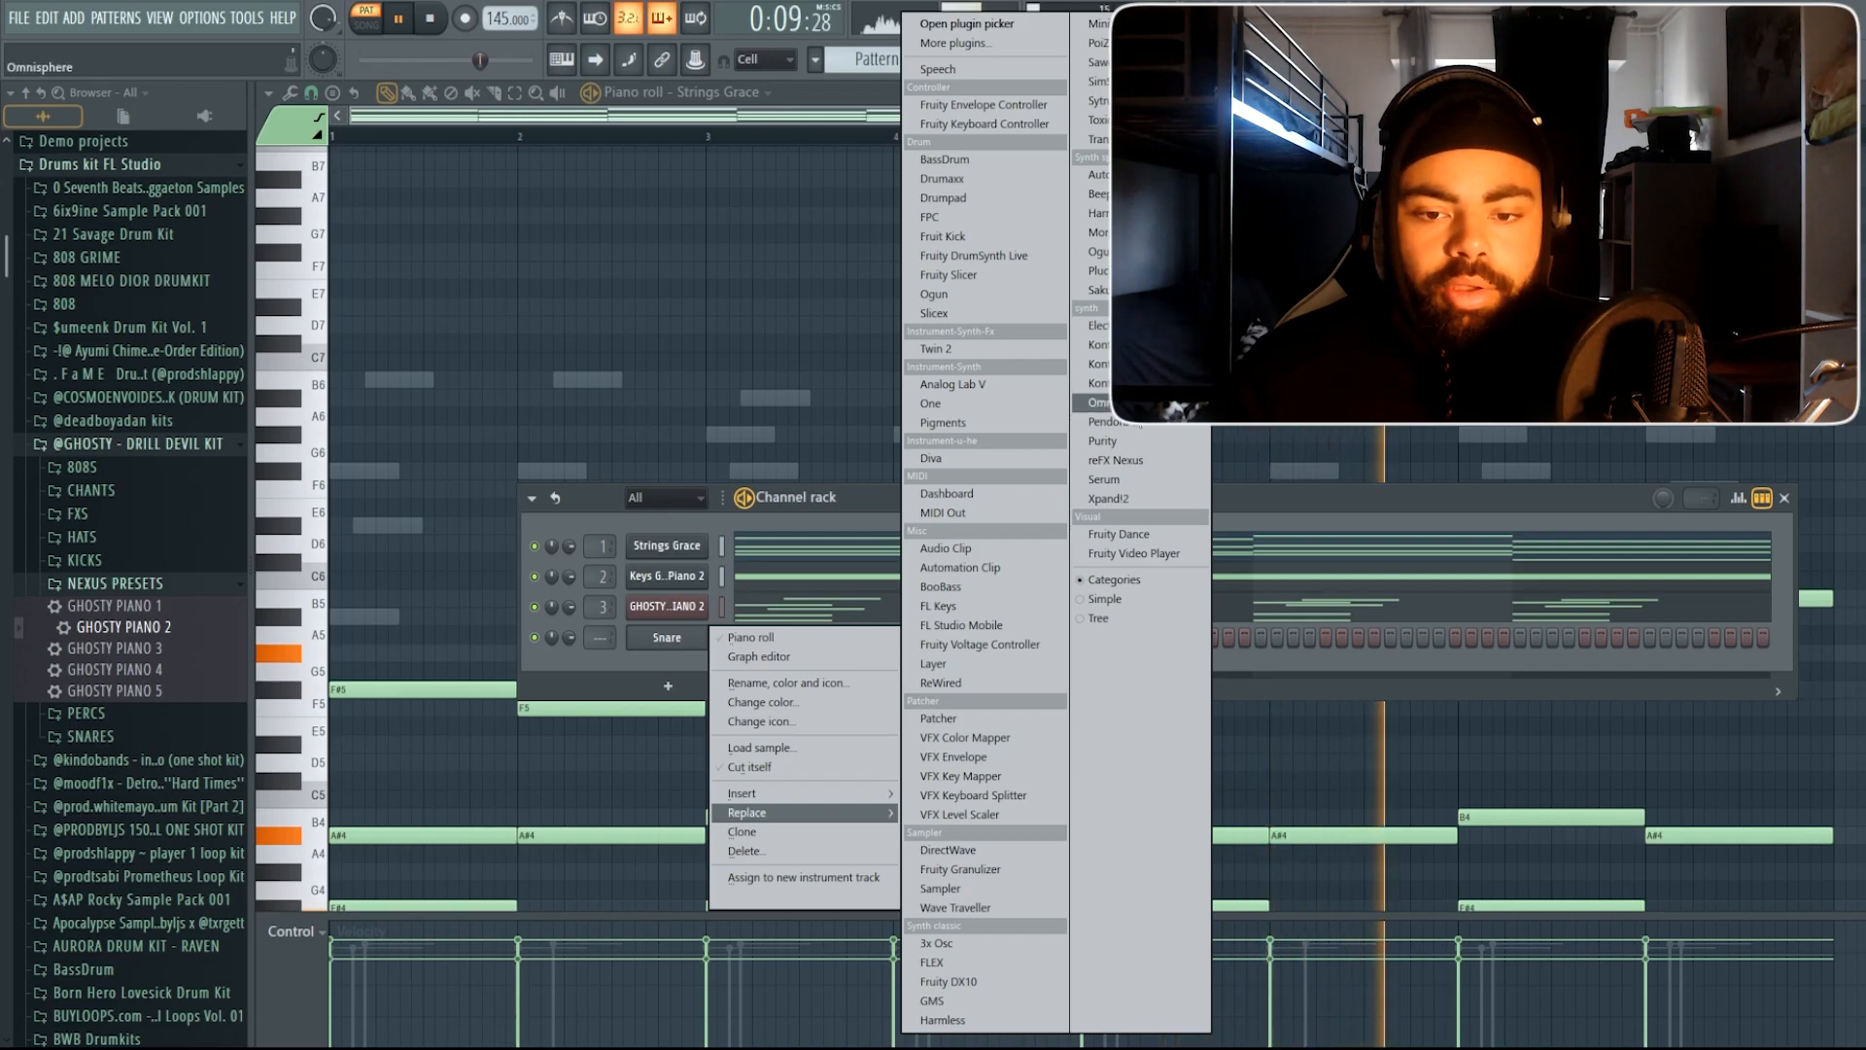
left_click(1106, 421)
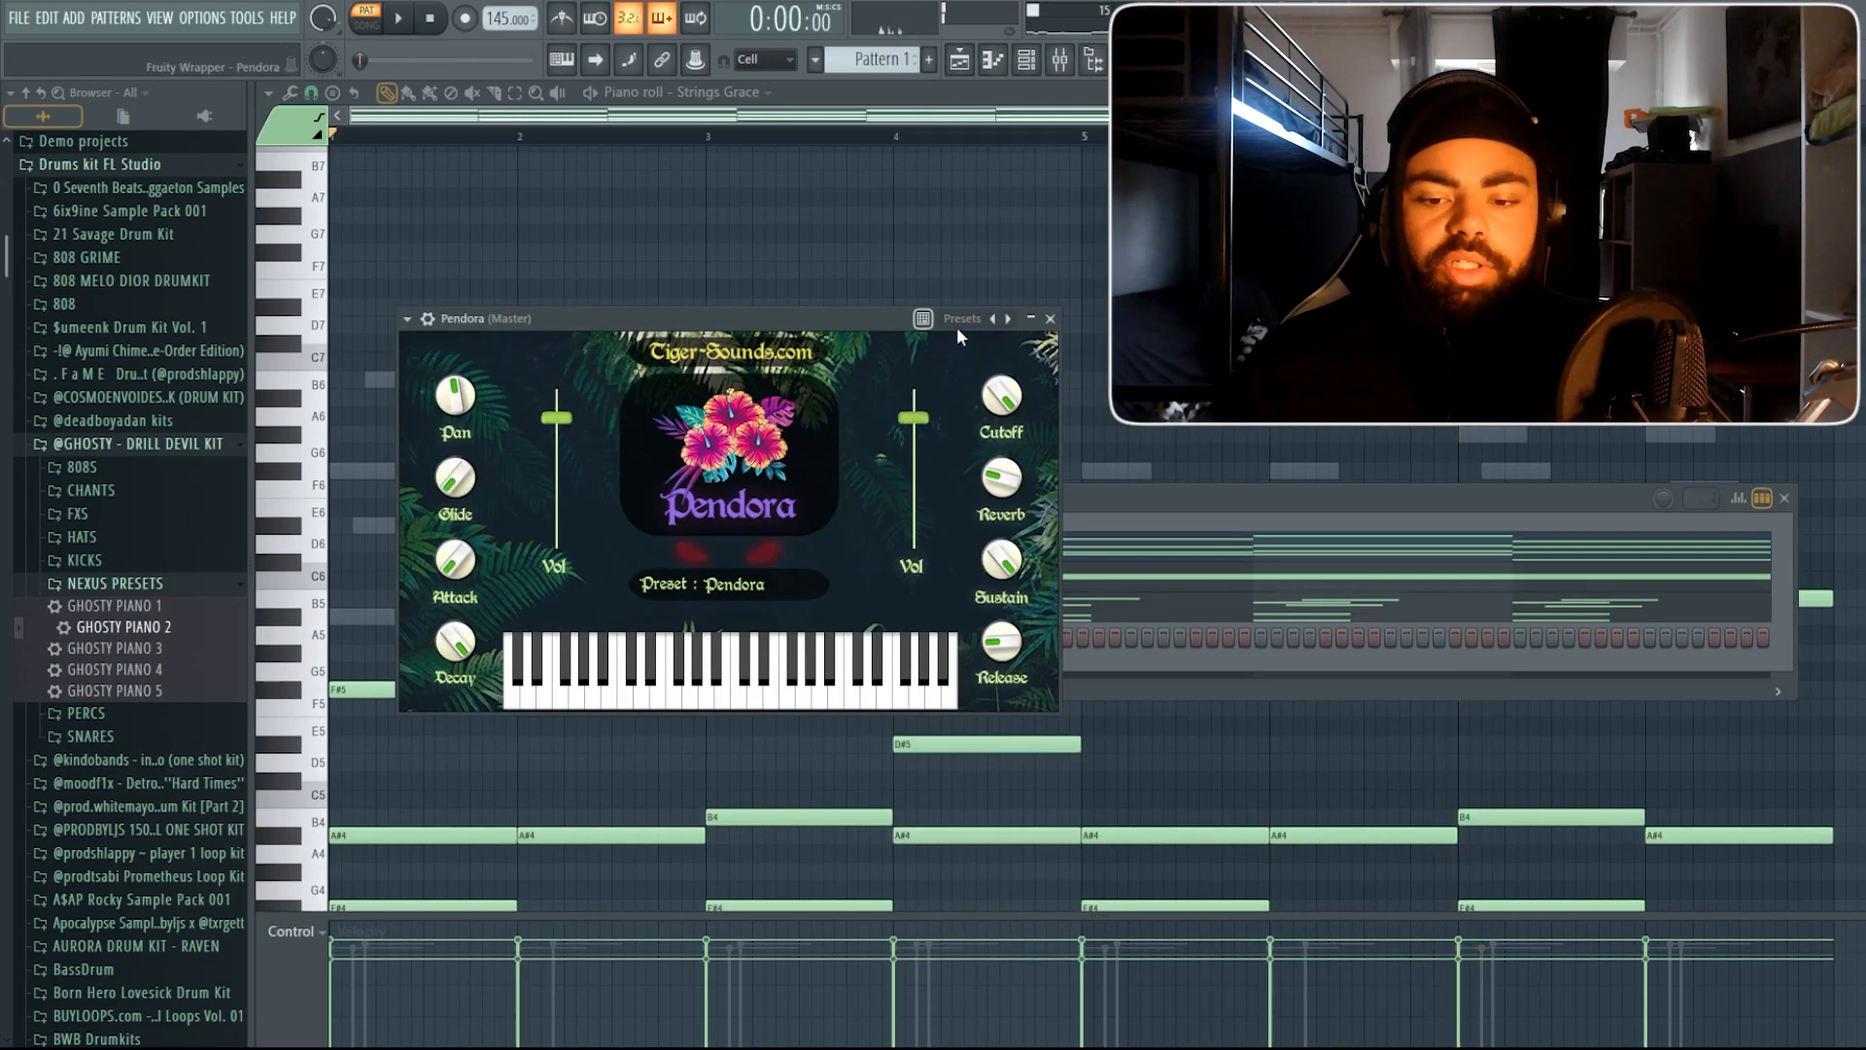
double_click(957, 329)
Start a Violon Wood melody in the piano roll with F#4, F4, B4 and D#5 across bars 1 to 4.
right_click(678, 641)
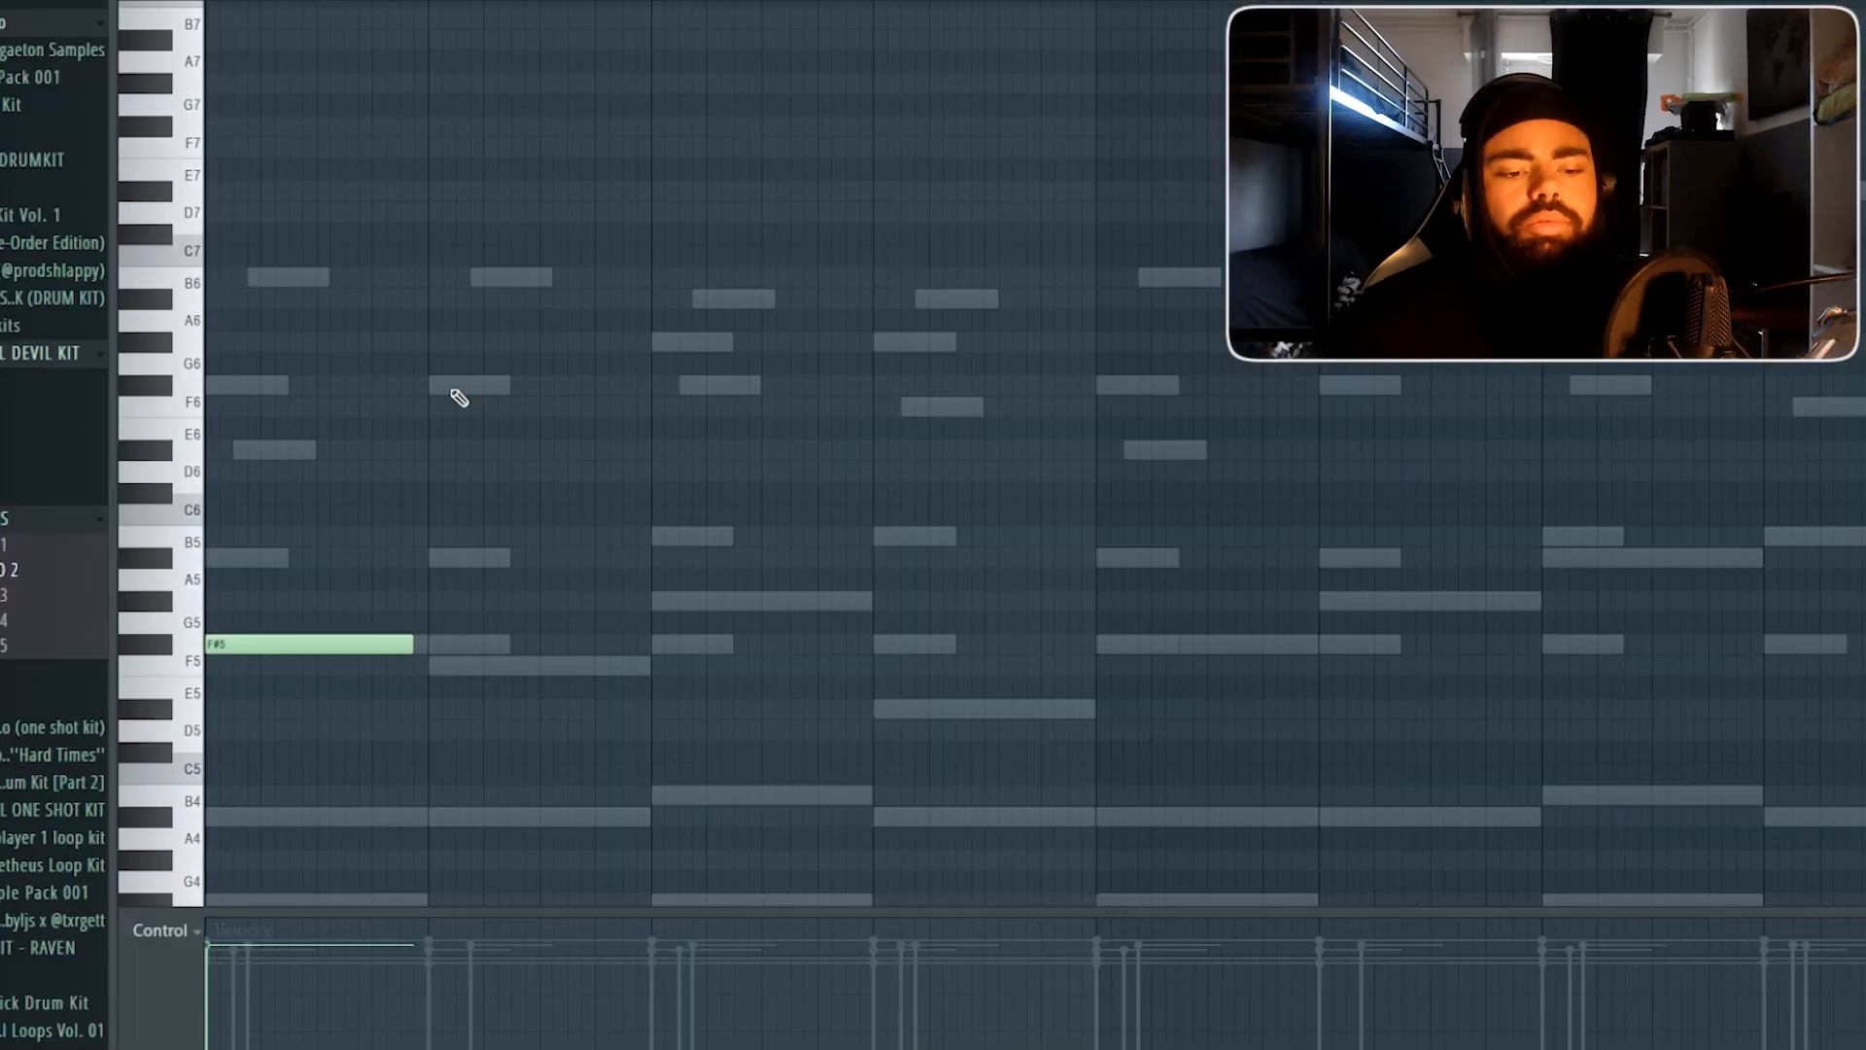
key("space")
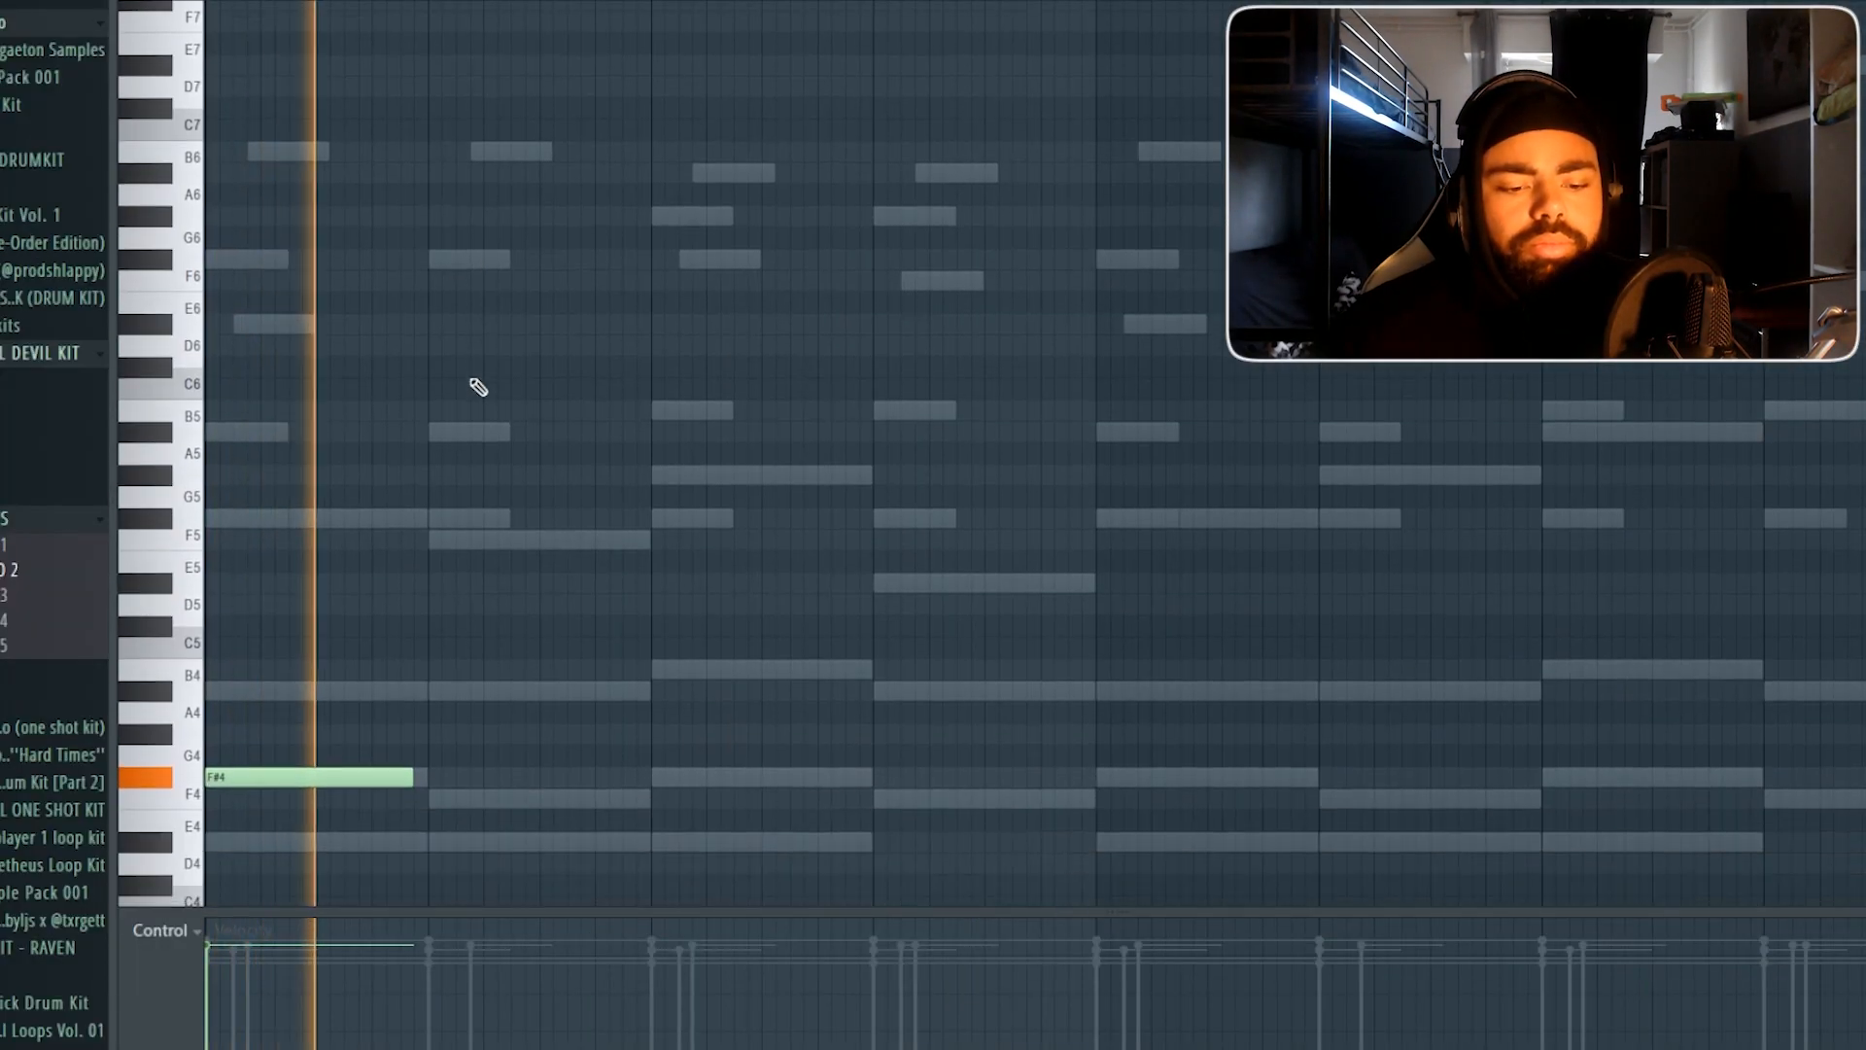
left_click(462, 795)
left_click(657, 666)
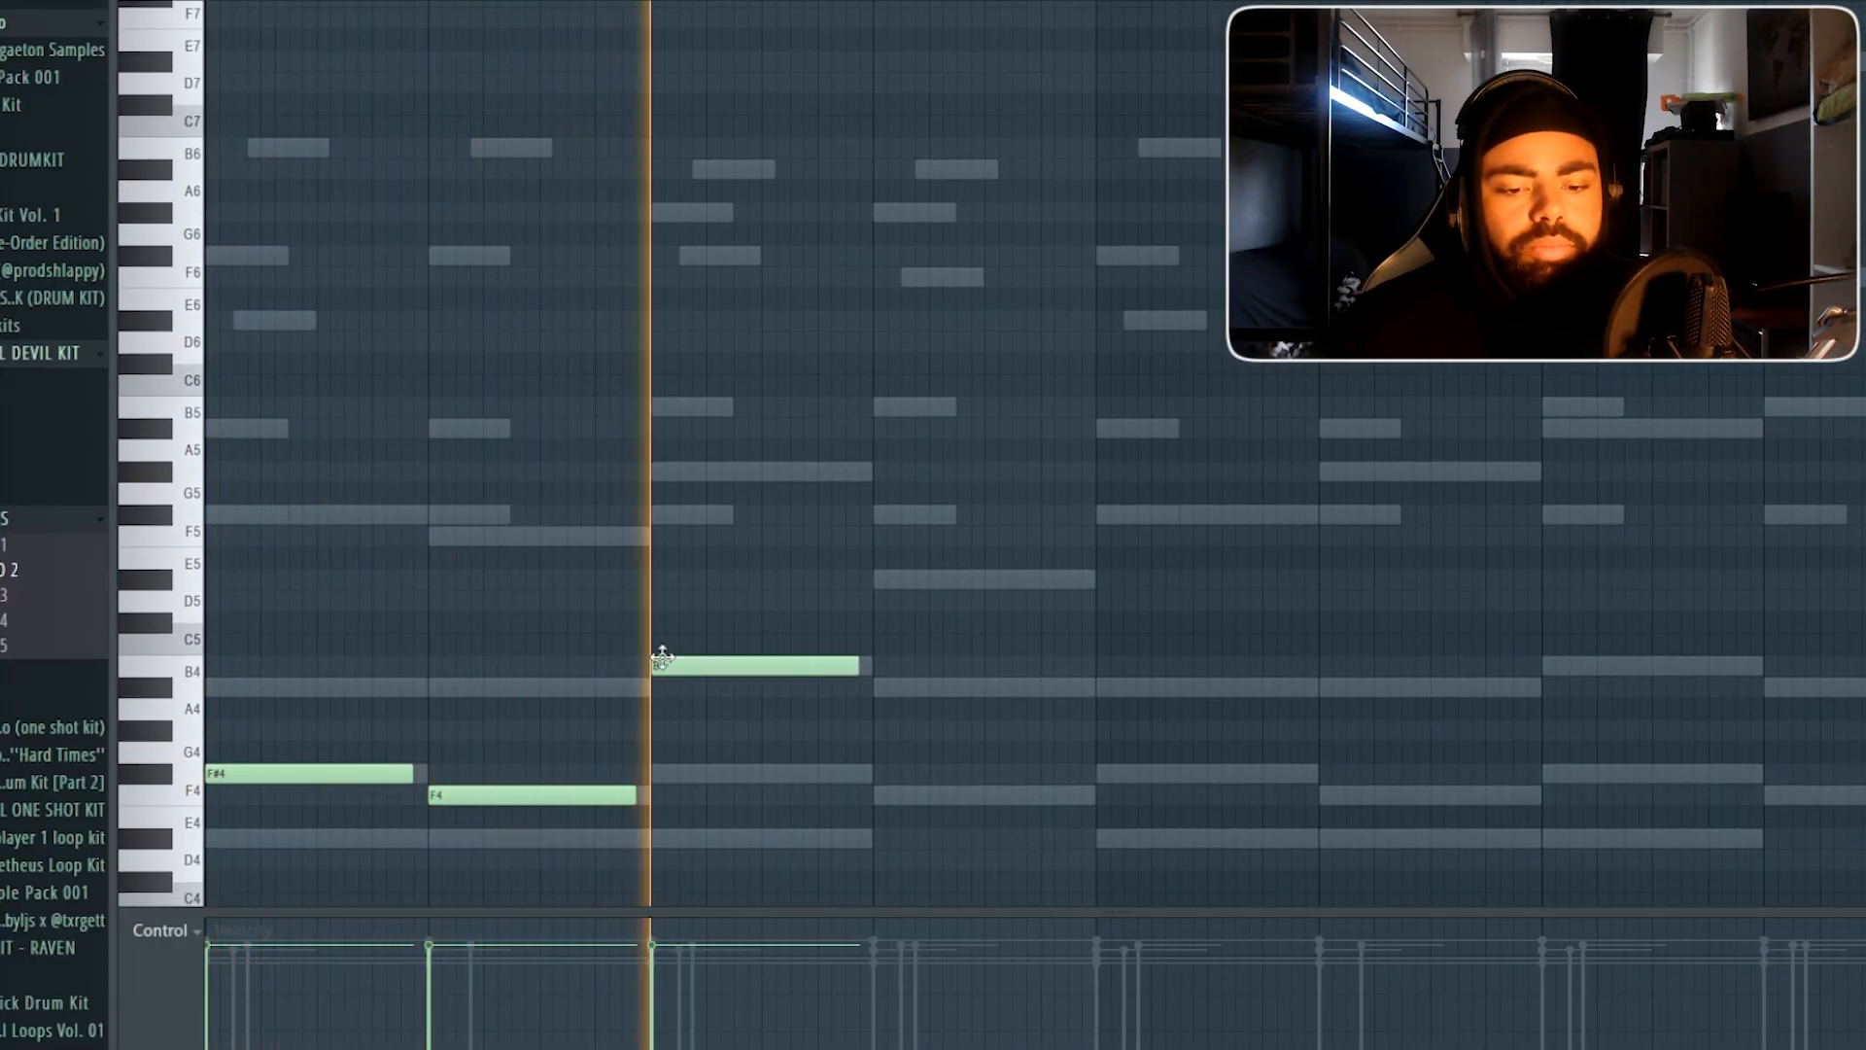
left_click(883, 579)
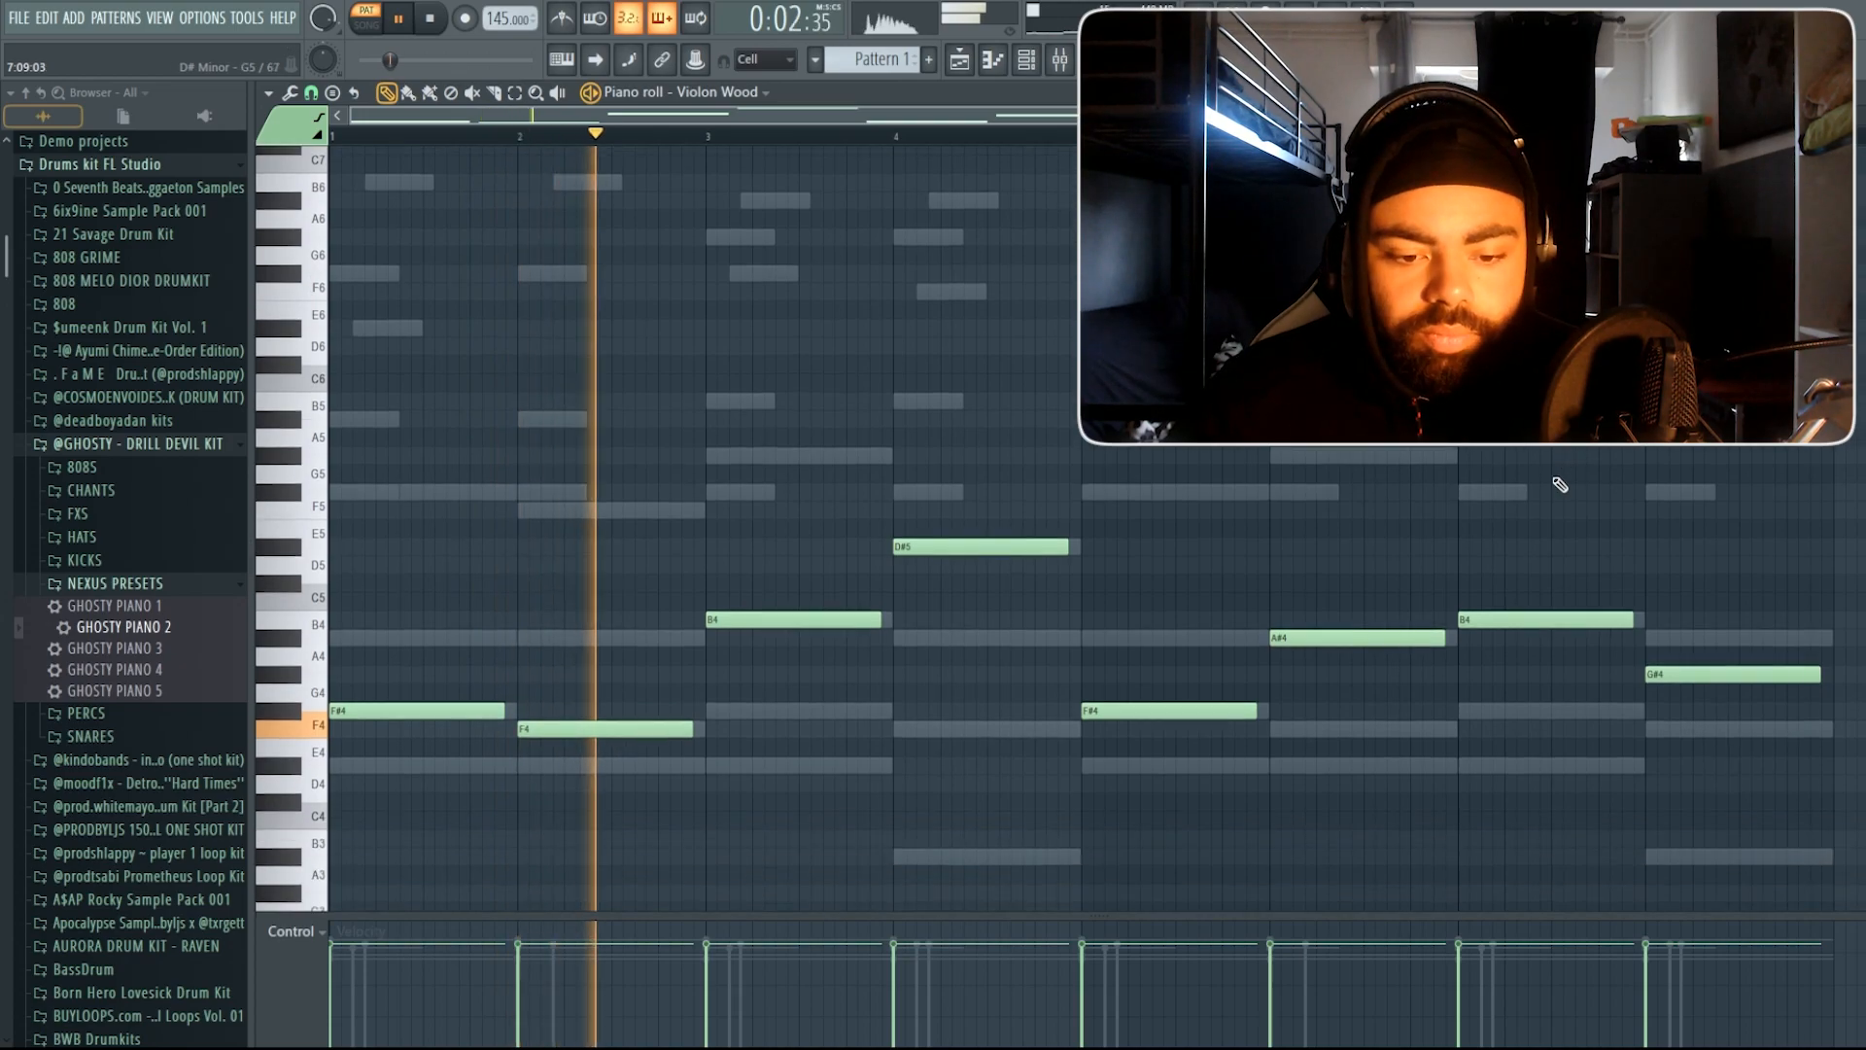
Route the Violon Wood channel to mixer track 4 and load an effect in the track's slot 9.
left_click(1061, 60)
left_click(1061, 60)
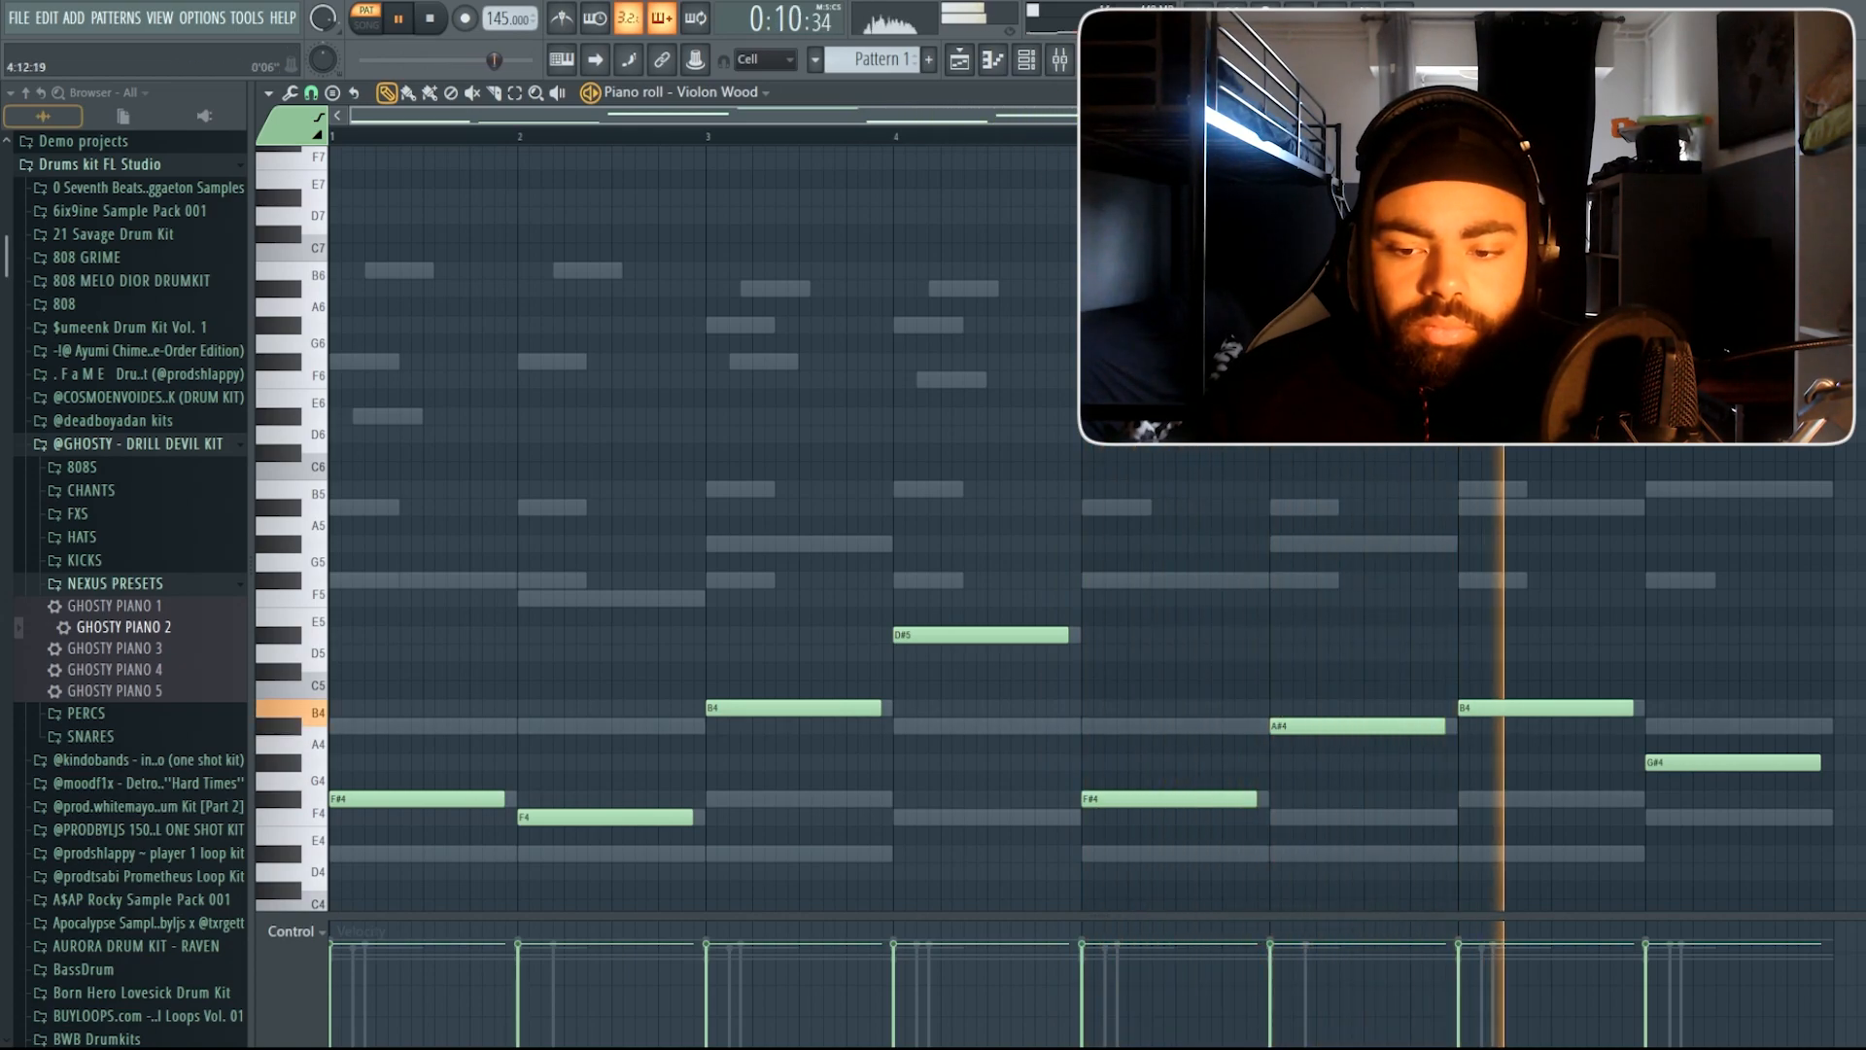
left_click(1061, 60)
left_click(1026, 60)
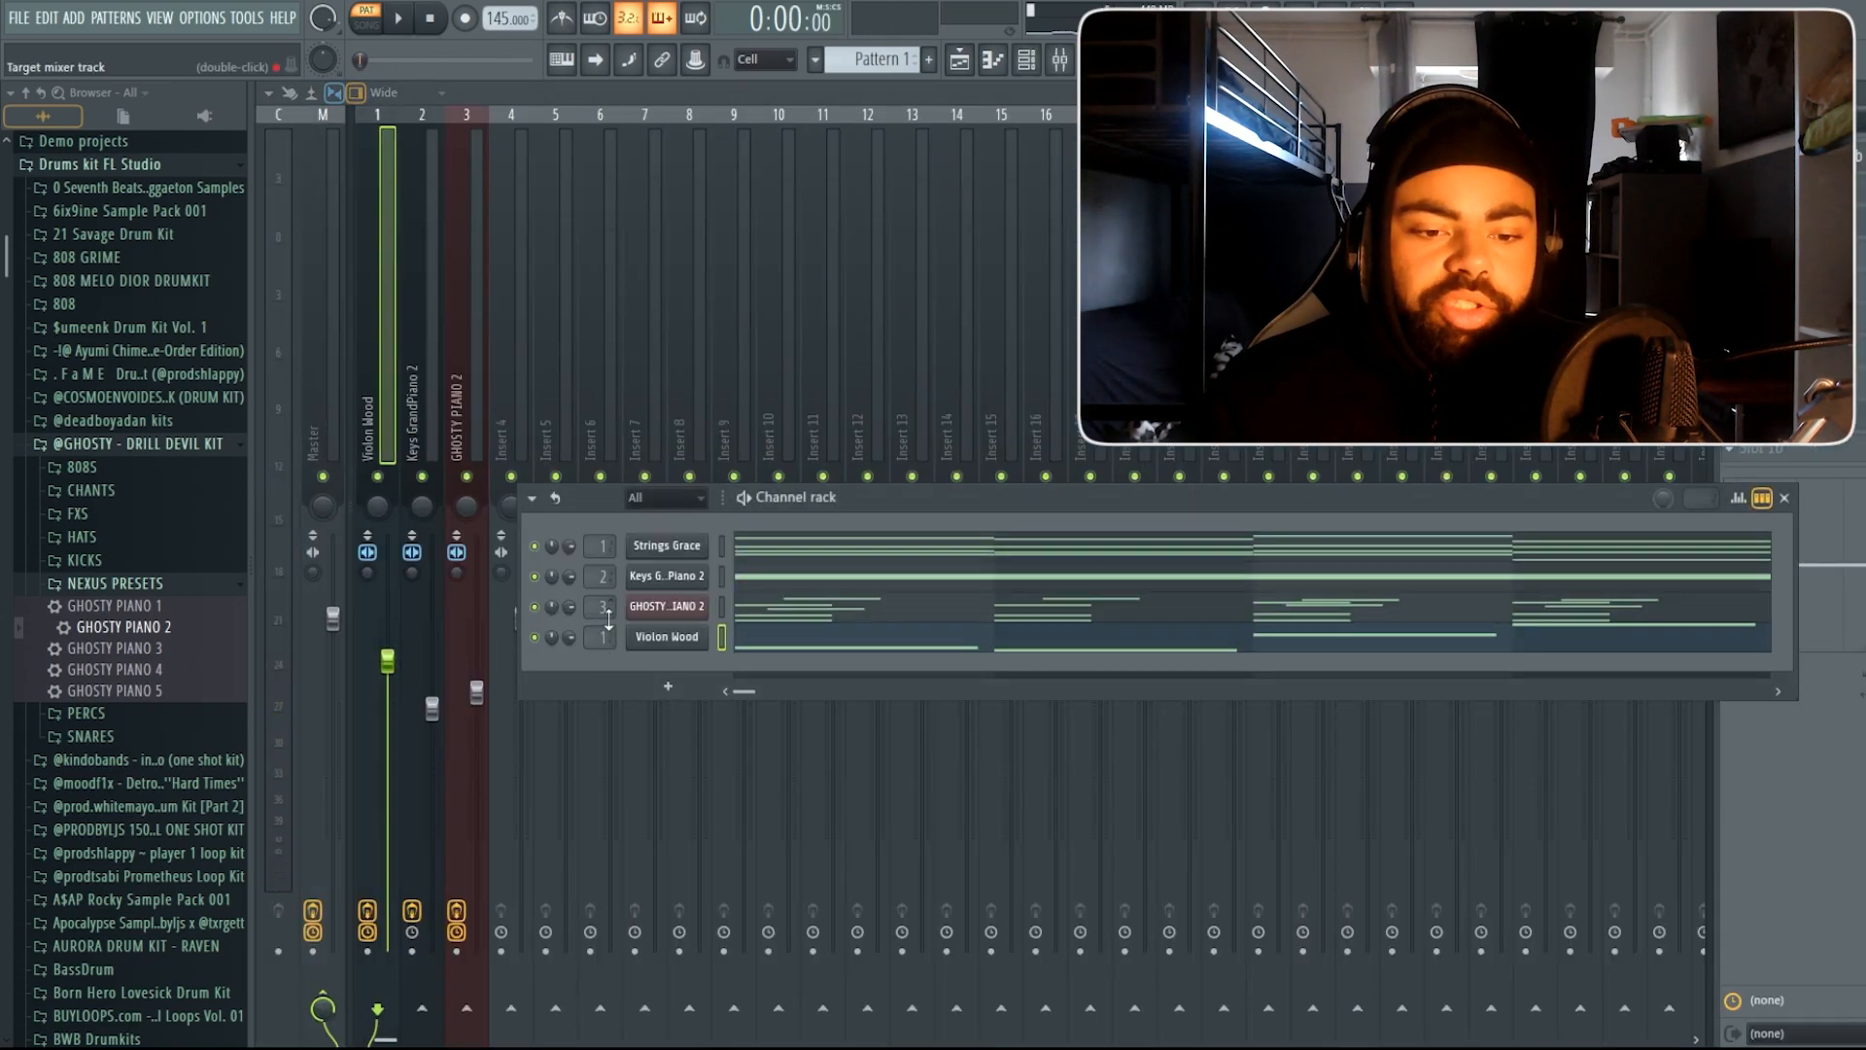
right_click(506, 457)
mouse_move(595, 326)
left_click(826, 318)
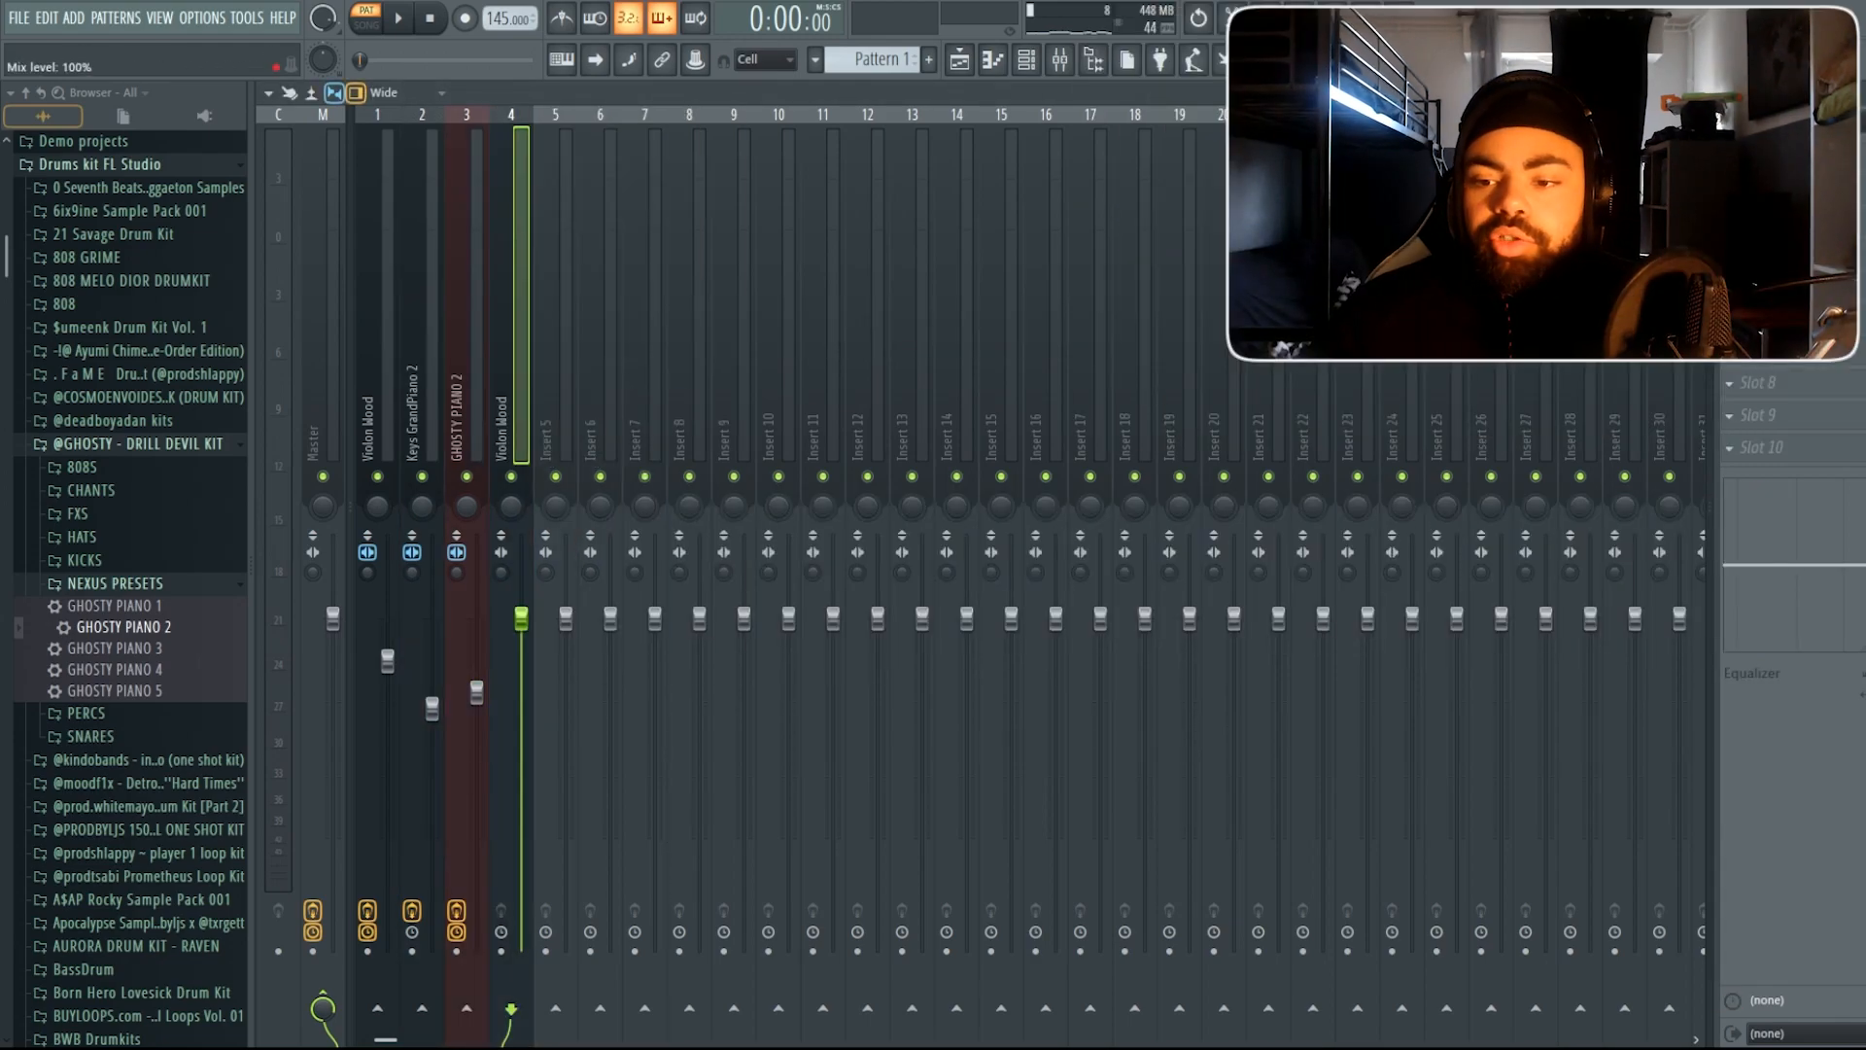
left_click(1852, 426)
left_click(1494, 556)
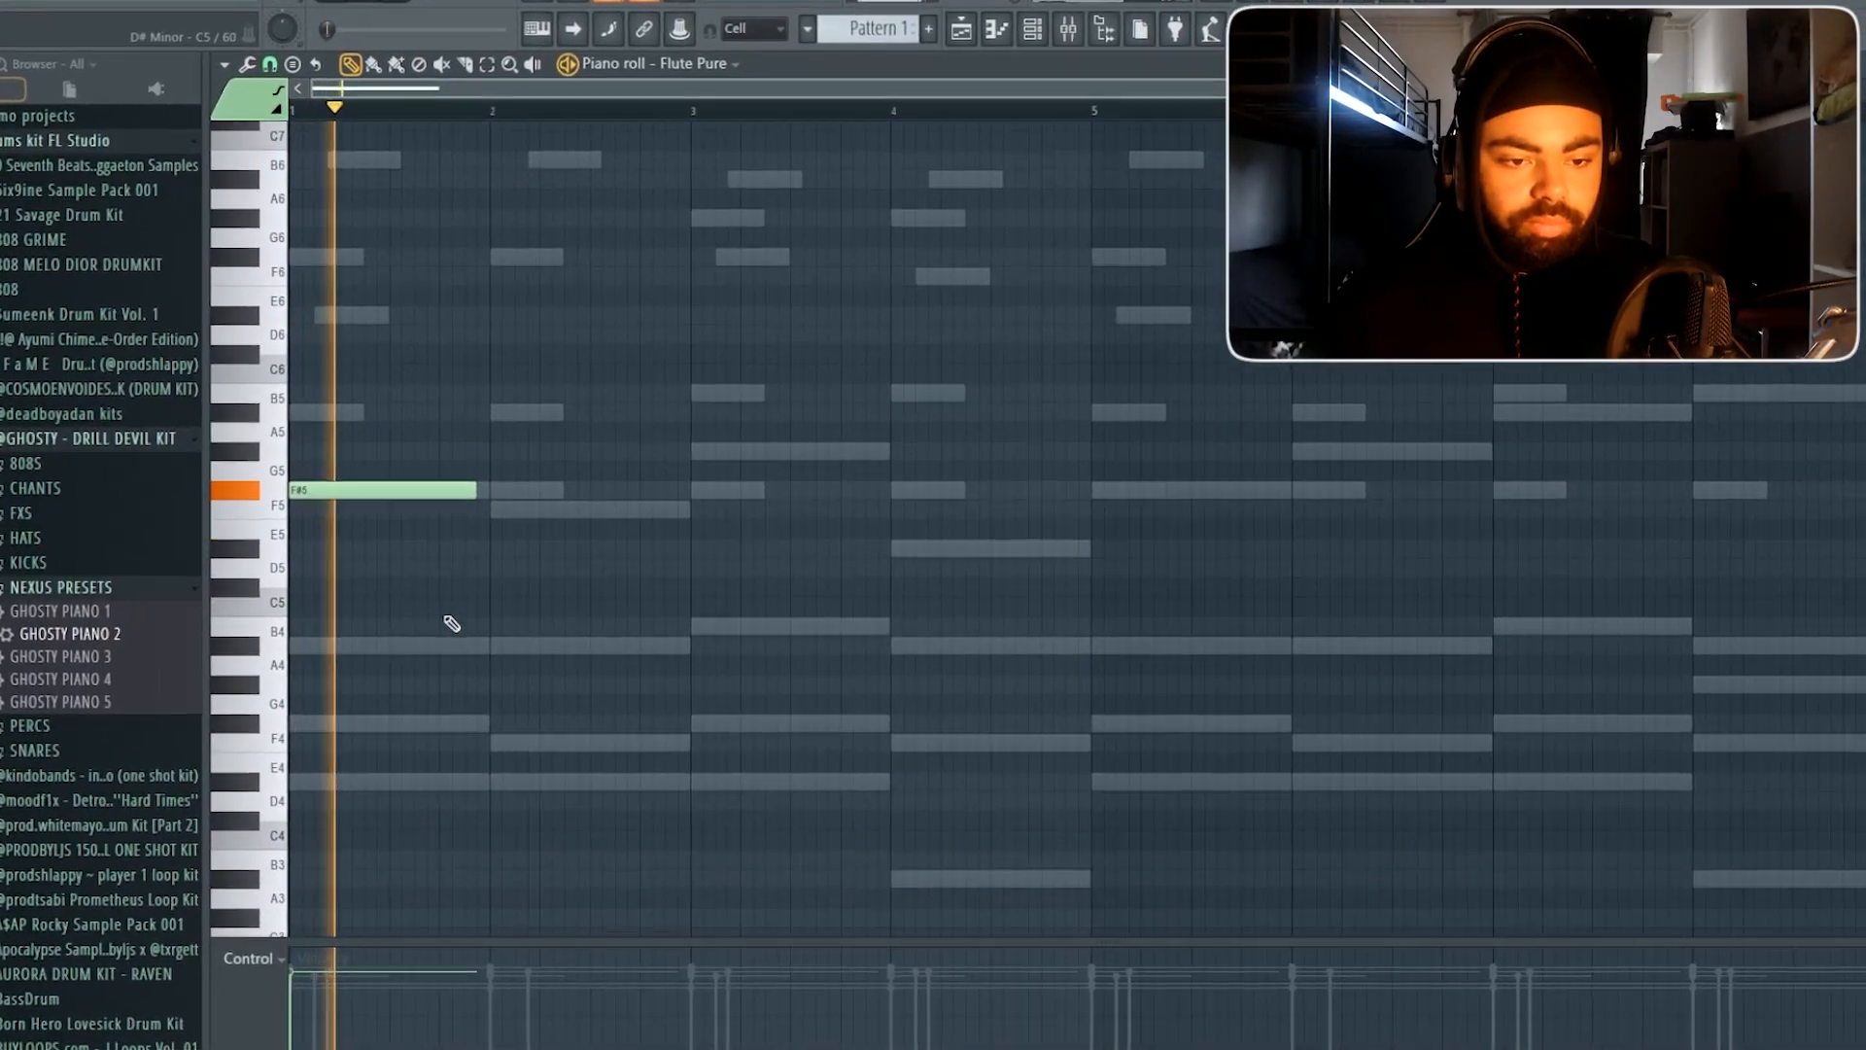
Add F5 in bar 2, D#5 in bar 3 and A#4 in bar 4 to the Flute Pure melody.
left_click(496, 516)
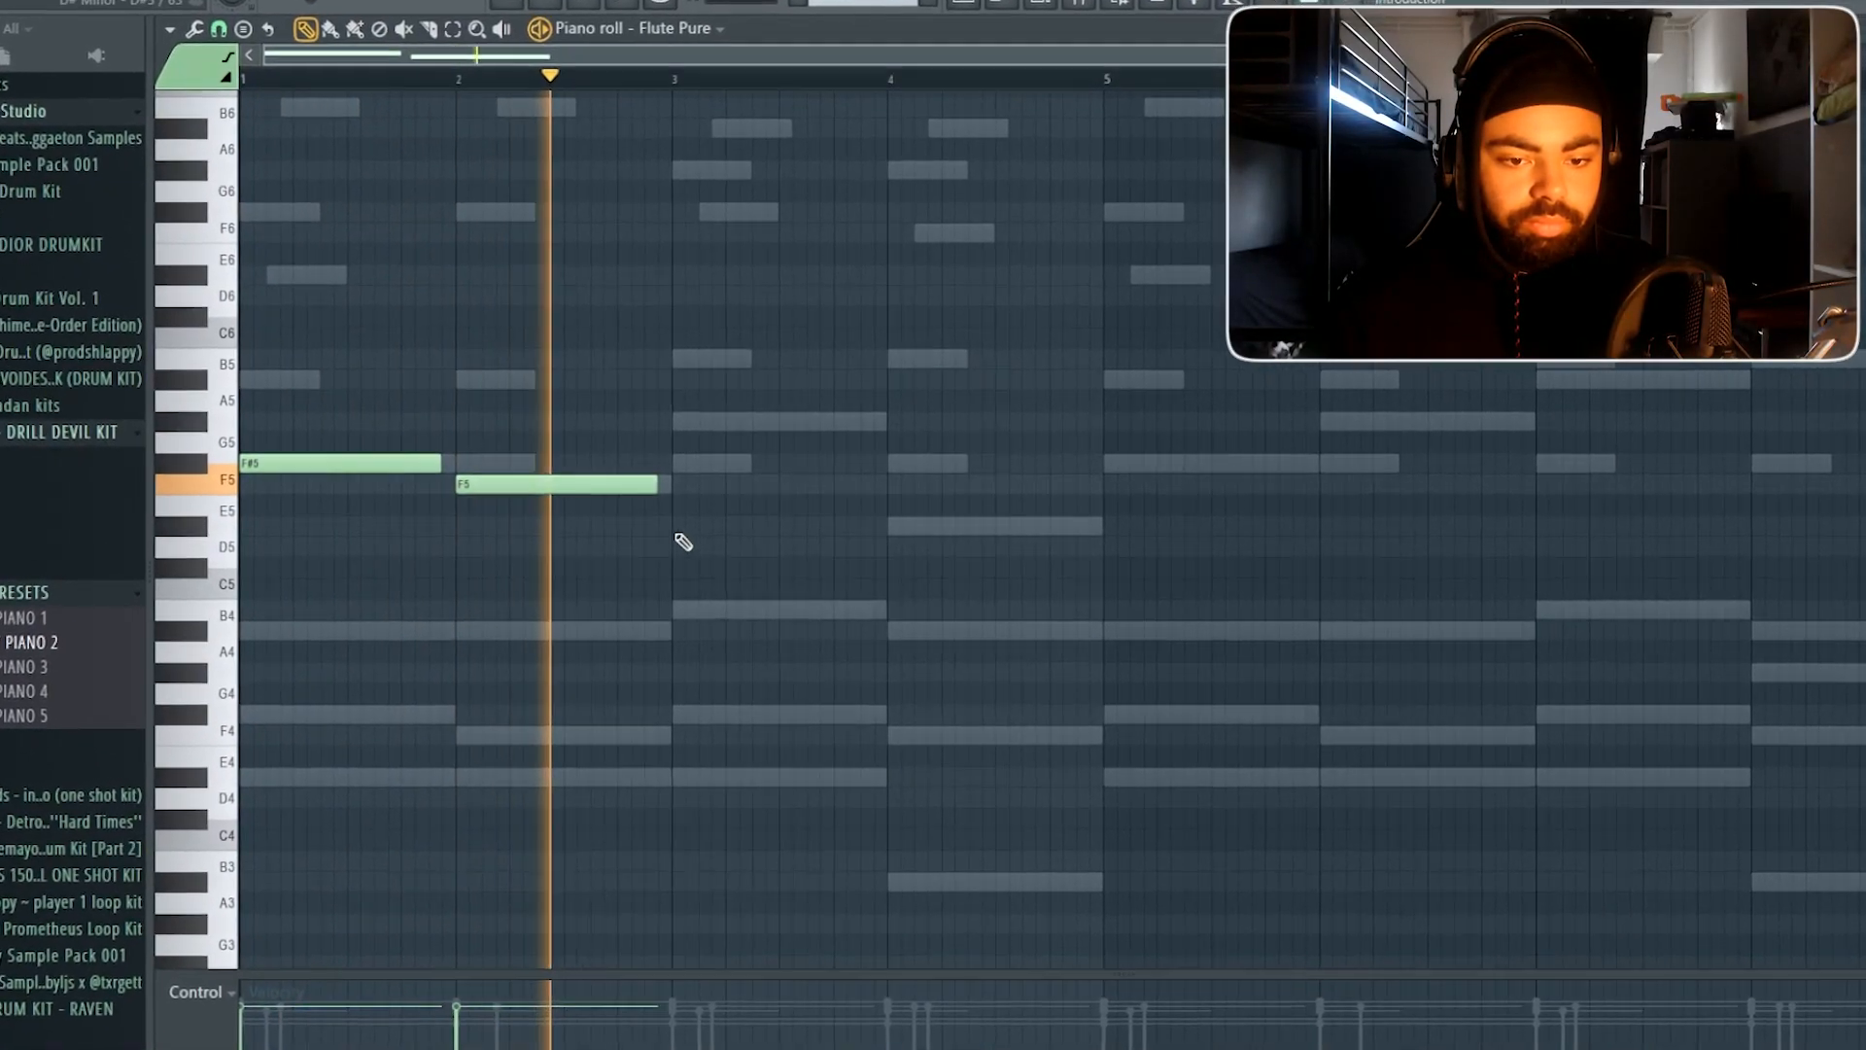
left_click(680, 526)
left_click(905, 638)
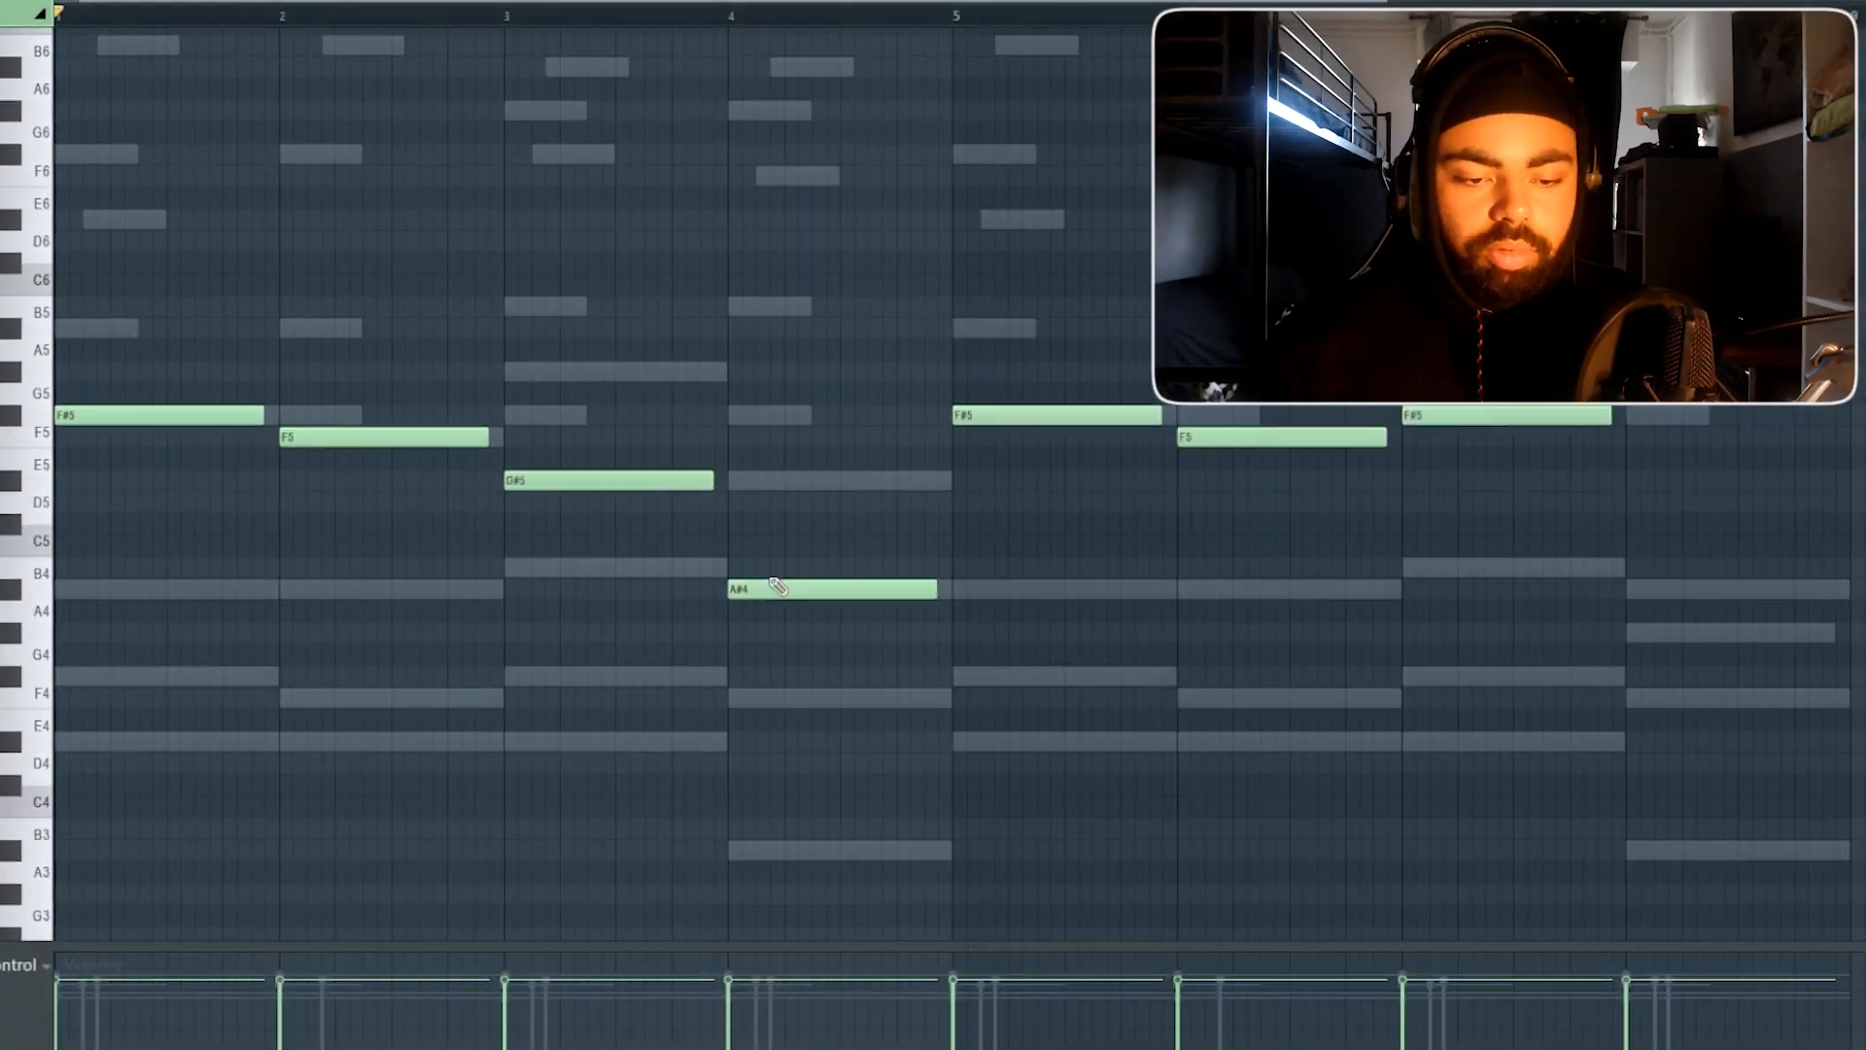
Transpose the Flute Pure melody down one octave and check its level in the mixer during playback.
key("ctrl+Down")
key("space")
scroll(923, 452, "down", 2)
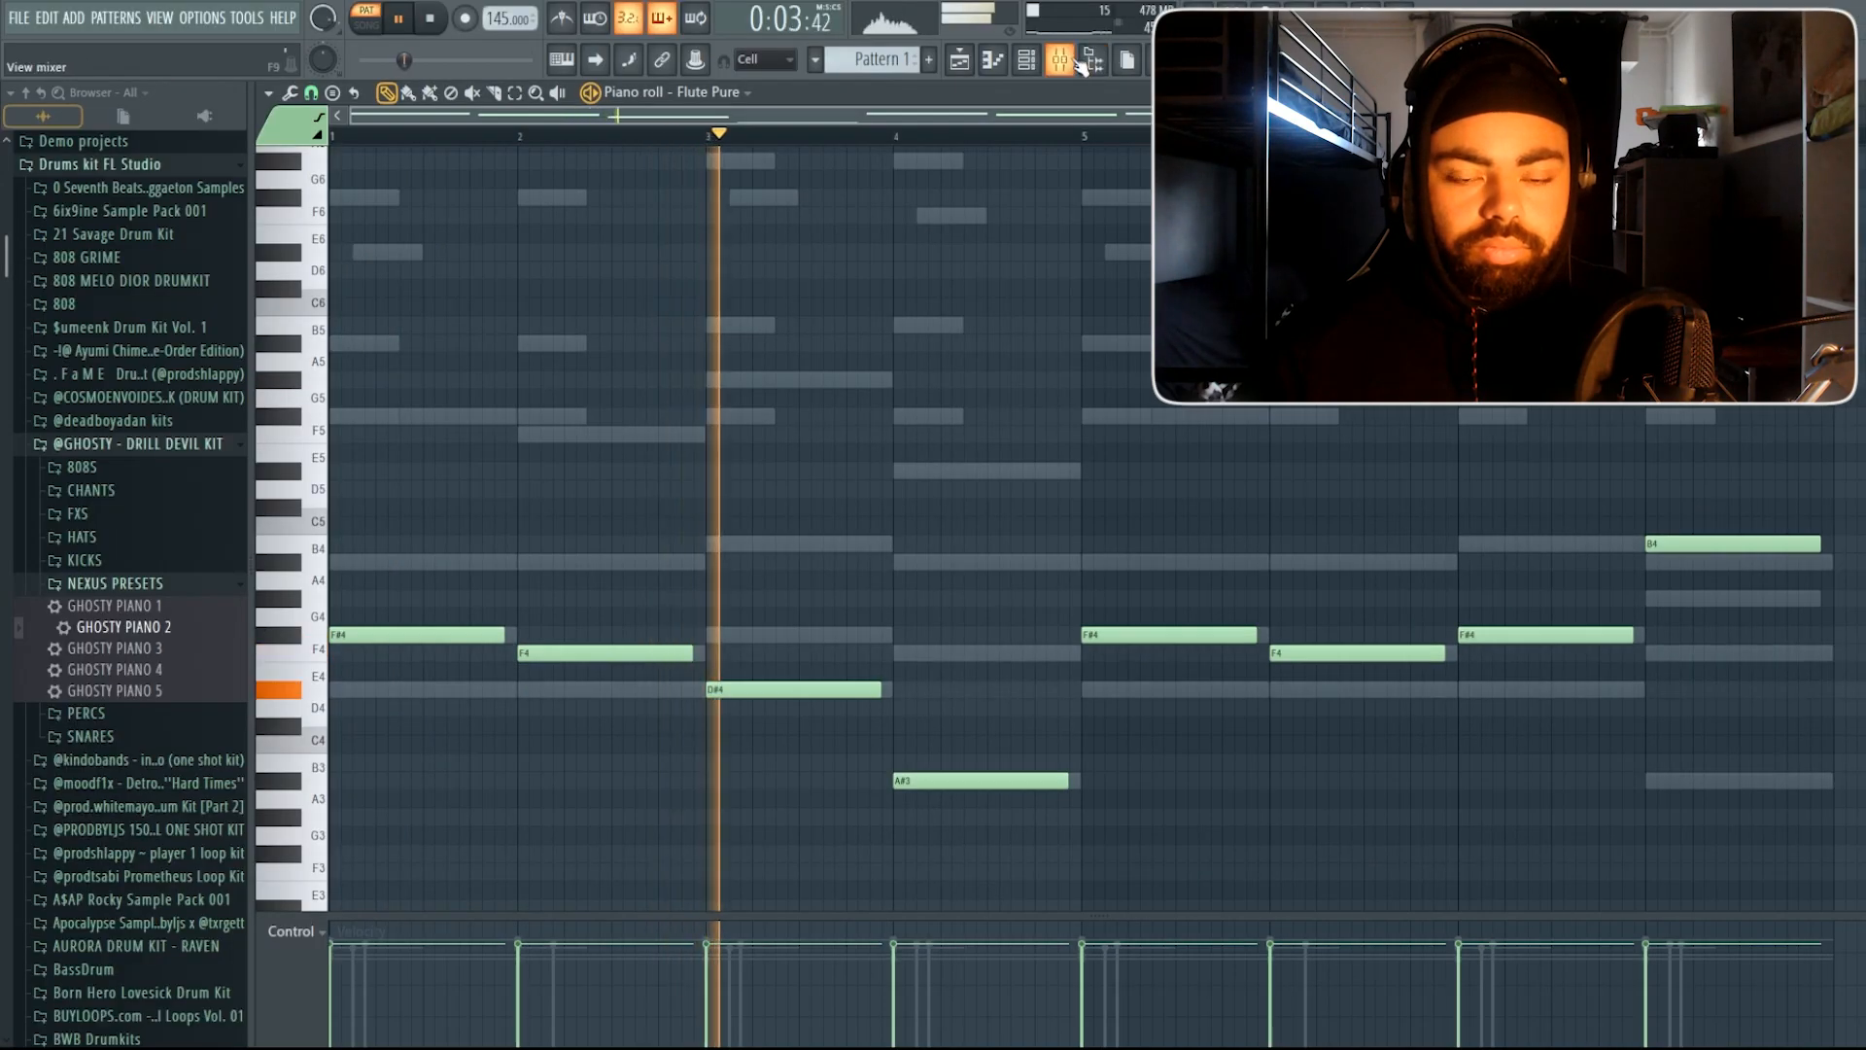
left_click(1081, 60)
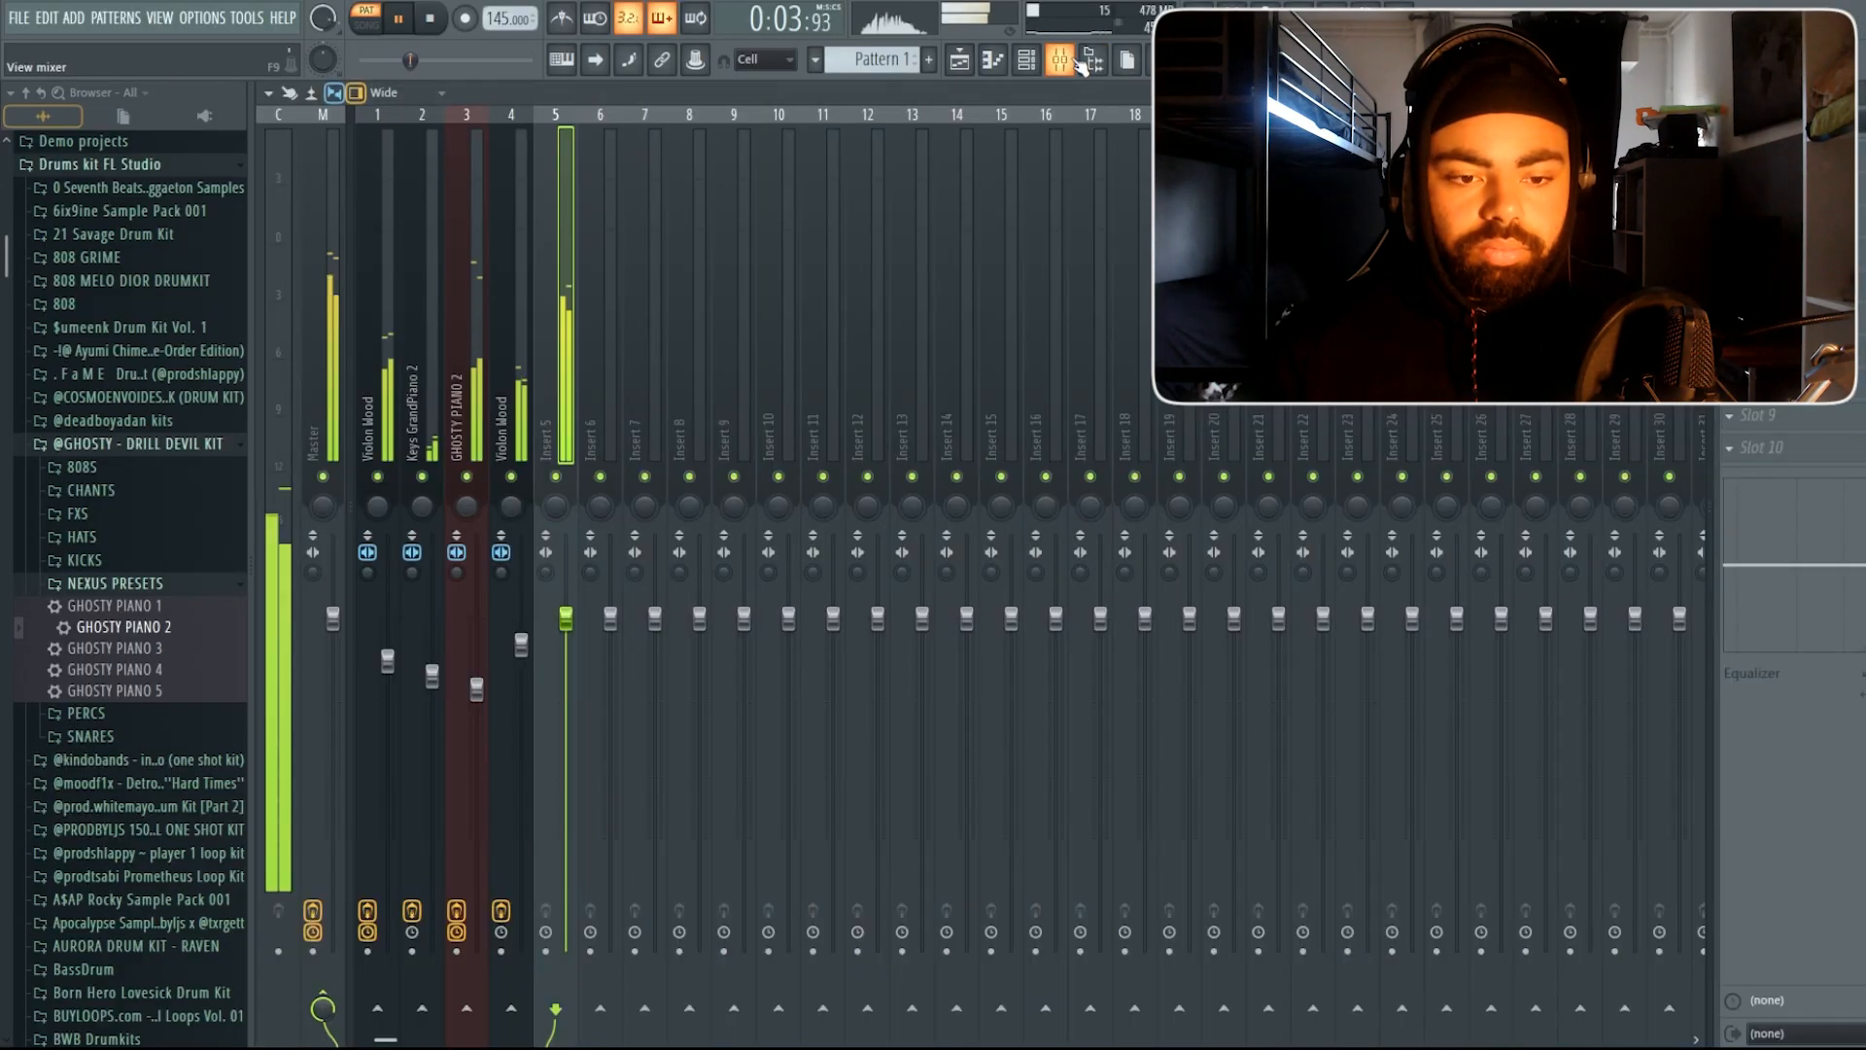
left_click(1059, 62)
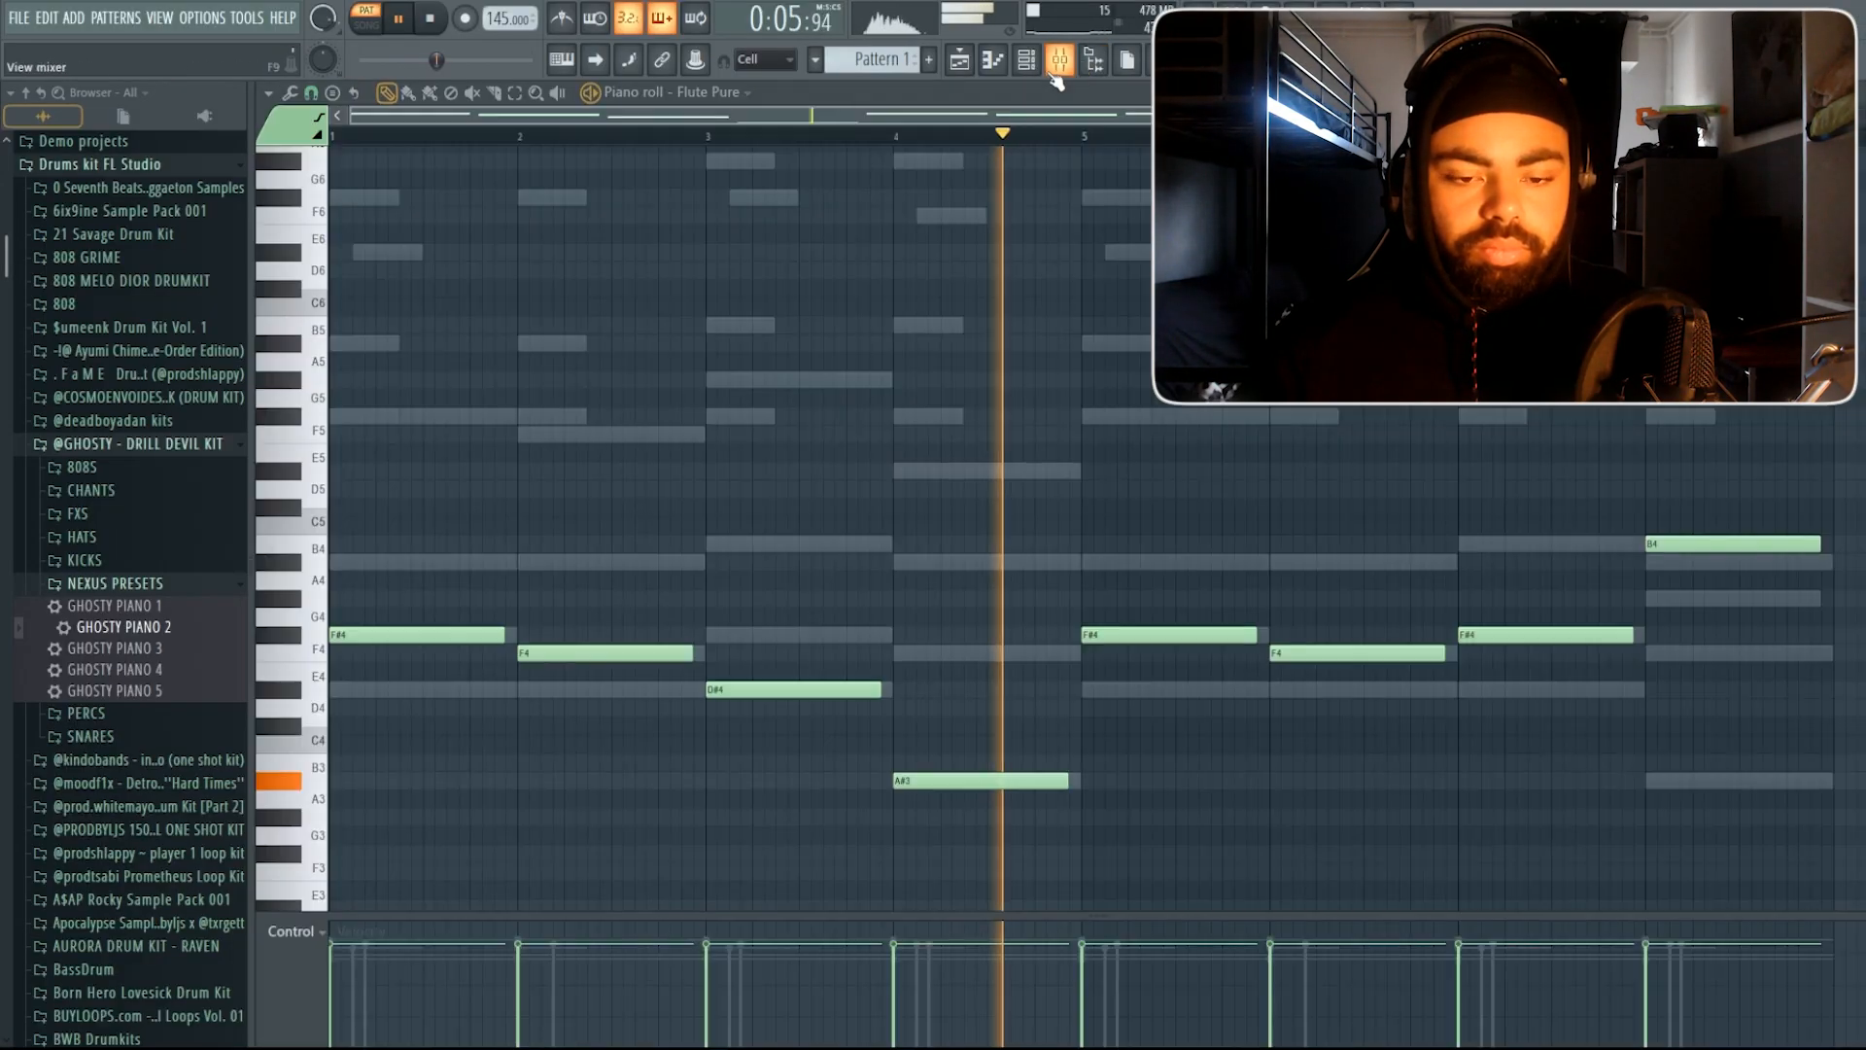
key("space")
Route the Flute Pure channel to mixer track 5.
left_click(1024, 65)
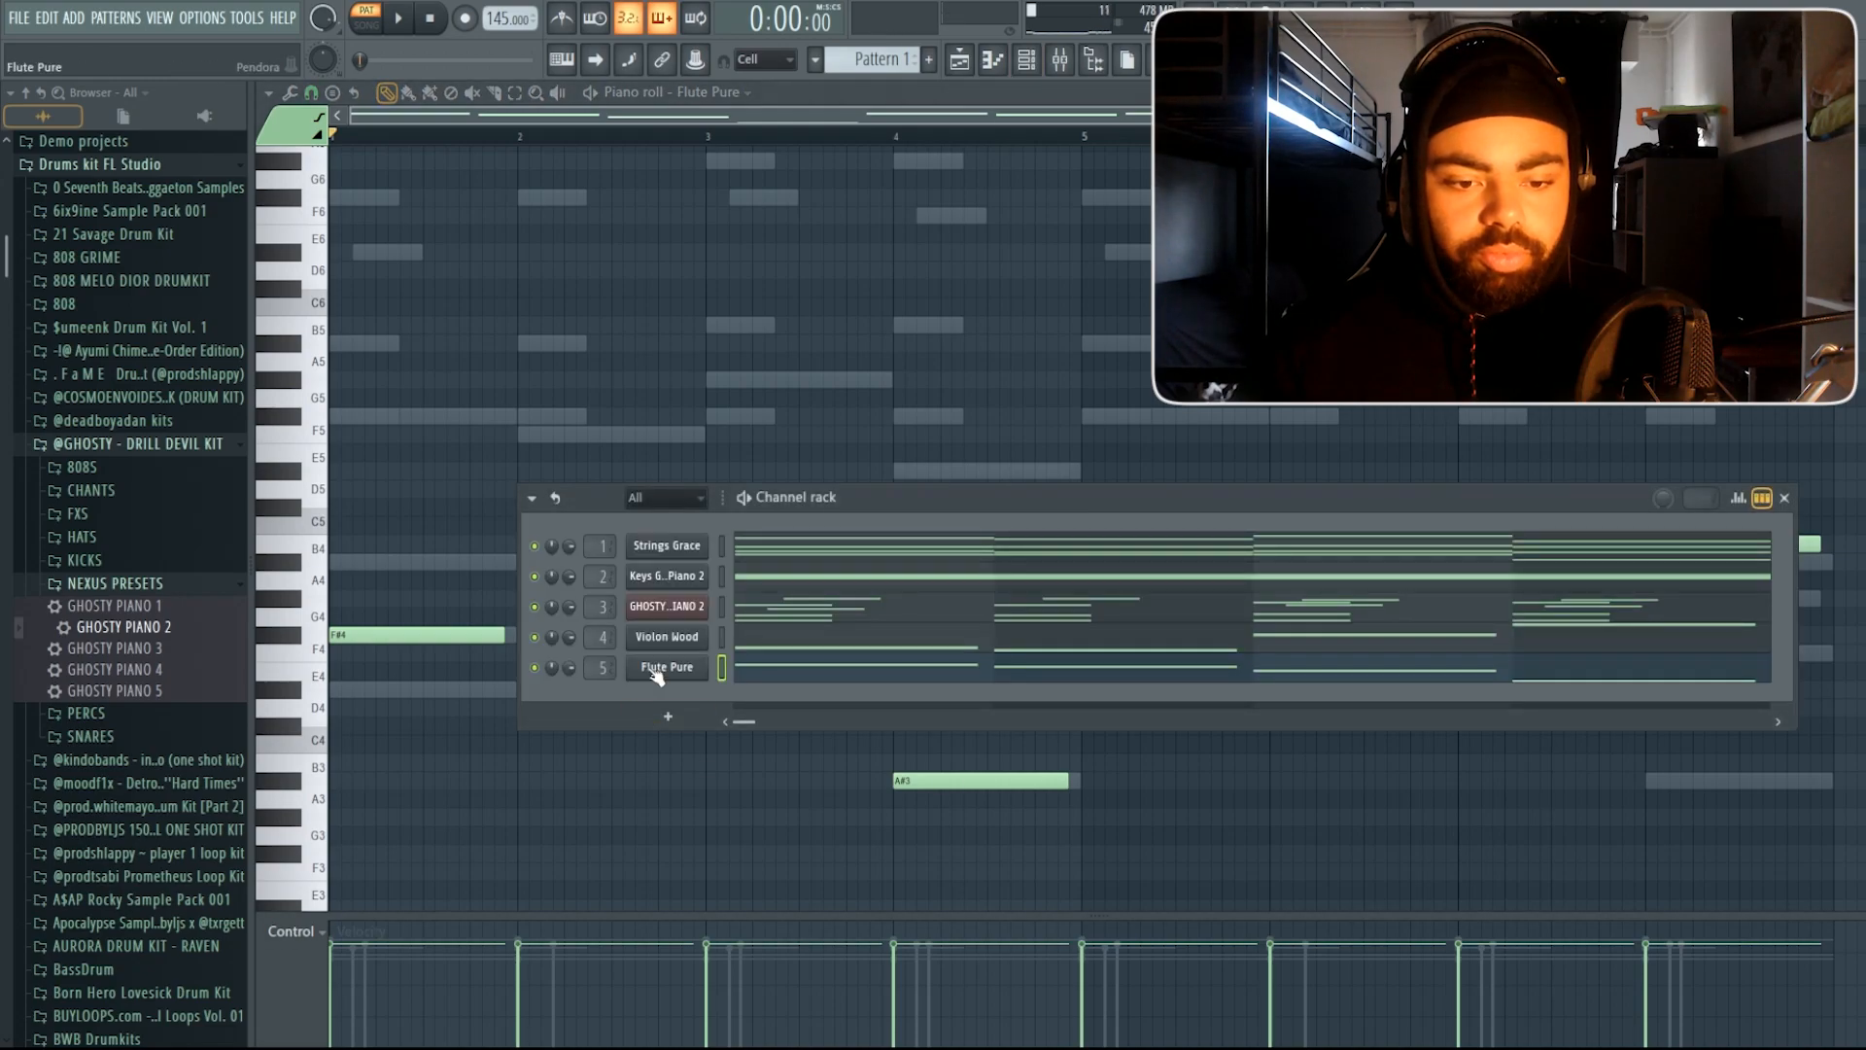
right_click(655, 670)
left_click(683, 671)
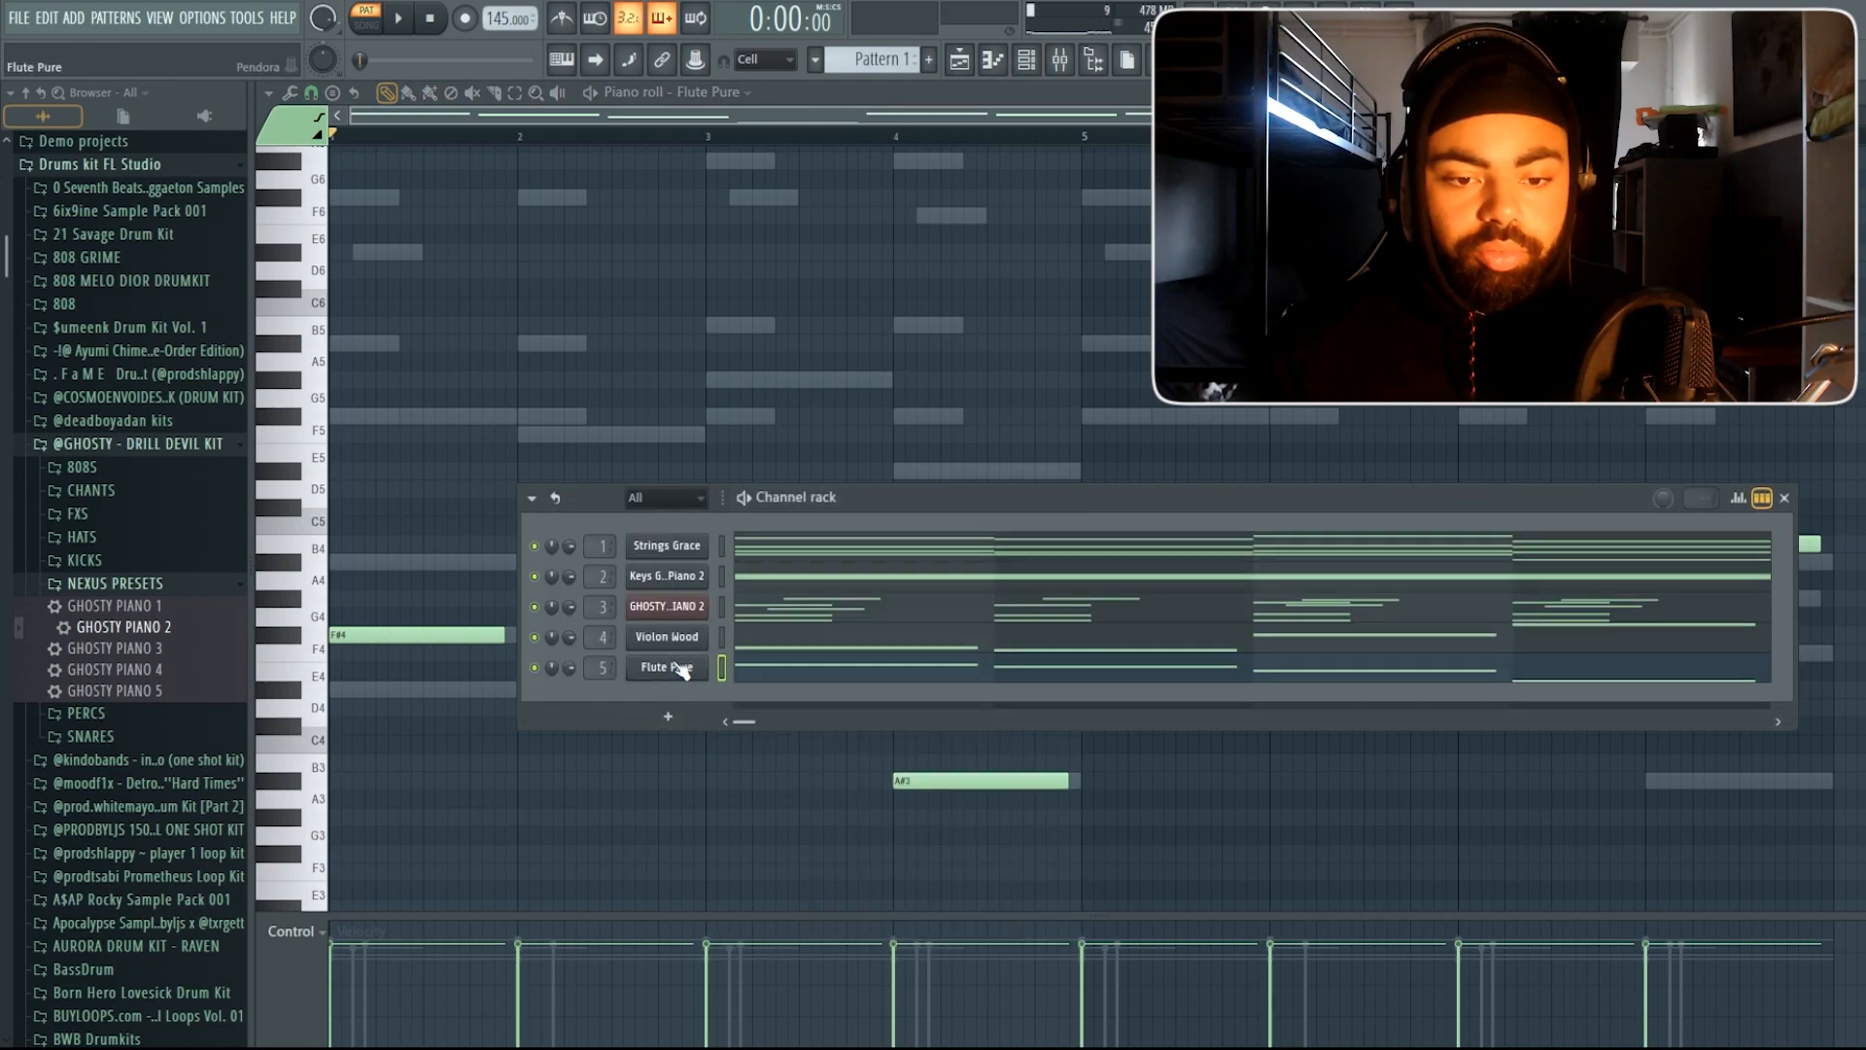
left_click(1060, 60)
right_click(562, 431)
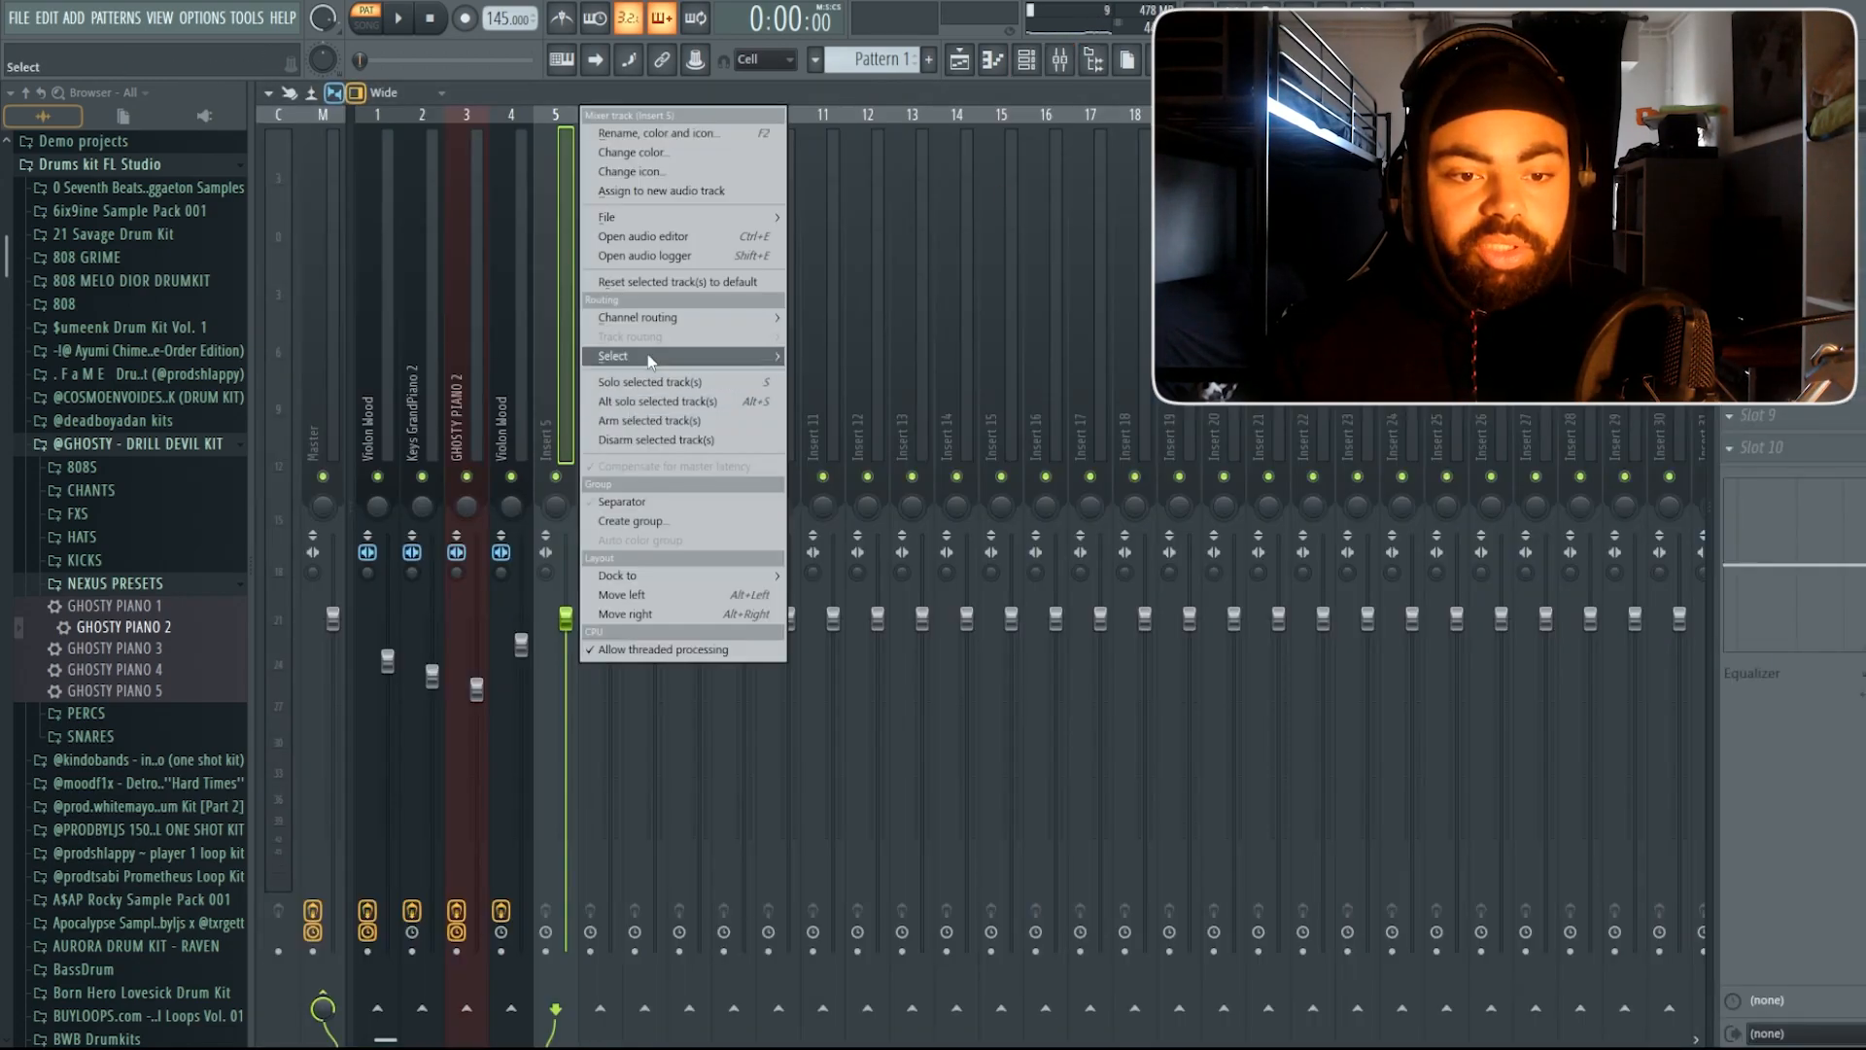
left_click(911, 323)
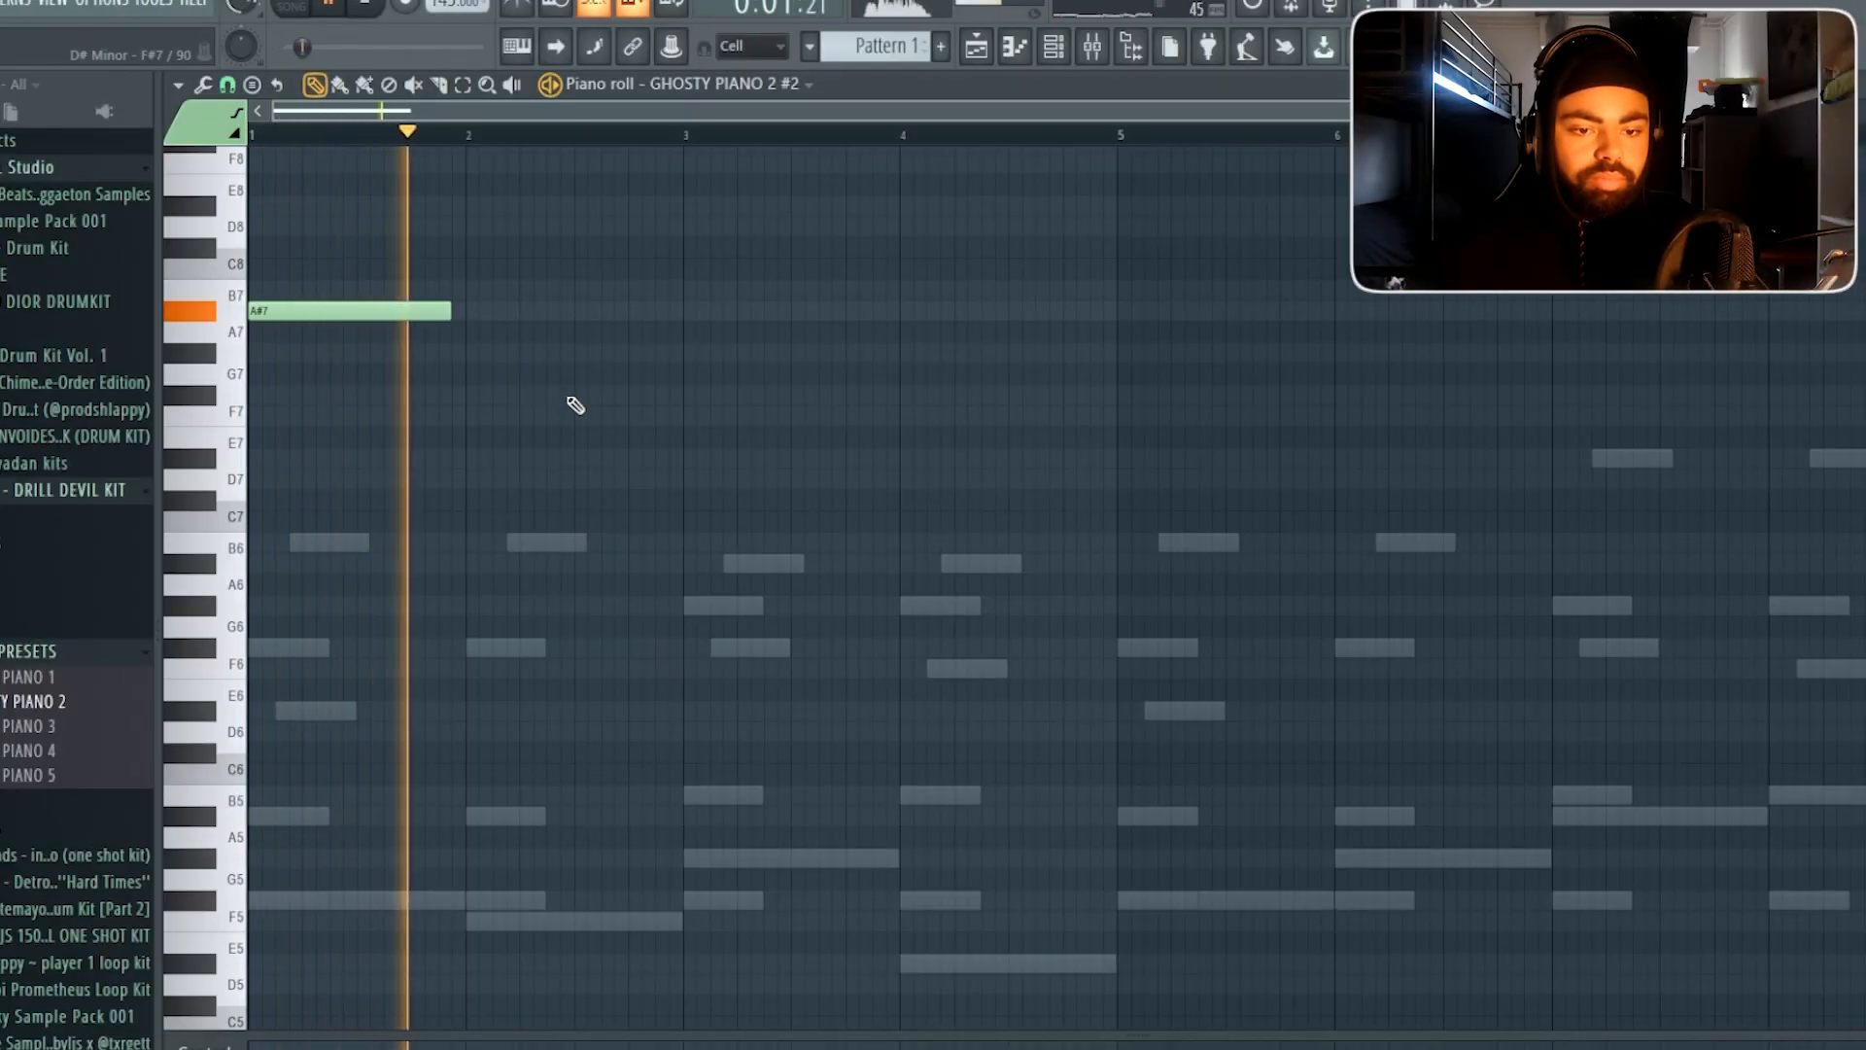
Add G#7 at the start of bar 3 and F#7 at bar 4 to the GHOSTY PIANO 2 #2 melody.
left_click(688, 356)
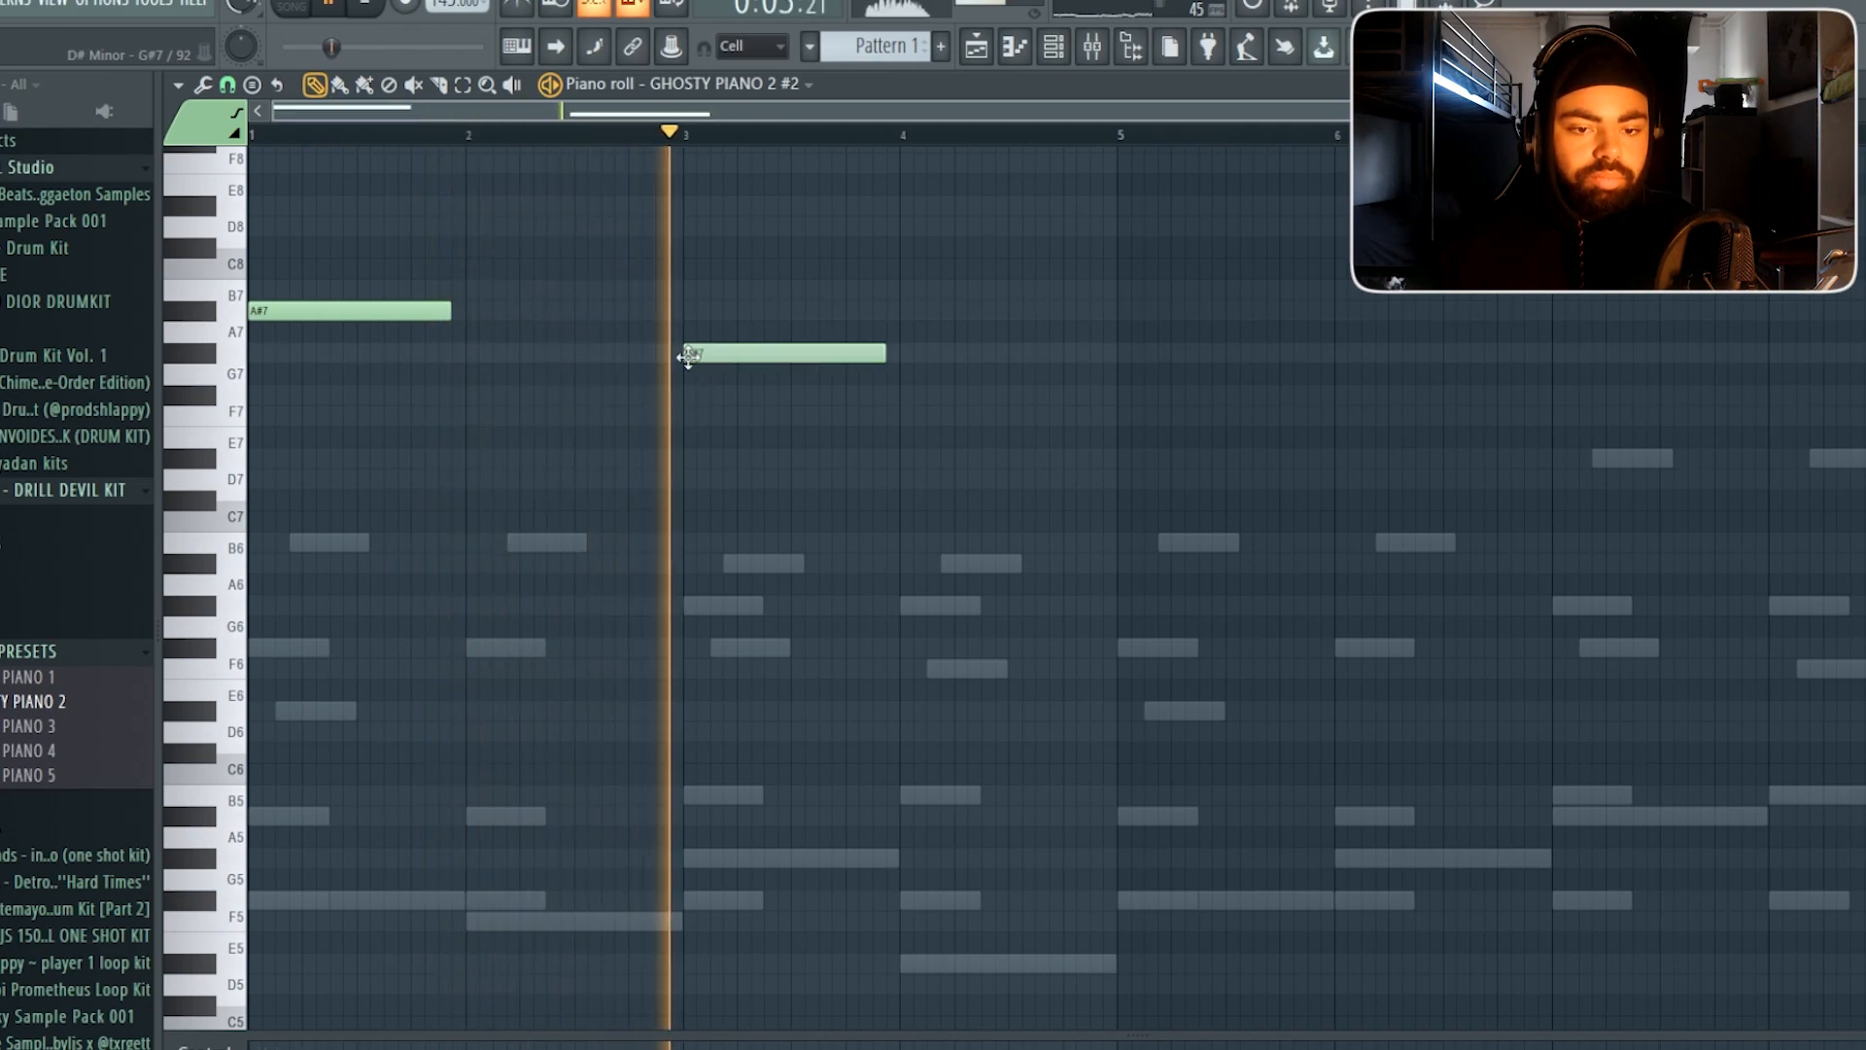
left_click(905, 394)
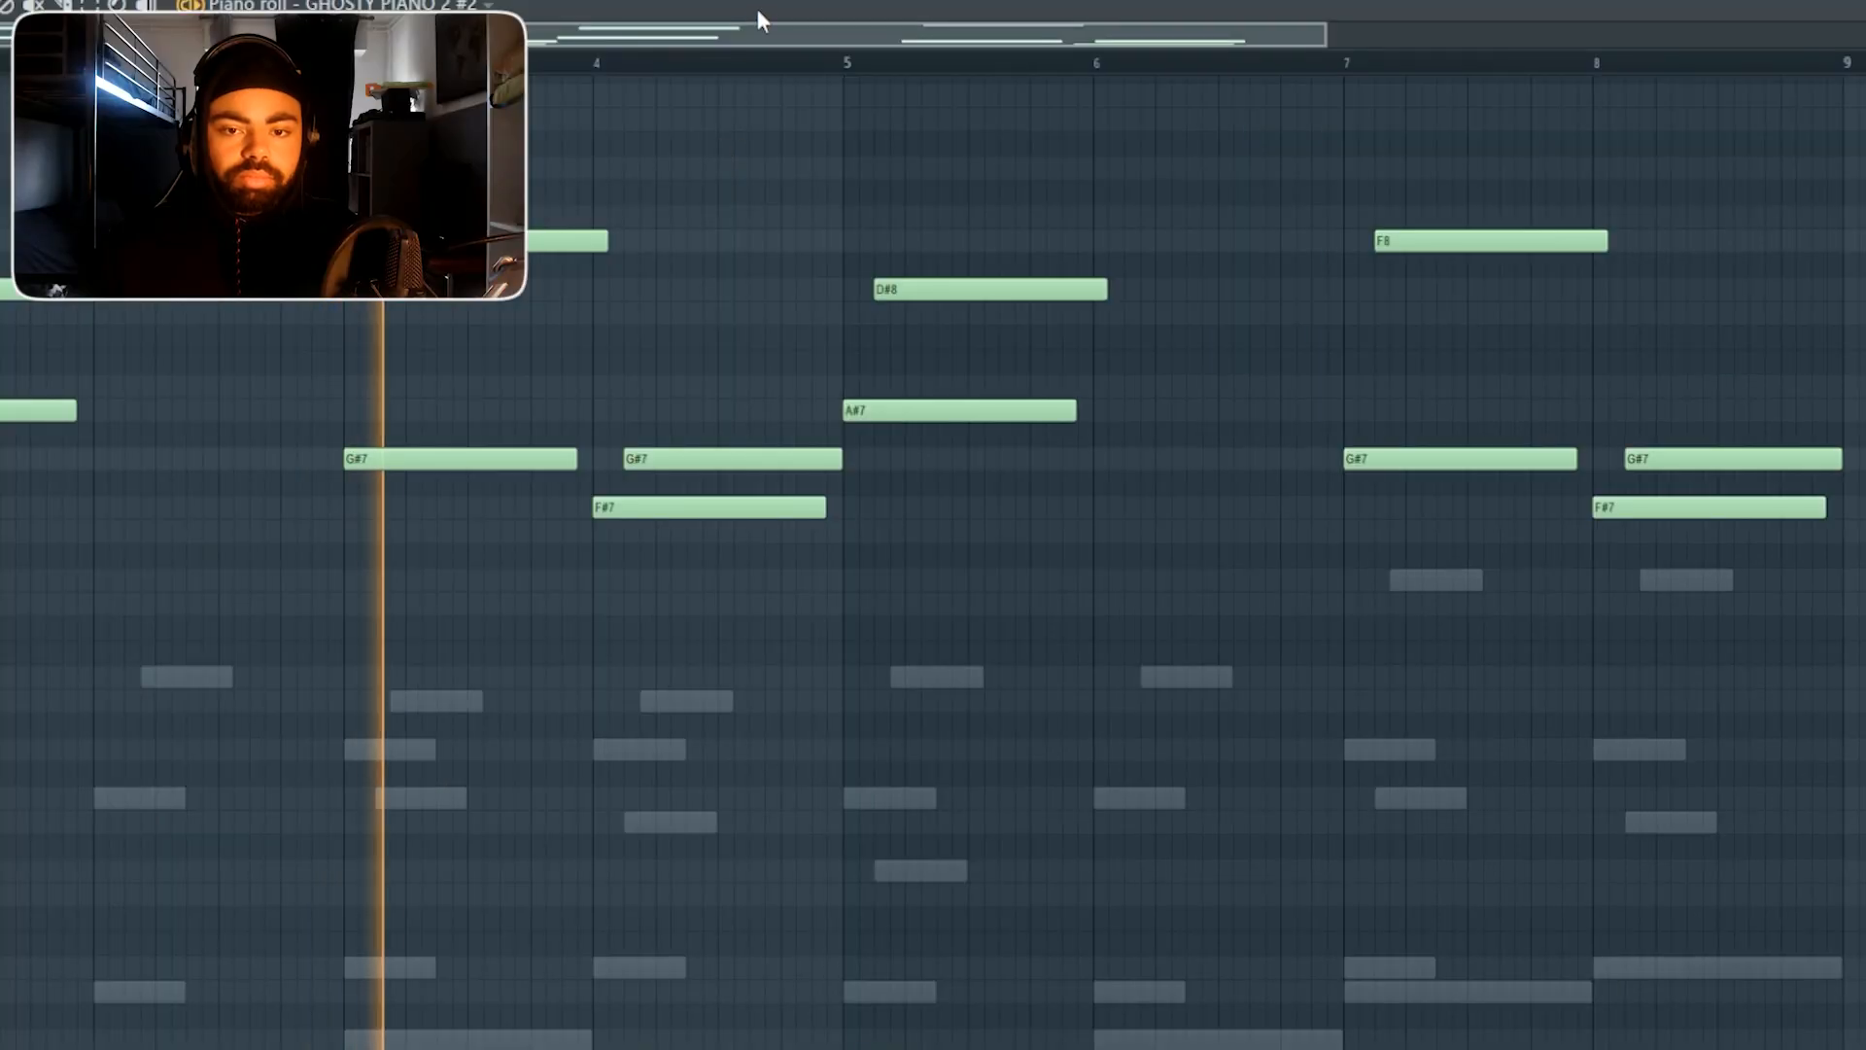
key("F6")
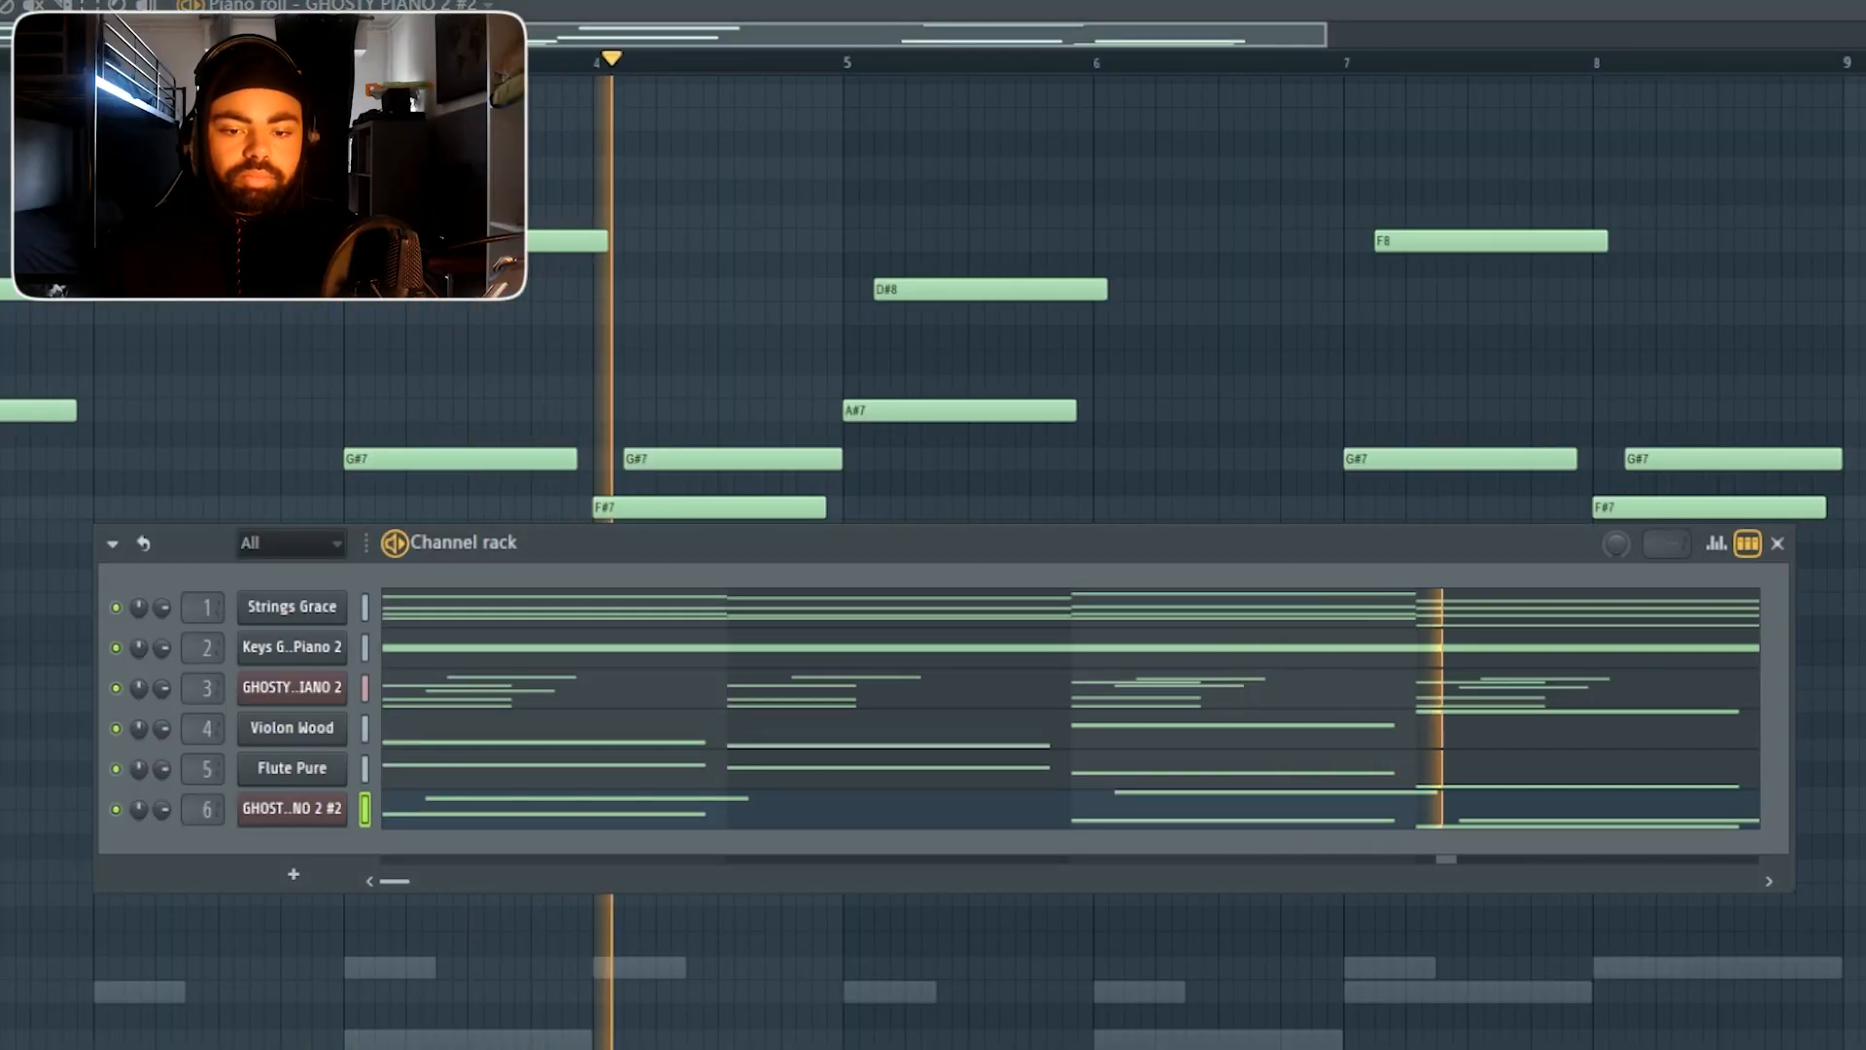
key("F6")
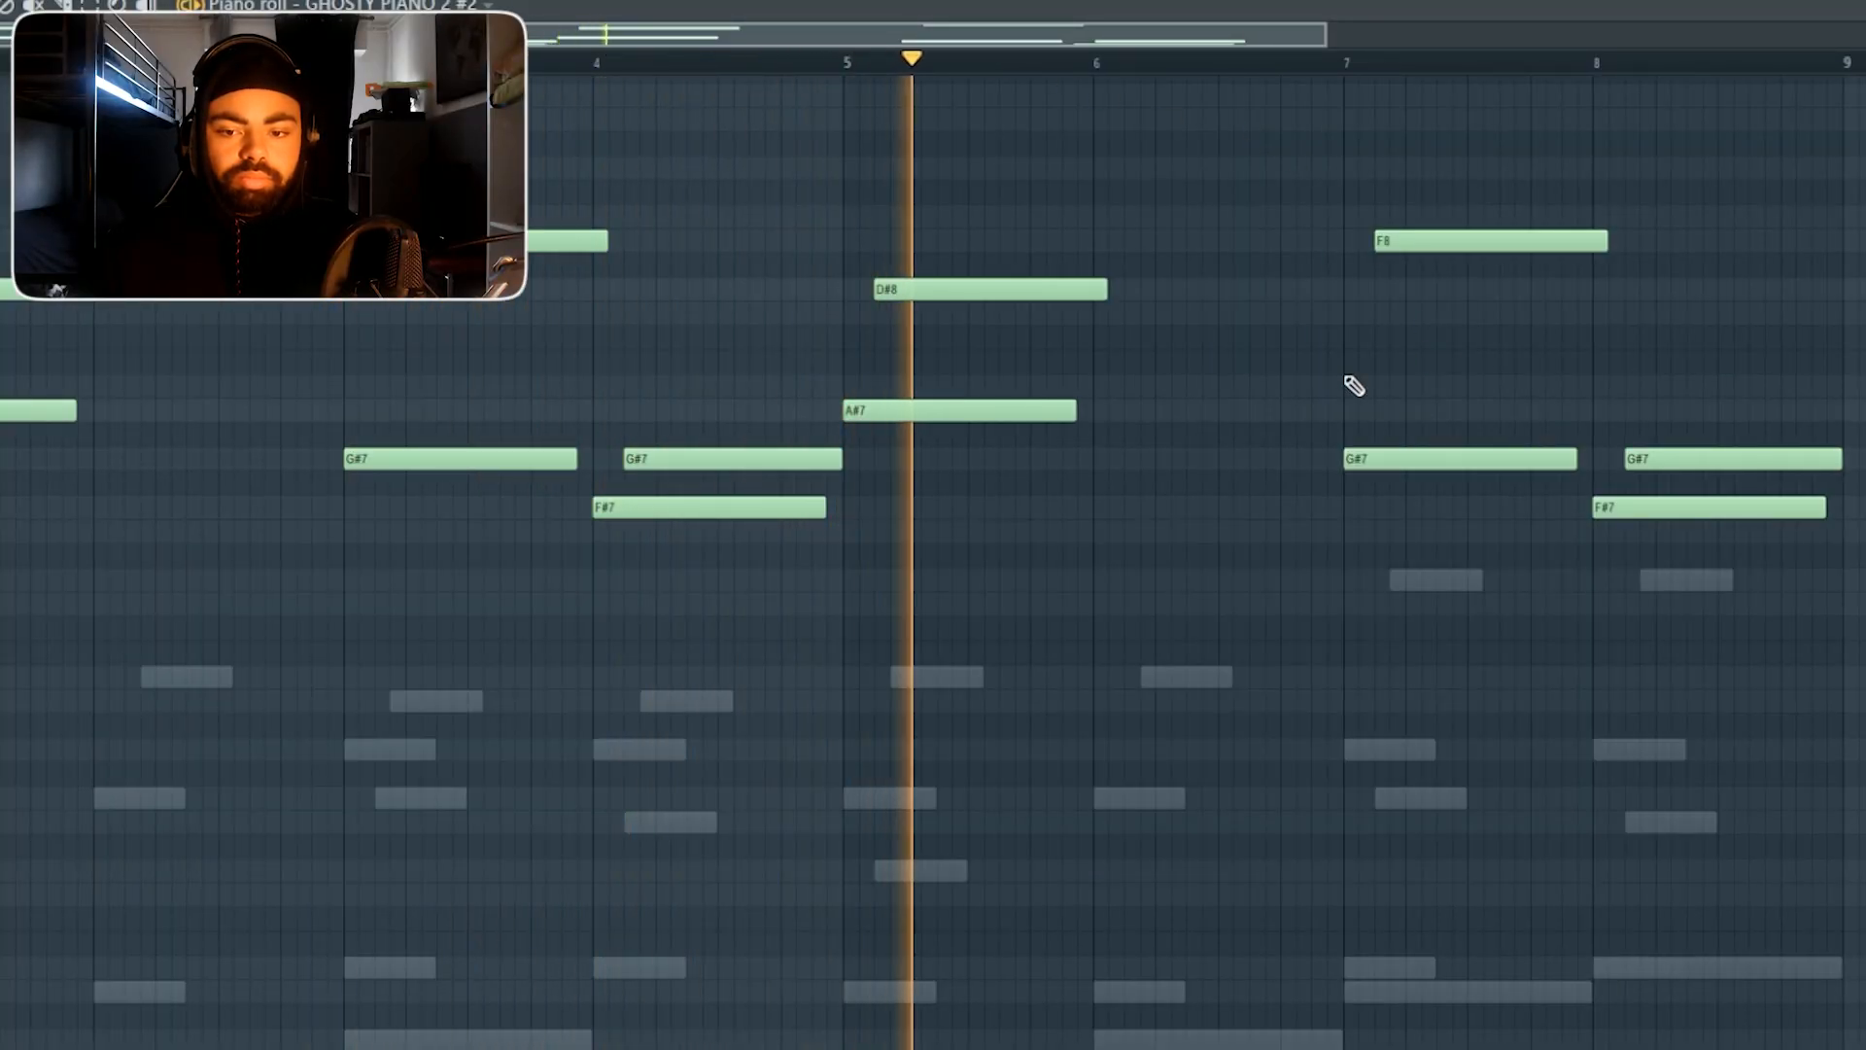
Raise the upper note in bar 7 to F#8 and the last note in bar 8 to B7, checking the result in playback.
left_click_drag(1437, 241, 1438, 208)
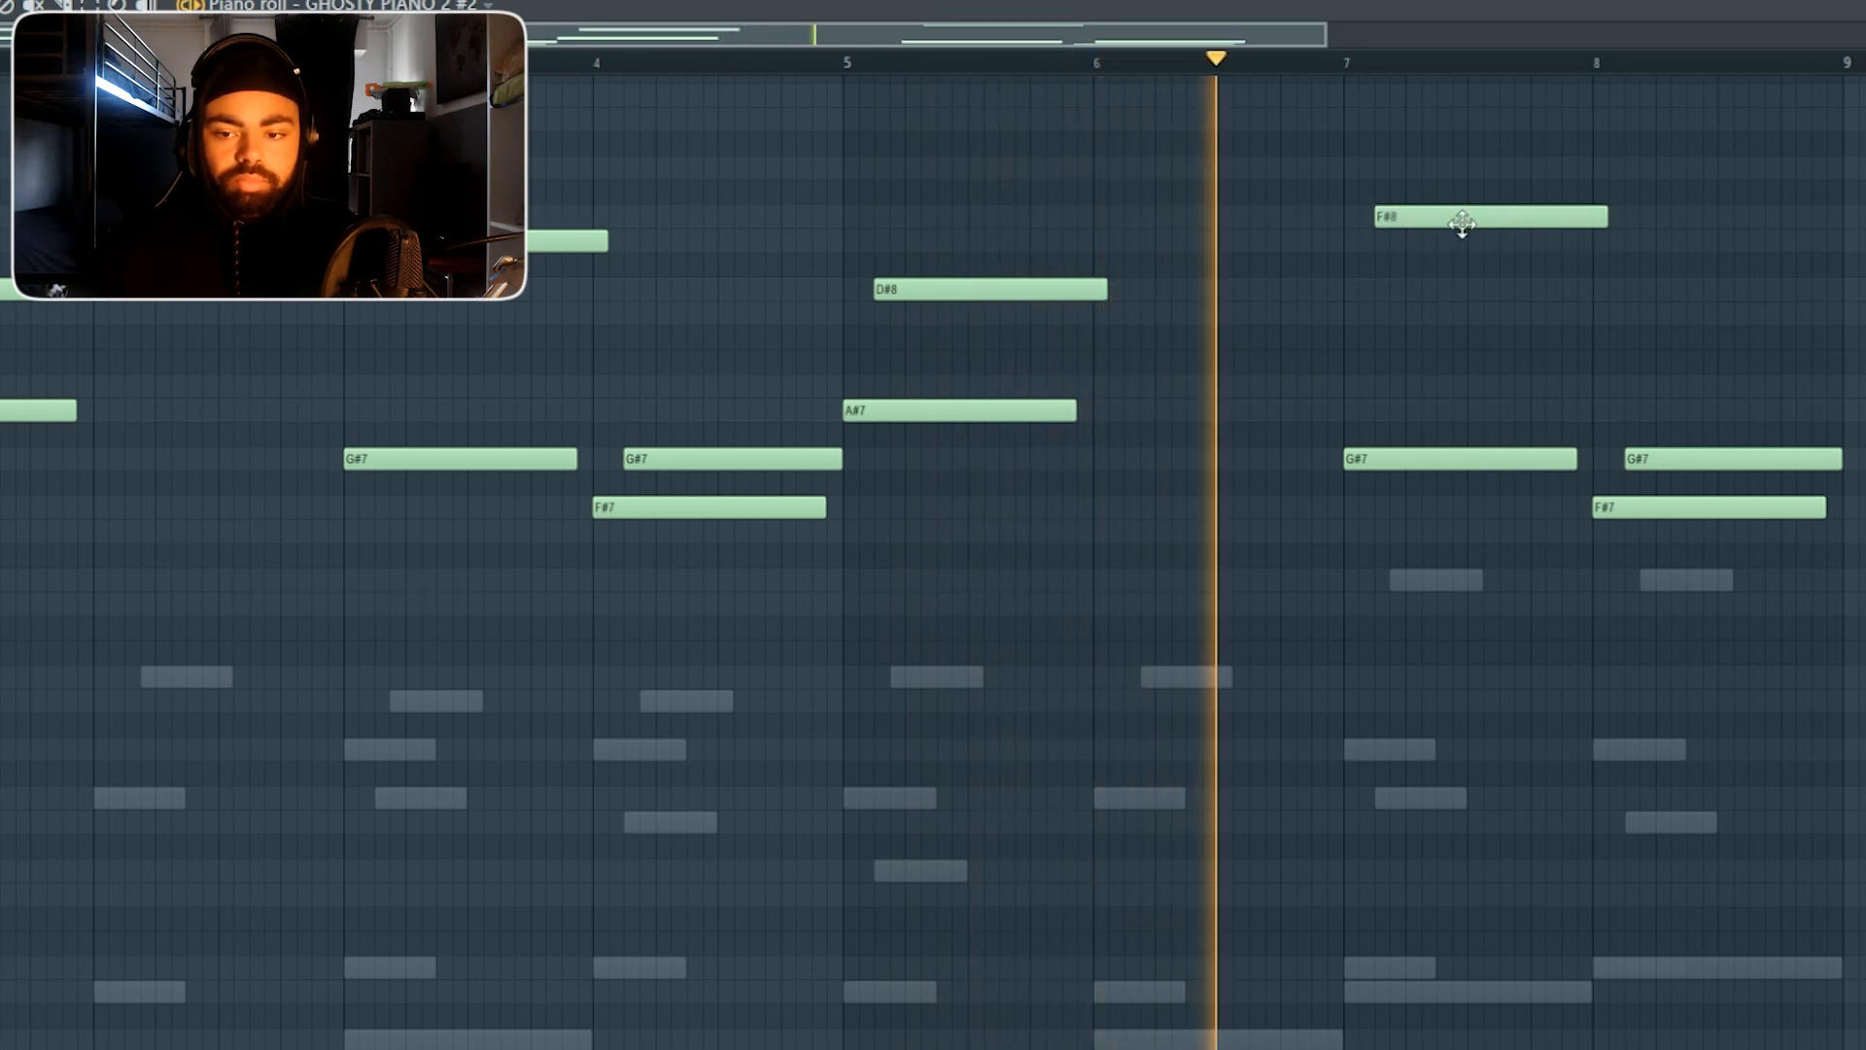
left_click_drag(1678, 460, 1681, 381)
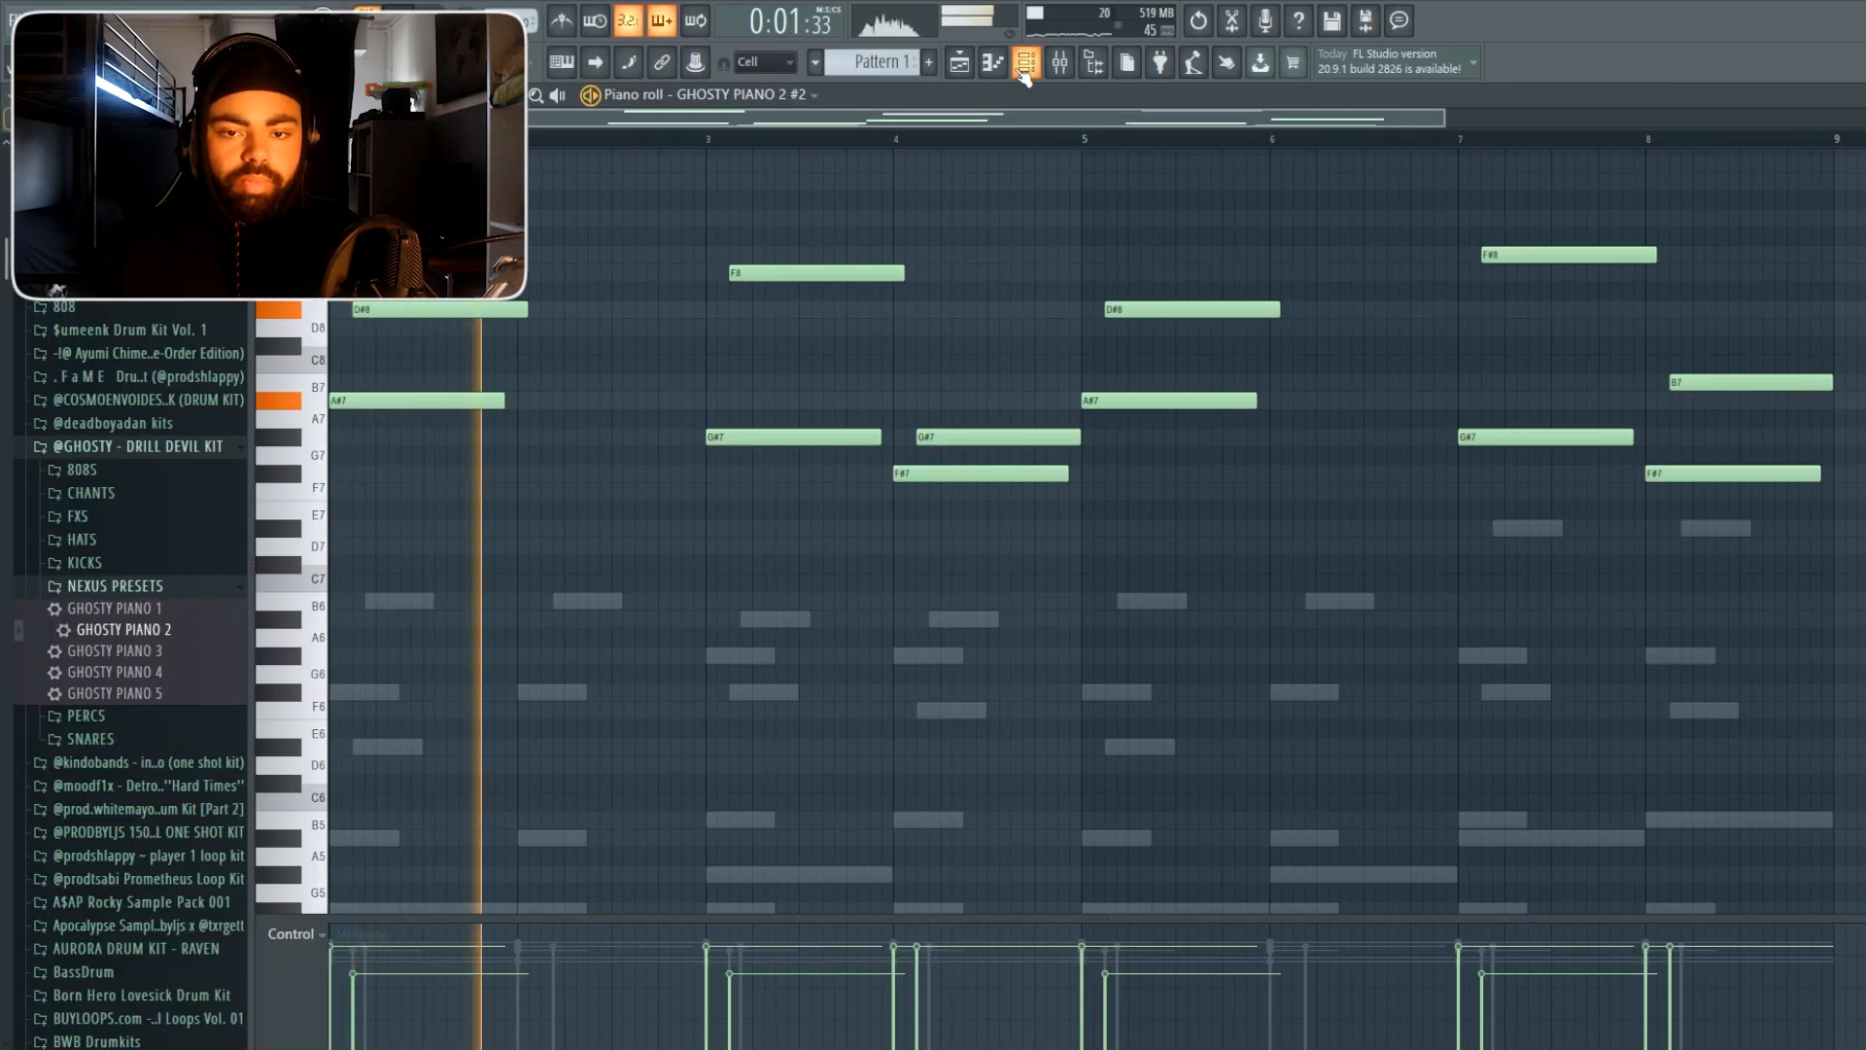
left_click(1025, 62)
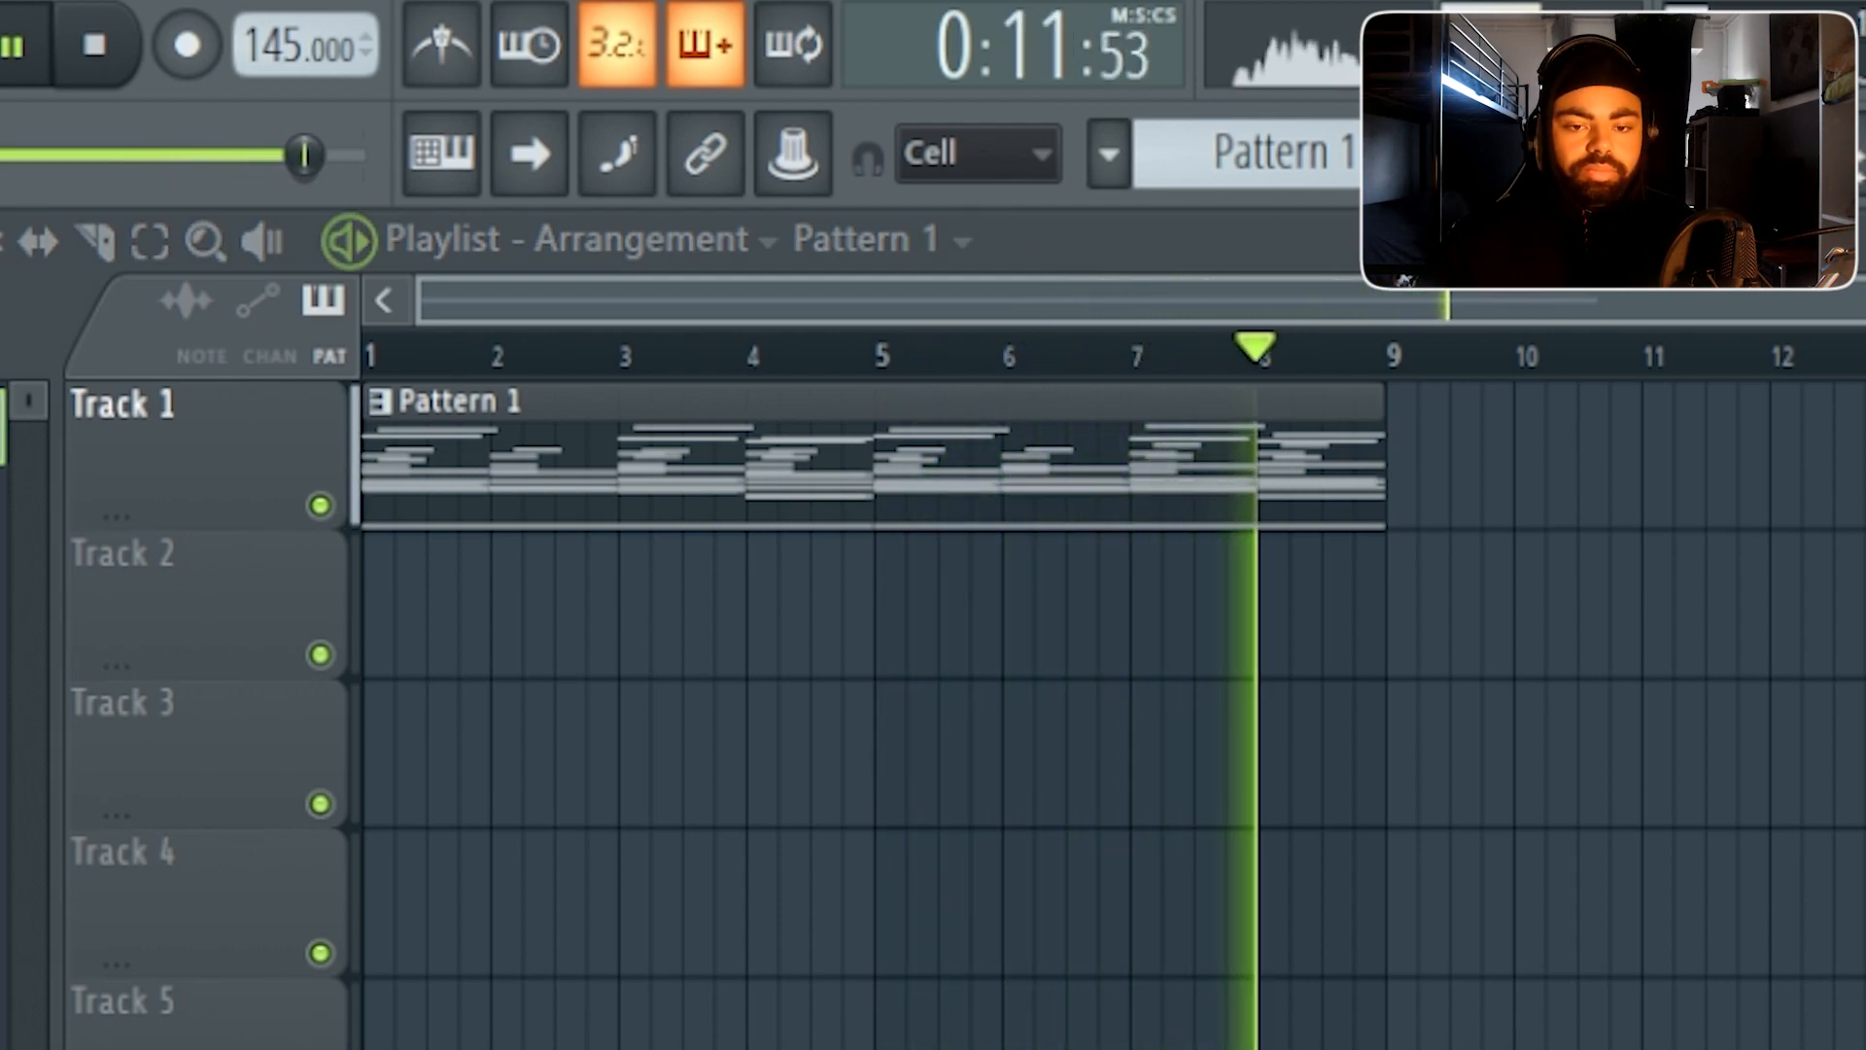
key("space")
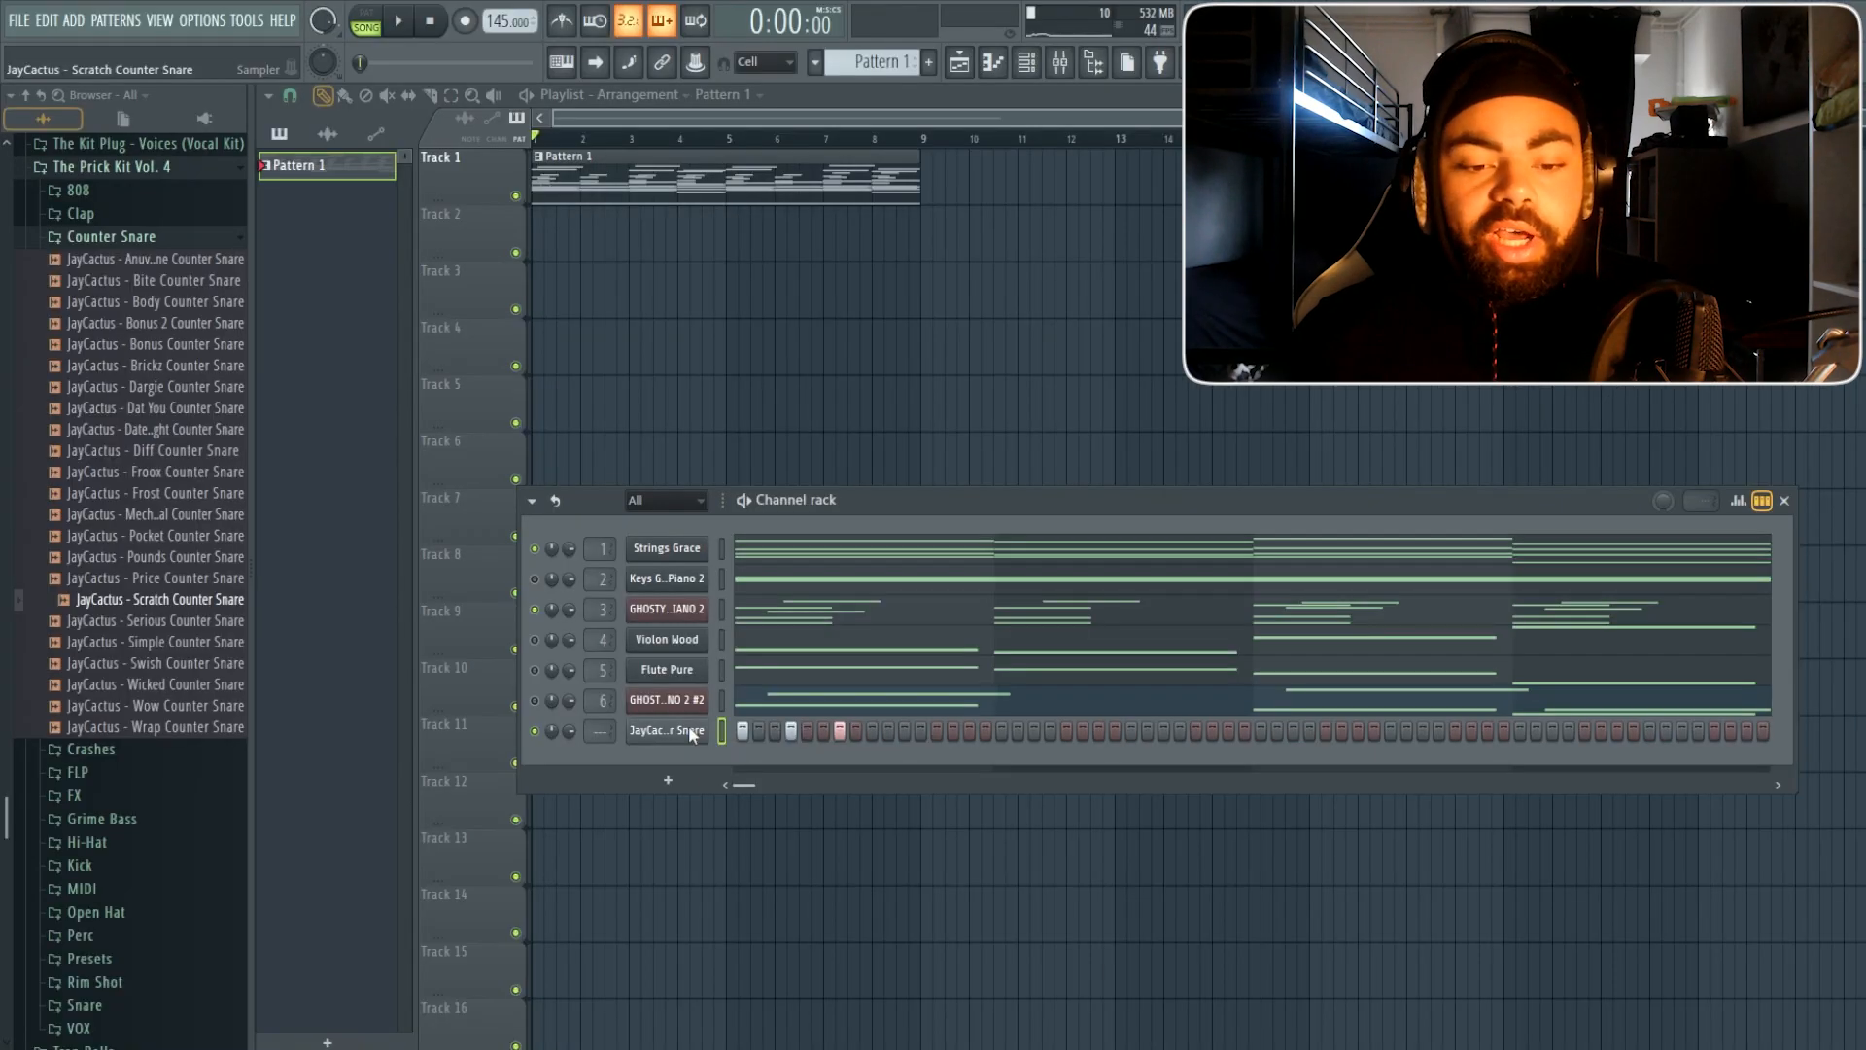
Open the JayCactus - Scratch Counter Snare channel in the piano roll and repeat its three-note C5 pattern across the melody's eight bars.
right_click(364, 719)
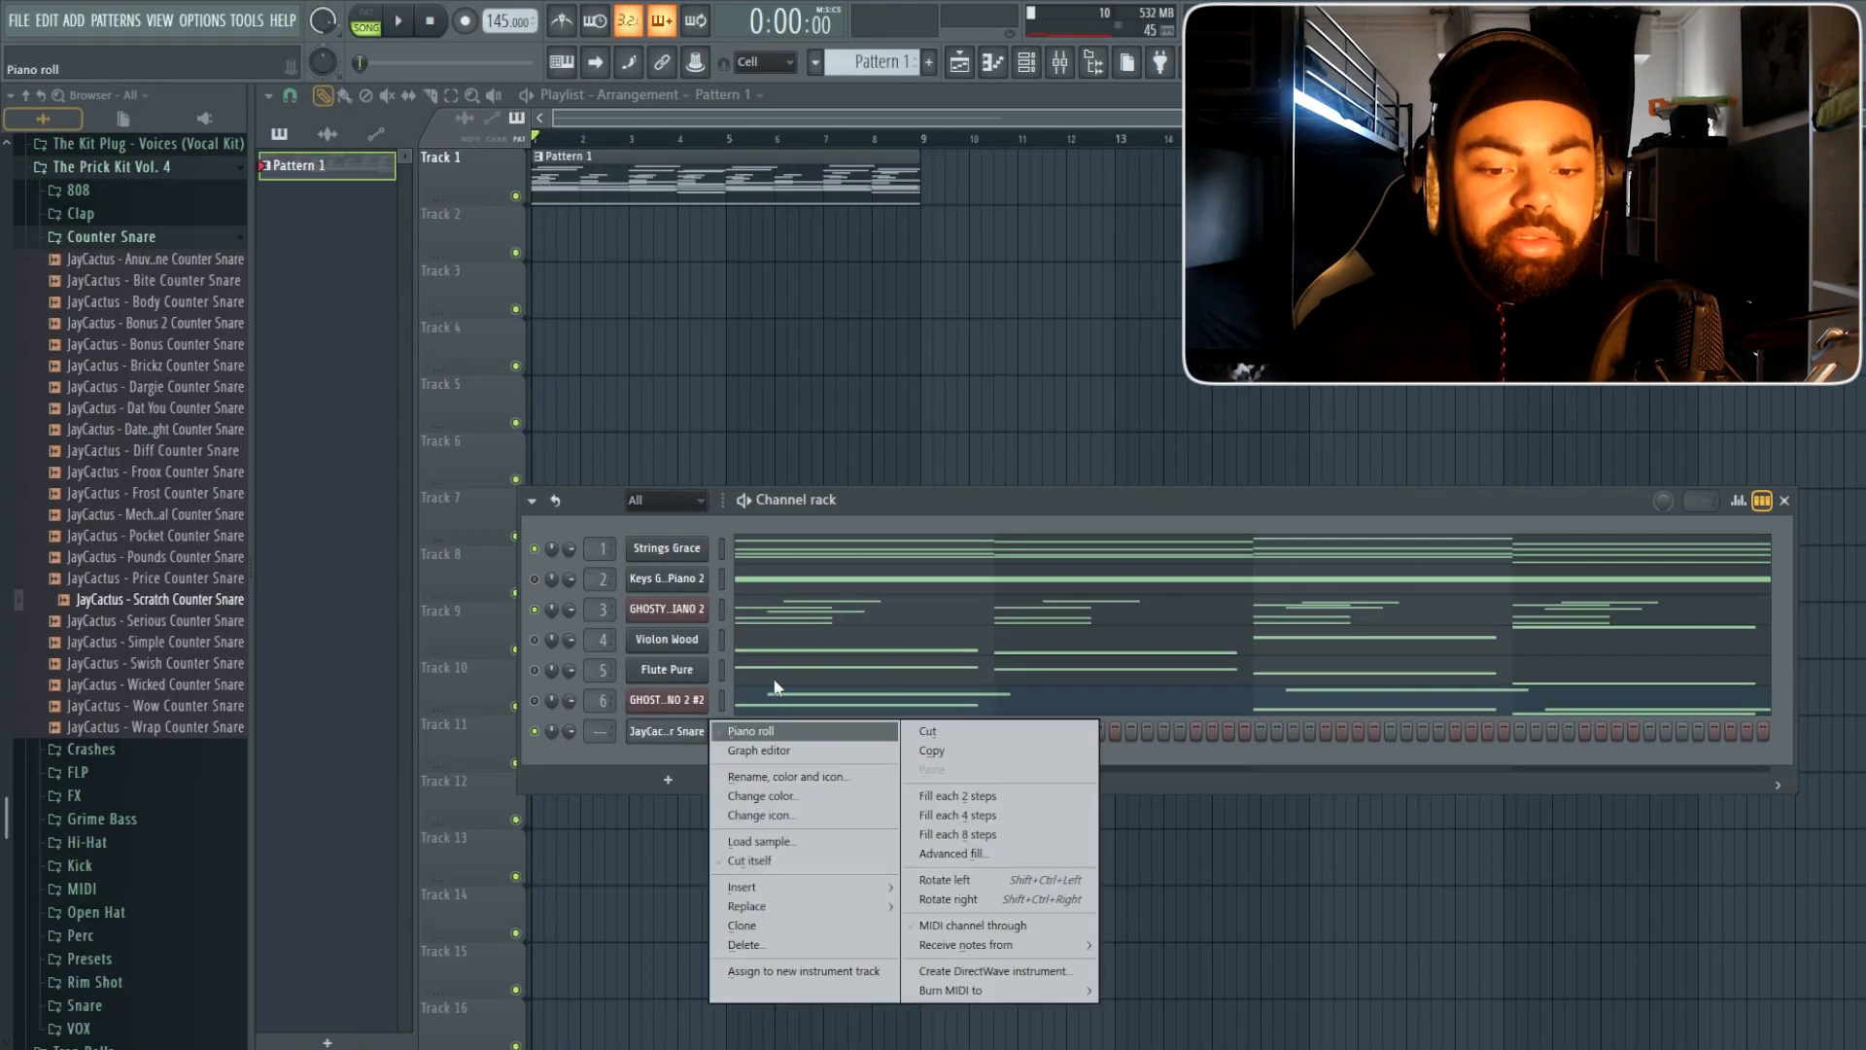
left_click(763, 731)
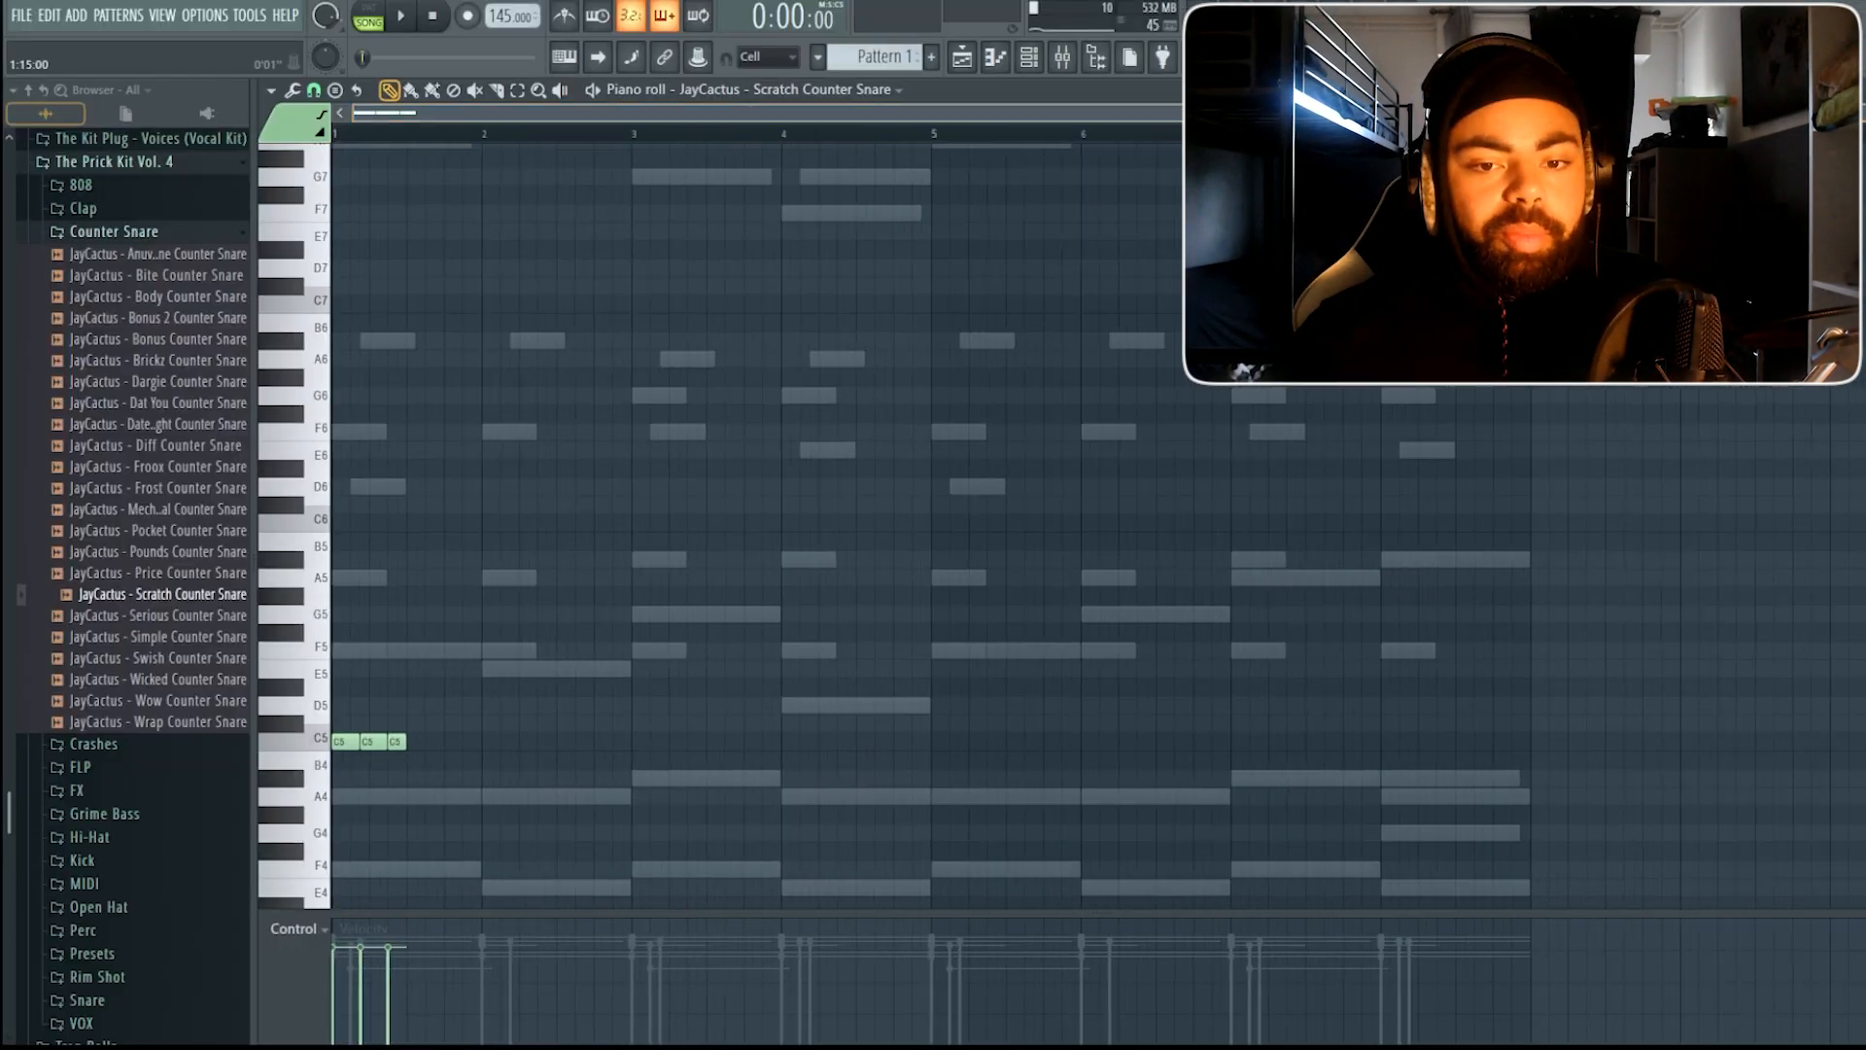
key("ctrl+b")
key("ctrl+b")
key("ctrl+b")
key("ctrl+b")
key("ctrl+b")
key("ctrl+b")
key("ctrl+b")
key("ctrl+b")
key("ctrl+b")
key("ctrl+b")
key("ctrl+b")
key("ctrl+b")
key("ctrl+b")
key("ctrl+b")
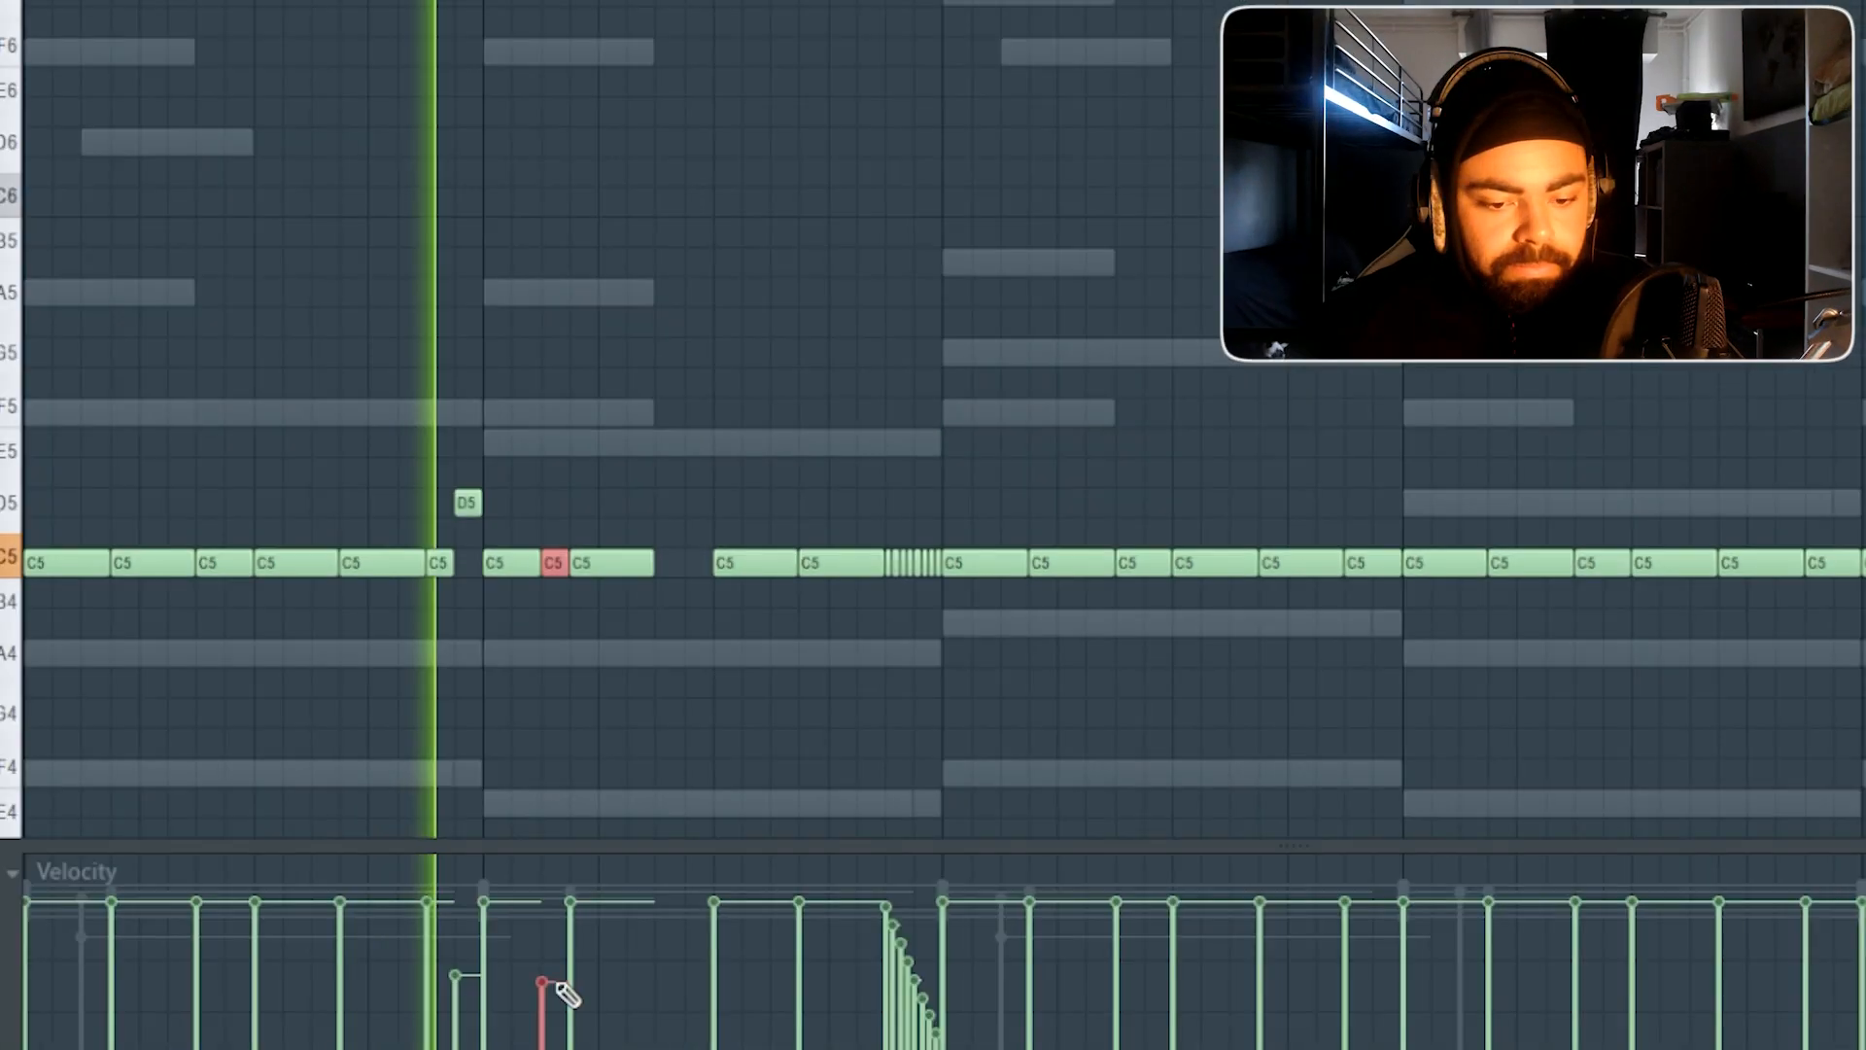
Adjust the velocities of the short C5 counter snare notes in bar 2 and at the end of bar 3.
left_click_drag(558, 985, 558, 998)
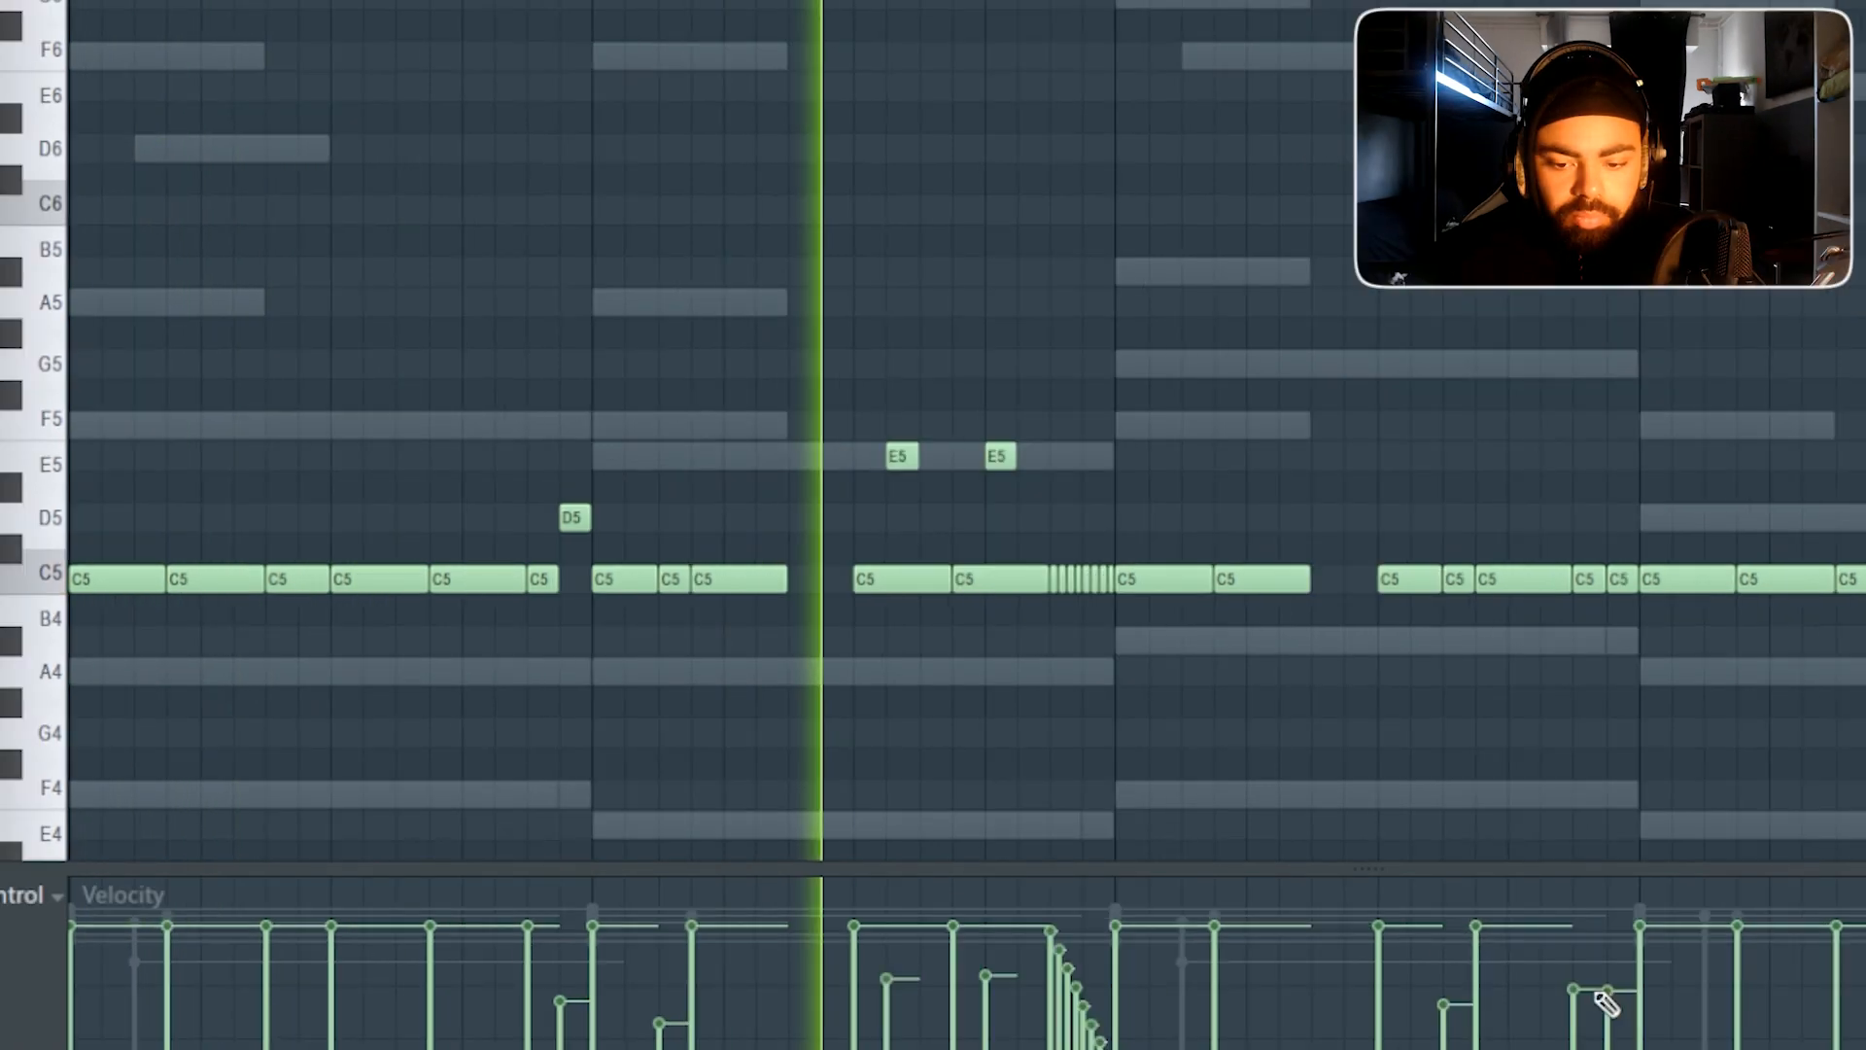
mouse_move(1613, 943)
left_mouse_down()
mouse_move(1584, 972)
mouse_move(1609, 943)
left_mouse_up()
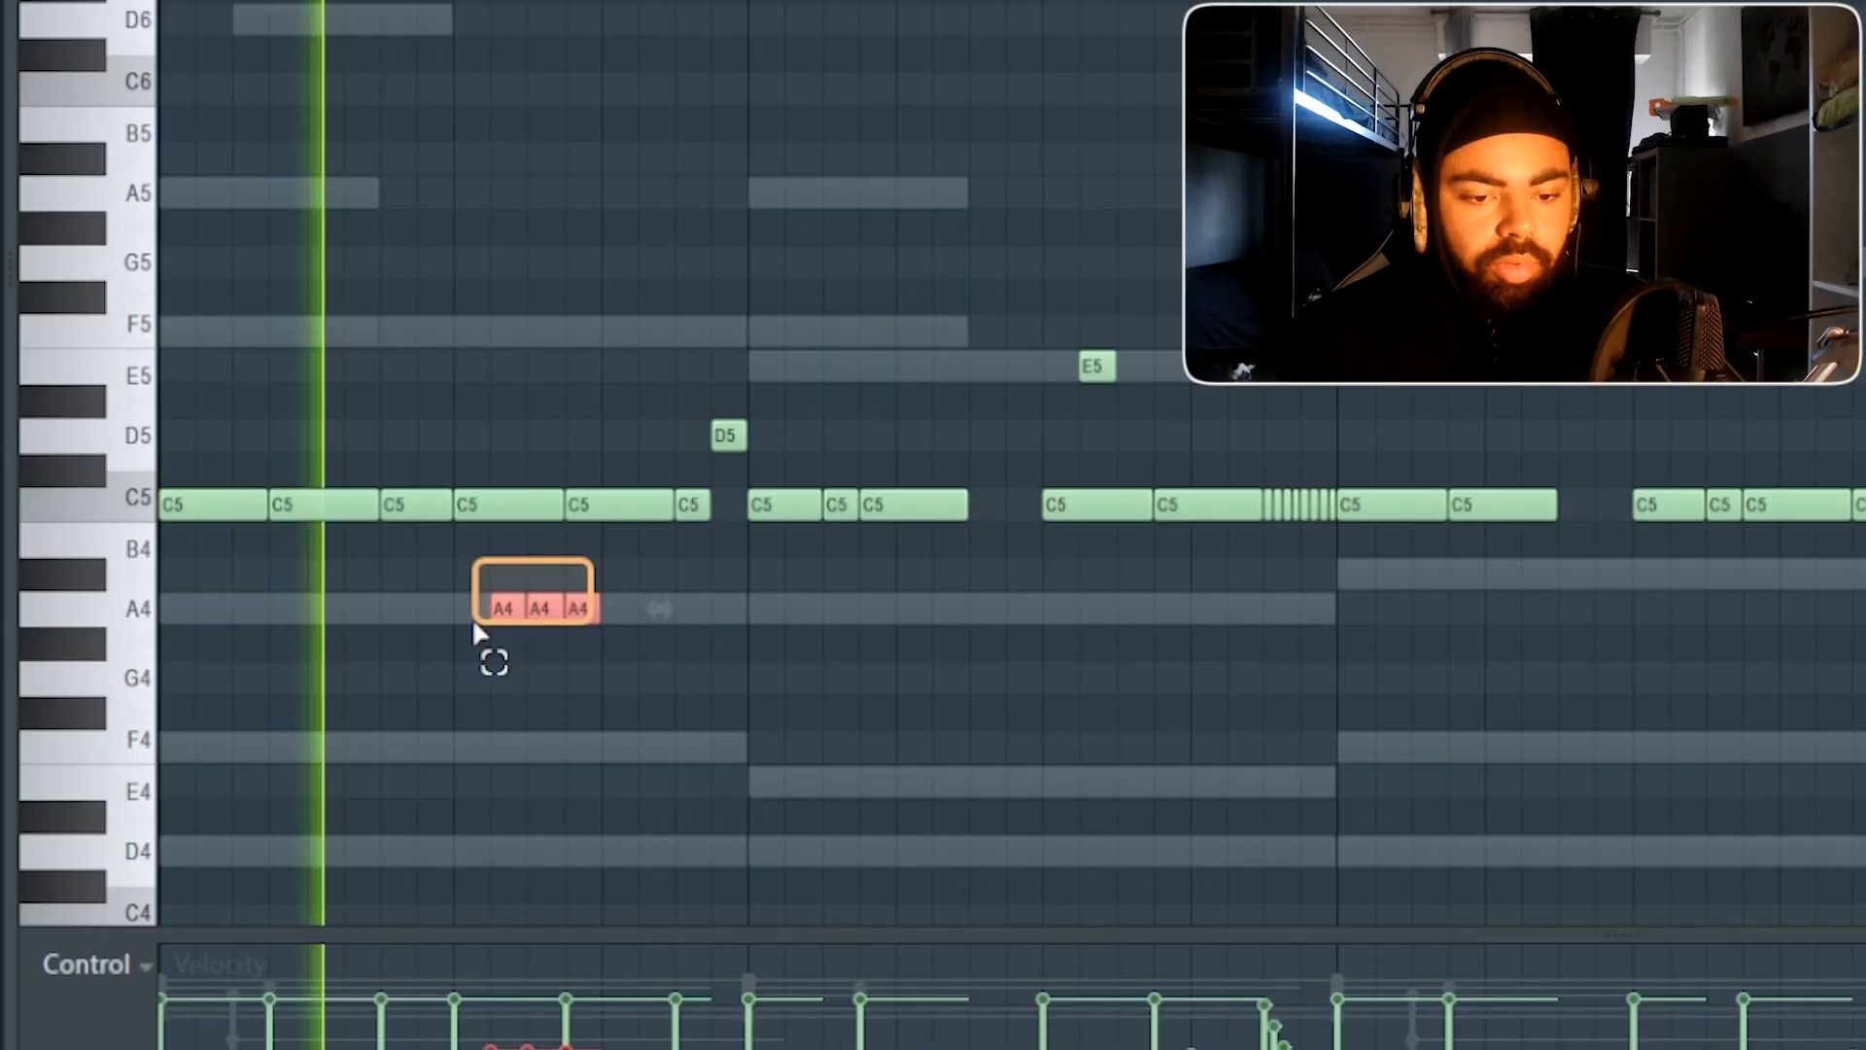
left_click(691, 696)
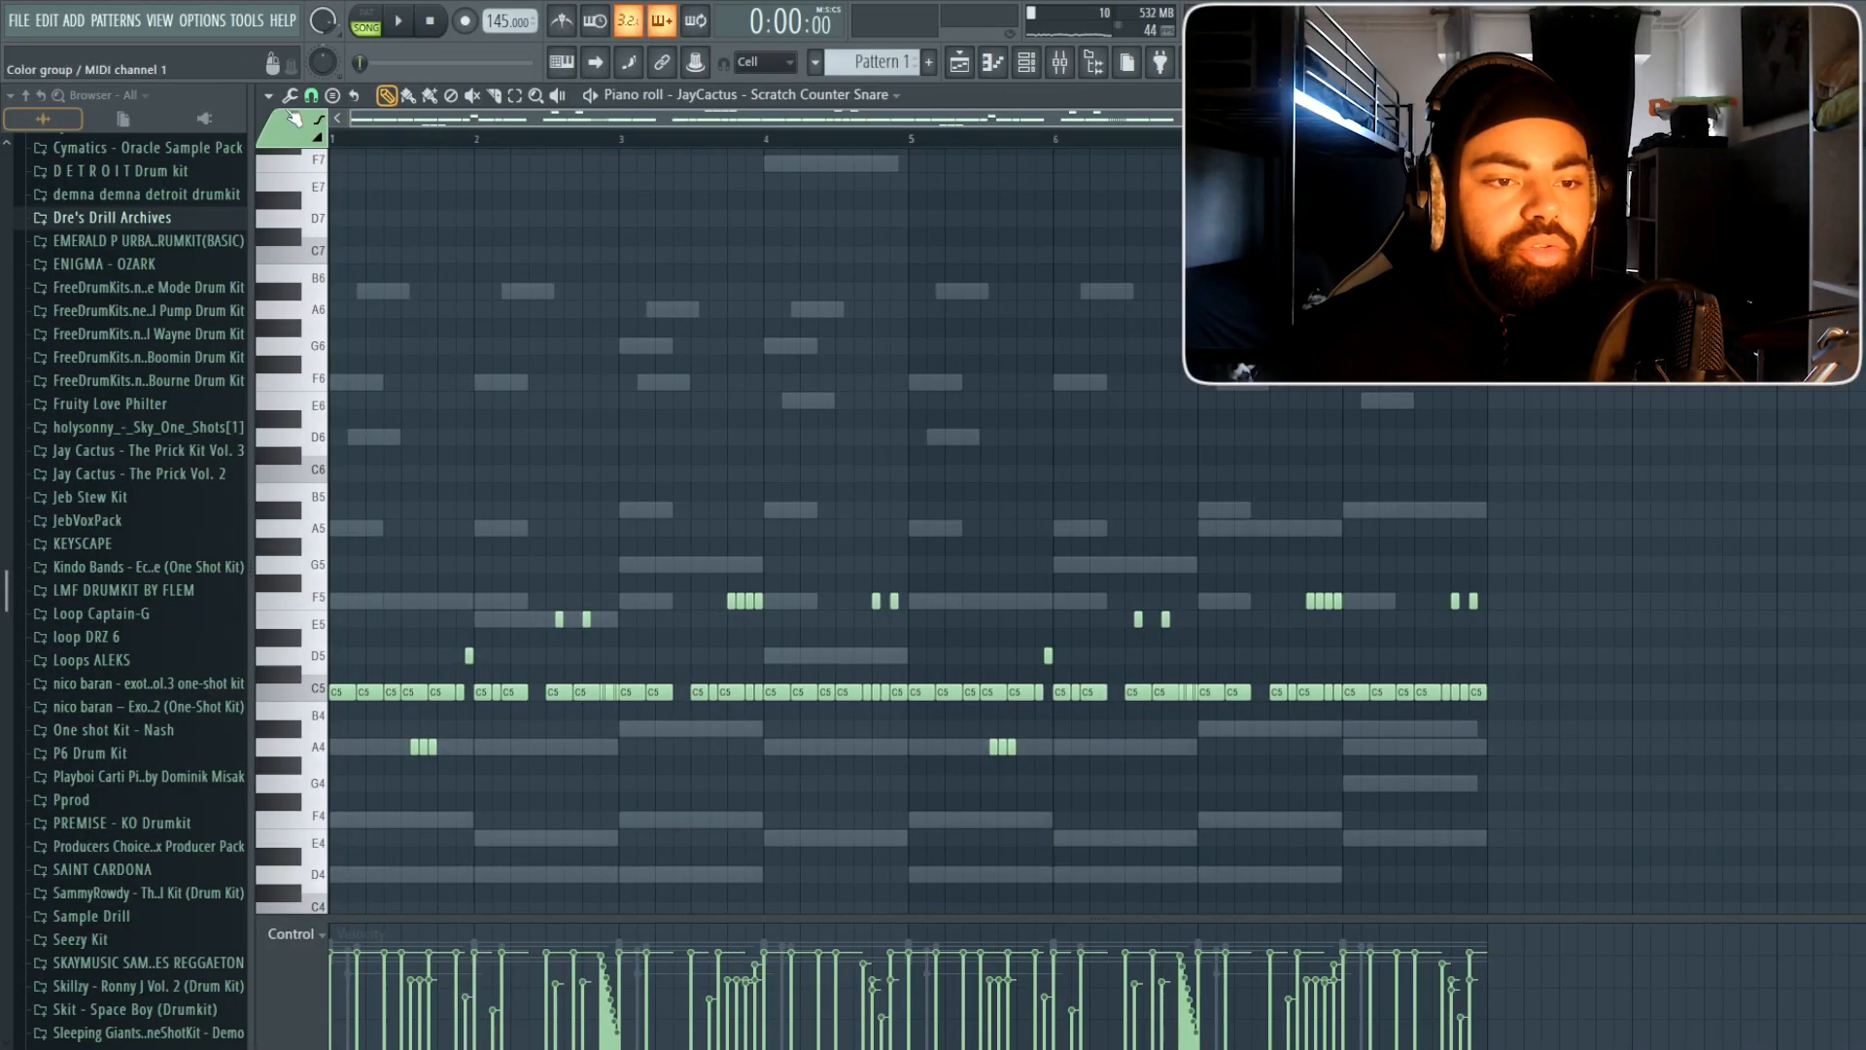
Randomize the panning of the counter snare notes using only the randomizer's Levels section with Bipolar on, and listen to the result.
left_click(289, 95)
left_click(360, 444)
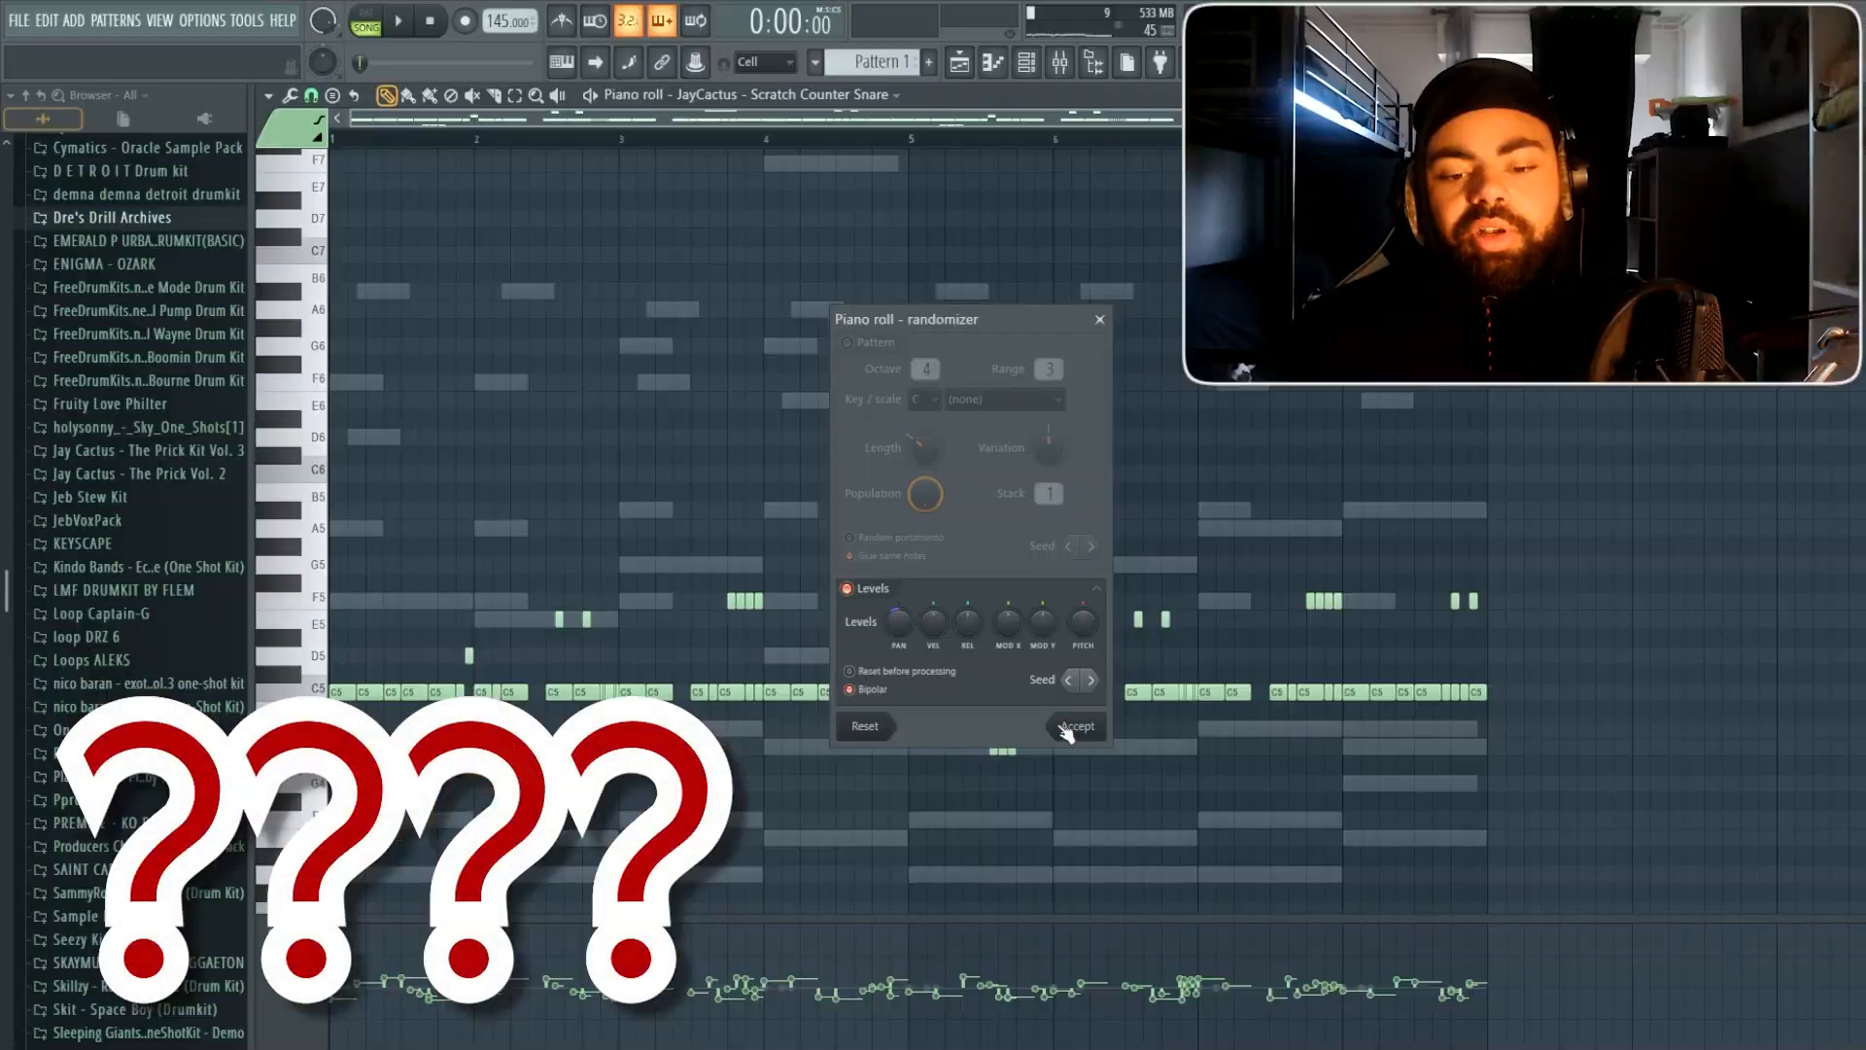
left_click(1075, 742)
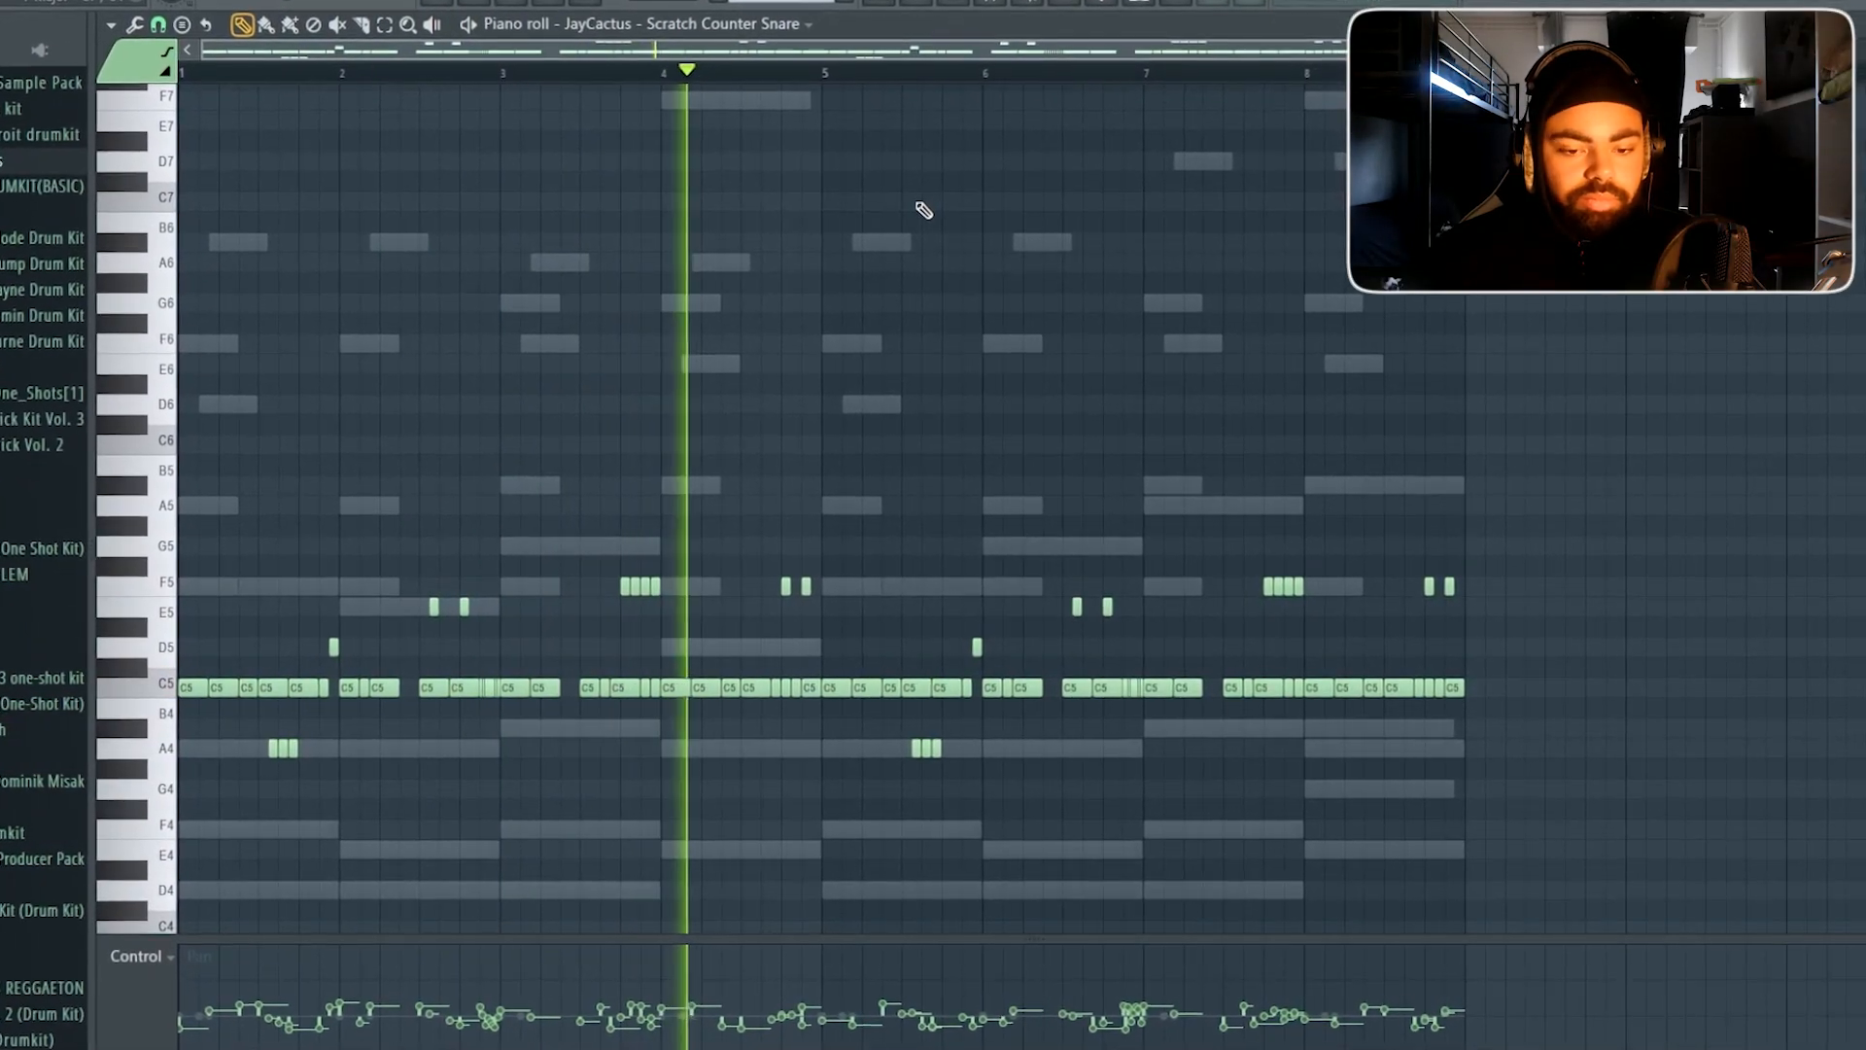
key("space")
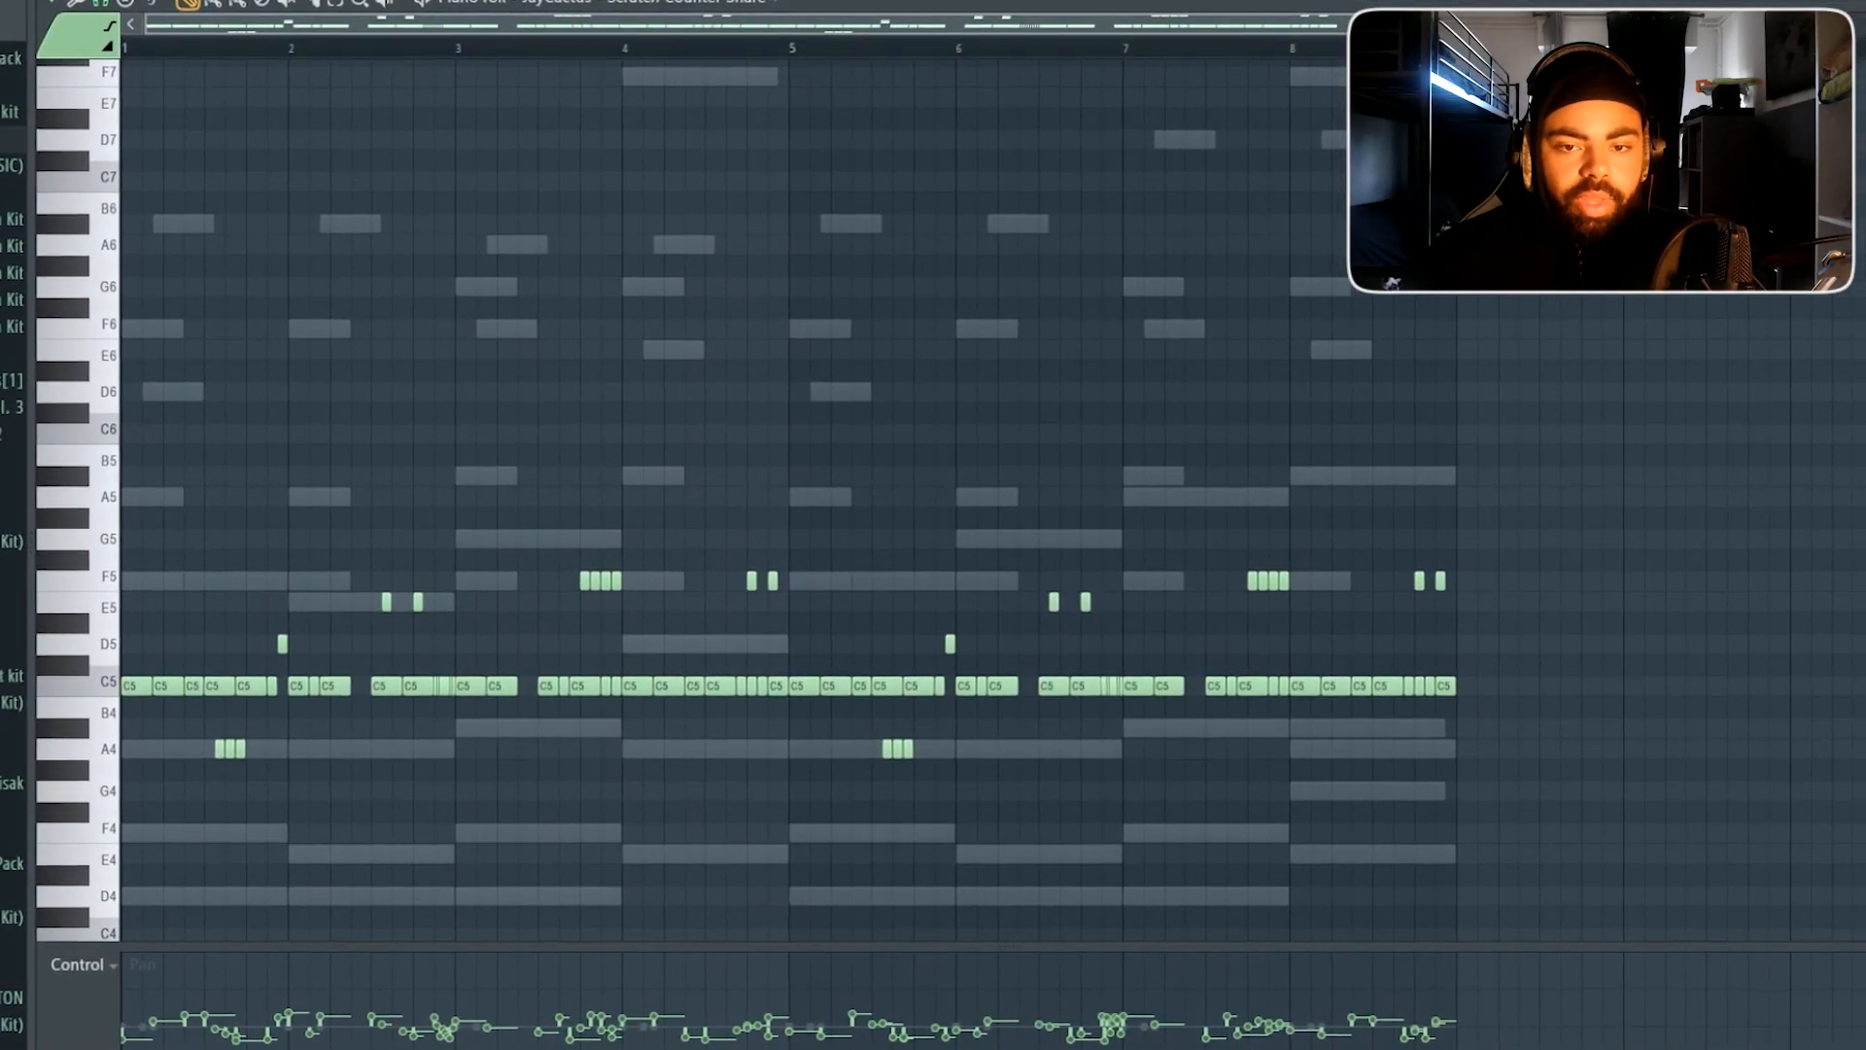
Open the Snare (1) channel in the piano roll and duplicate its two-bar snare pattern.
key("F6")
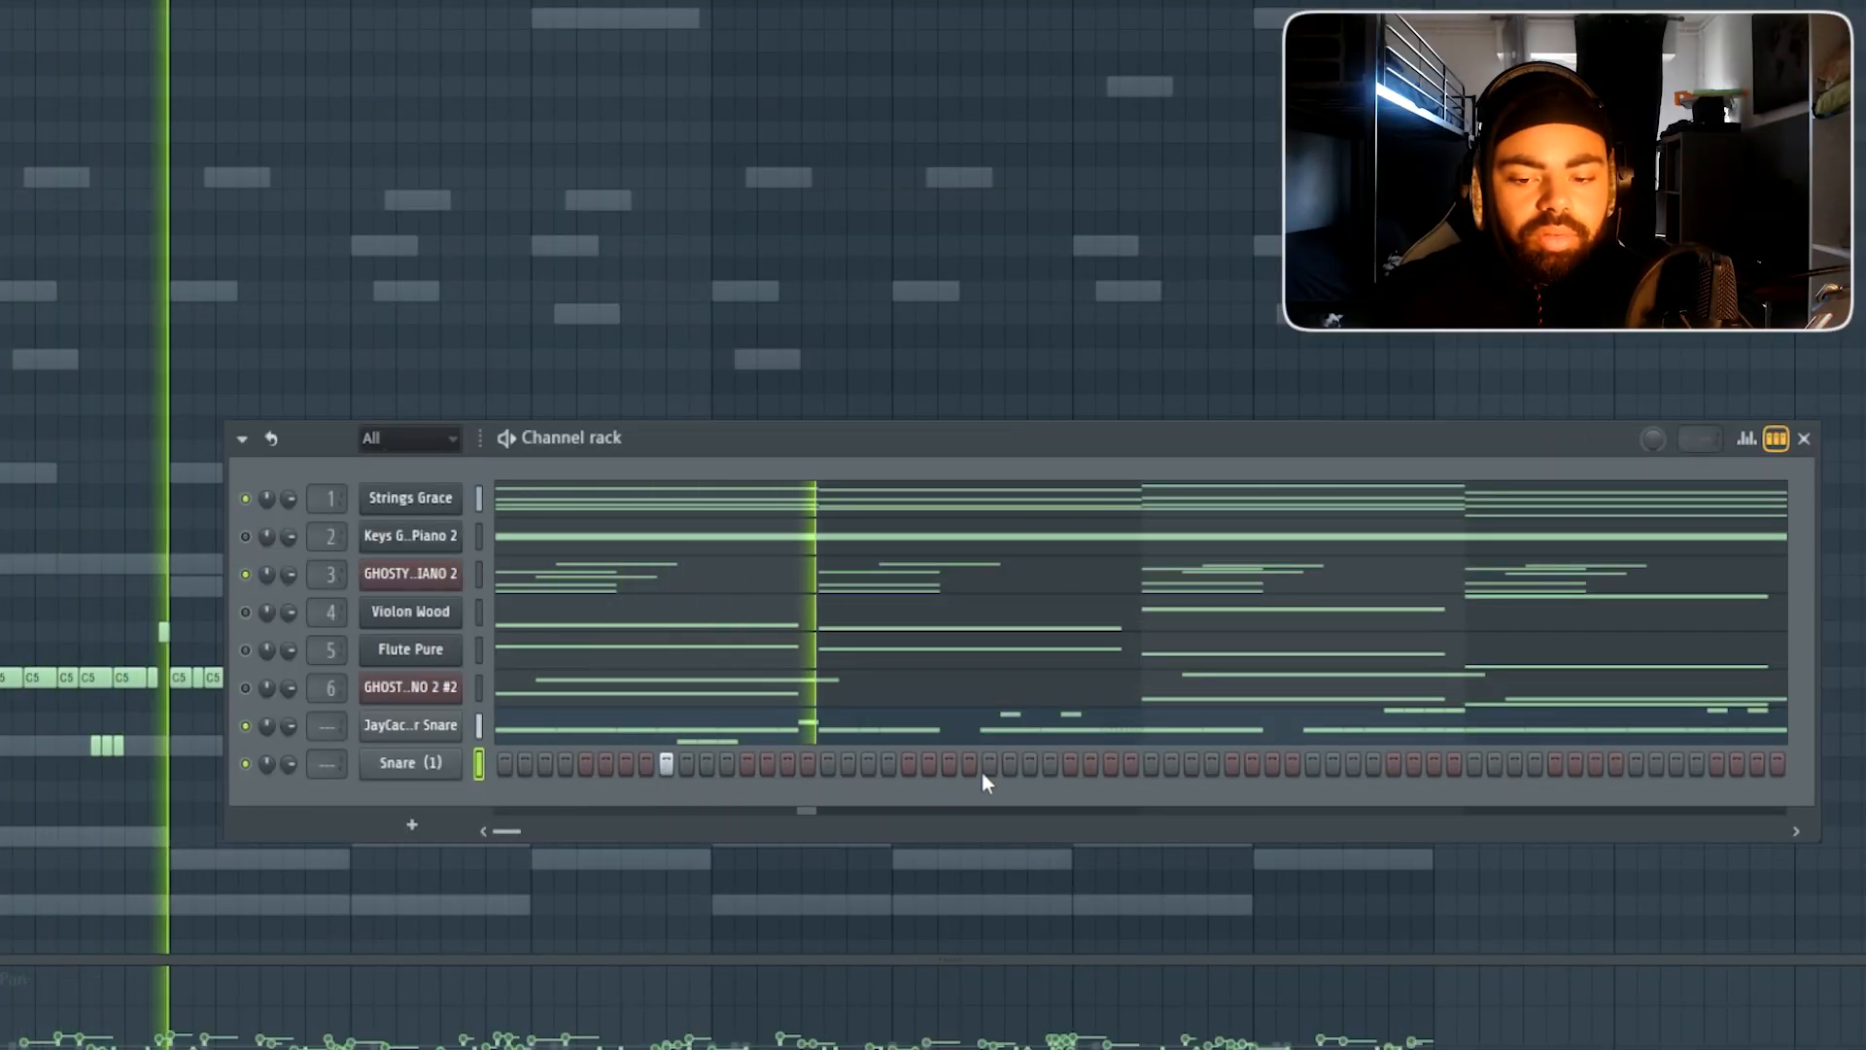
right_click(452, 762)
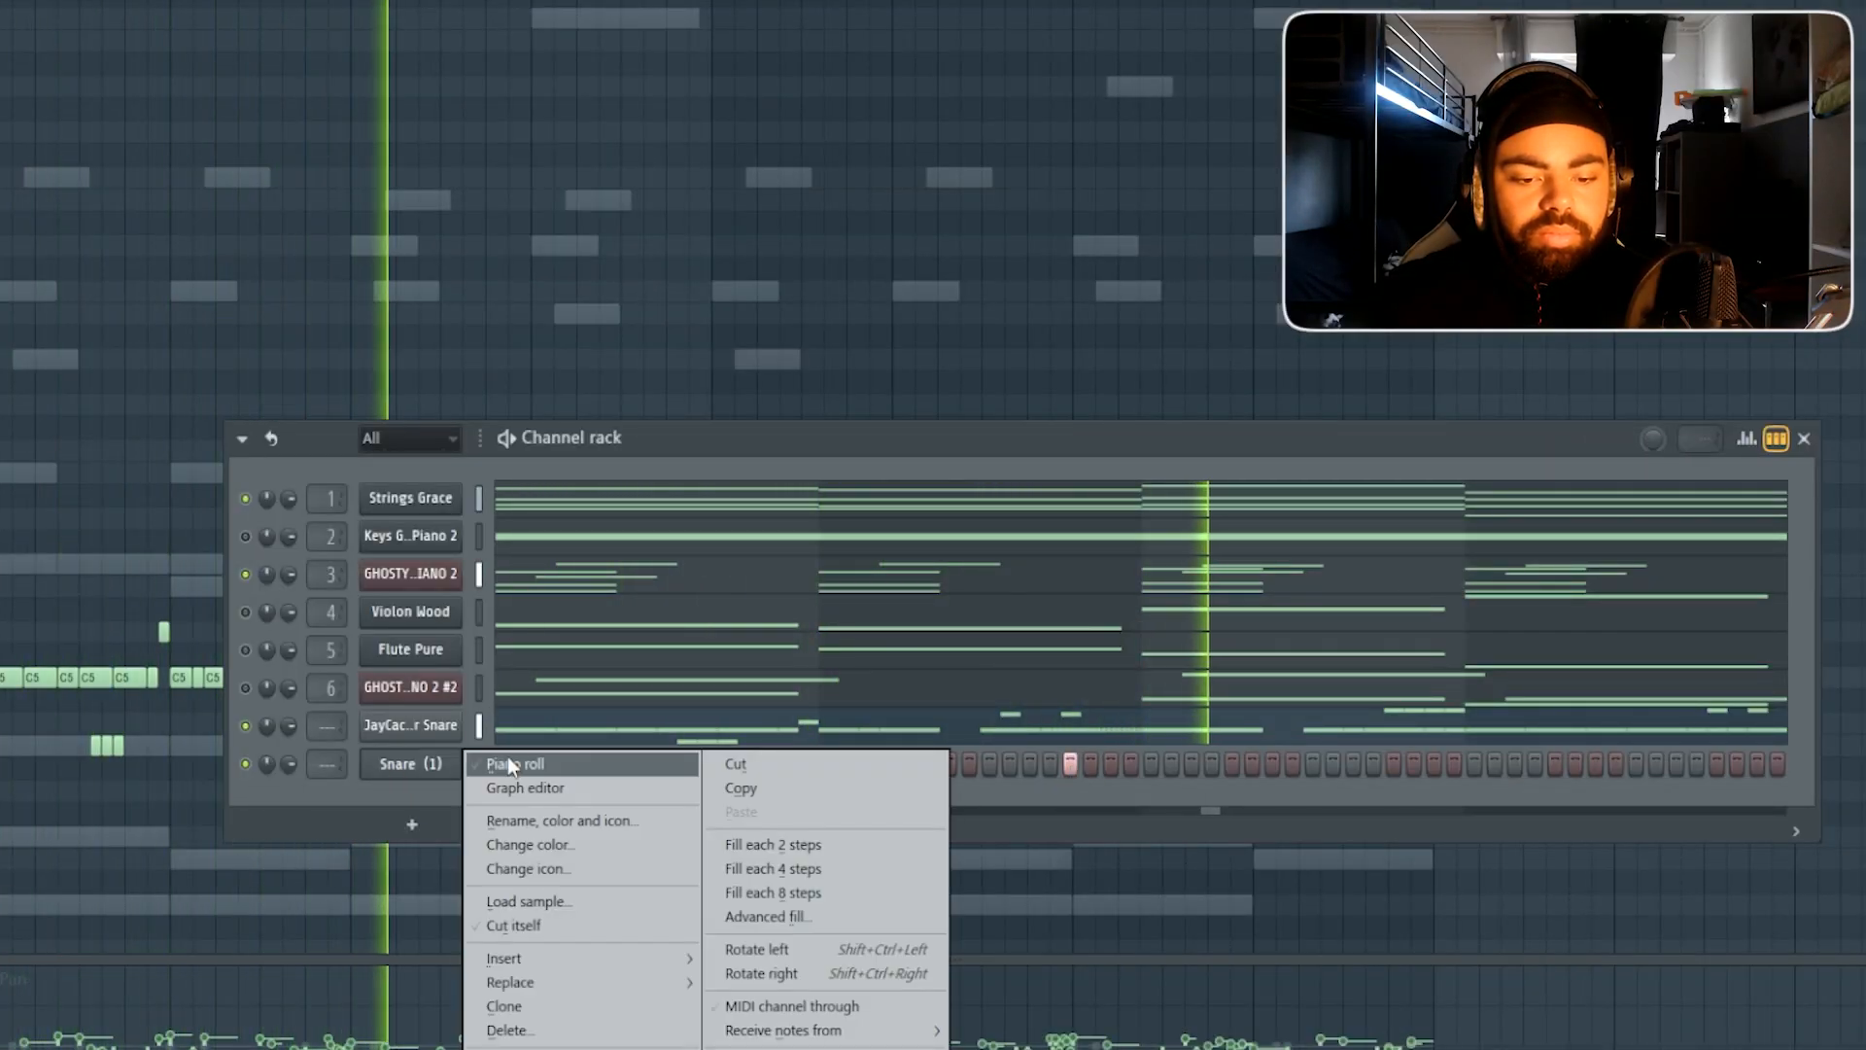
left_click(511, 762)
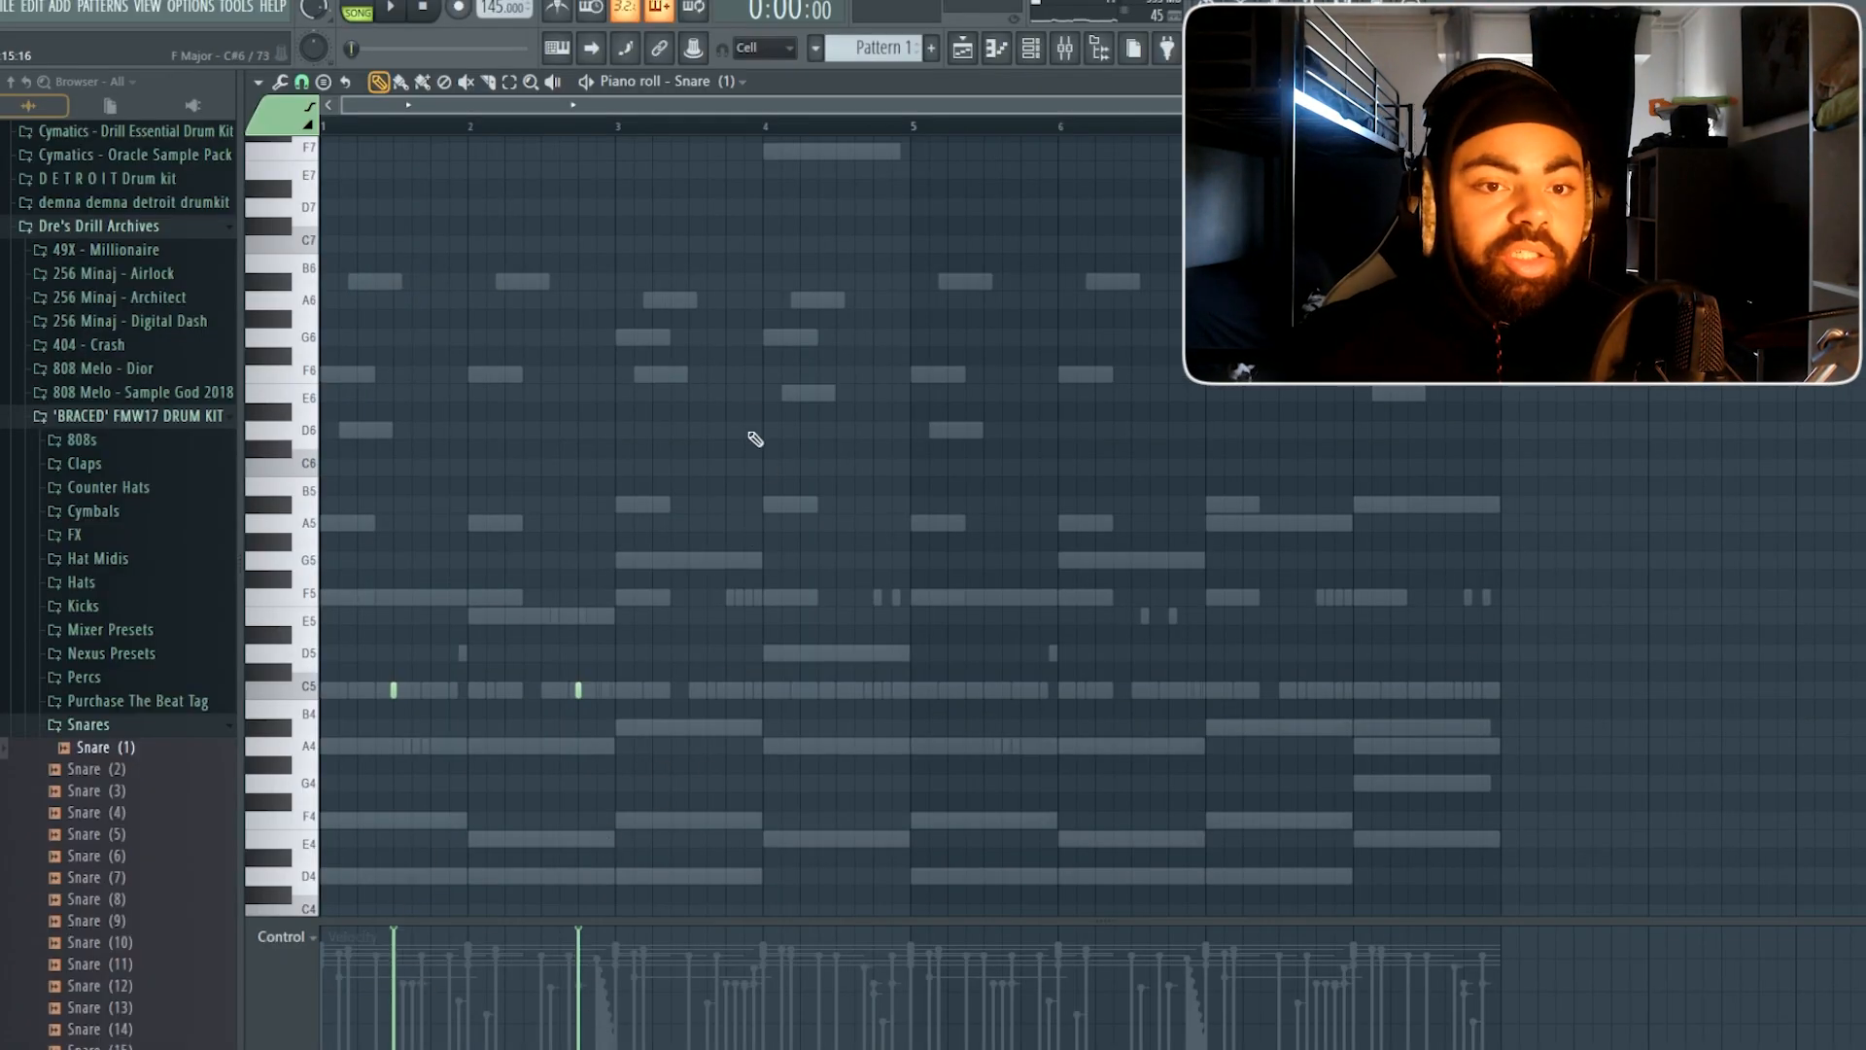
left_click_drag(503, 159, 225, 277)
key("ctrl+b")
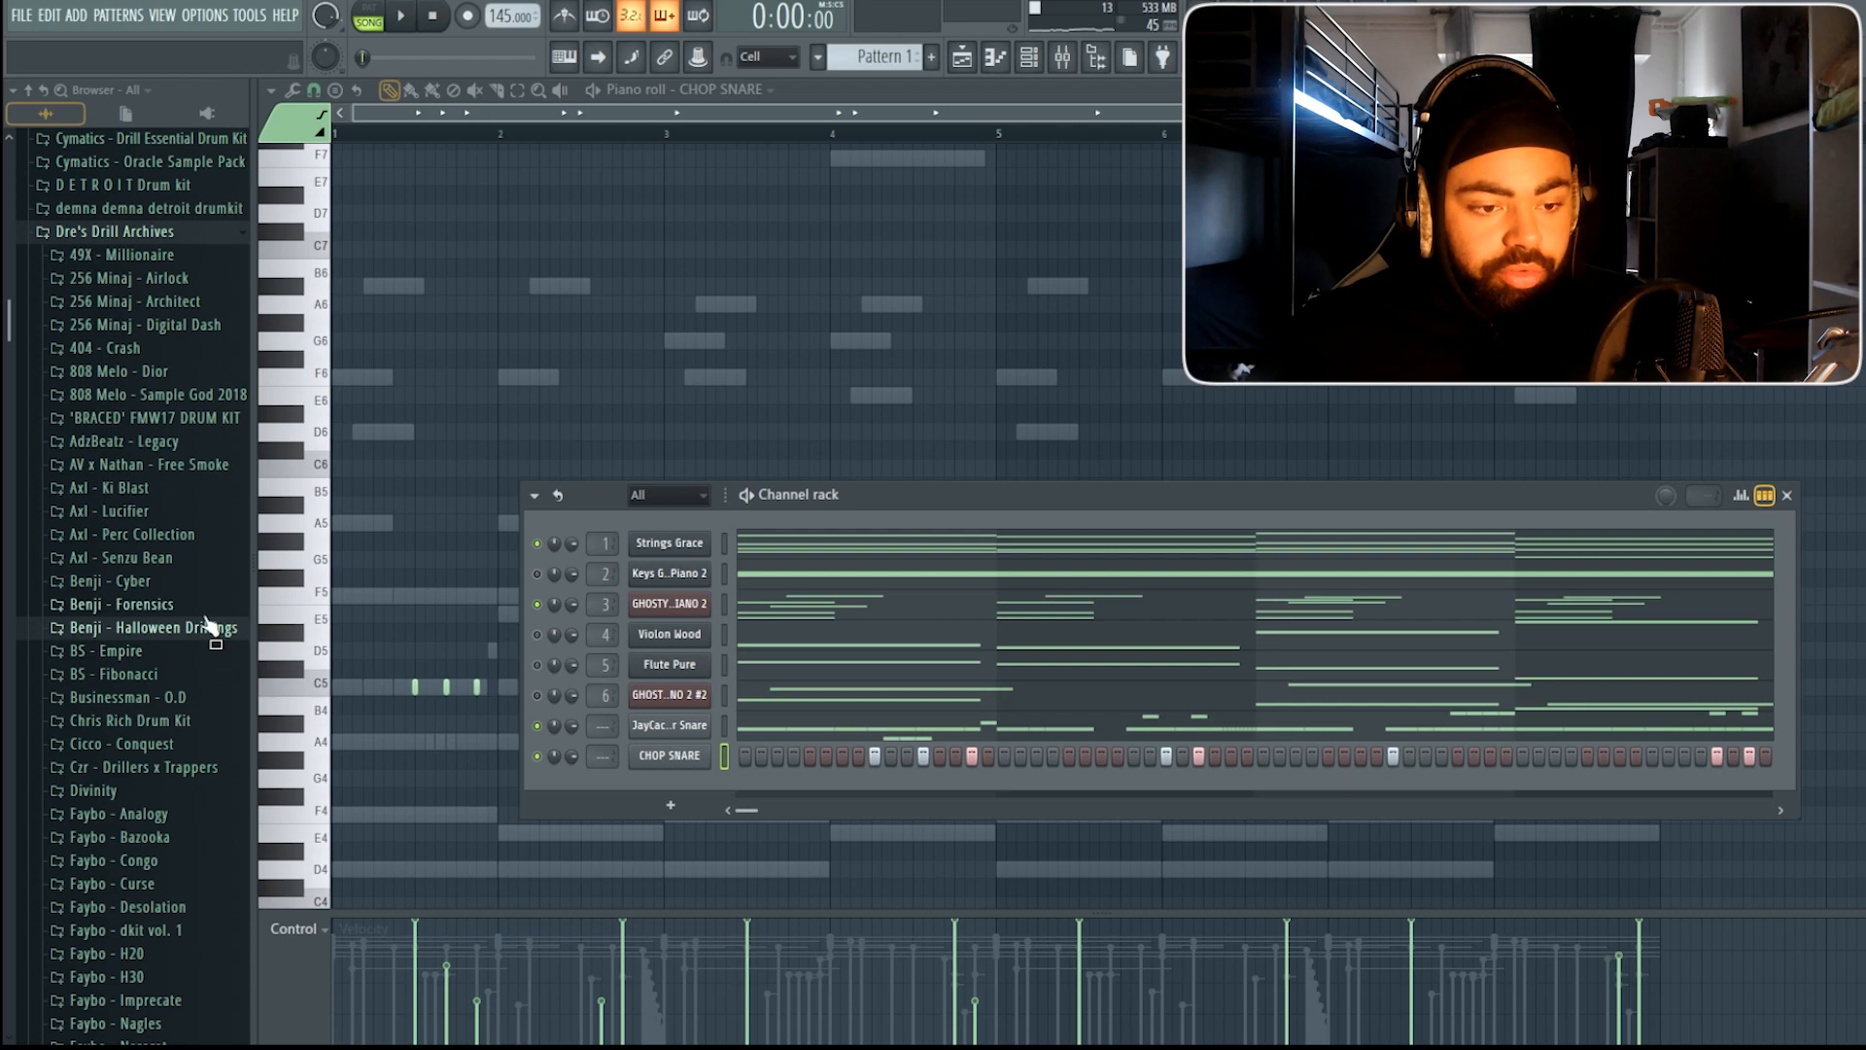
Browse Dre's Drill Archives for another drum sample and add three C5 notes in bar 4 of the [GHOSTY] VISA channel.
left_click(207, 625)
left_click(205, 627)
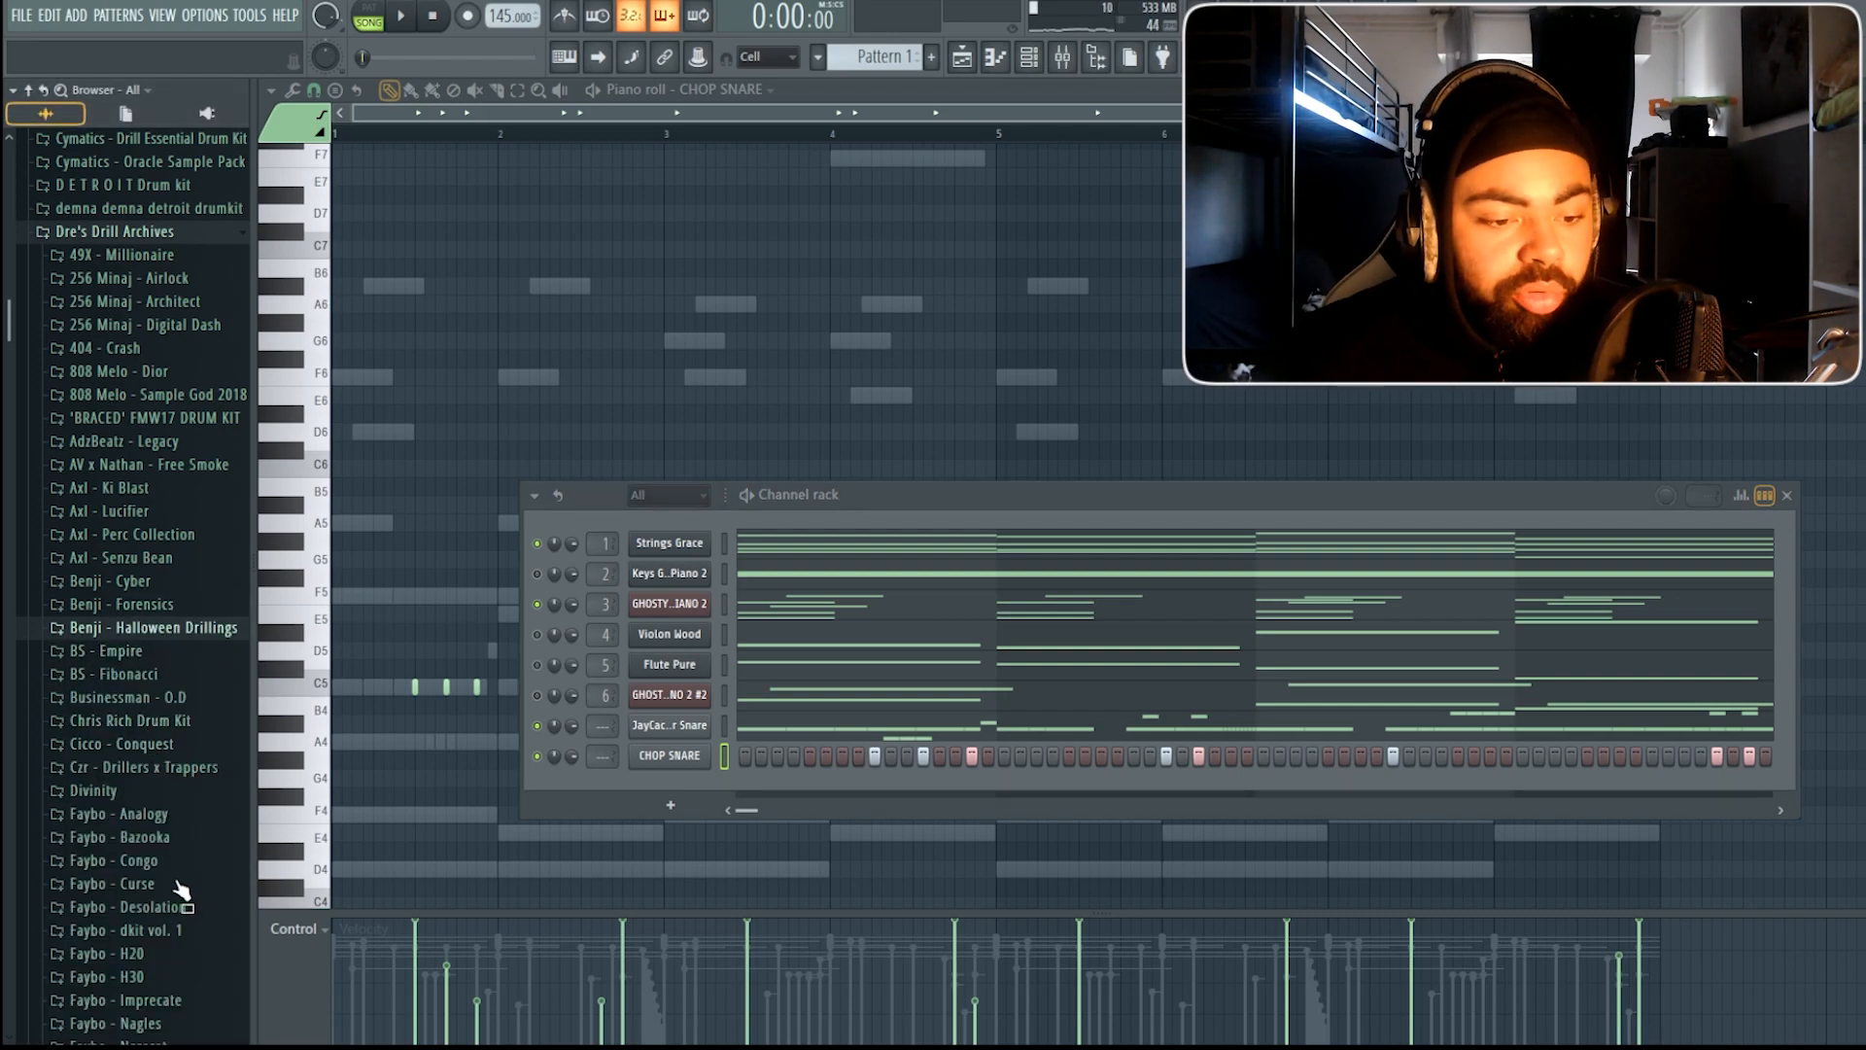
scroll(213, 880, "down", 5)
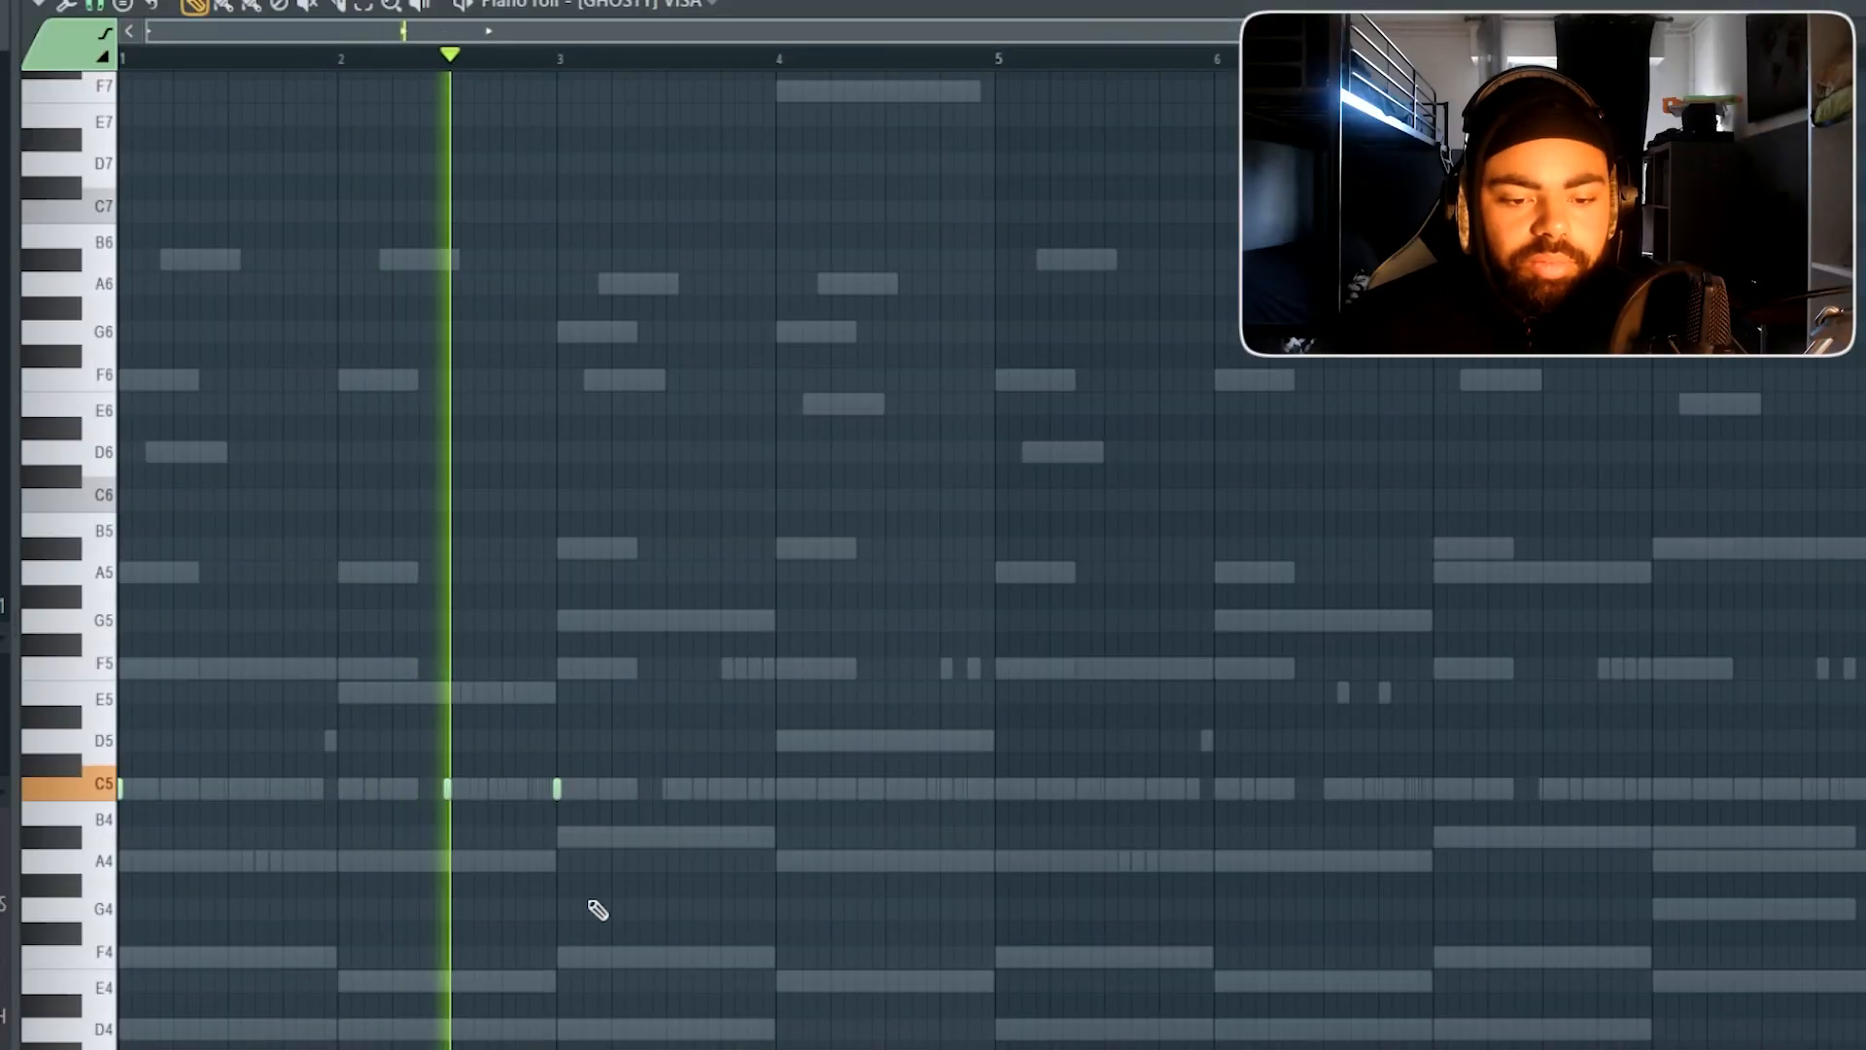
scroll(691, 758, "down", 4)
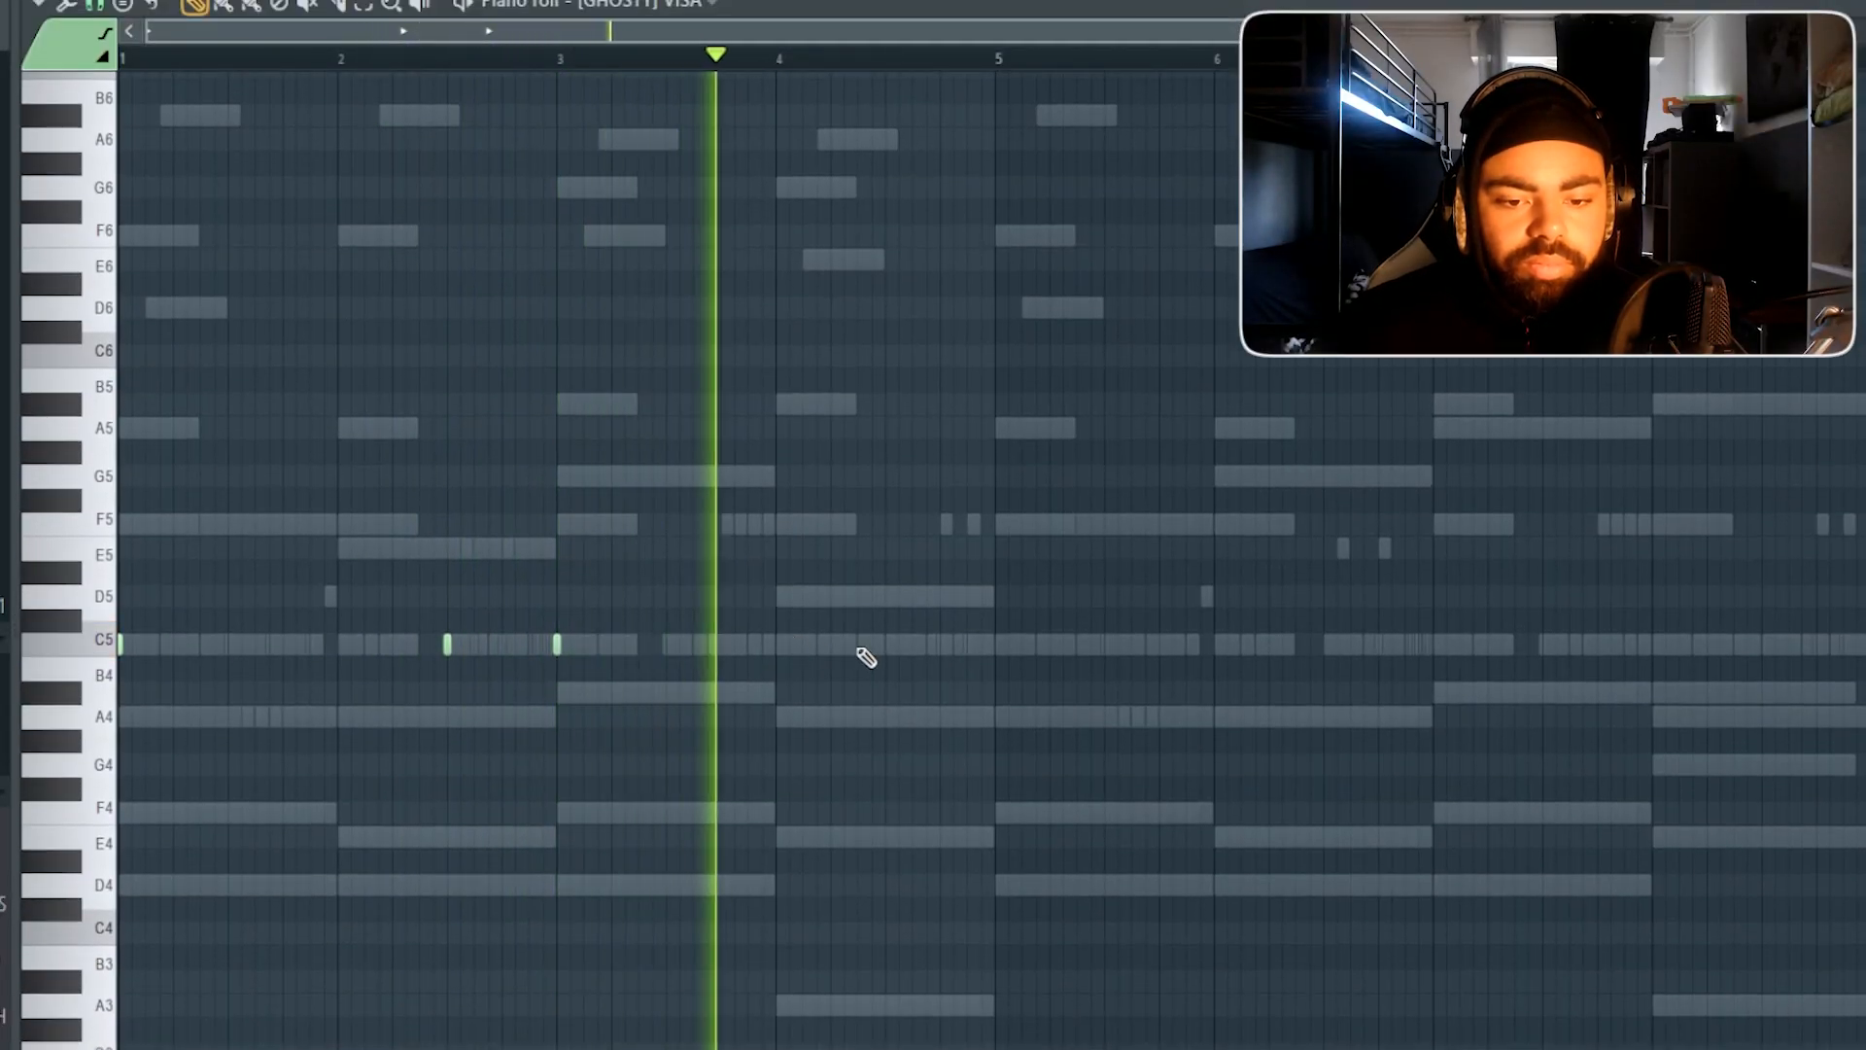
left_click(831, 643)
left_click(873, 644)
left_click(941, 643)
key("space")
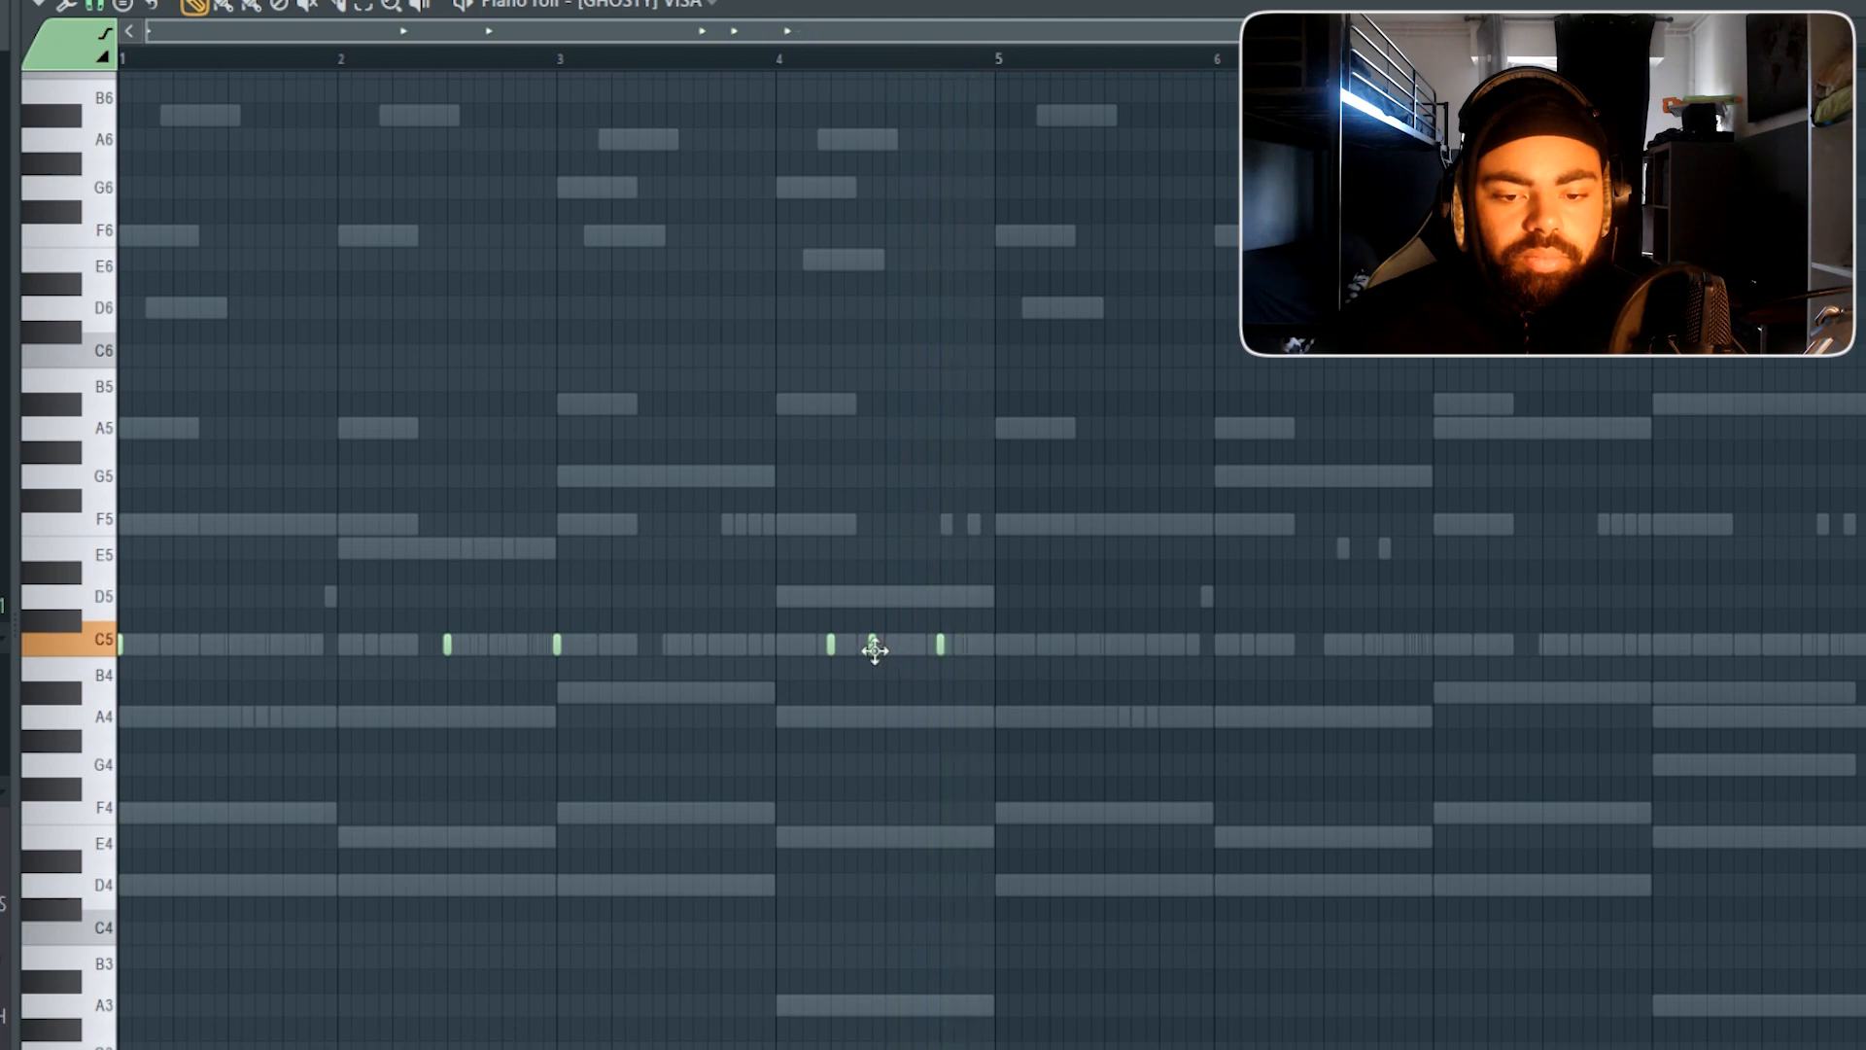
key("space")
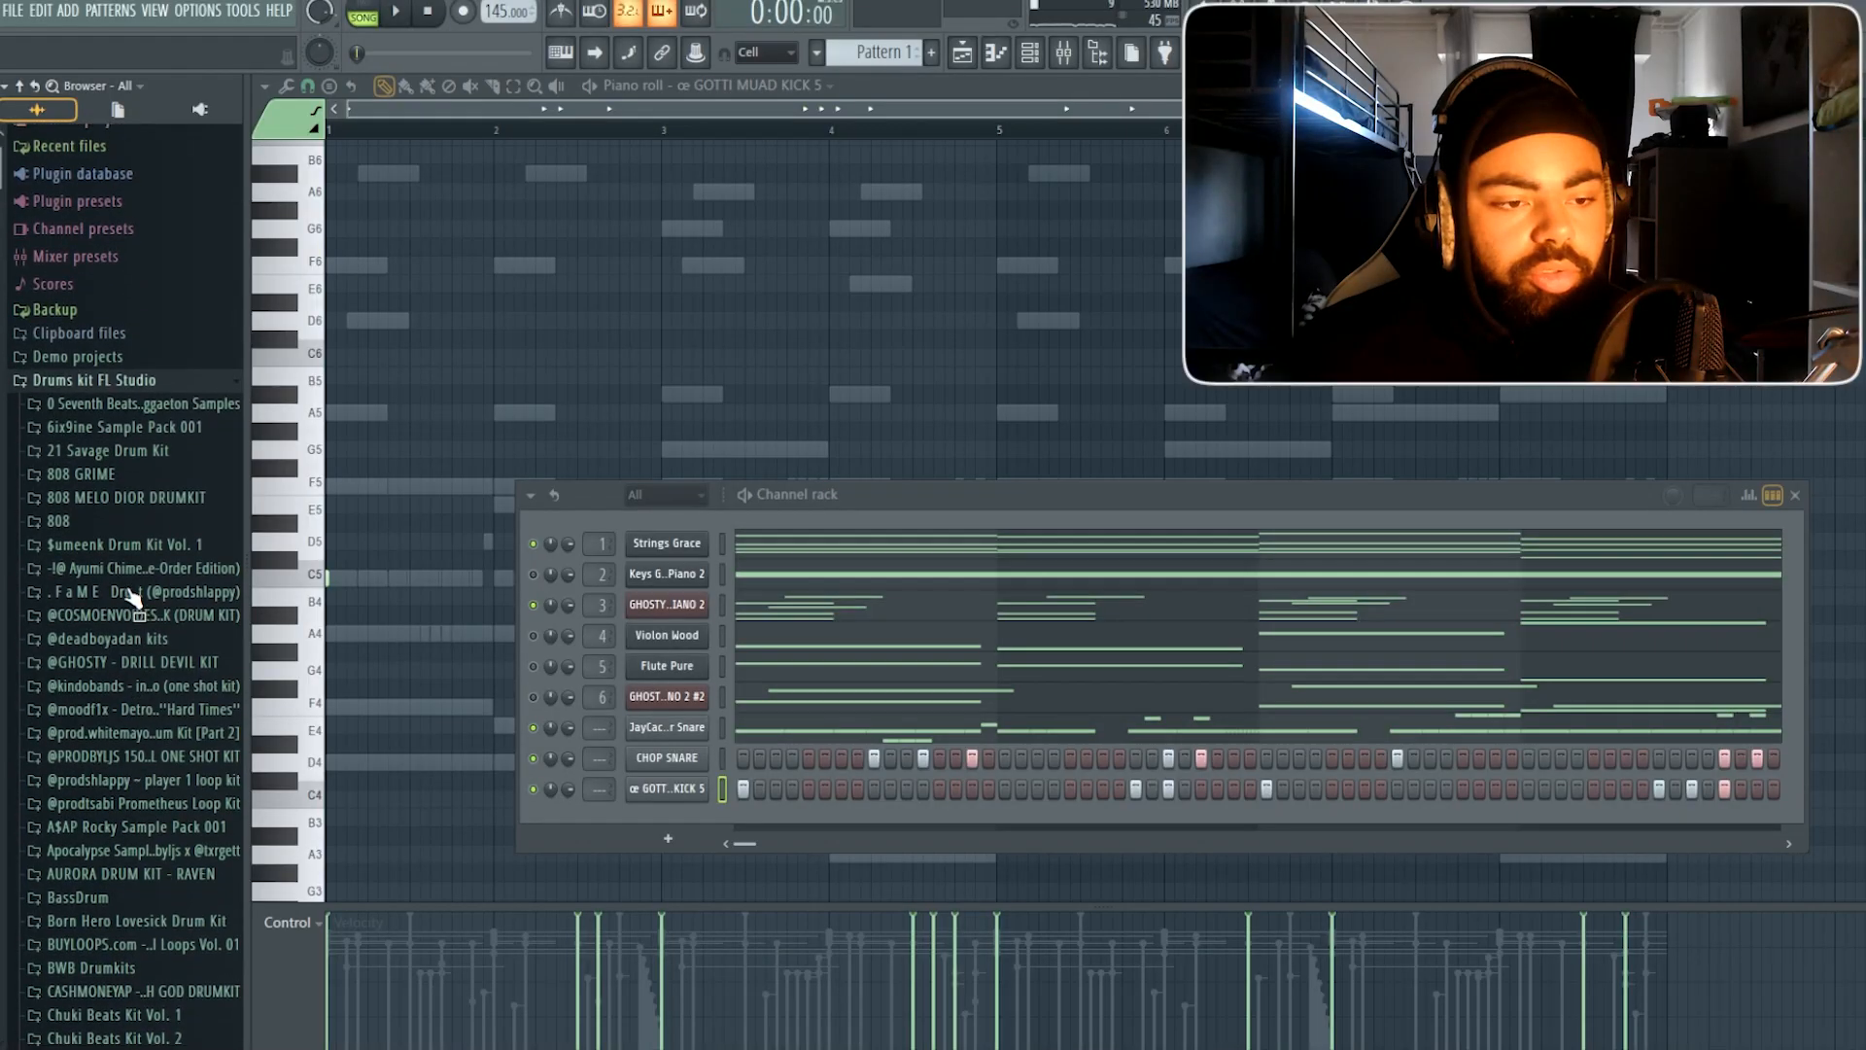
Remove the SHOTTA hit at step 7 and place hits at steps 9, 17 and 25.
scroll(123, 584, "up", 1)
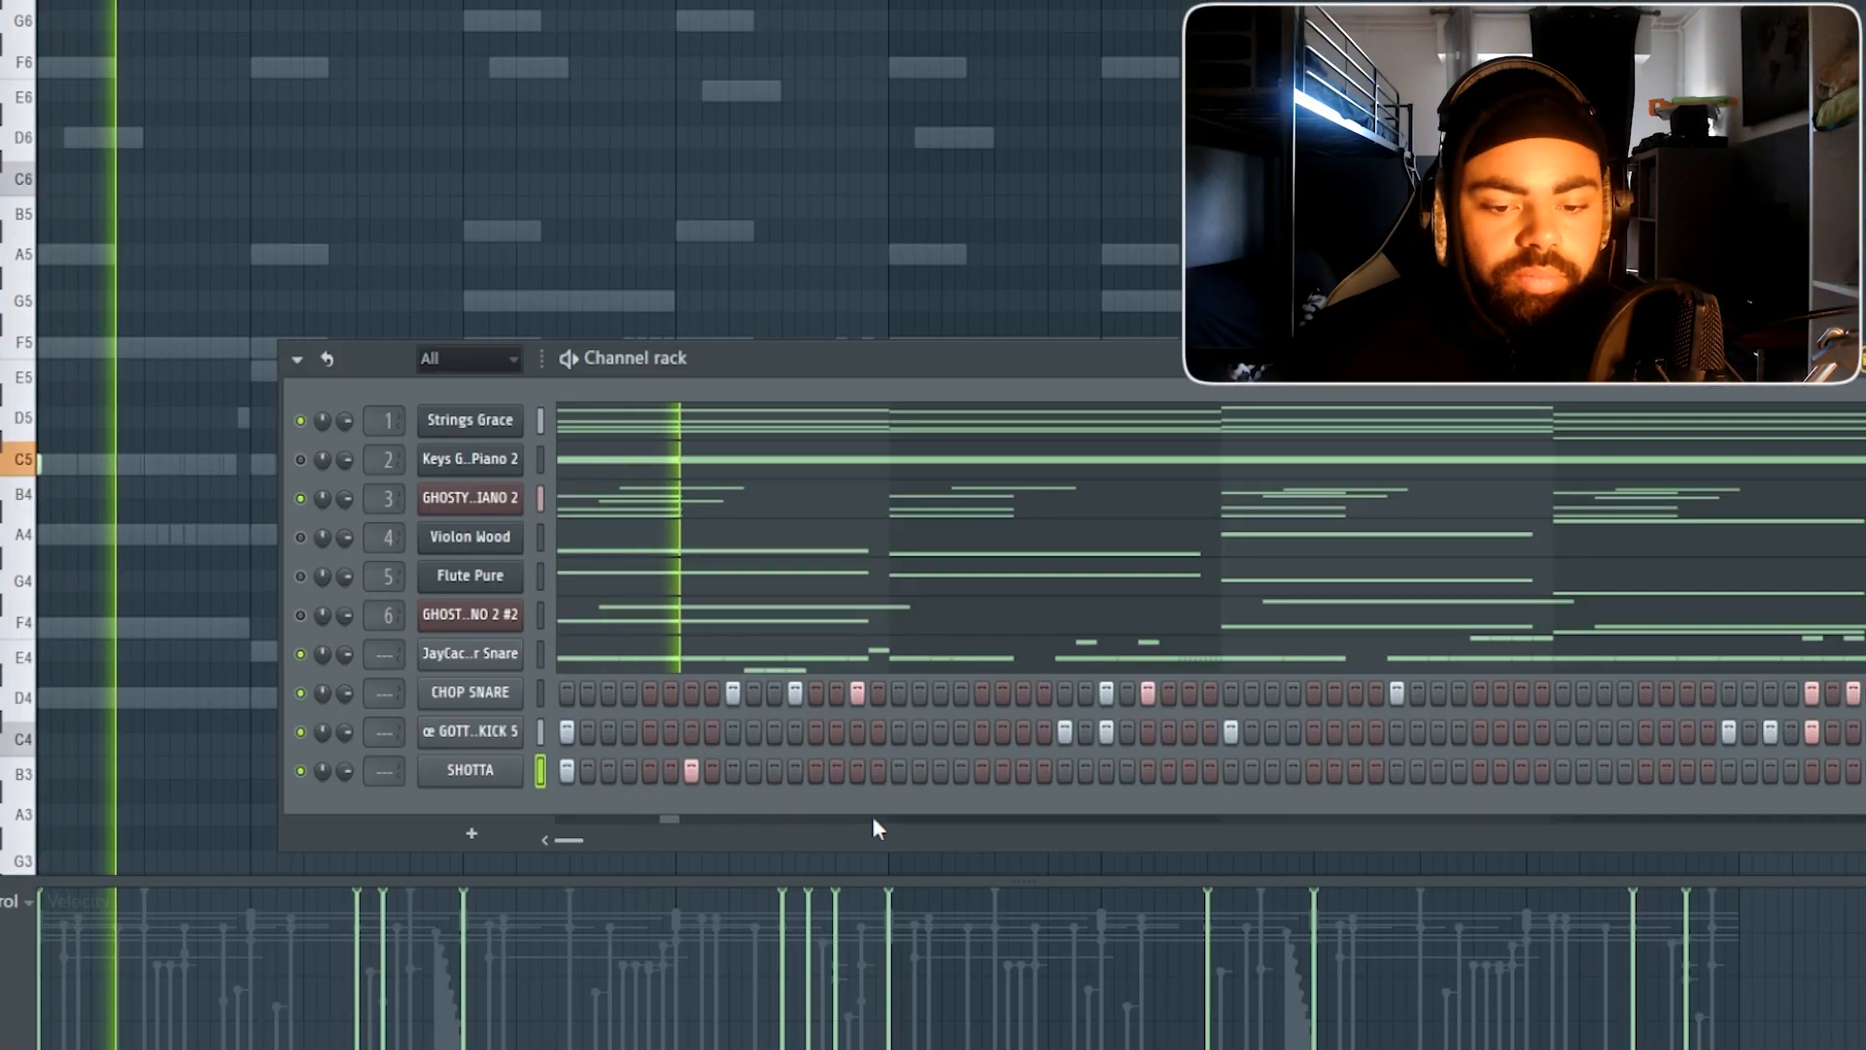
right_click(691, 771)
left_click(733, 771)
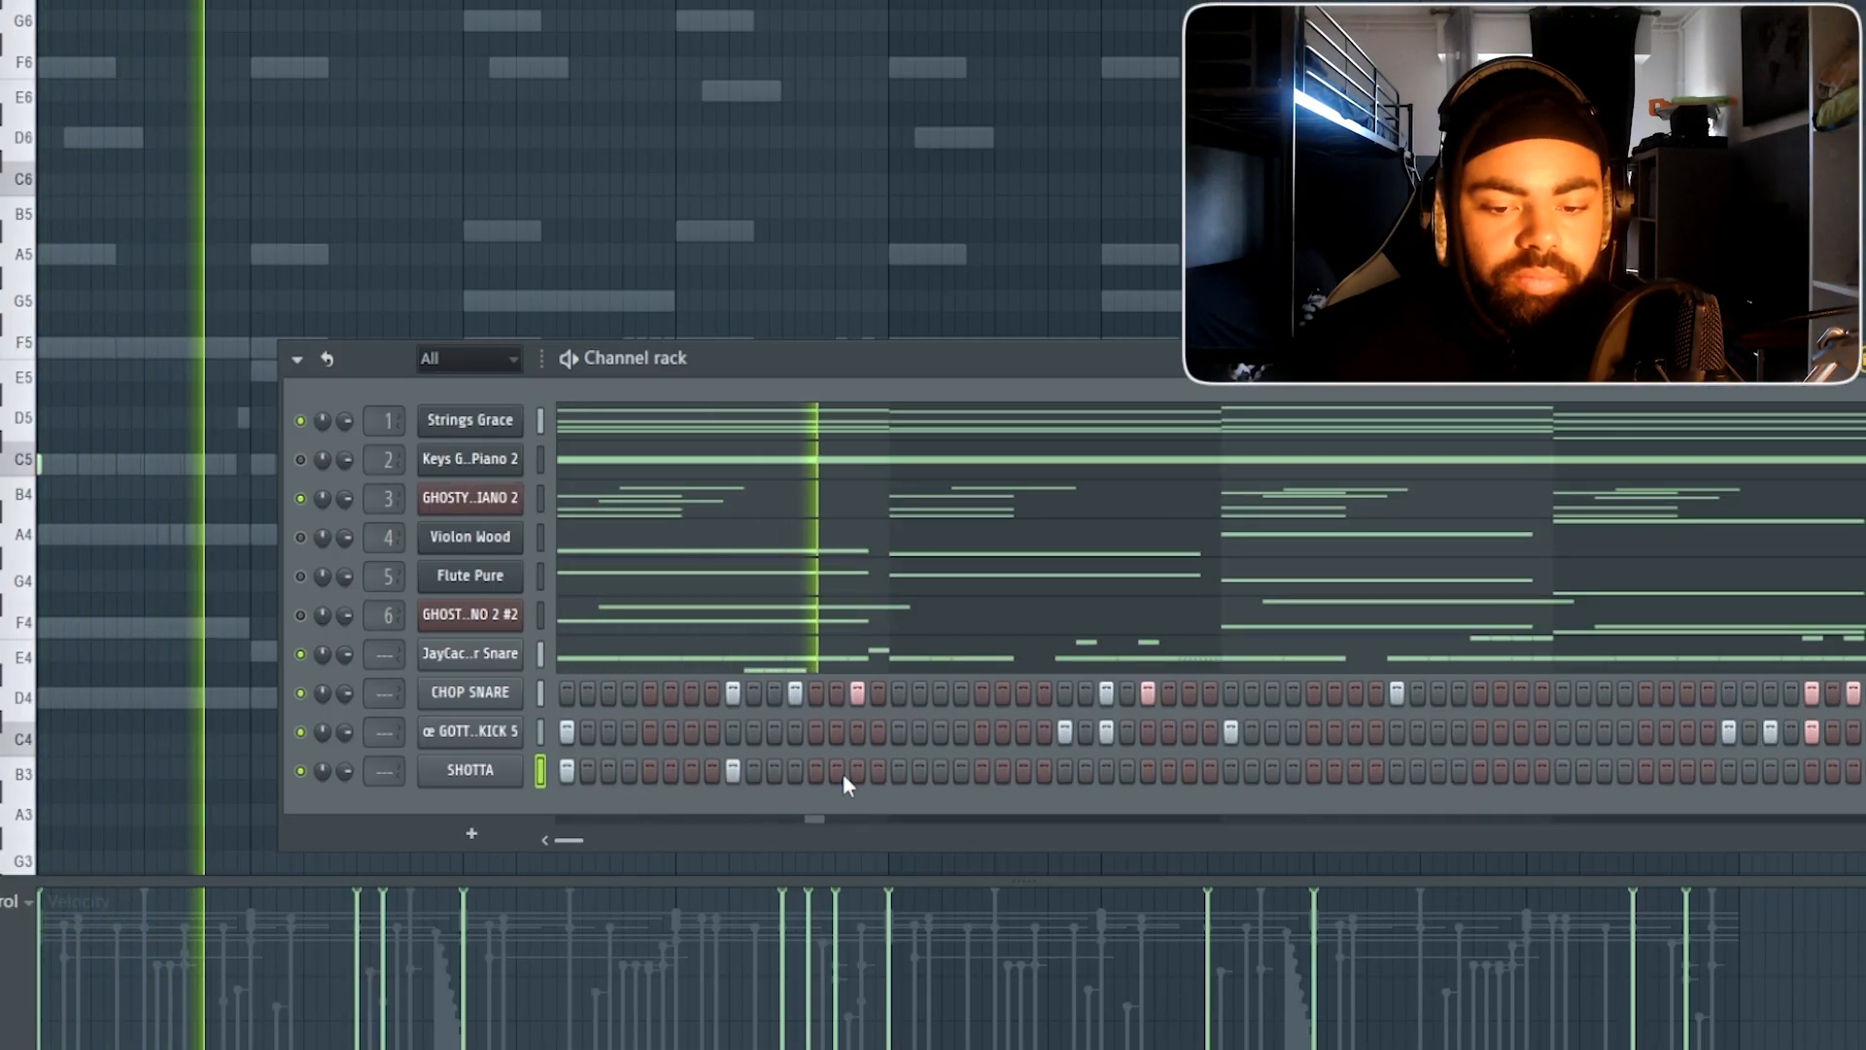
left_click(899, 771)
left_click(1065, 771)
Taper the velocities of the four SHOTTA hits downward and duplicate the two-bar pattern into bars 3 and 4 in the piano roll.
right_click(515, 773)
left_click(588, 720)
right_click(515, 773)
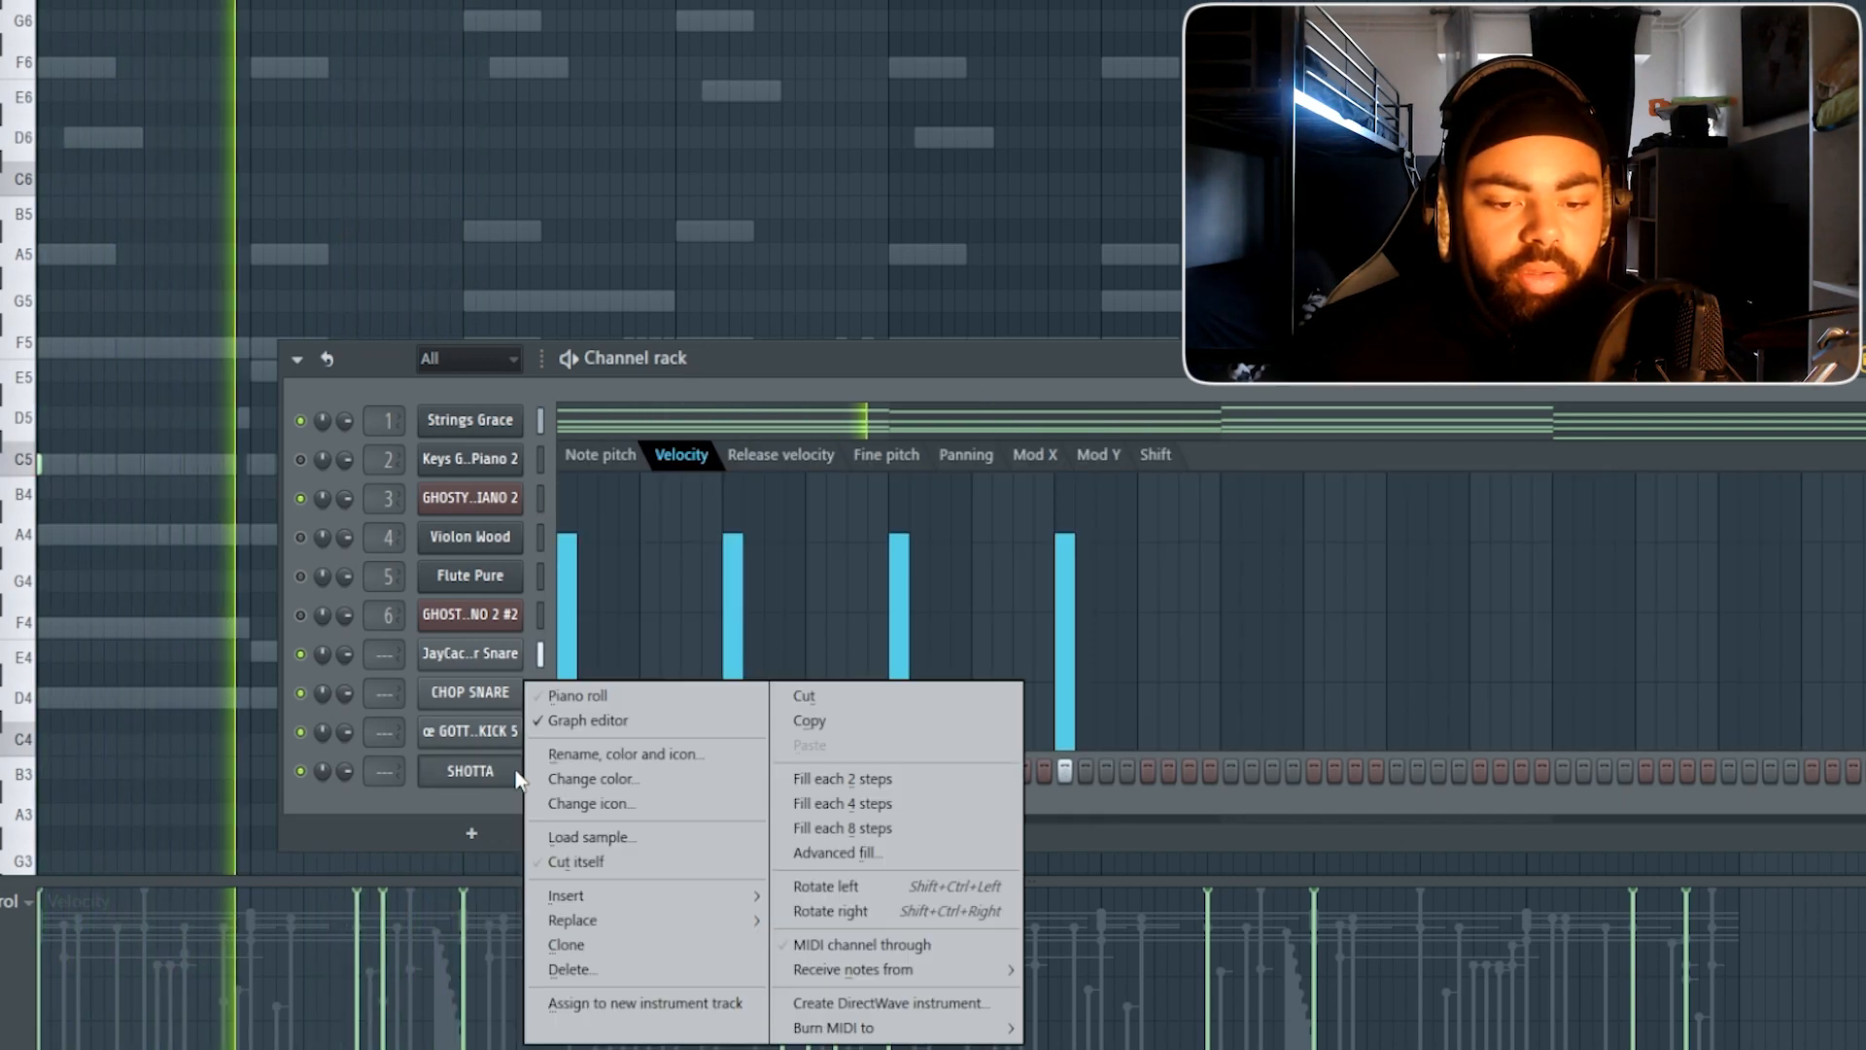
left_click(577, 694)
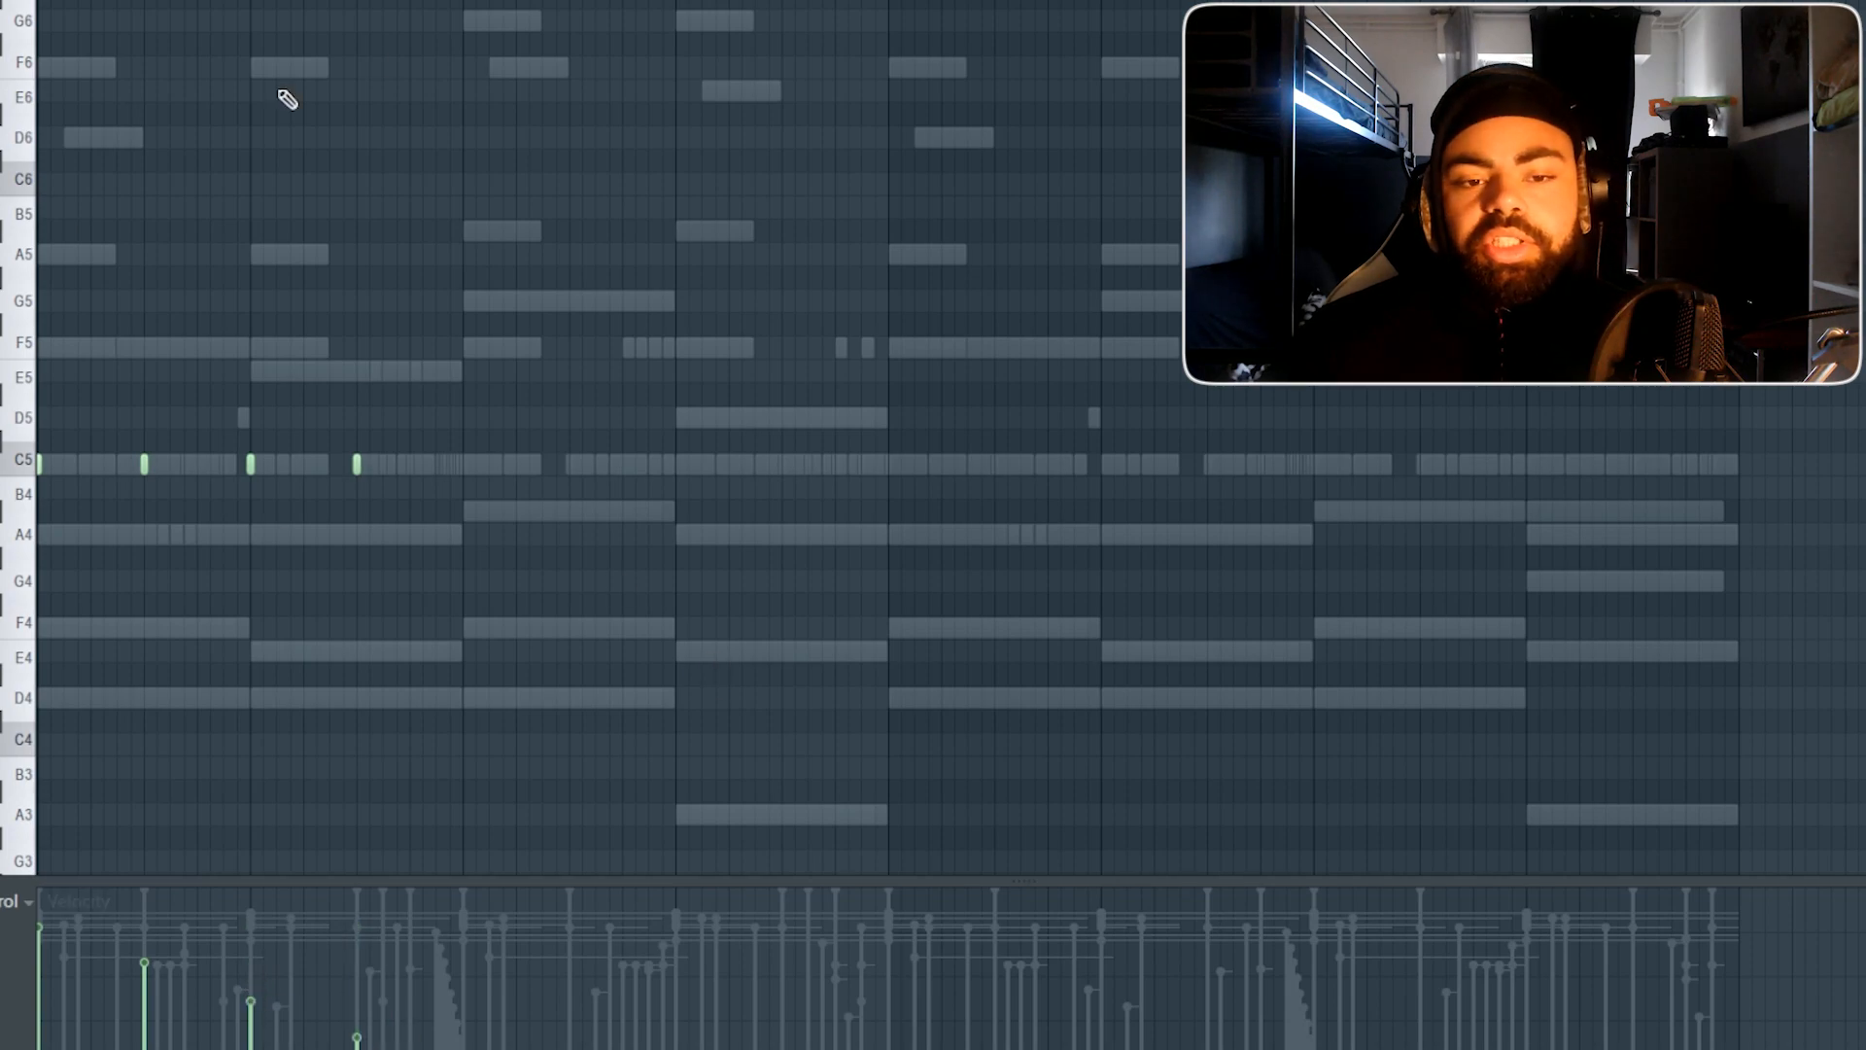
key("ctrl+b")
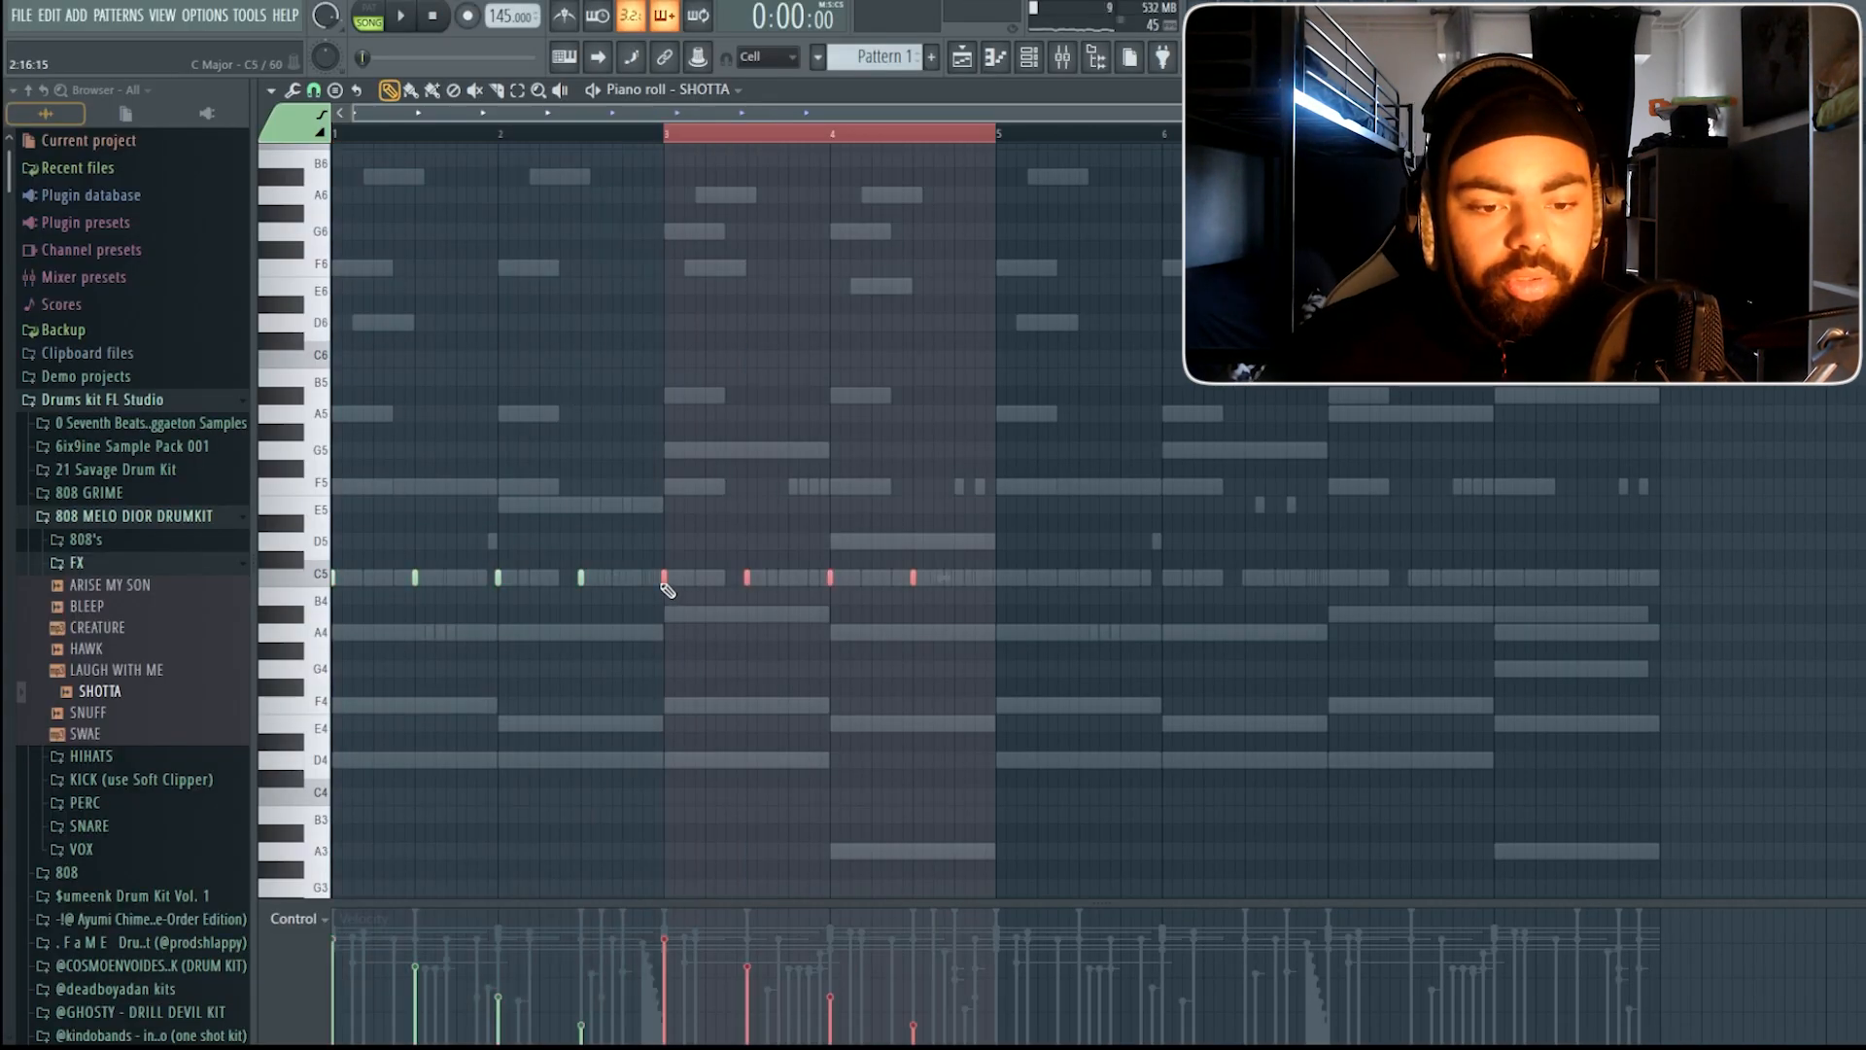
Pan the SHOTTA hits alternately right and left and bring up the channel rack while browsing the drum kits.
left_click(318, 930)
left_click(389, 965)
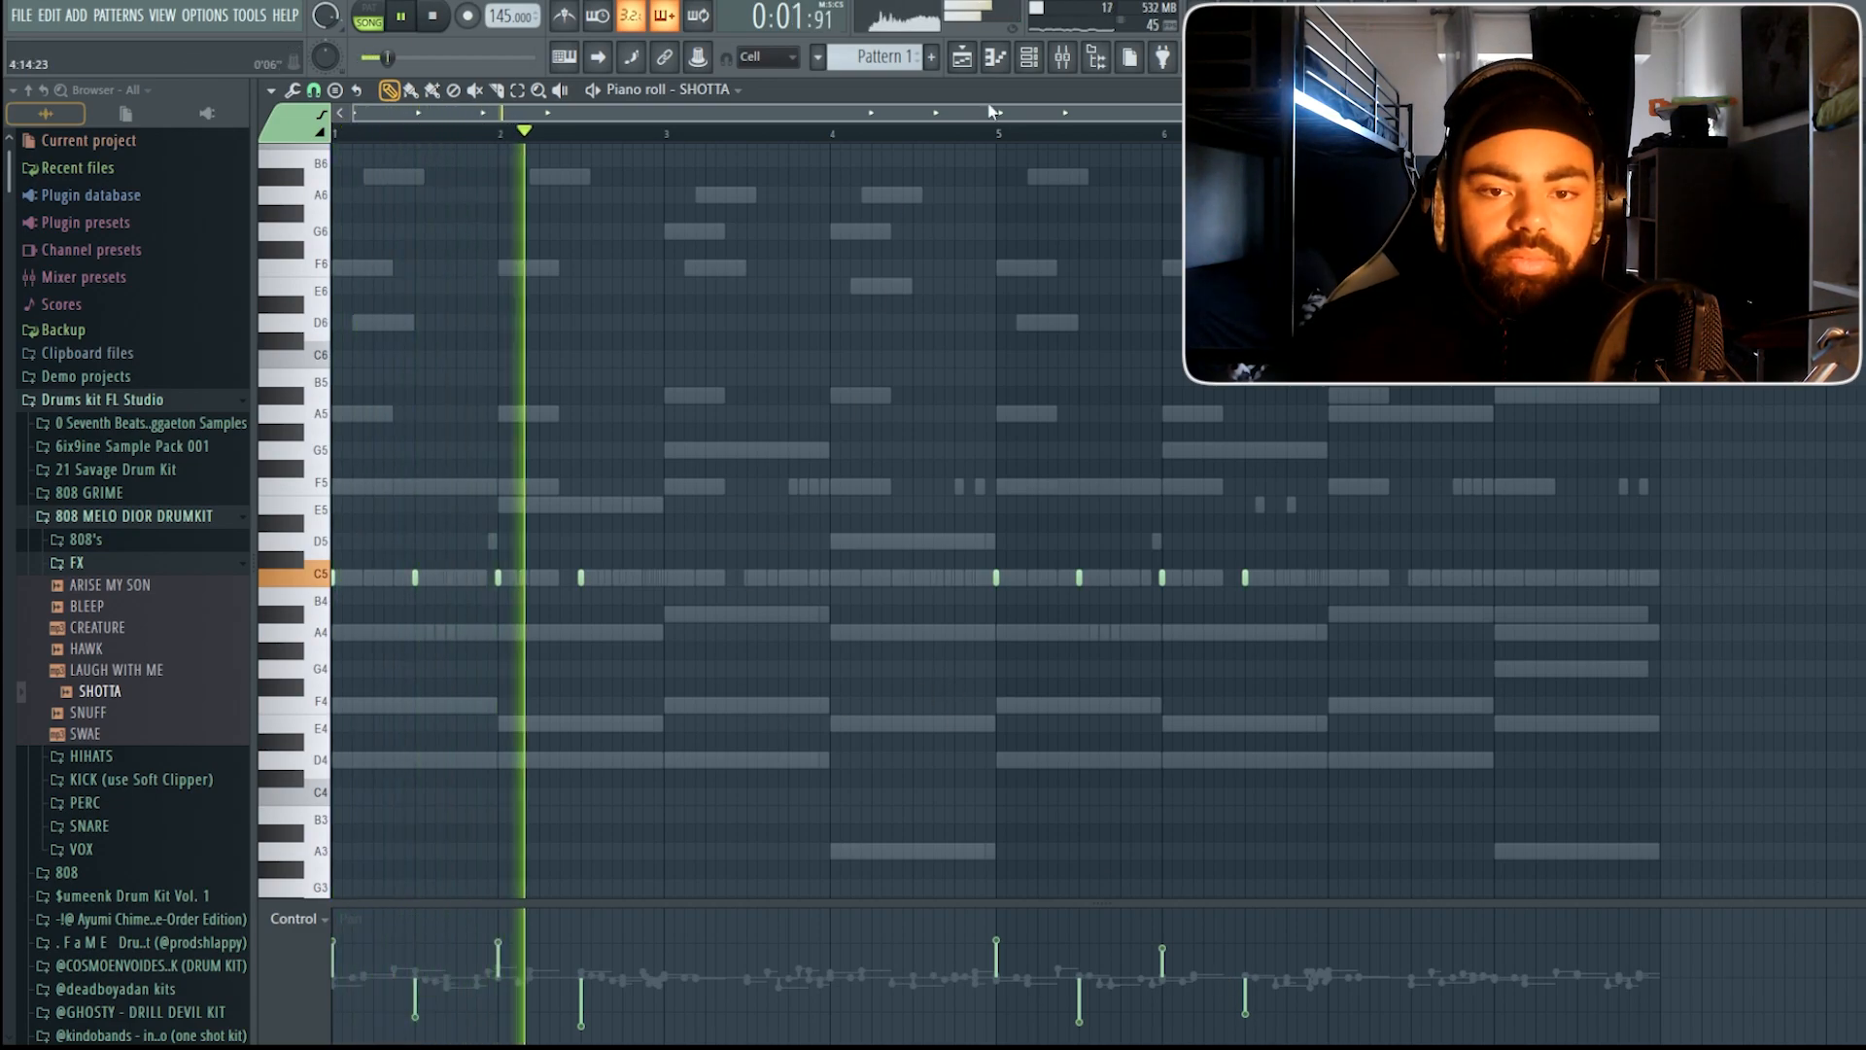
left_click(1026, 58)
scroll(146, 540, "down", 15)
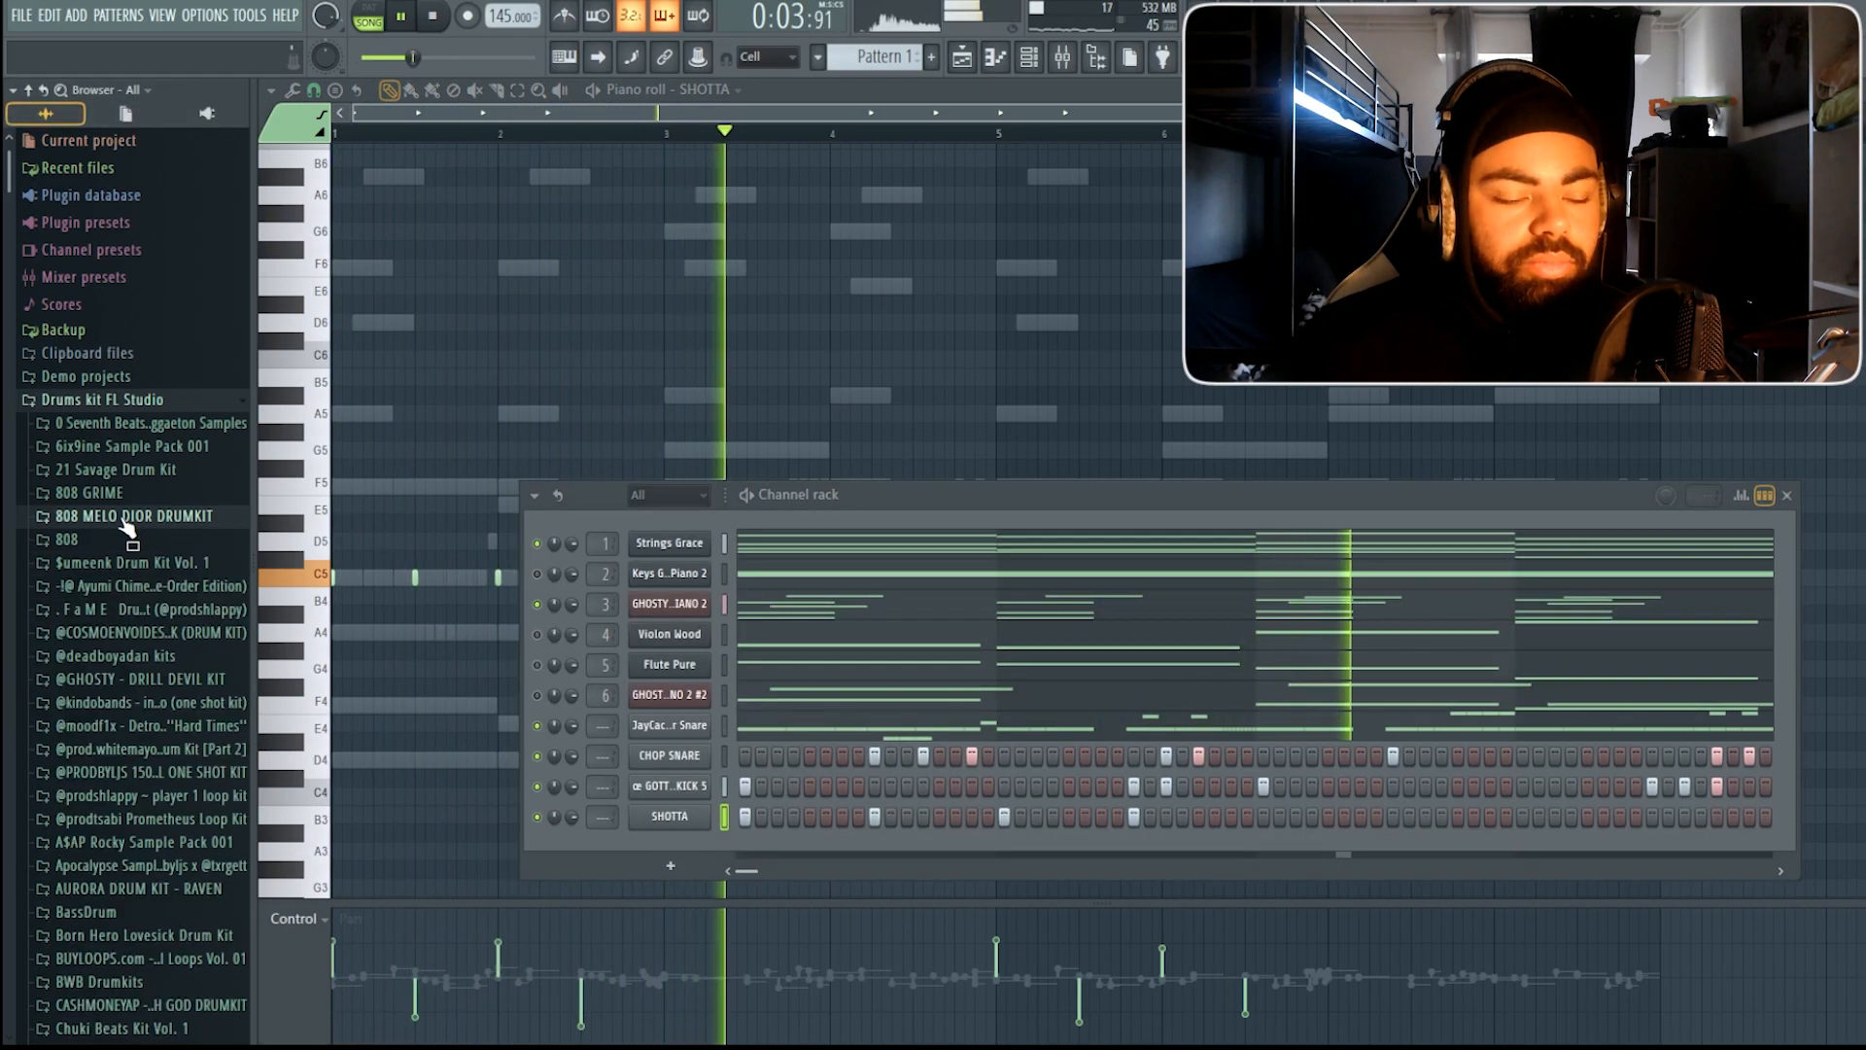
key("space")
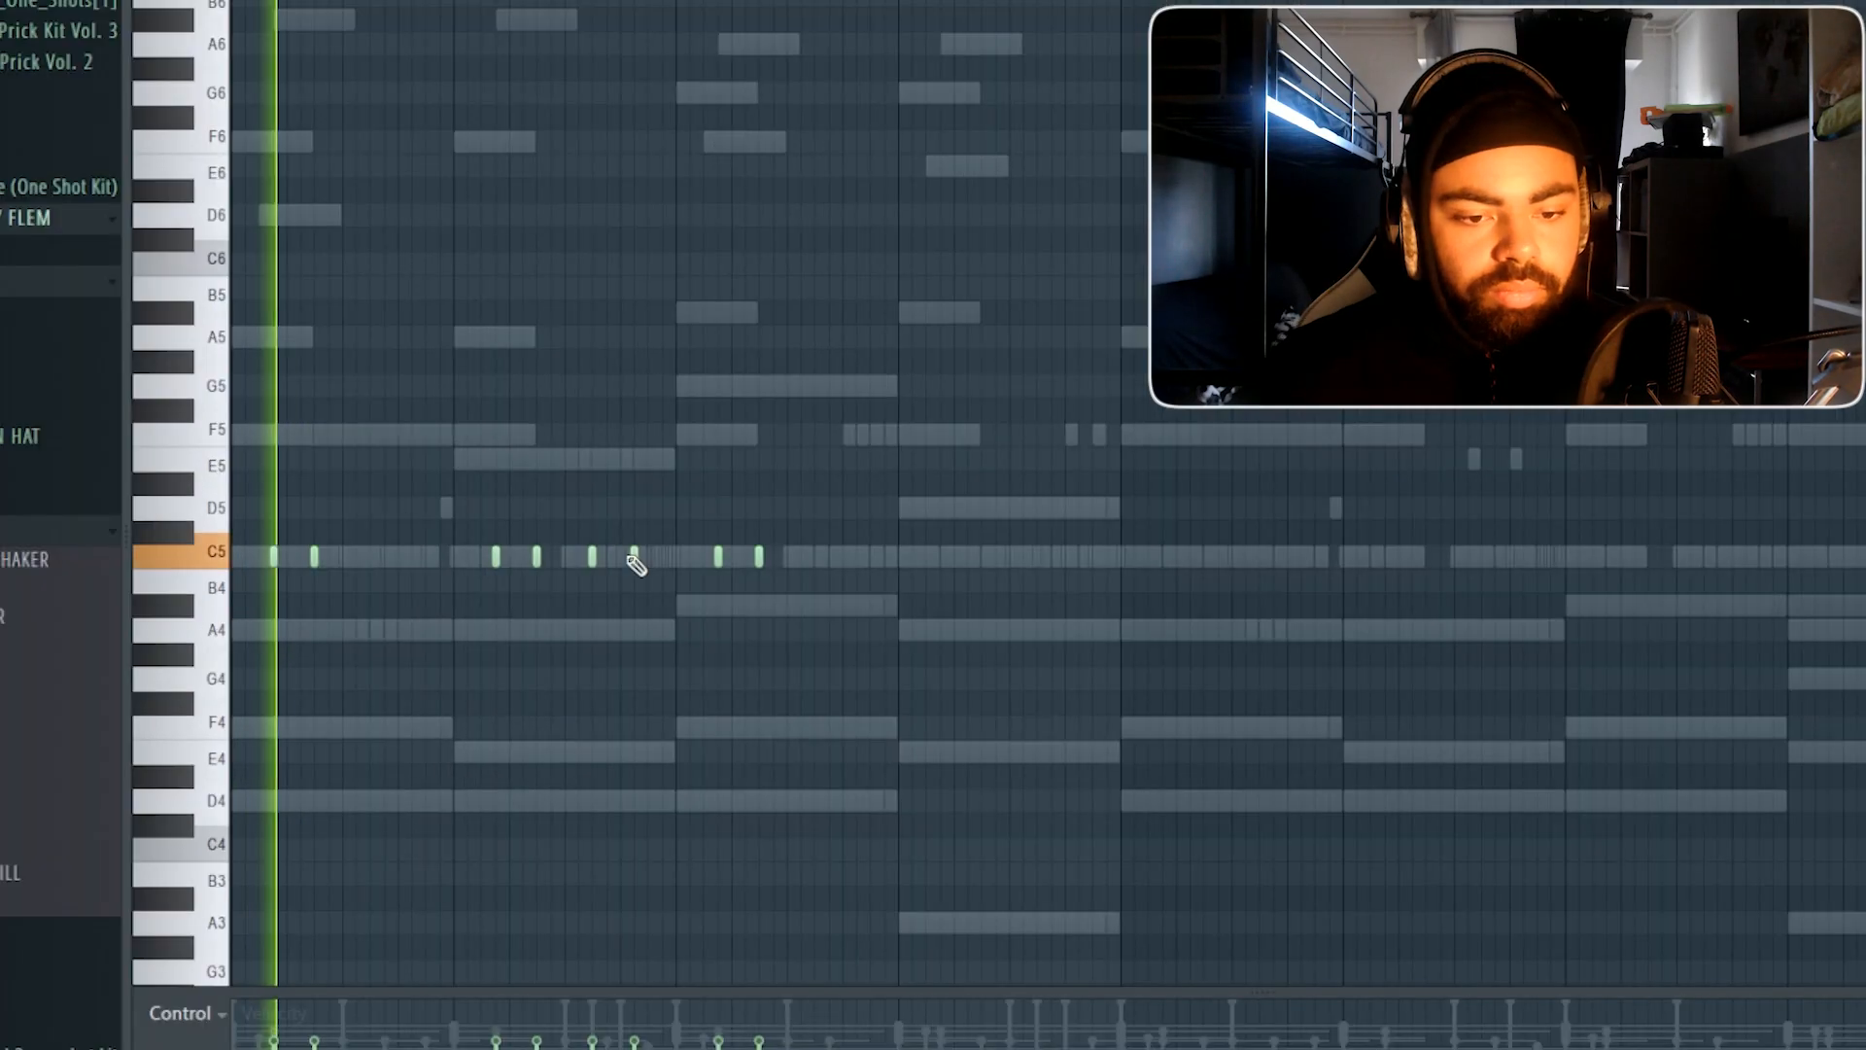
Shift the last C5 hit of bar 2 one step later and remove the two C5 hits in bar 3.
left_click(653, 557)
right_click(636, 558)
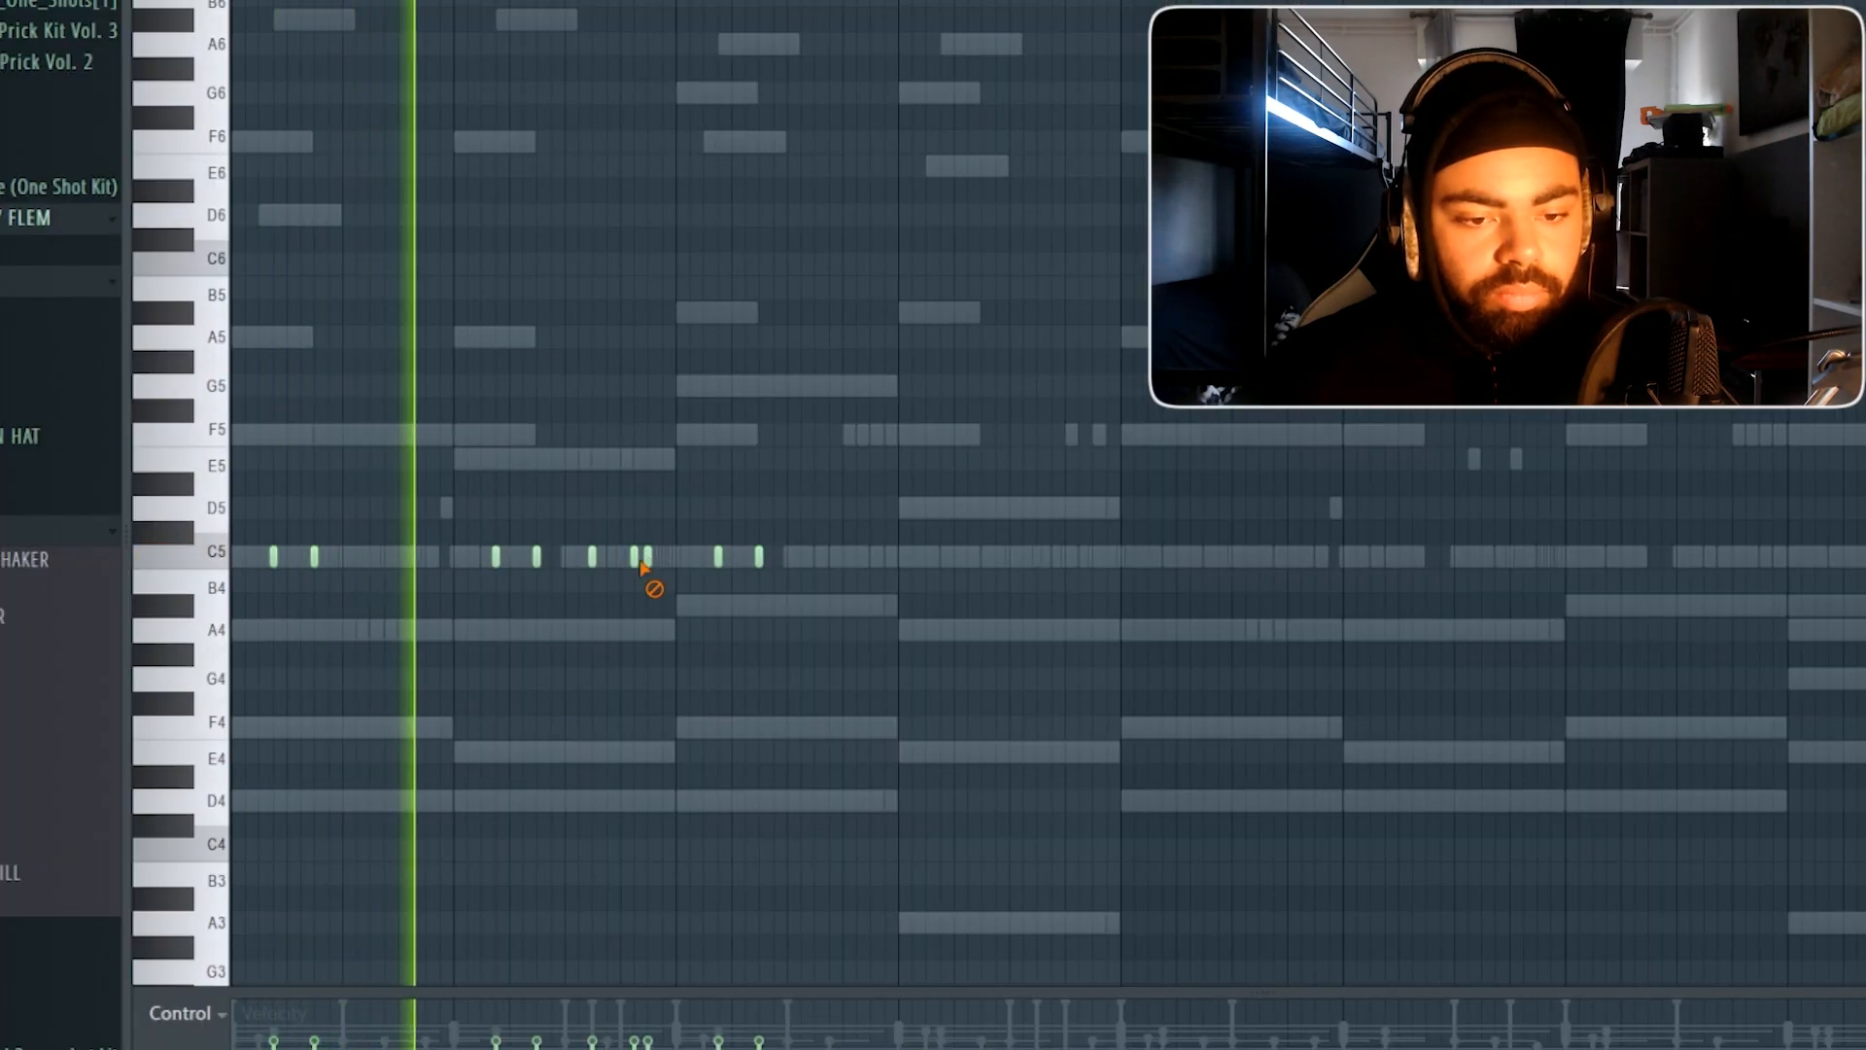
right_click(719, 559)
right_click(760, 560)
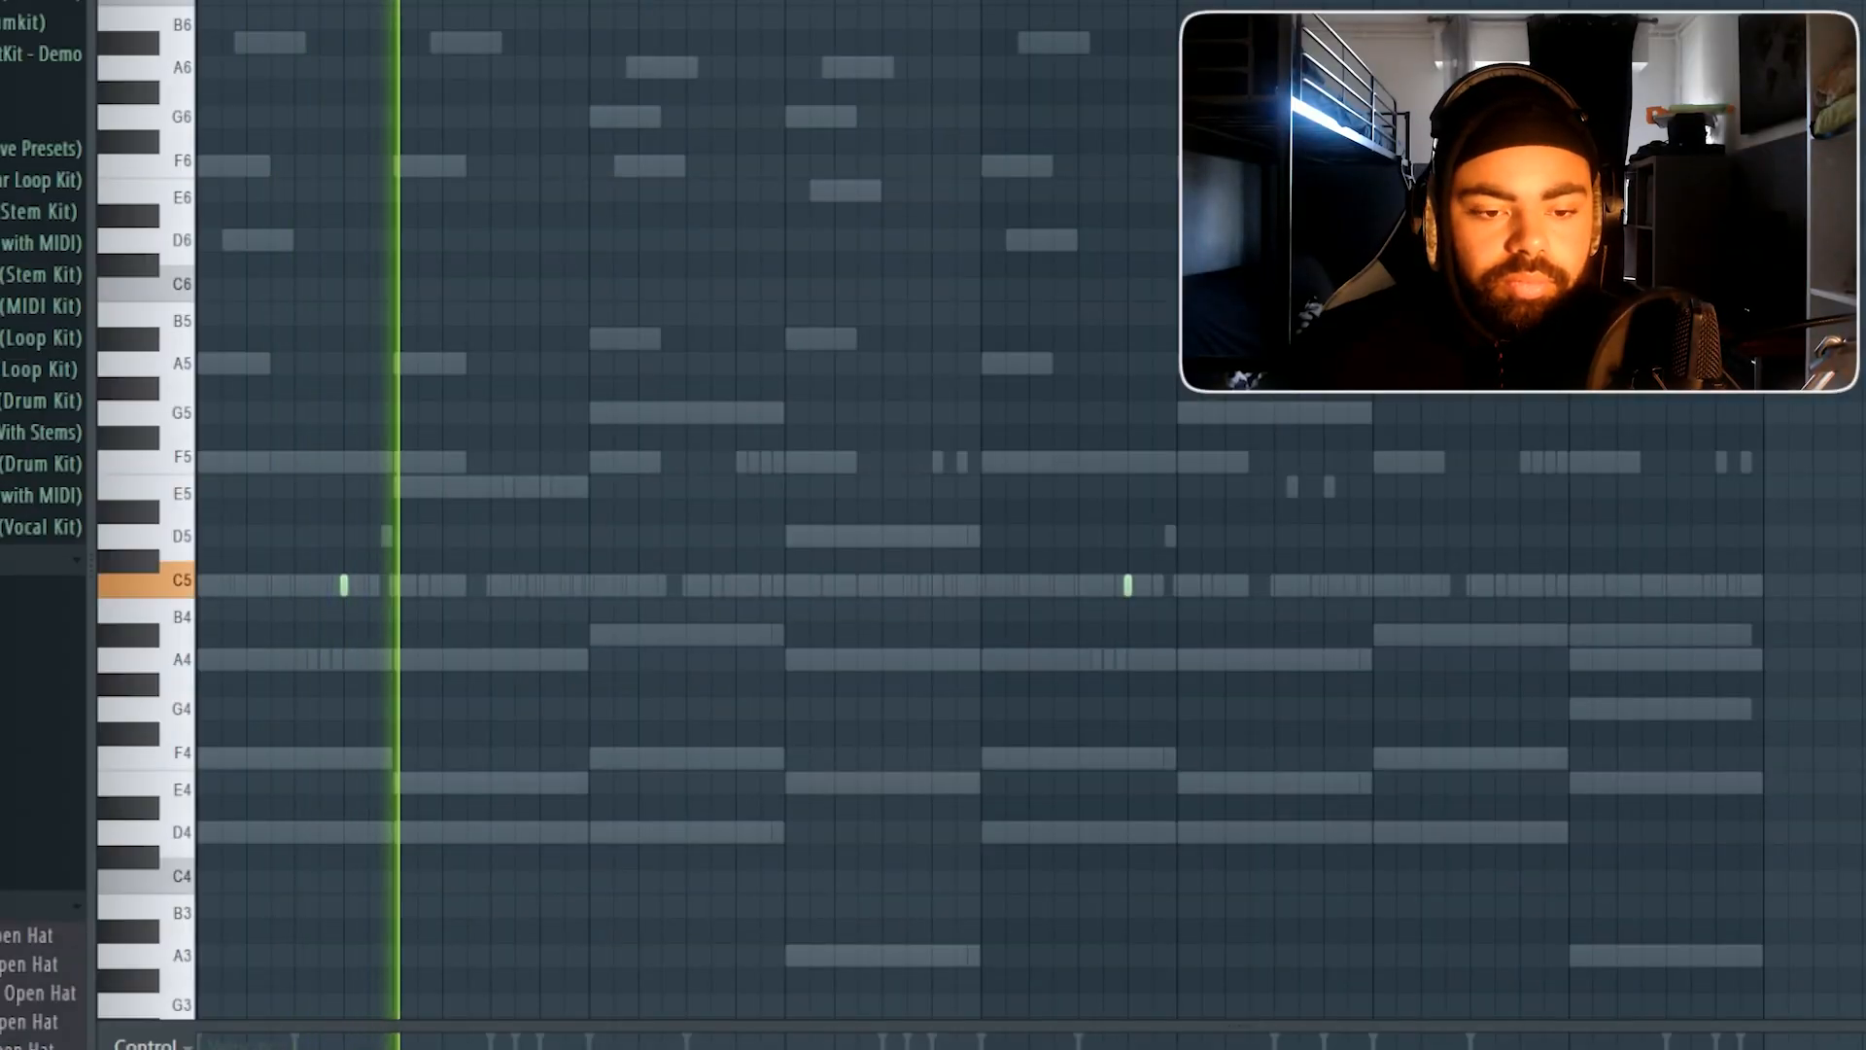
Select the first four bars around the three PERC 1 hits in bar 2 and duplicate them into bars 5 to 8.
key("F6")
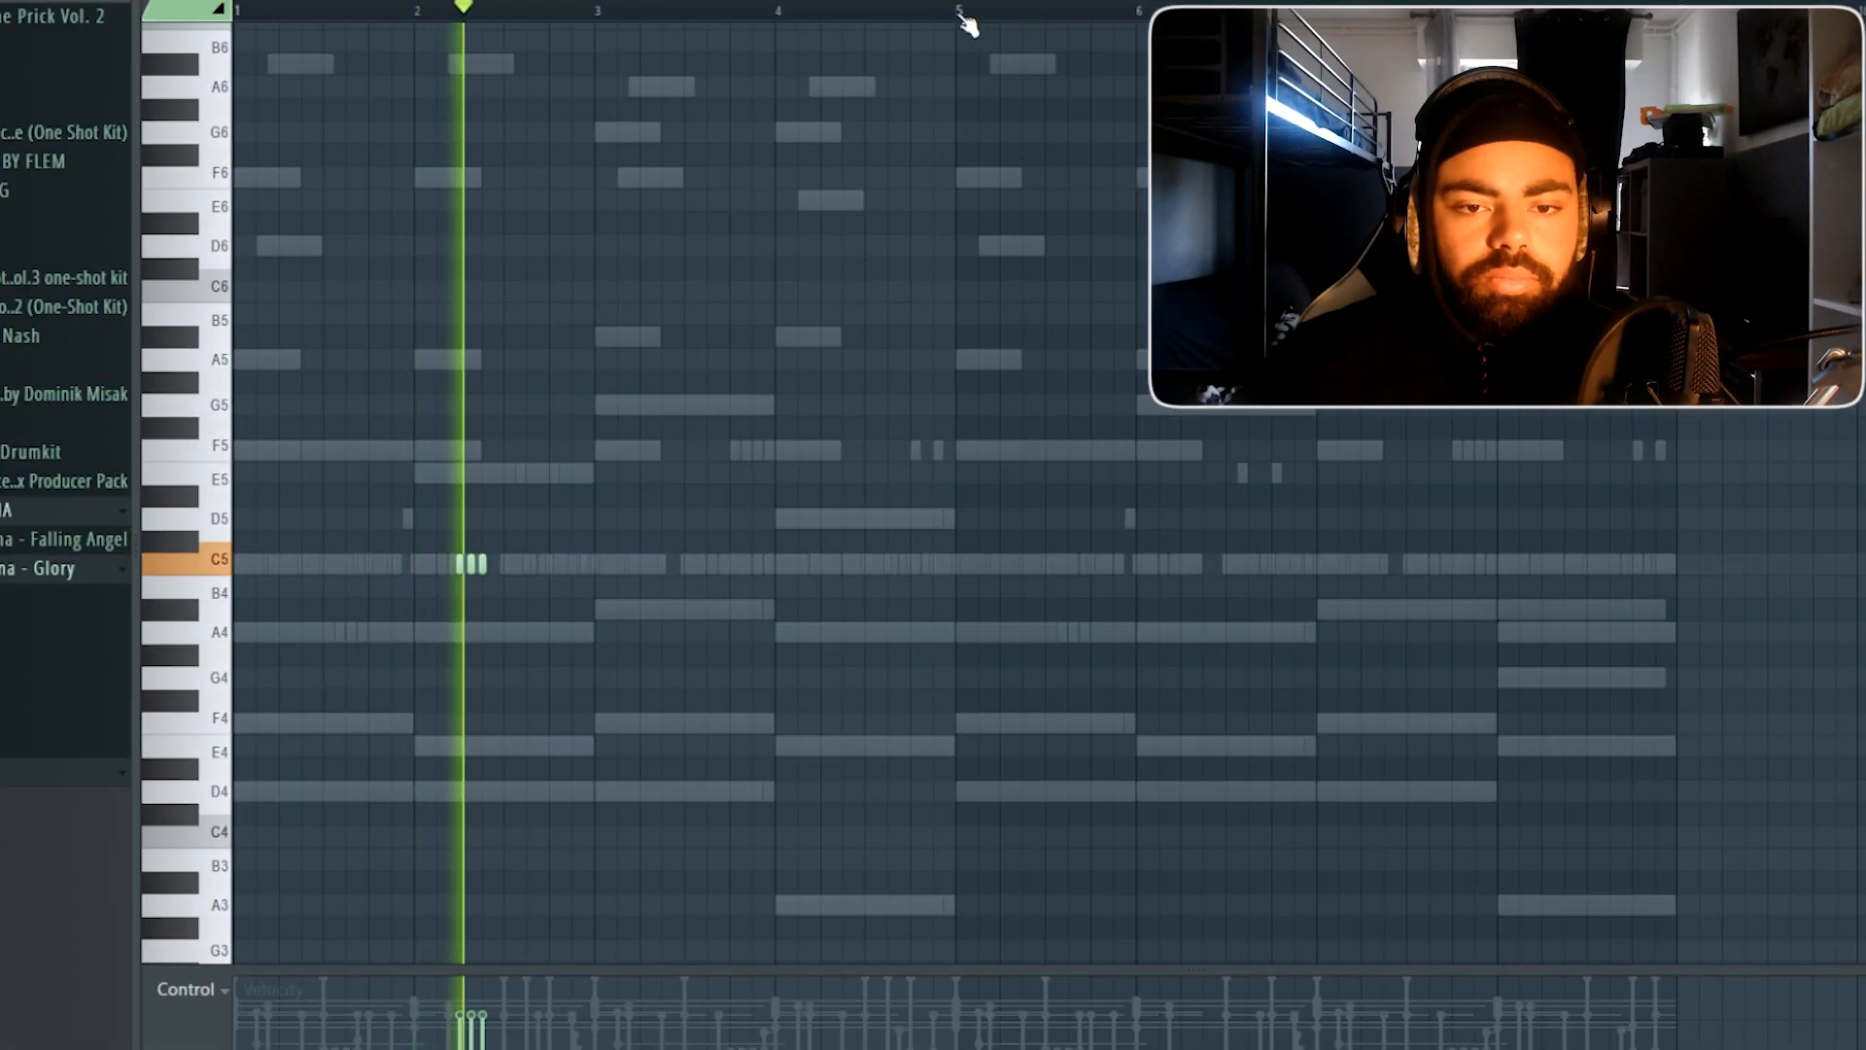
left_click_drag(960, 12, 237, 12)
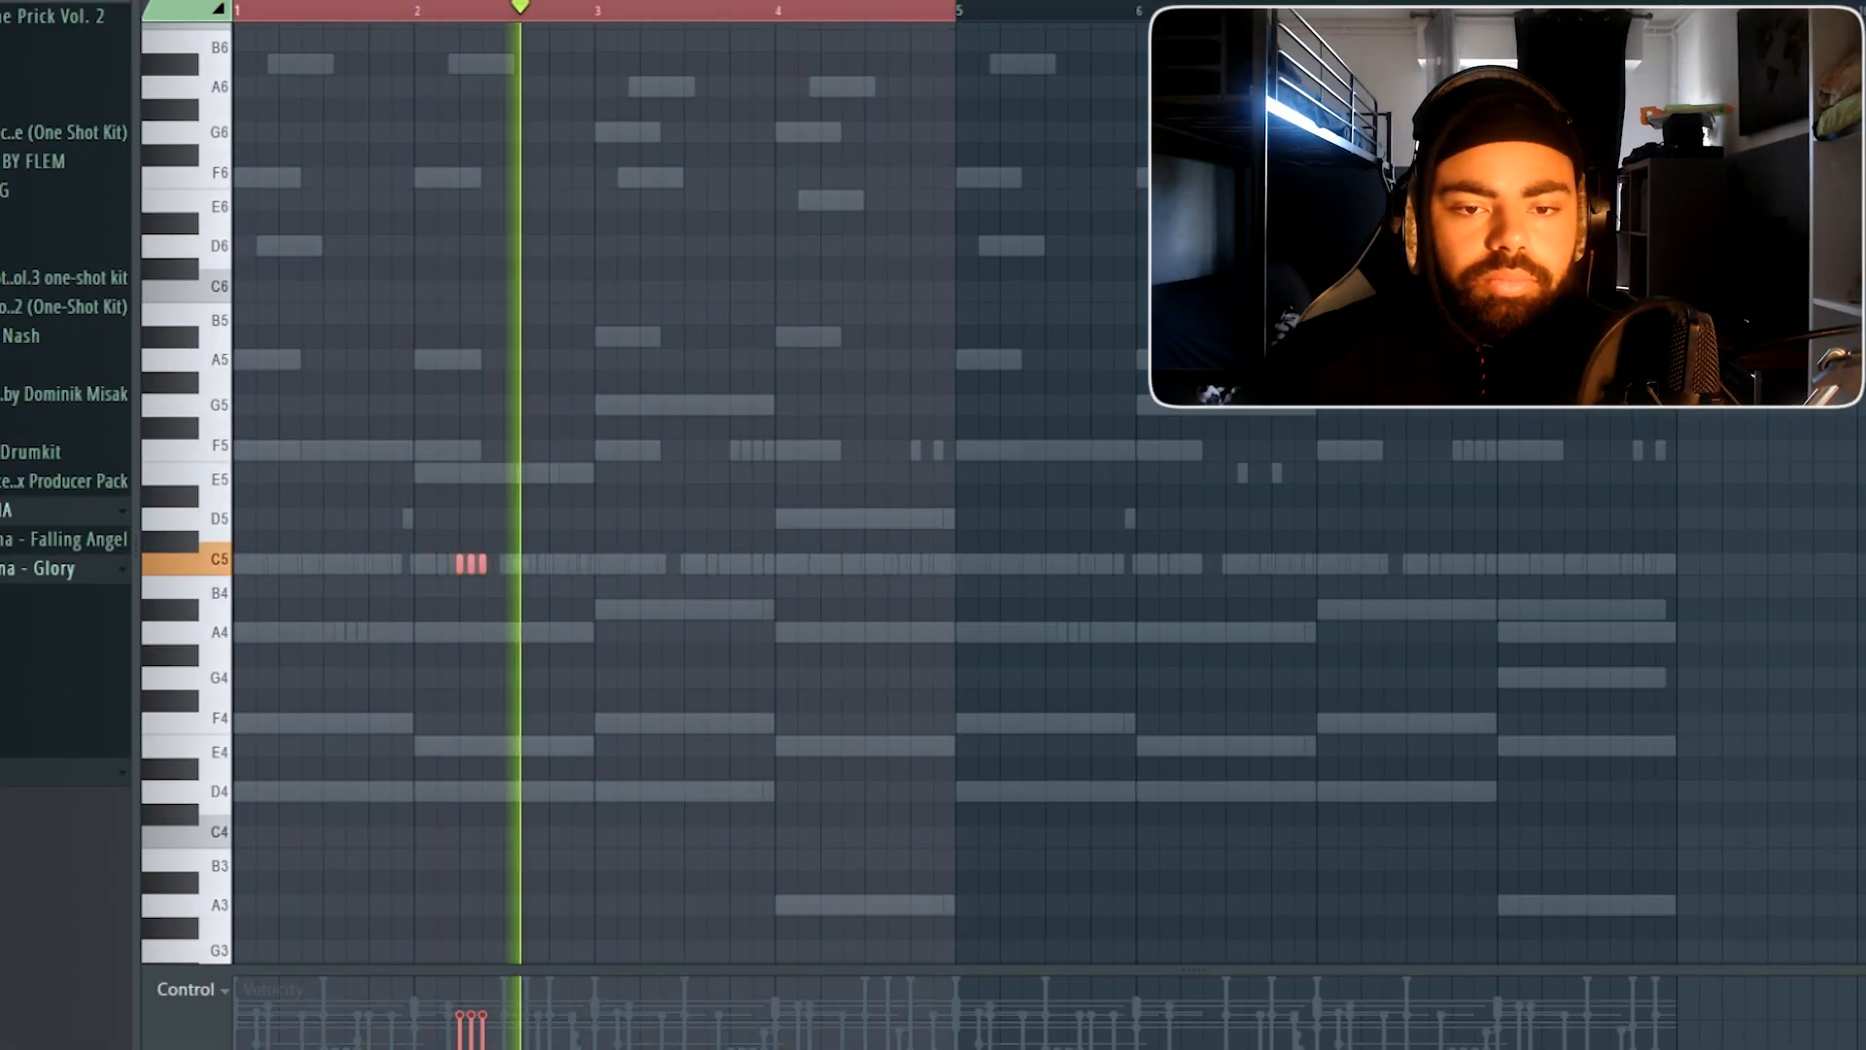
key("ctrl+b")
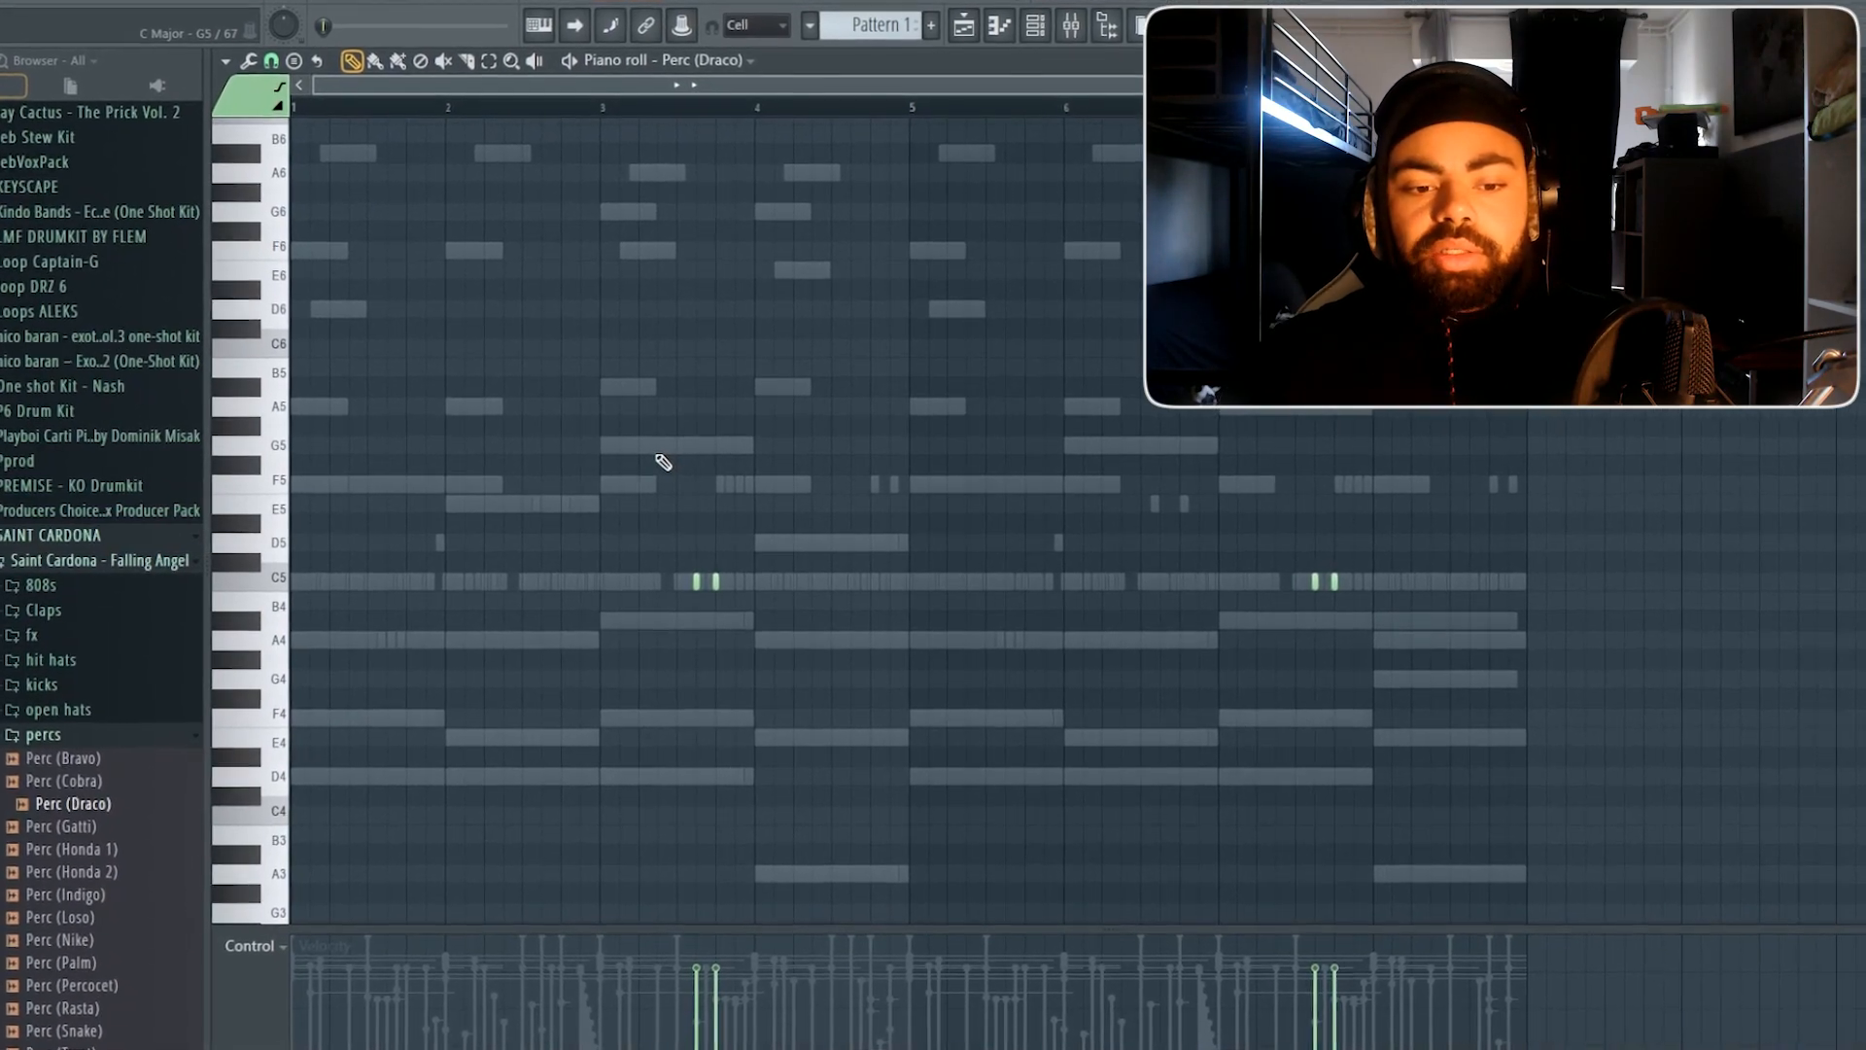
Listen to the beat with the Perc (Draco) hits and collapse the Saint Cardona - Falling Angel folder in the browser.
key("space")
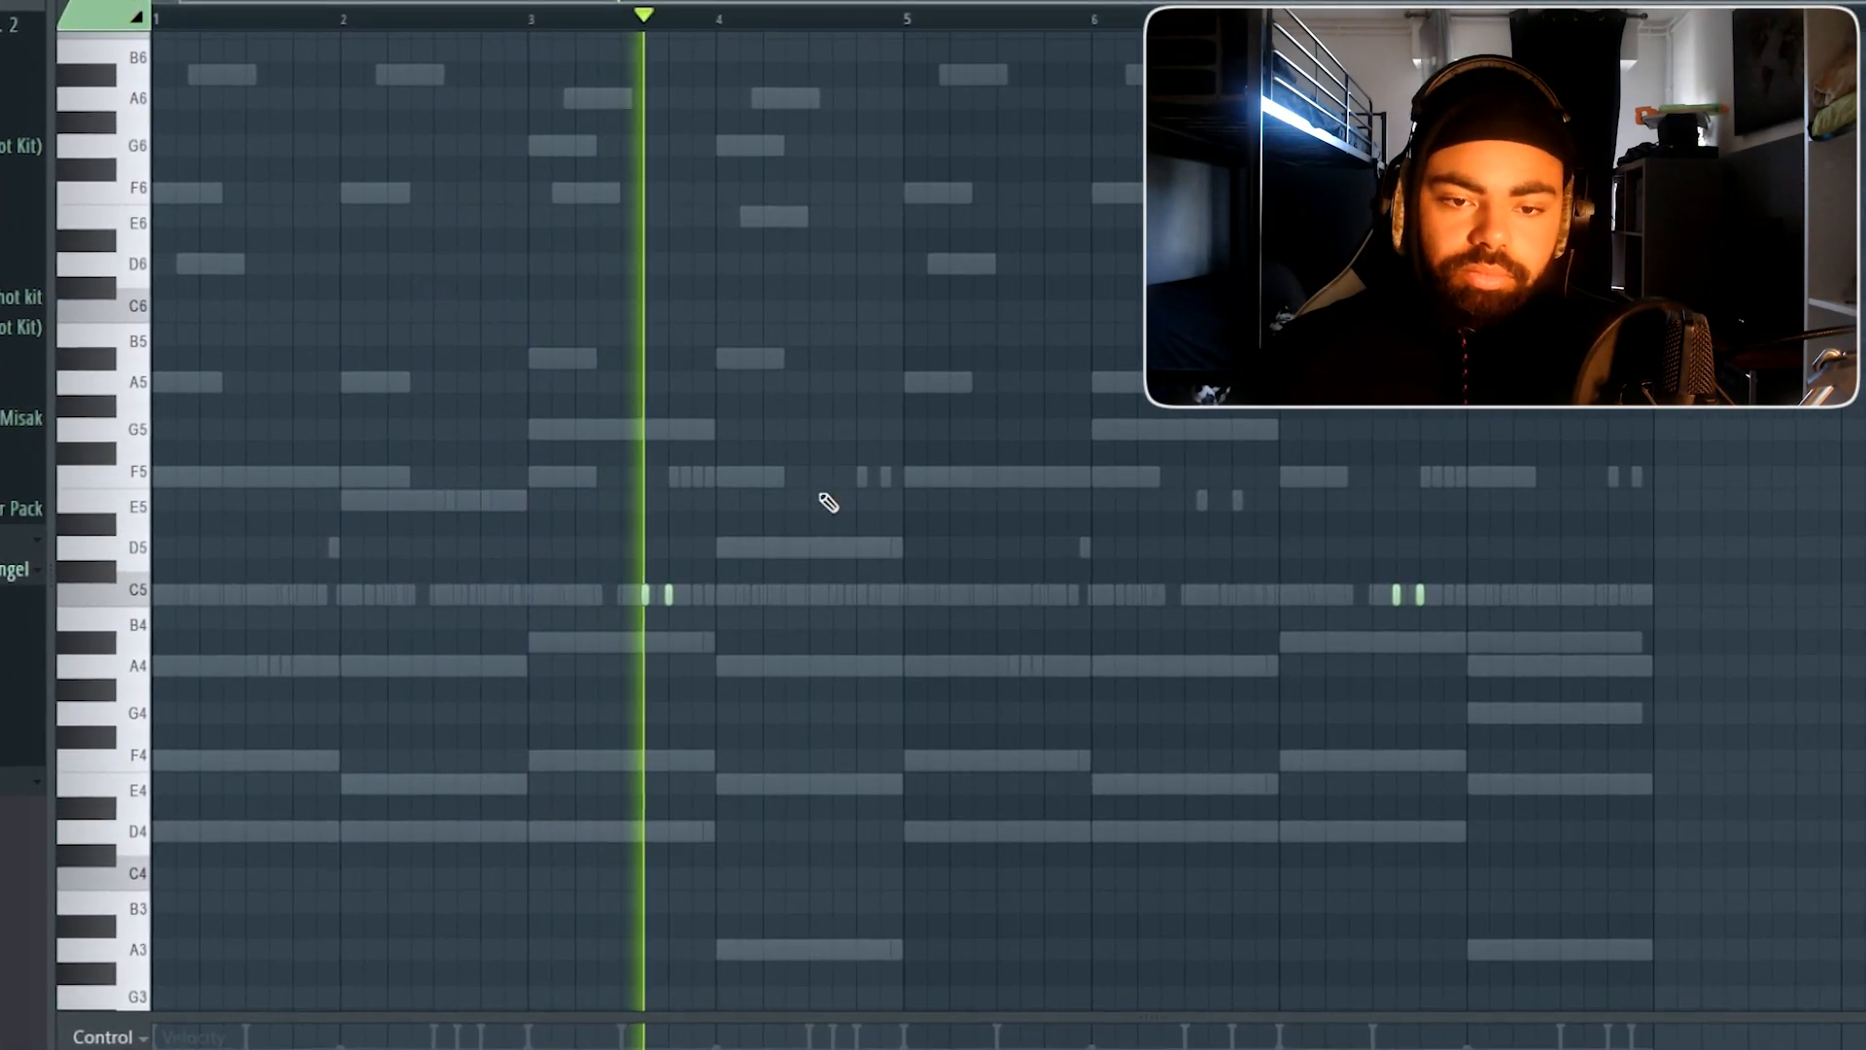
key("space")
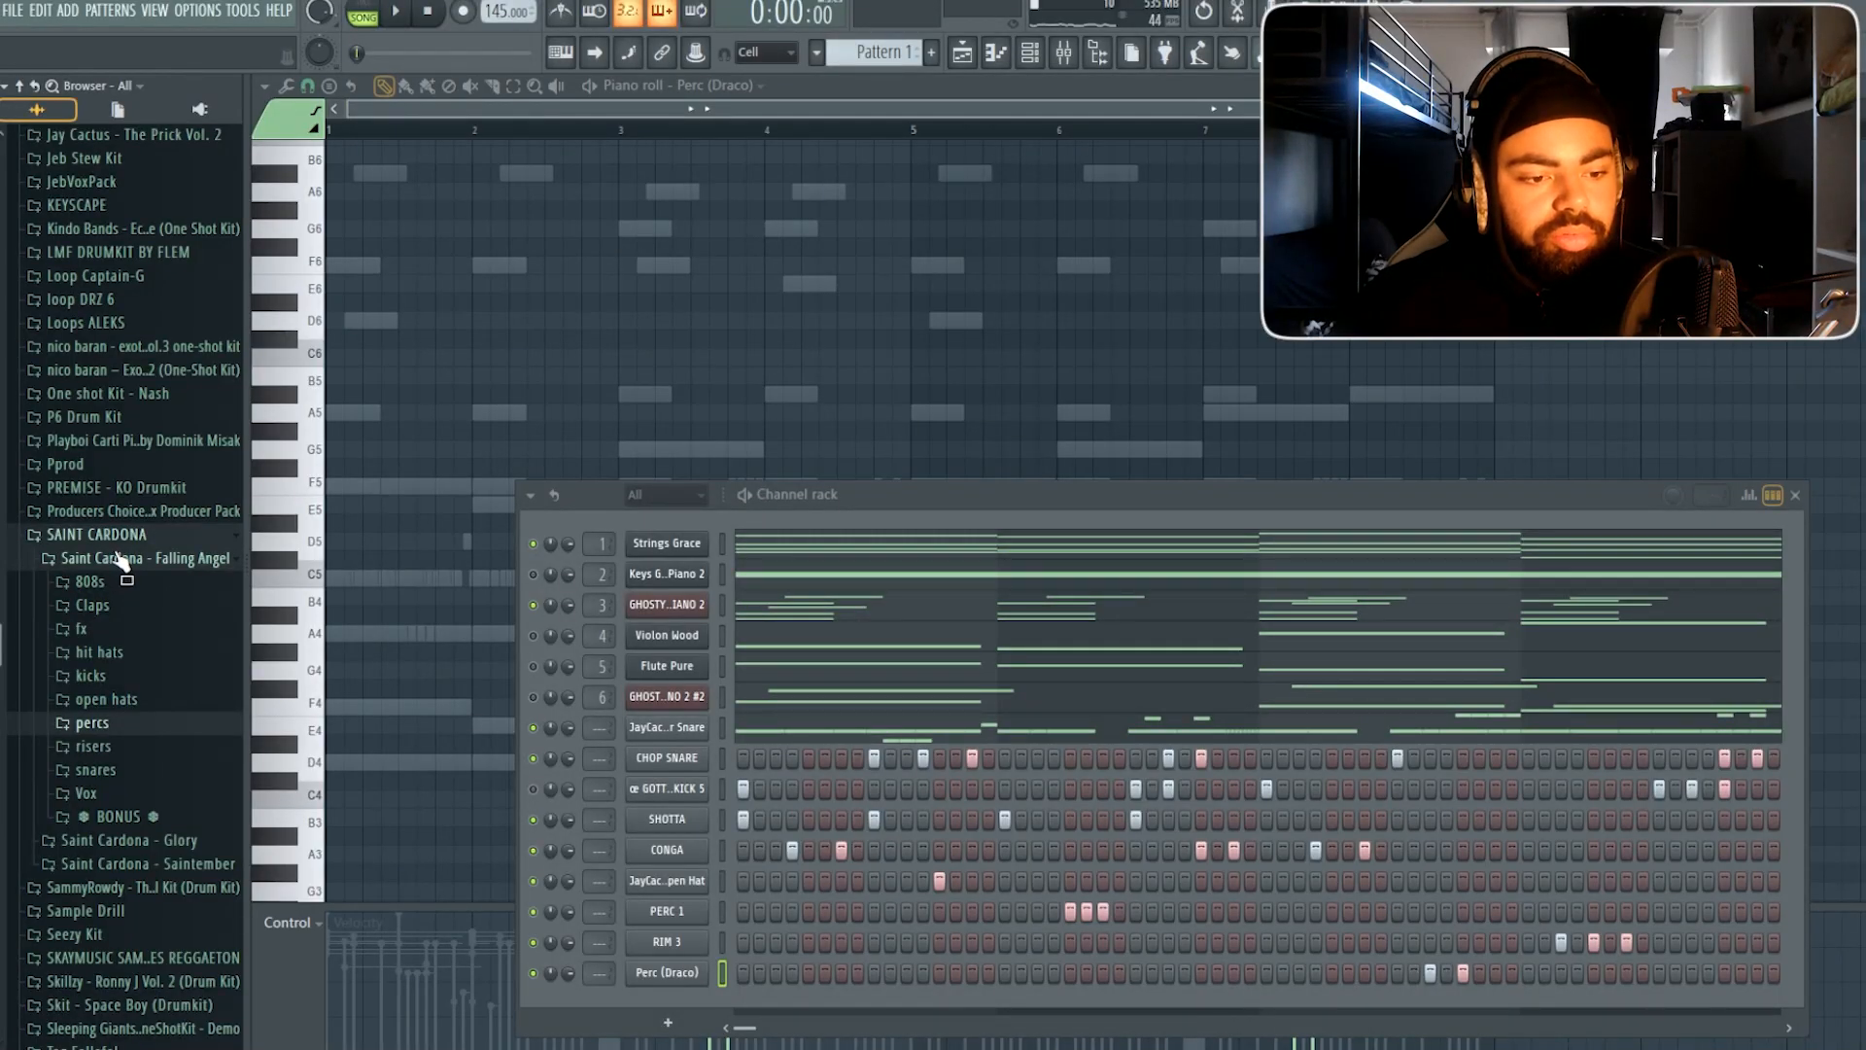
left_click(117, 558)
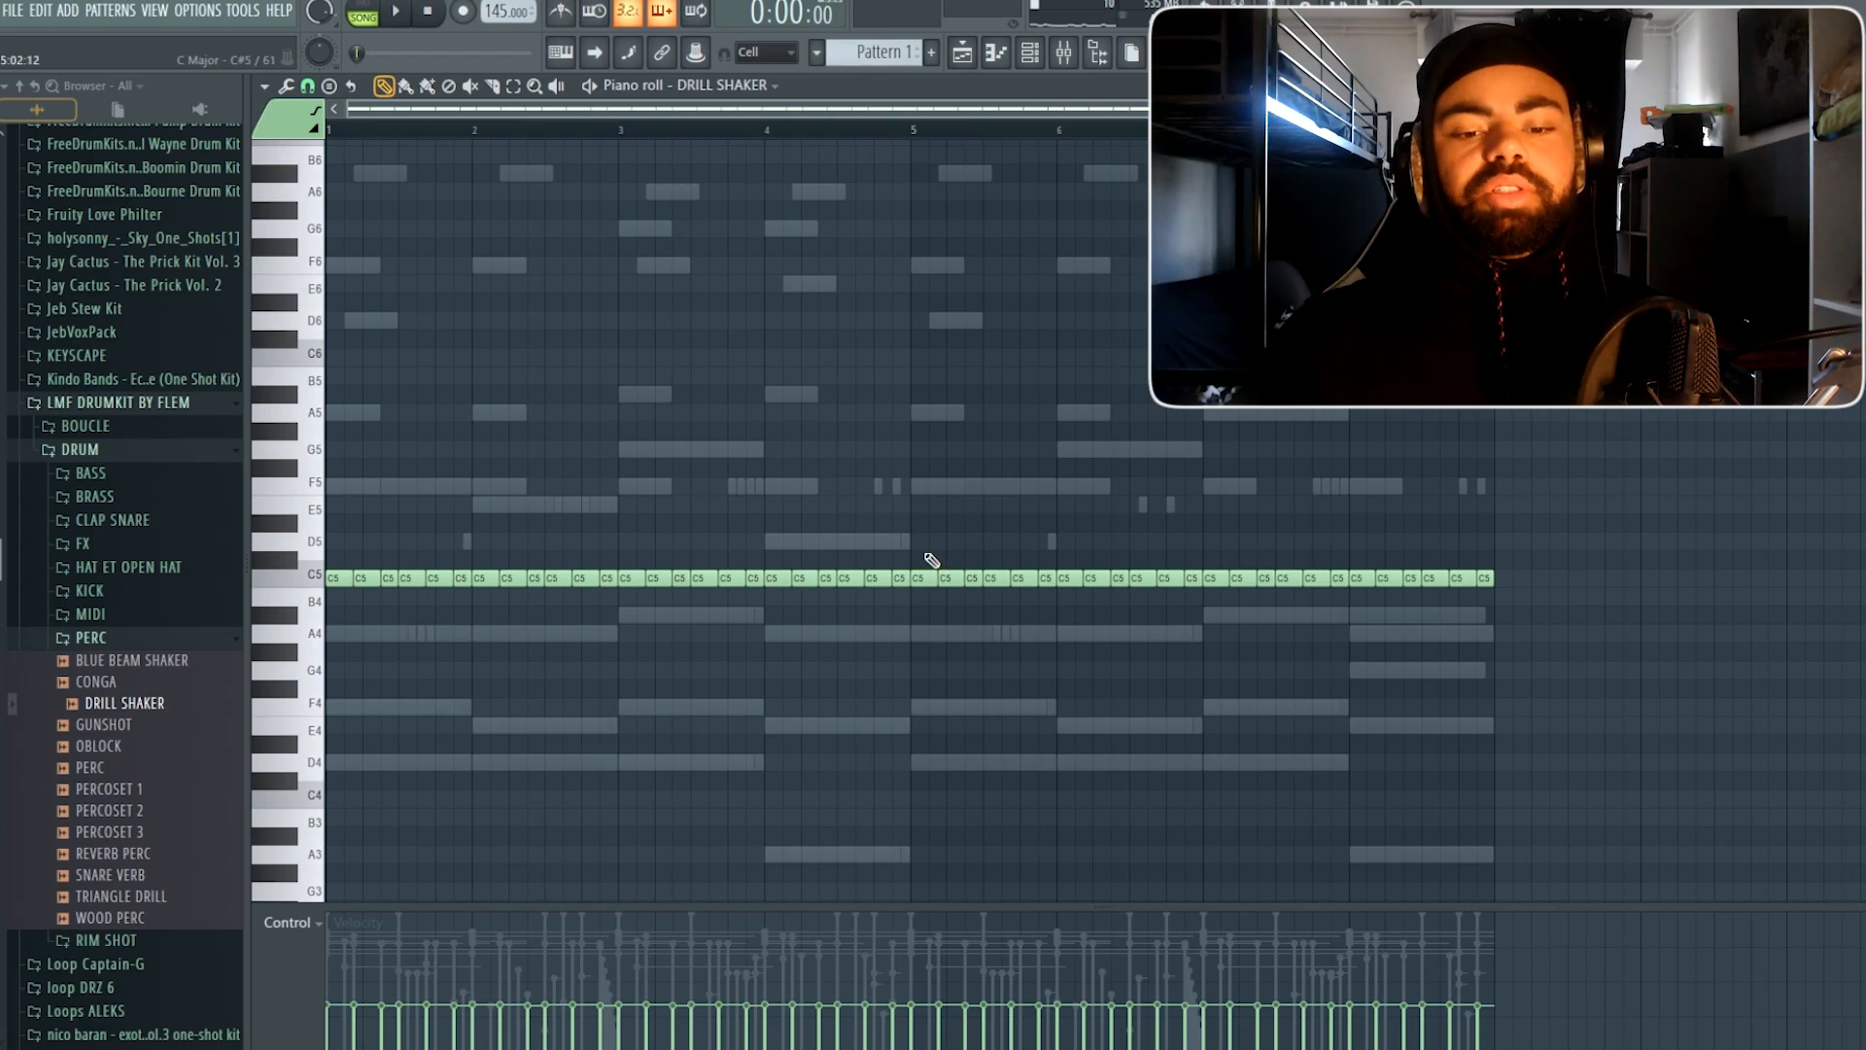
Select the DRILL SHAKER notes across all eight bars and reposition the channel rack higher over the piano roll.
left_click_drag(1527, 533, 310, 622)
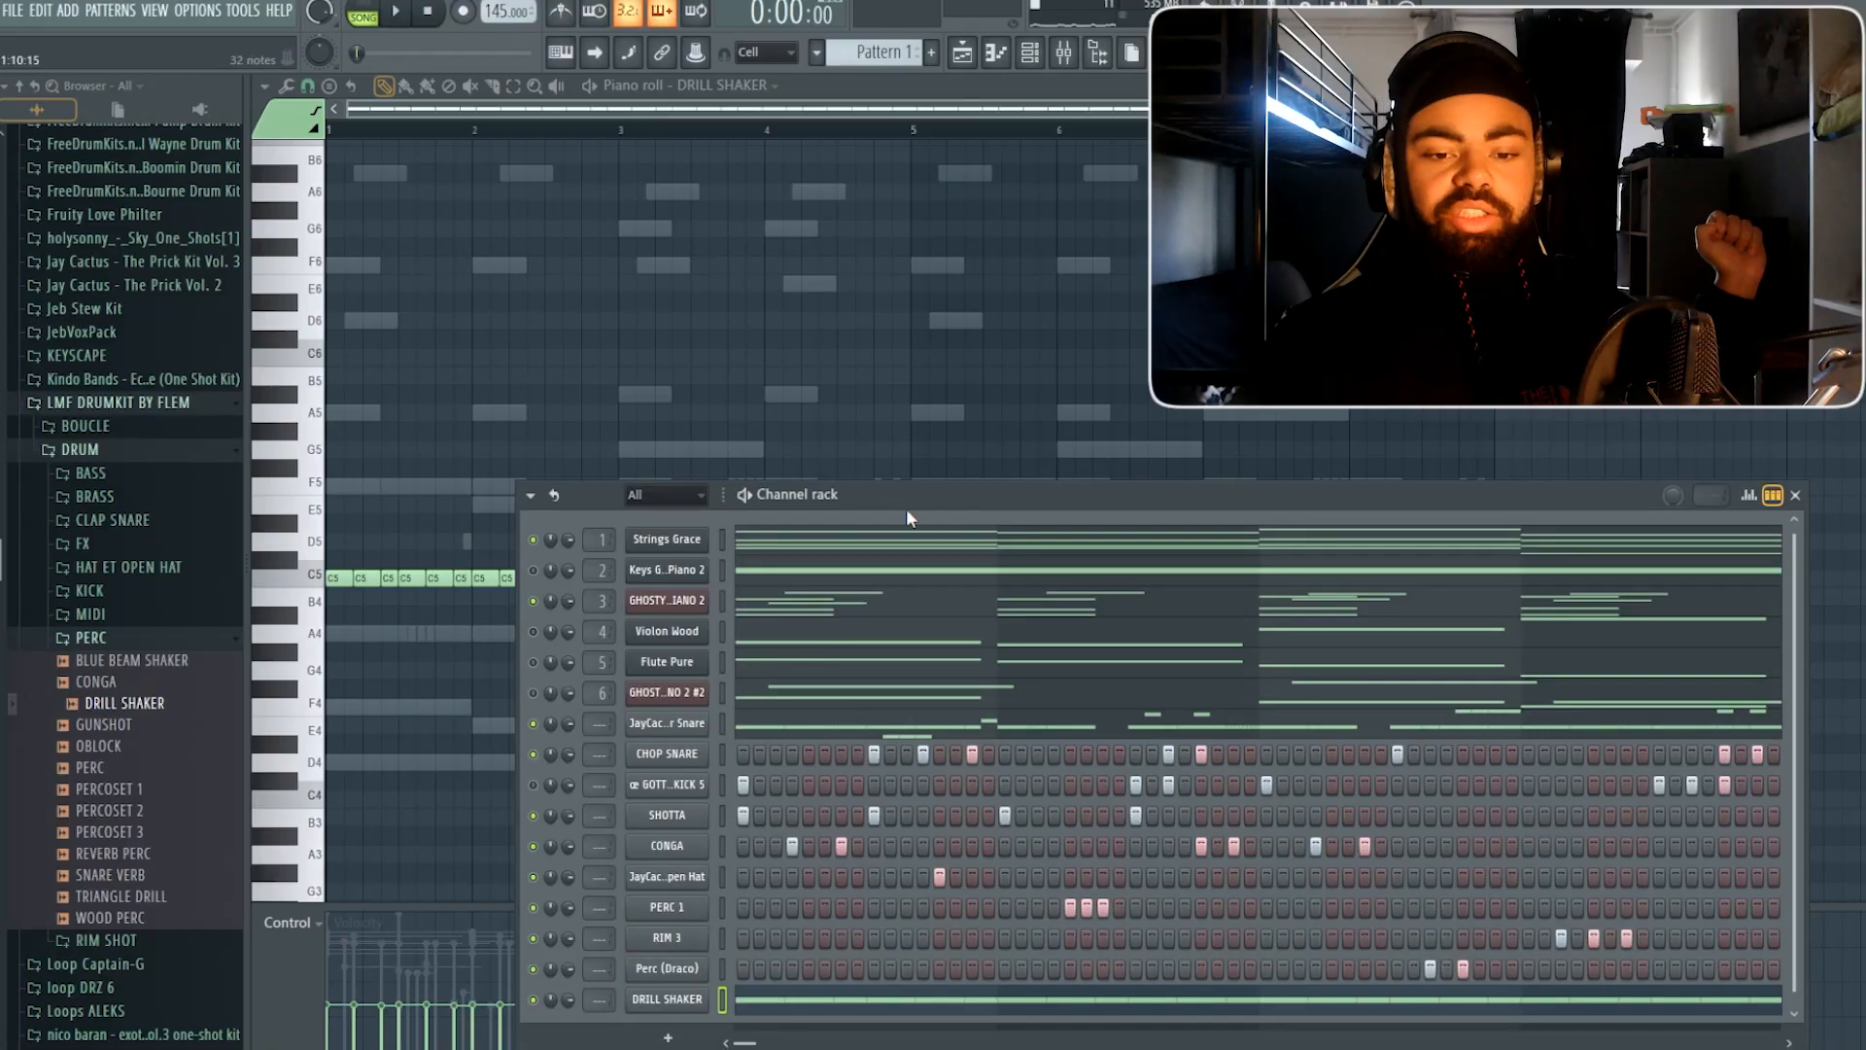
left_click_drag(906, 509, 883, 262)
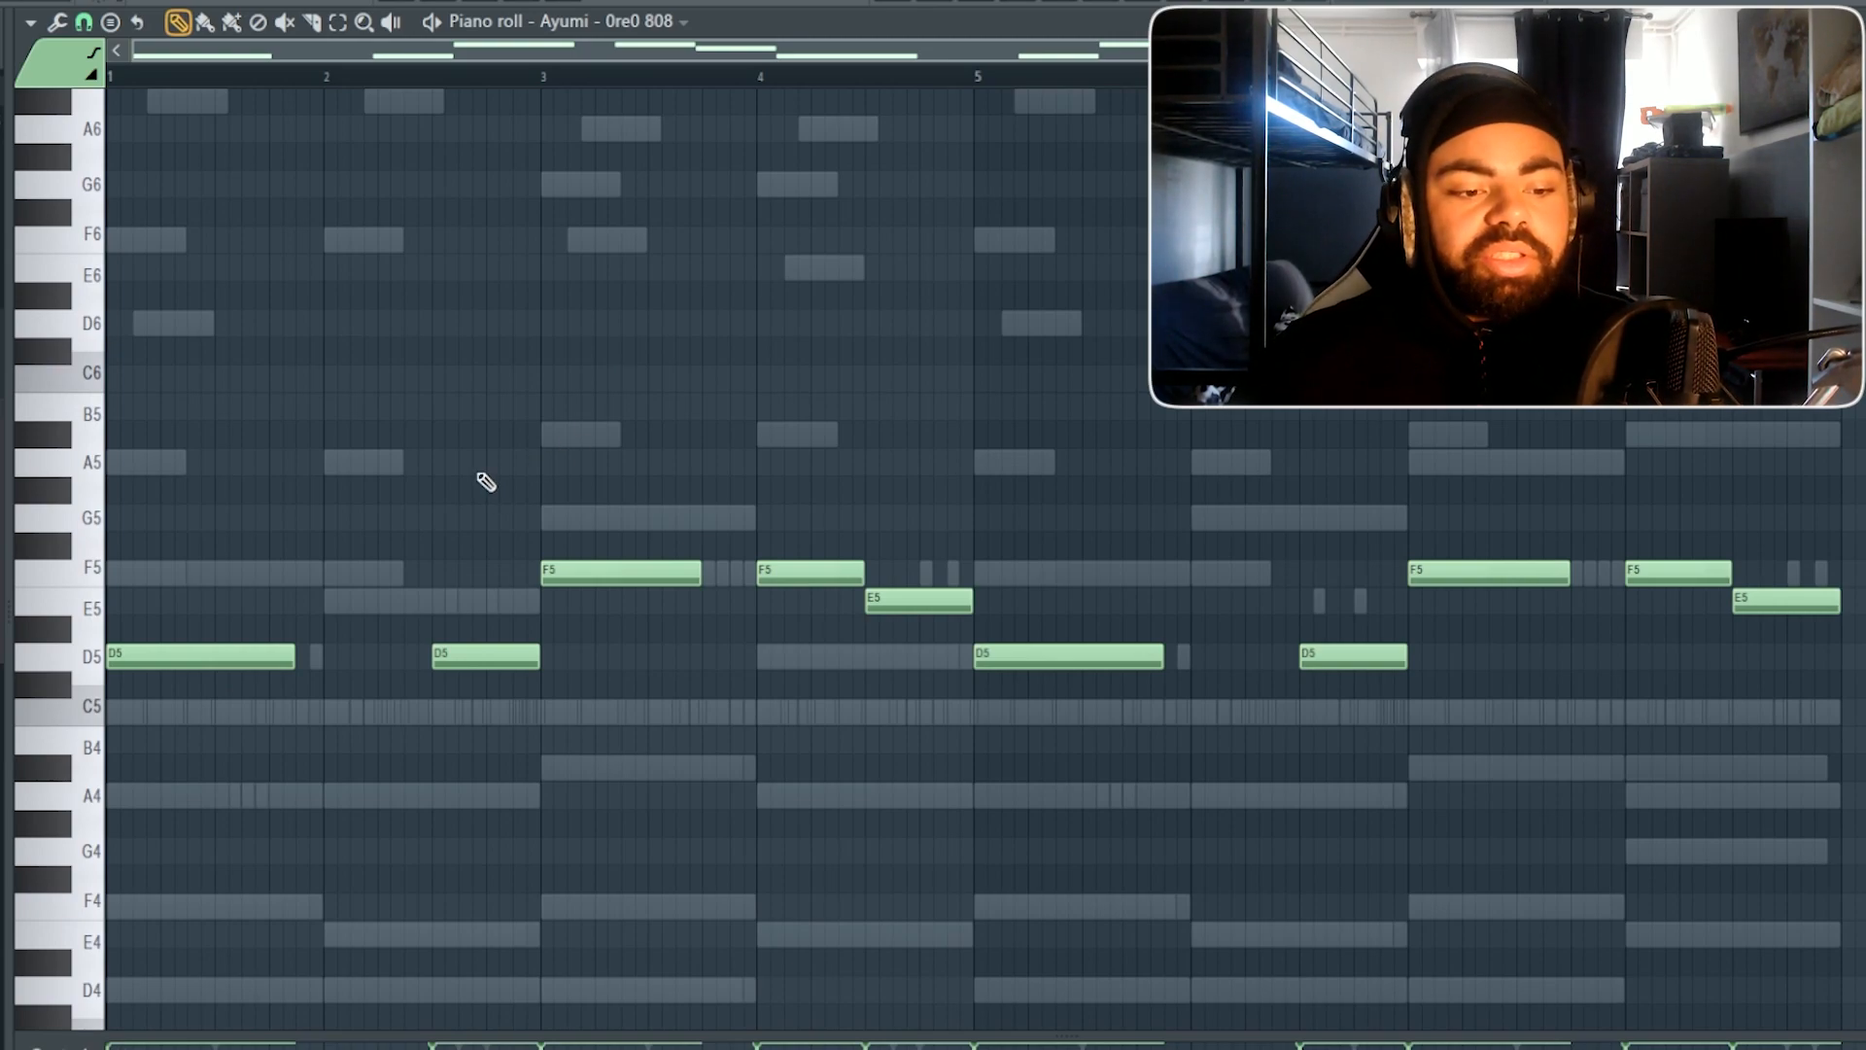
Add a fourth short D5 note at the end of bar 2 in the Ayumi - 0re0 808 part while auditioning it.
key("space")
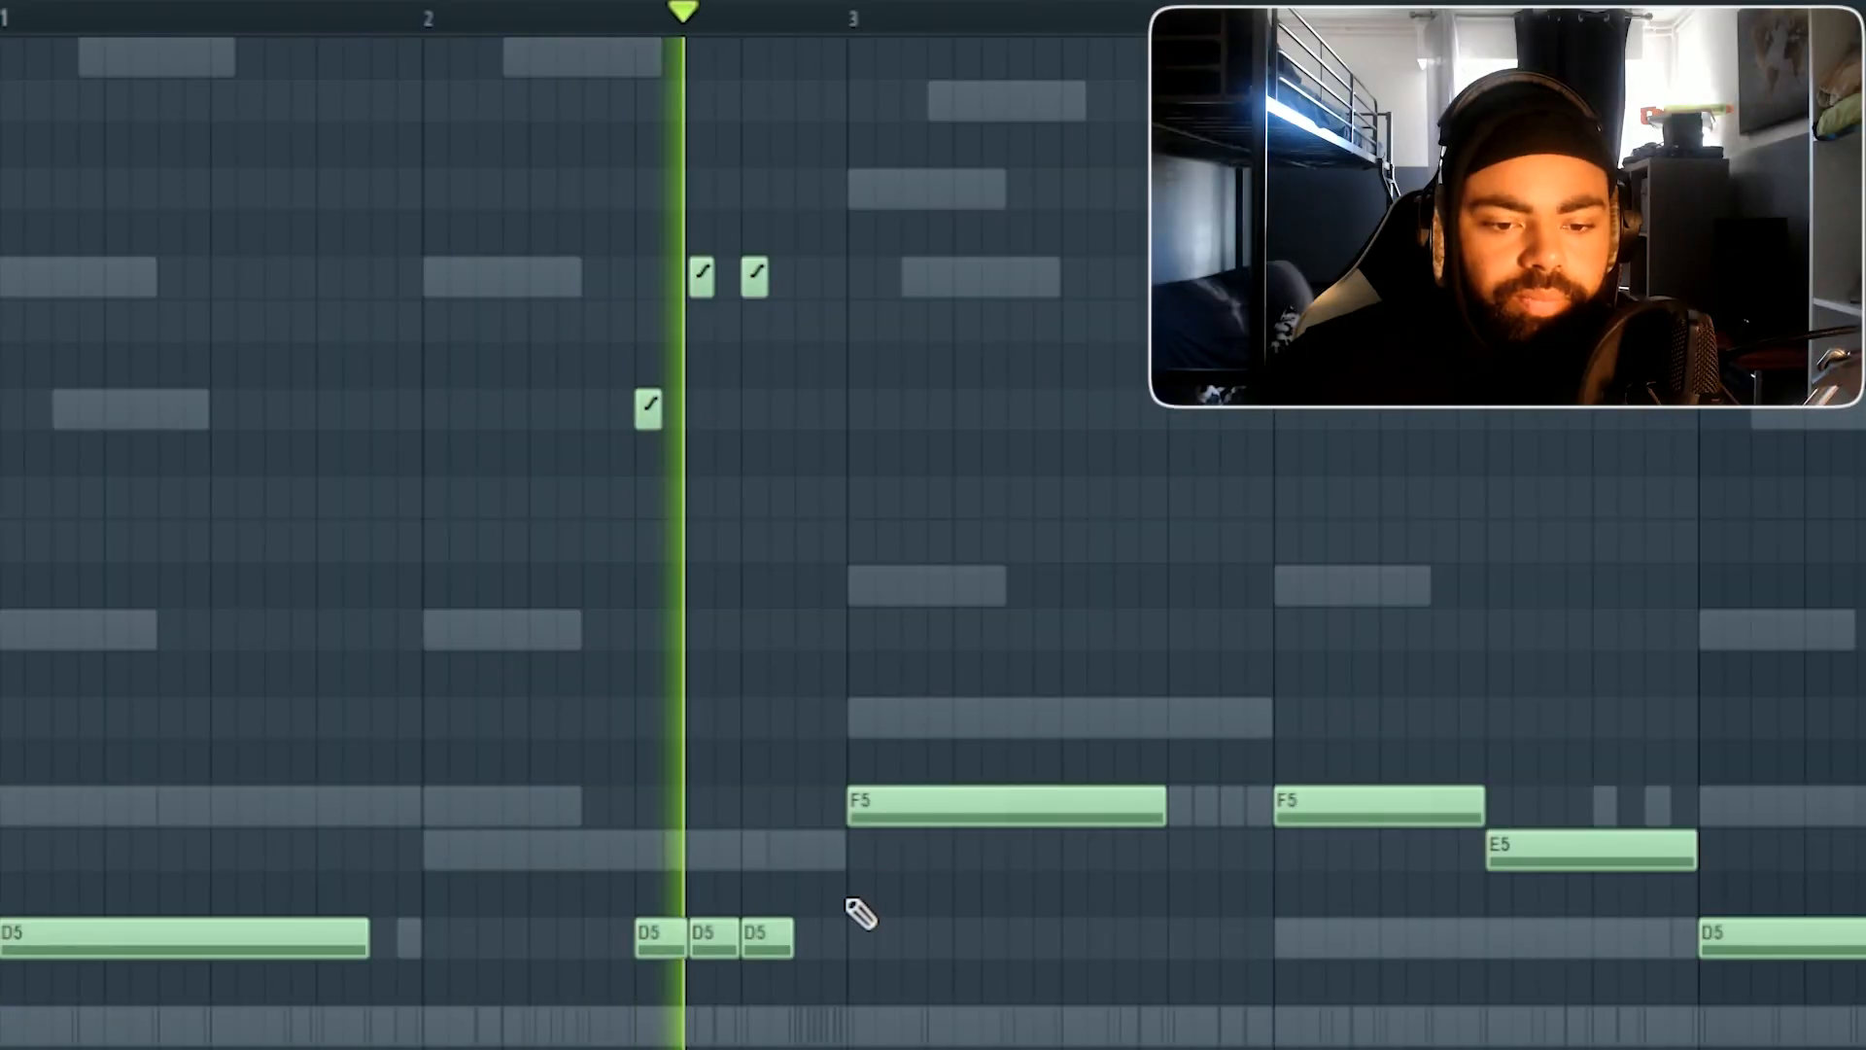
left_click(817, 936)
right_click(820, 937)
key("space")
key("space")
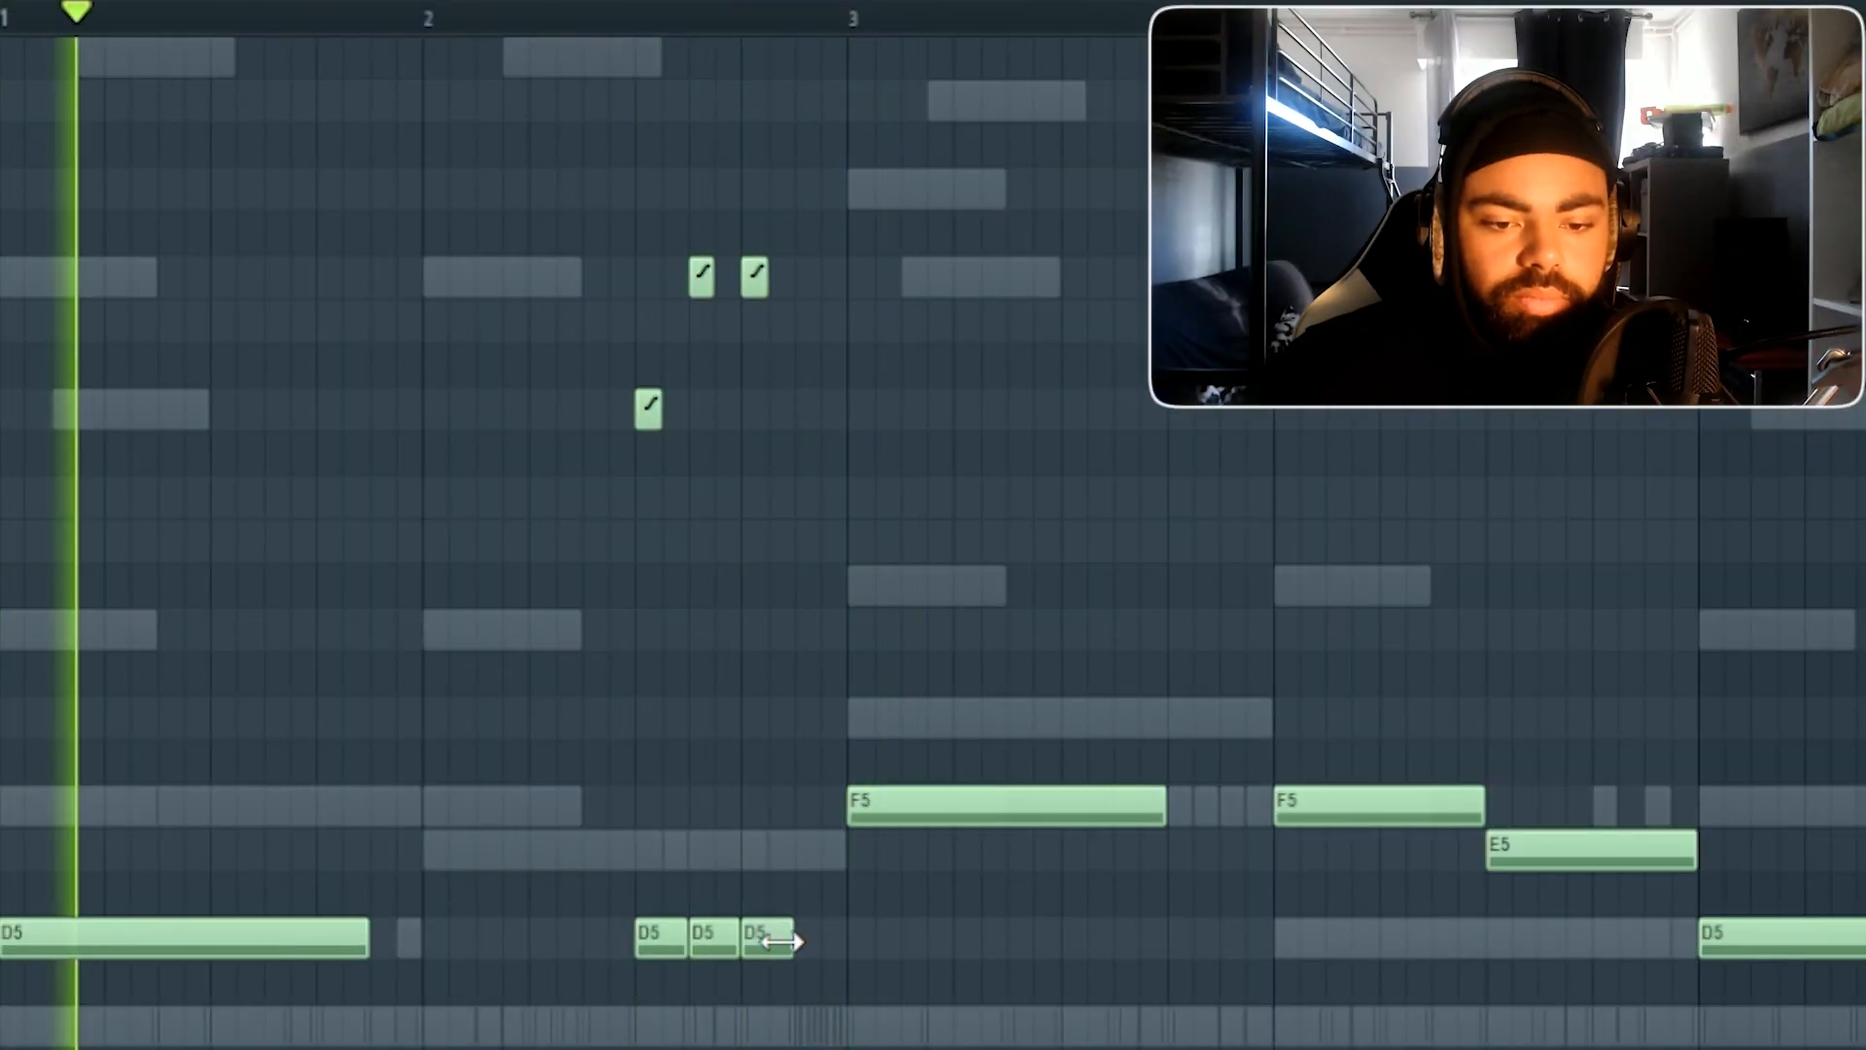
left_click(816, 938)
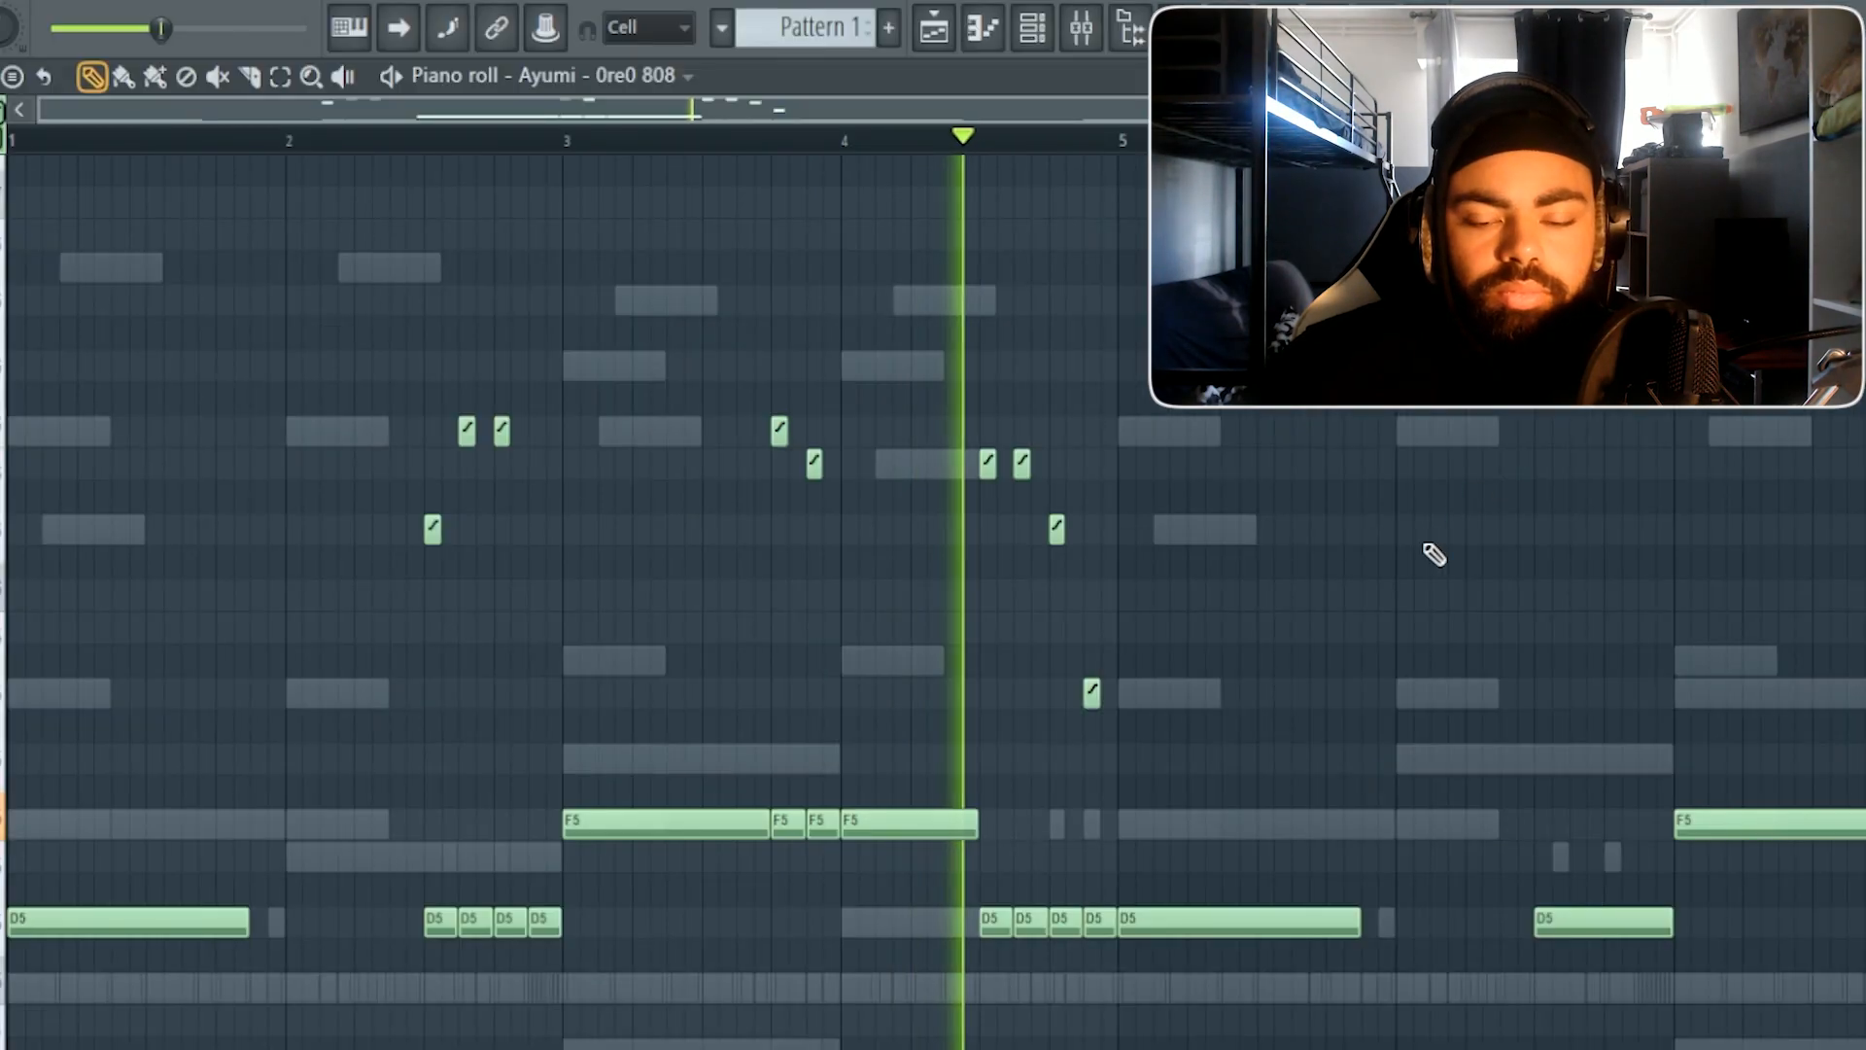
Display note pan for the 808 and select its slide notes in bars 2 to 4 to pan them alternately right and left.
key("space")
left_click(273, 921)
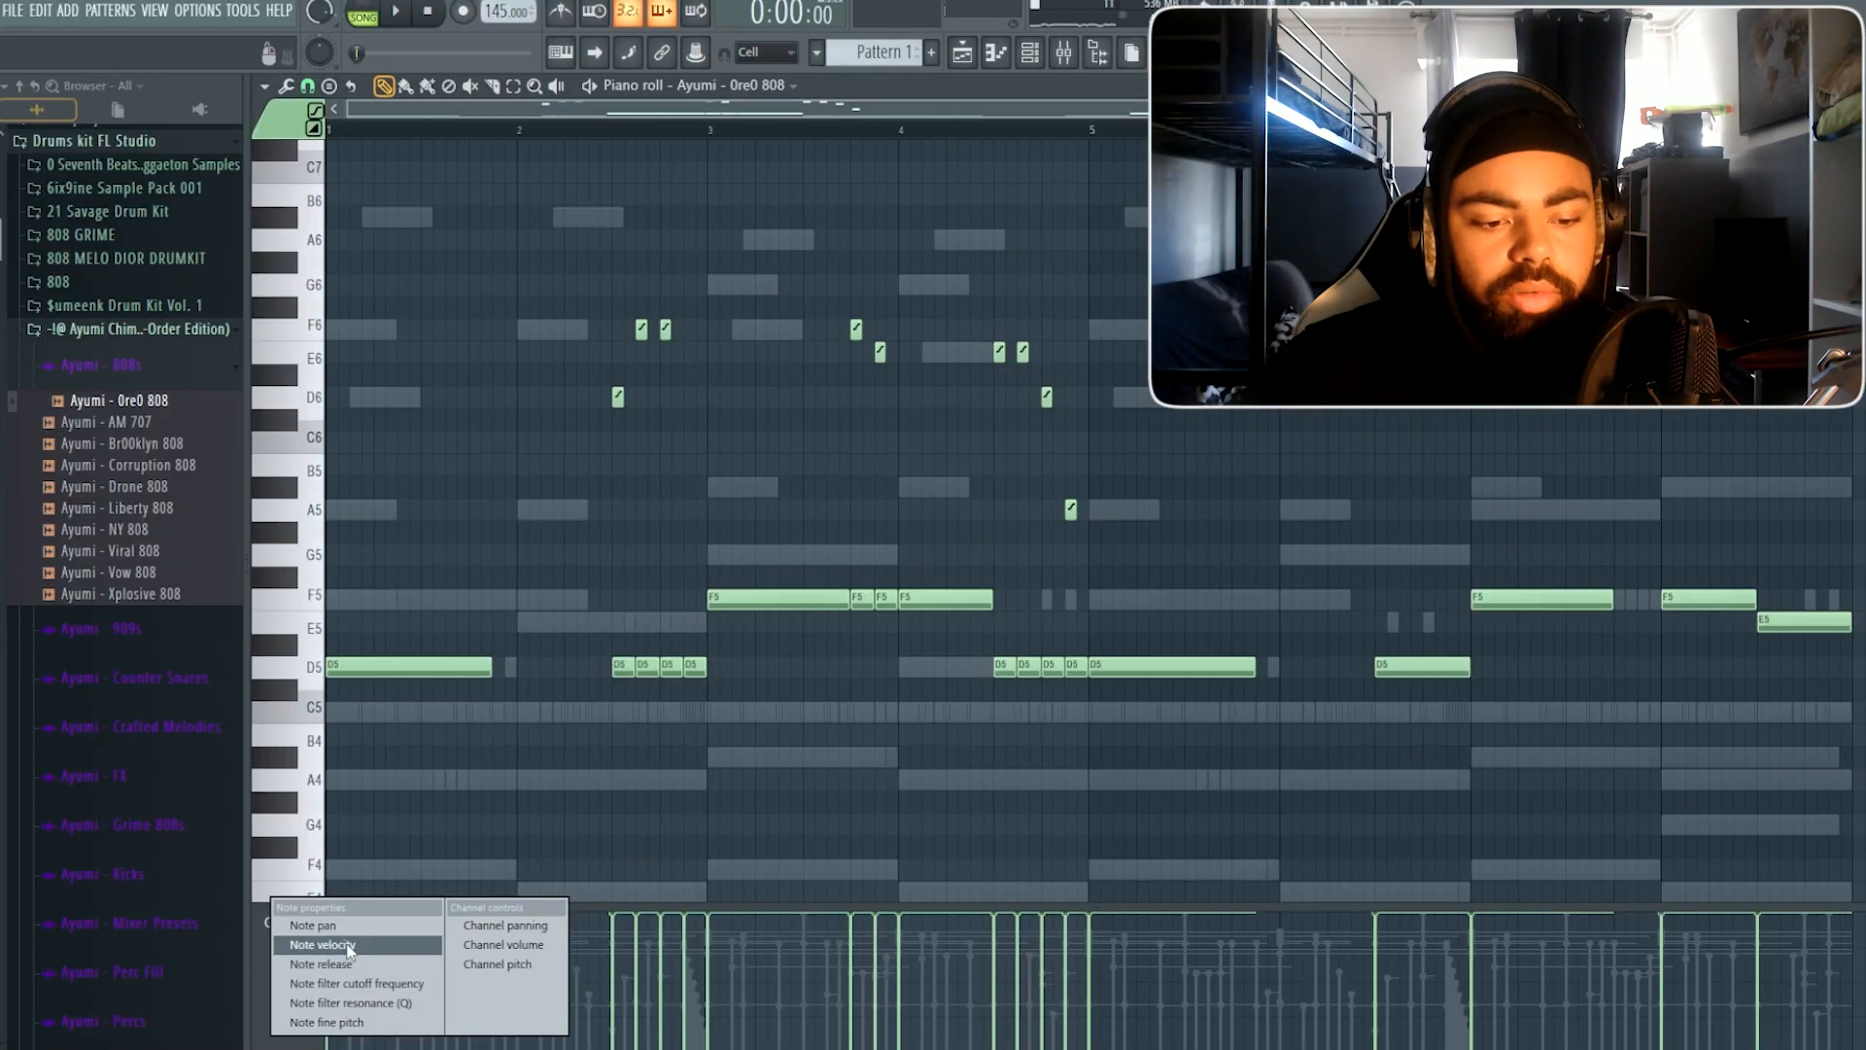
left_click(366, 930)
left_click_drag(528, 296, 1321, 545)
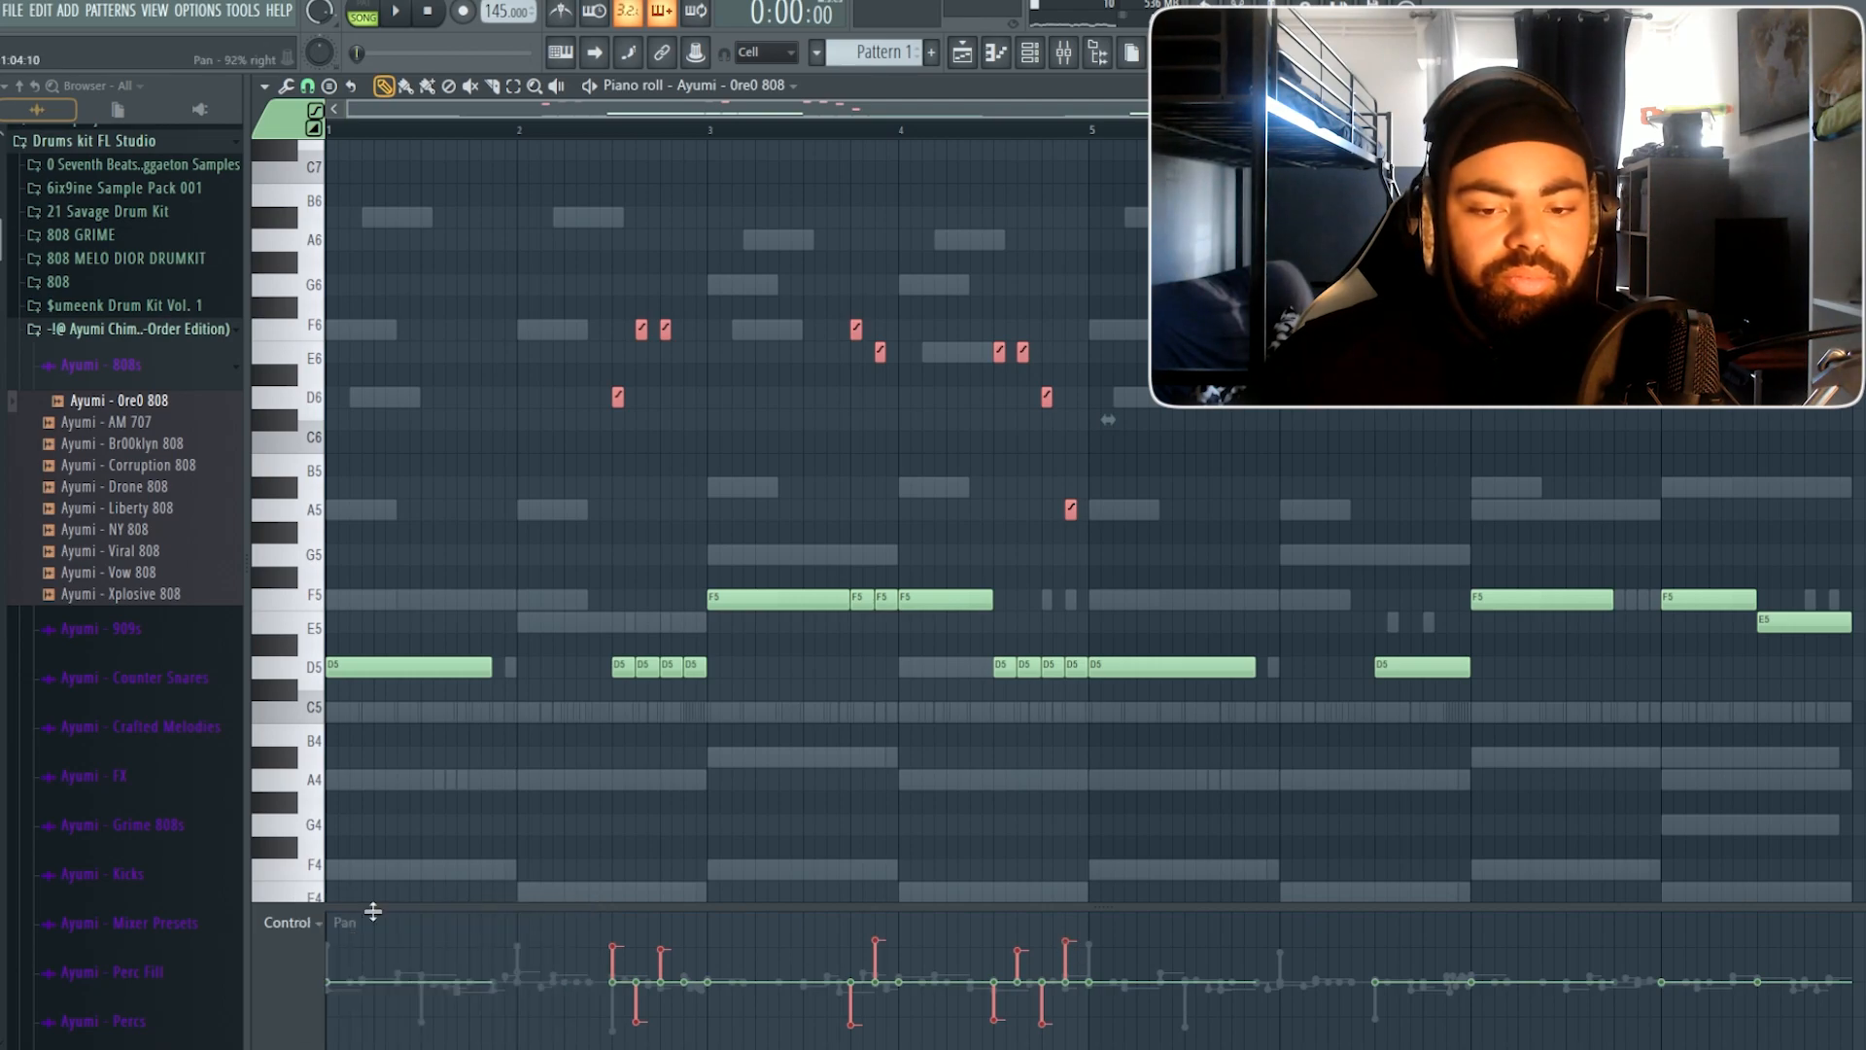
Play the 808 line and compare its note panning and note velocities in the control lane.
key("space")
left_click(288, 923)
left_click(321, 945)
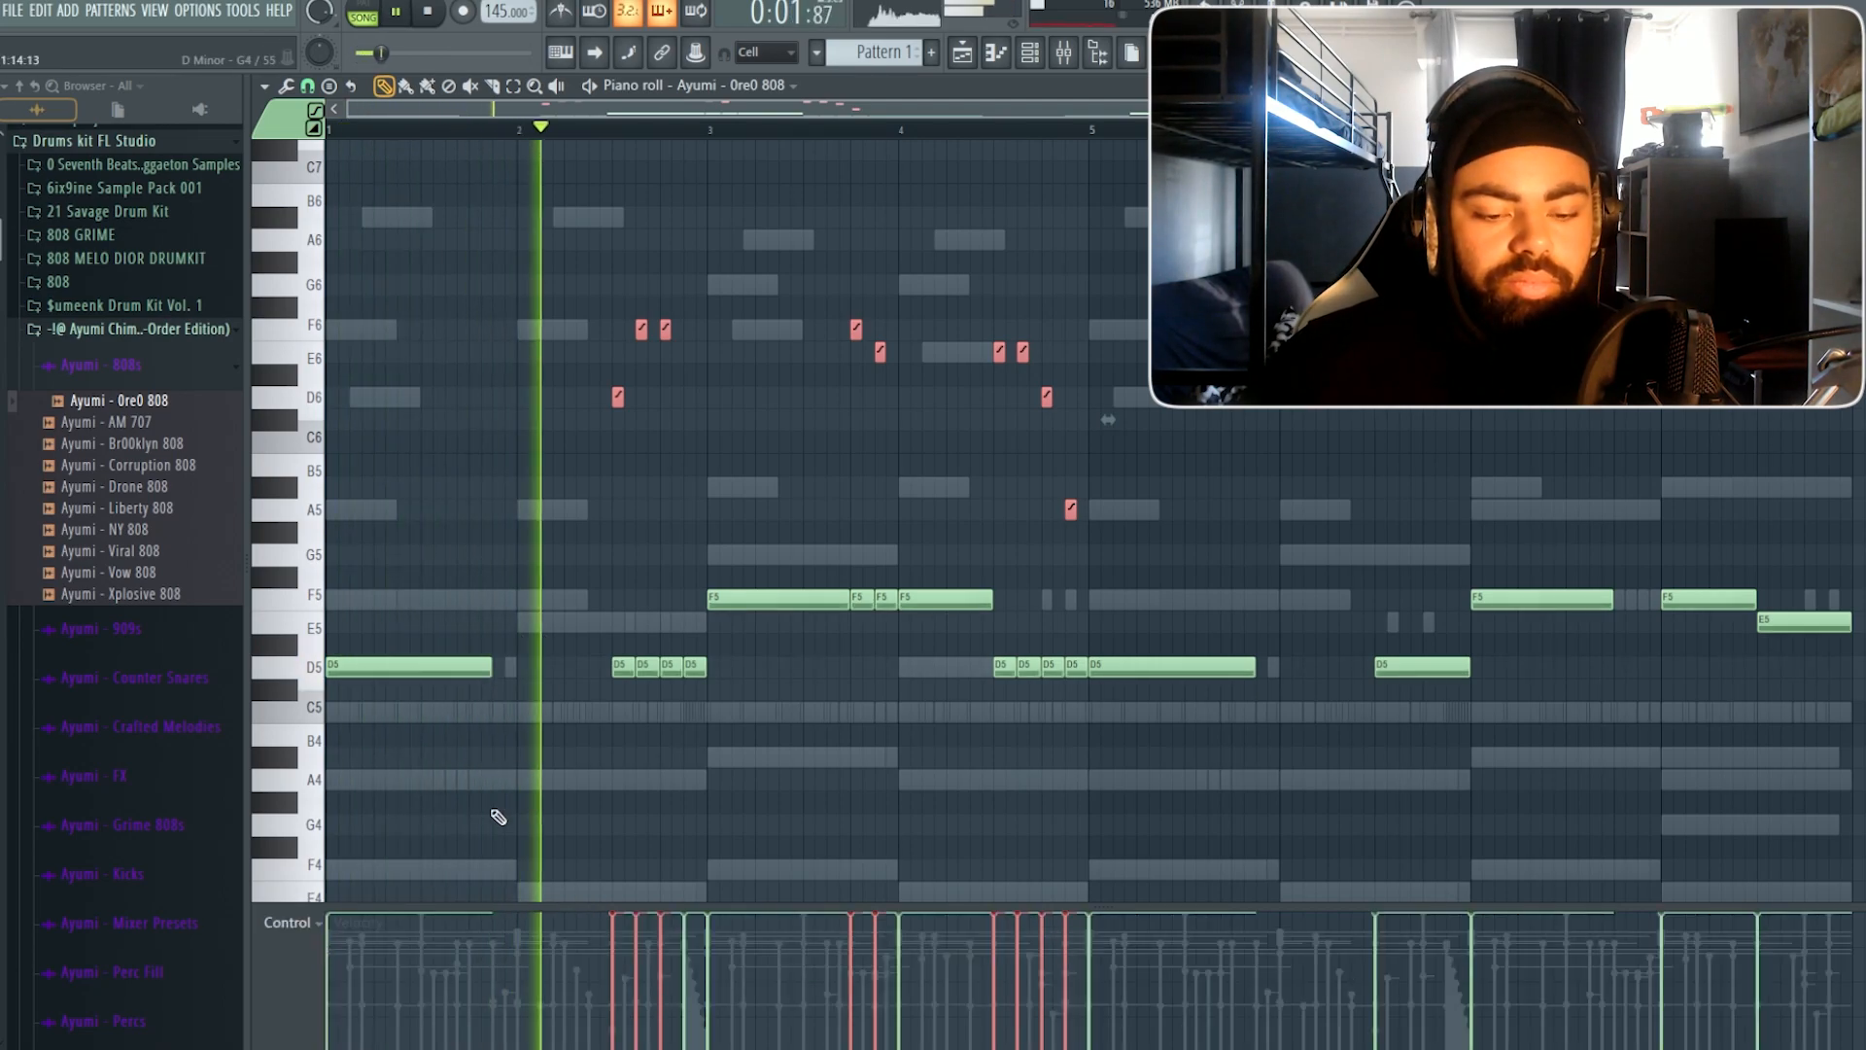
left_click(653, 765)
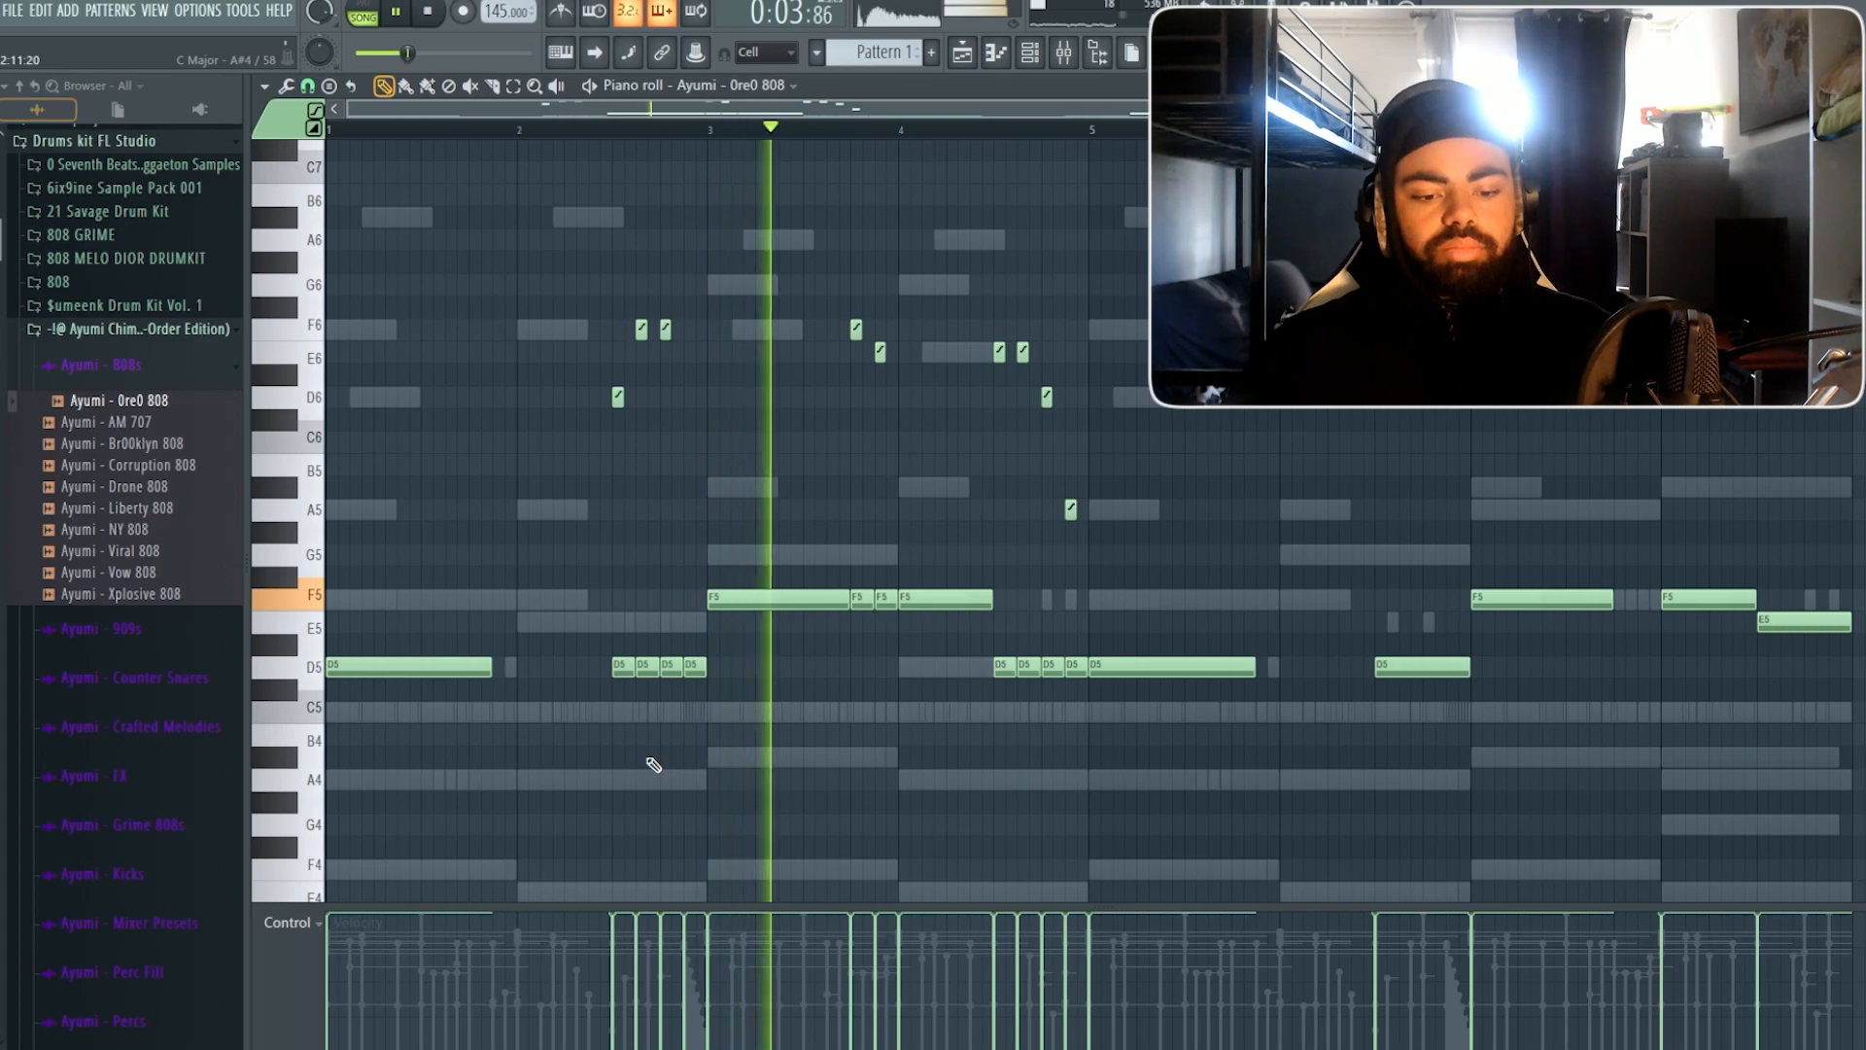
left_click(287, 923)
left_click(315, 925)
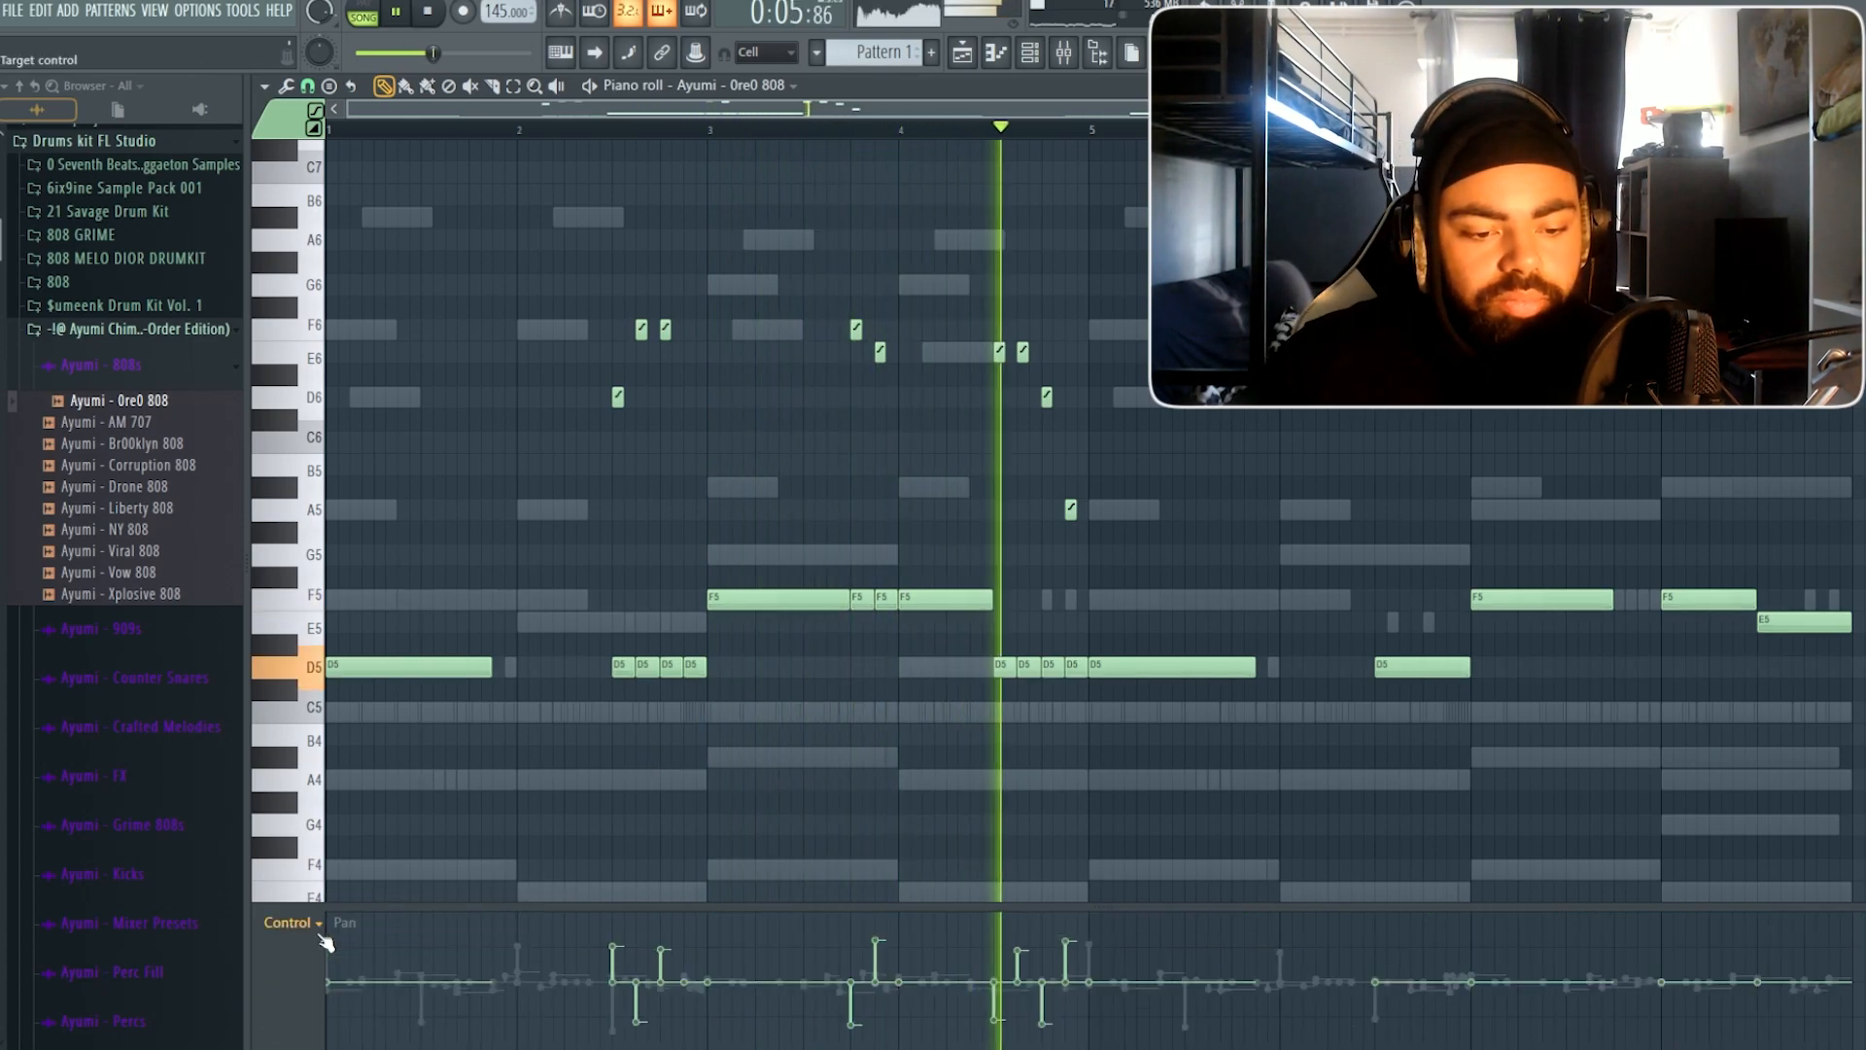
left_click(320, 928)
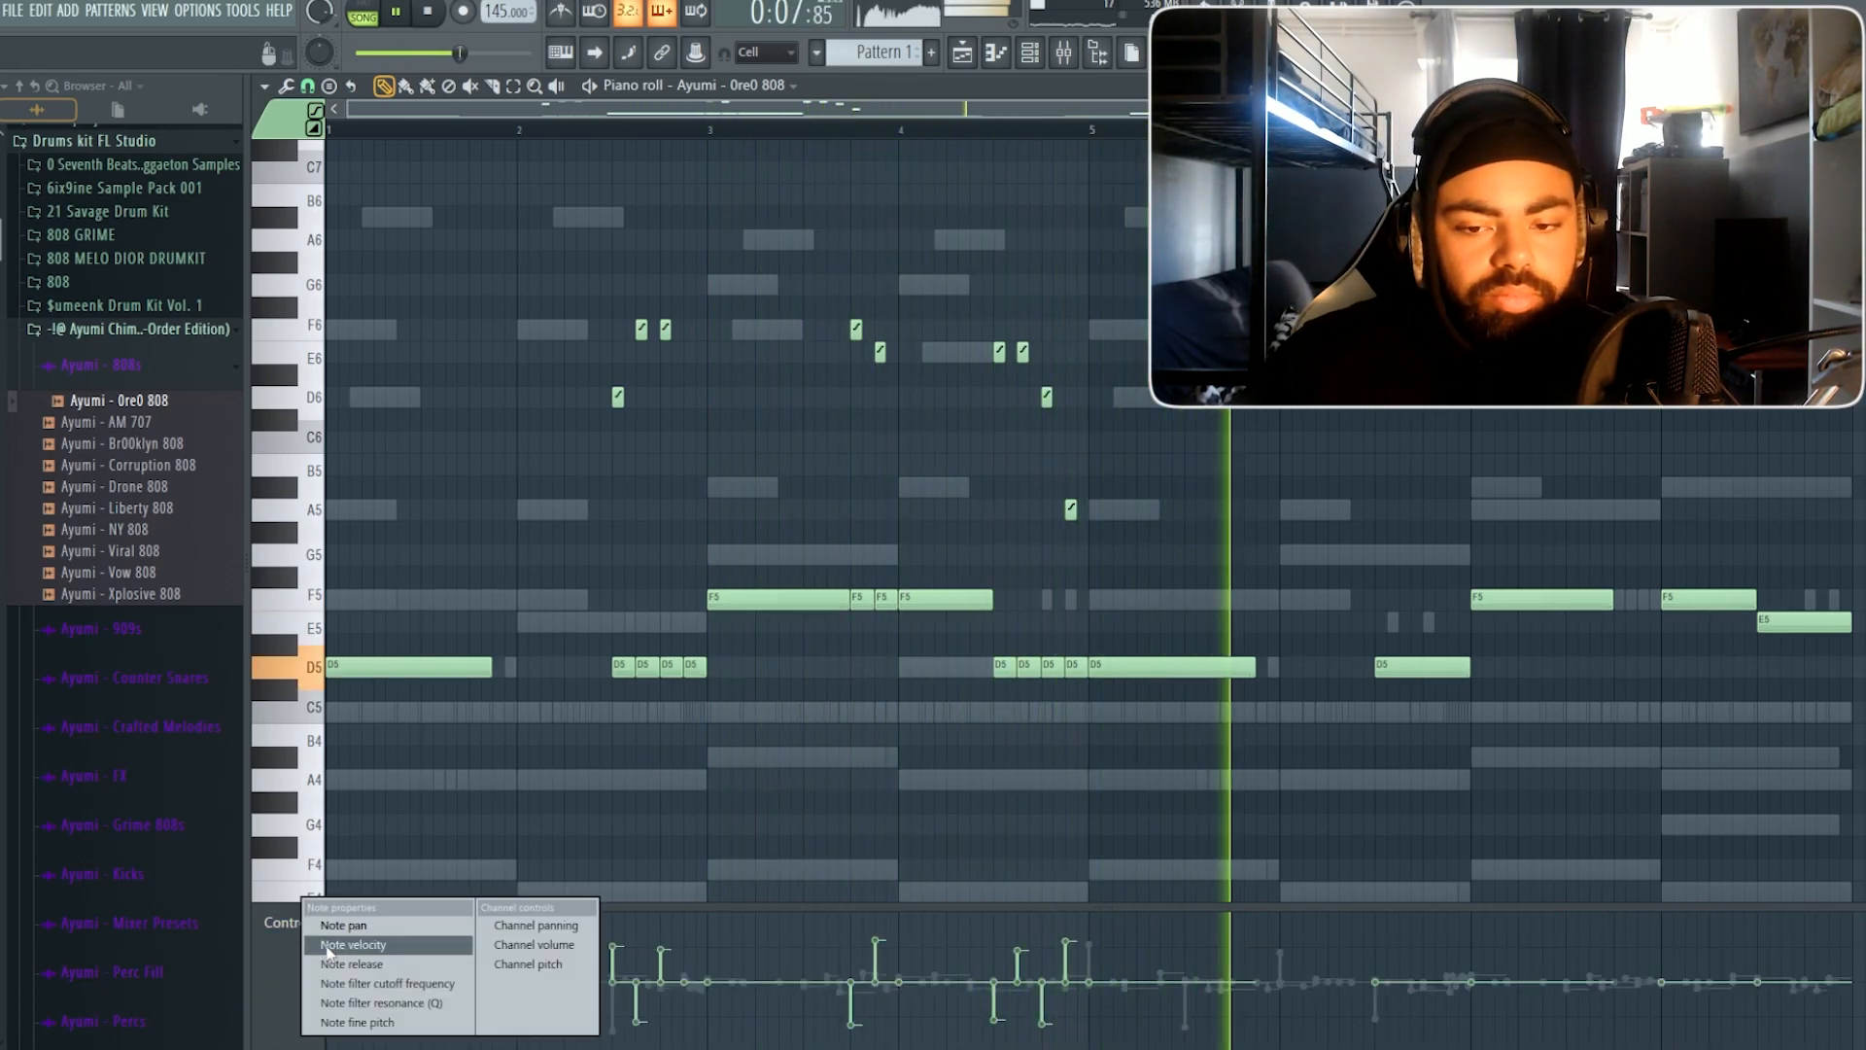
left_click(321, 945)
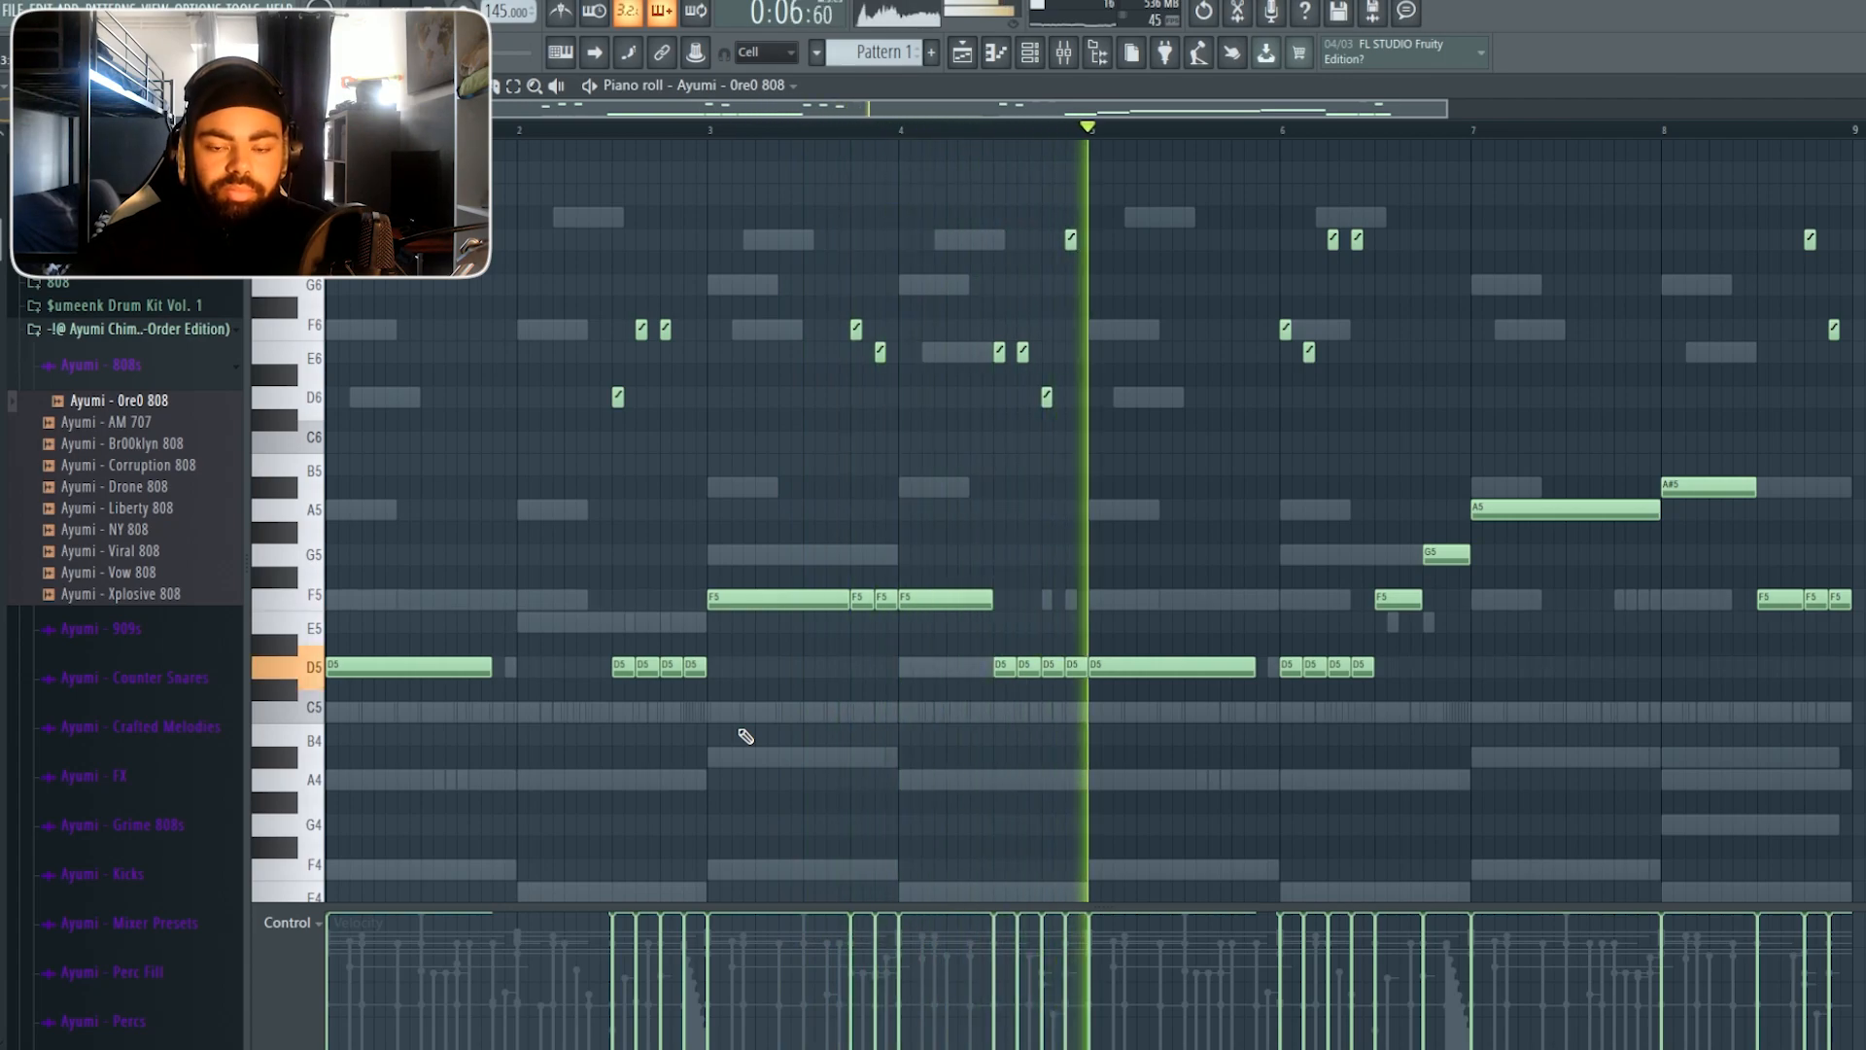
Shorten the A5 note in bar 7 of the 808 line to about half a bar.
left_click_drag(1448, 108, 1786, 114)
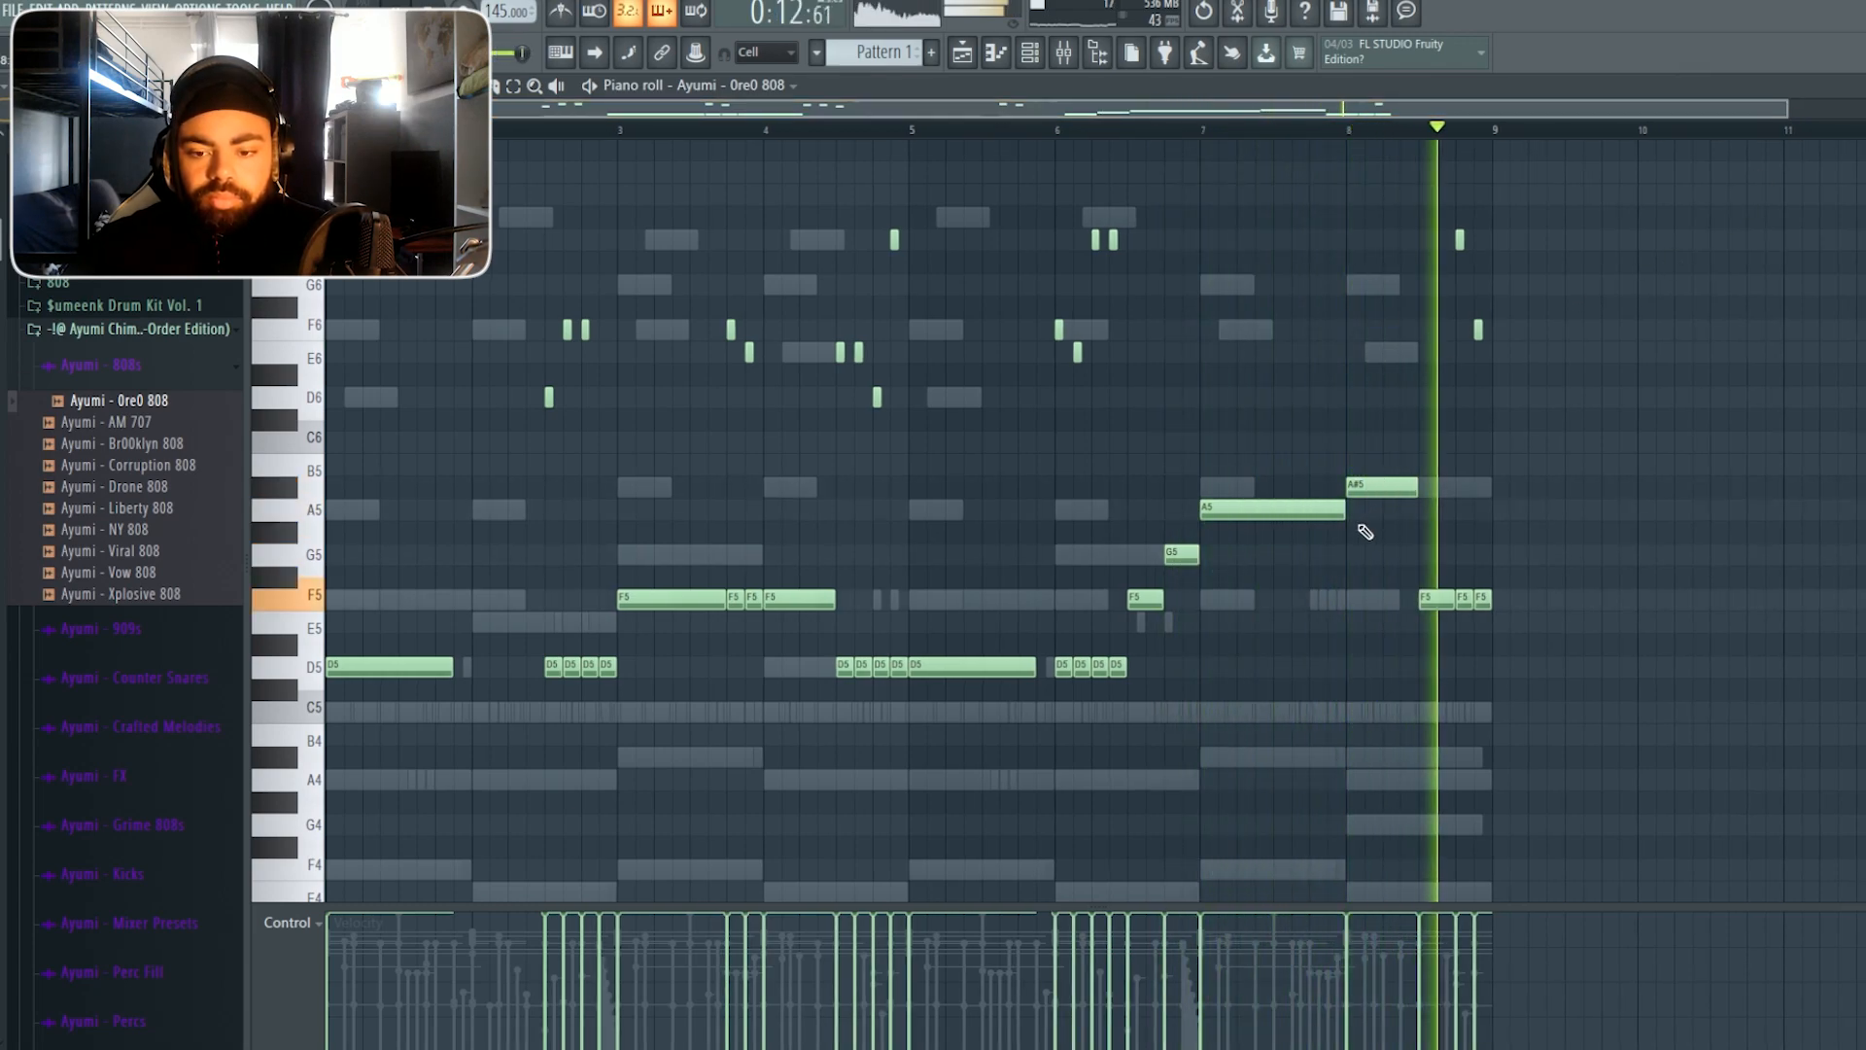
left_click_drag(1342, 509, 1270, 507)
key("space")
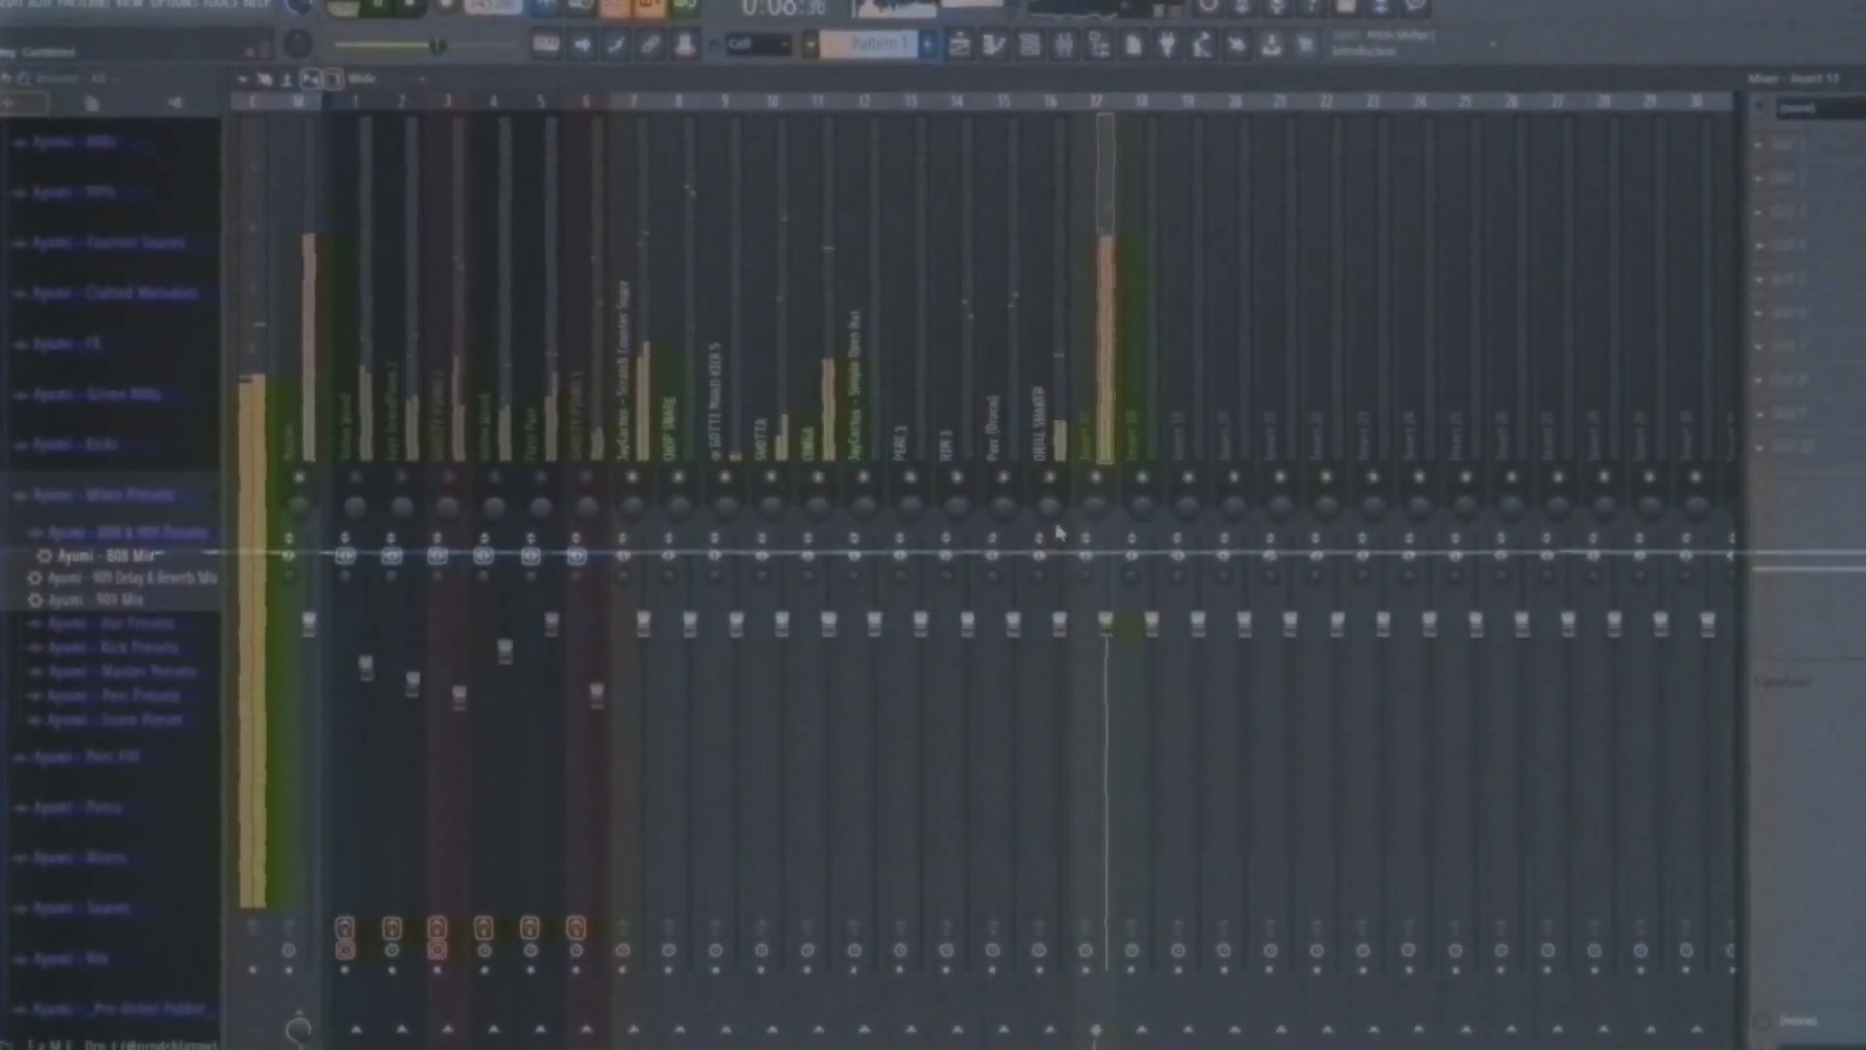
Lower the fader of the 808's mixer insert 17 and add Sausage Fattener to a free effect slot on the Master.
right_click(1106, 616)
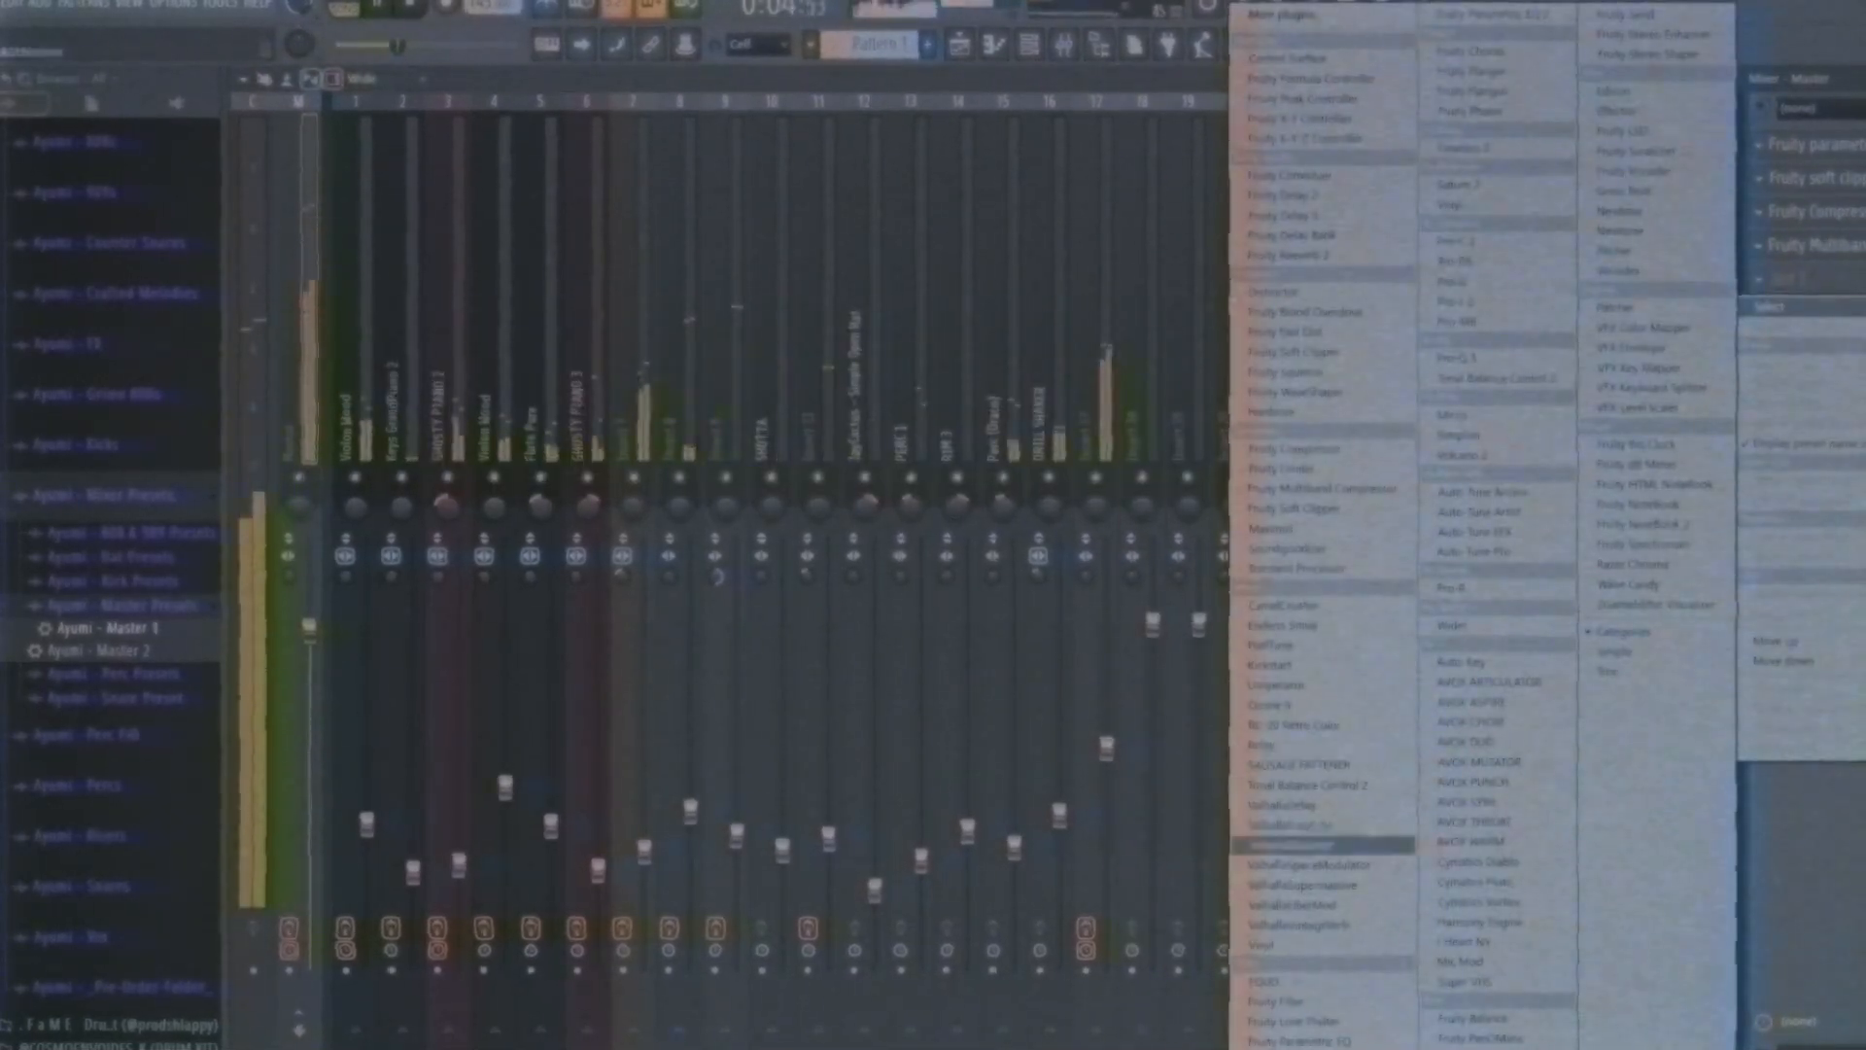
left_click(1326, 765)
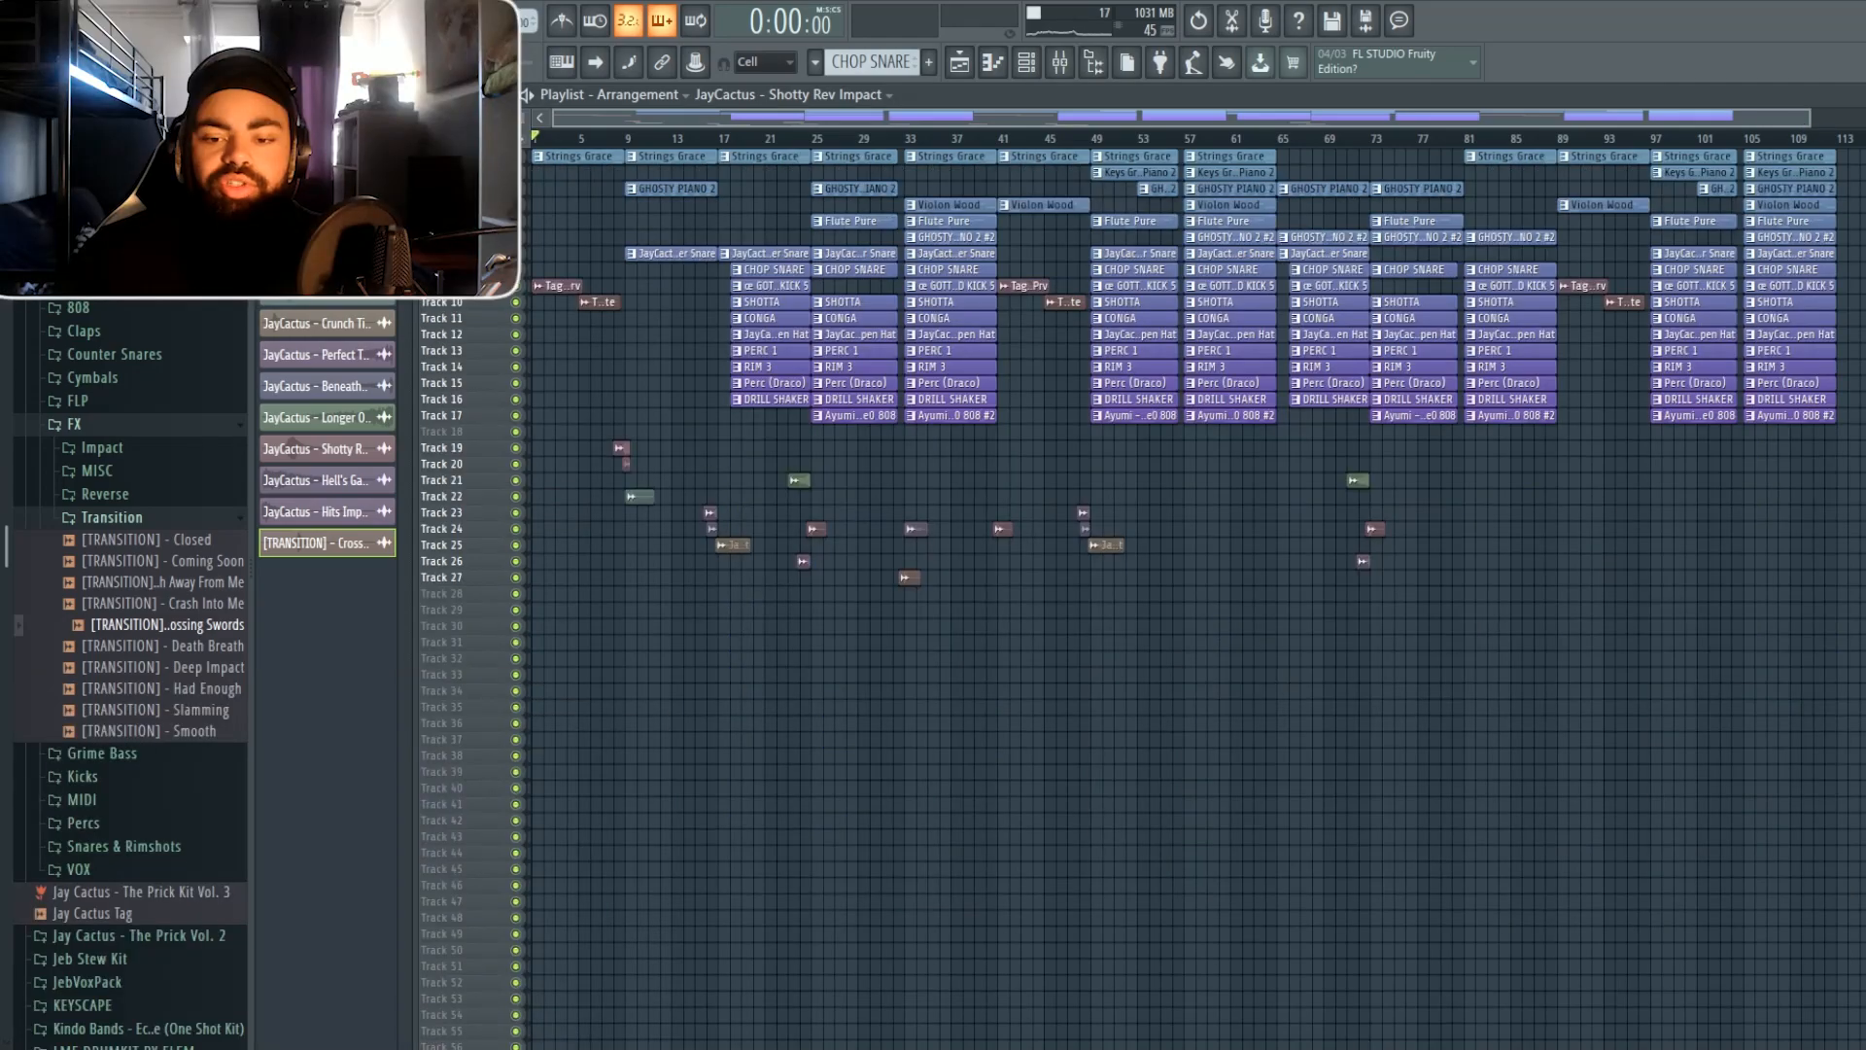
Play back the finished arrangement and examine the melody, drum, 808, tag and transition clips across the playlist.
scroll(1186, 524, "up", 5)
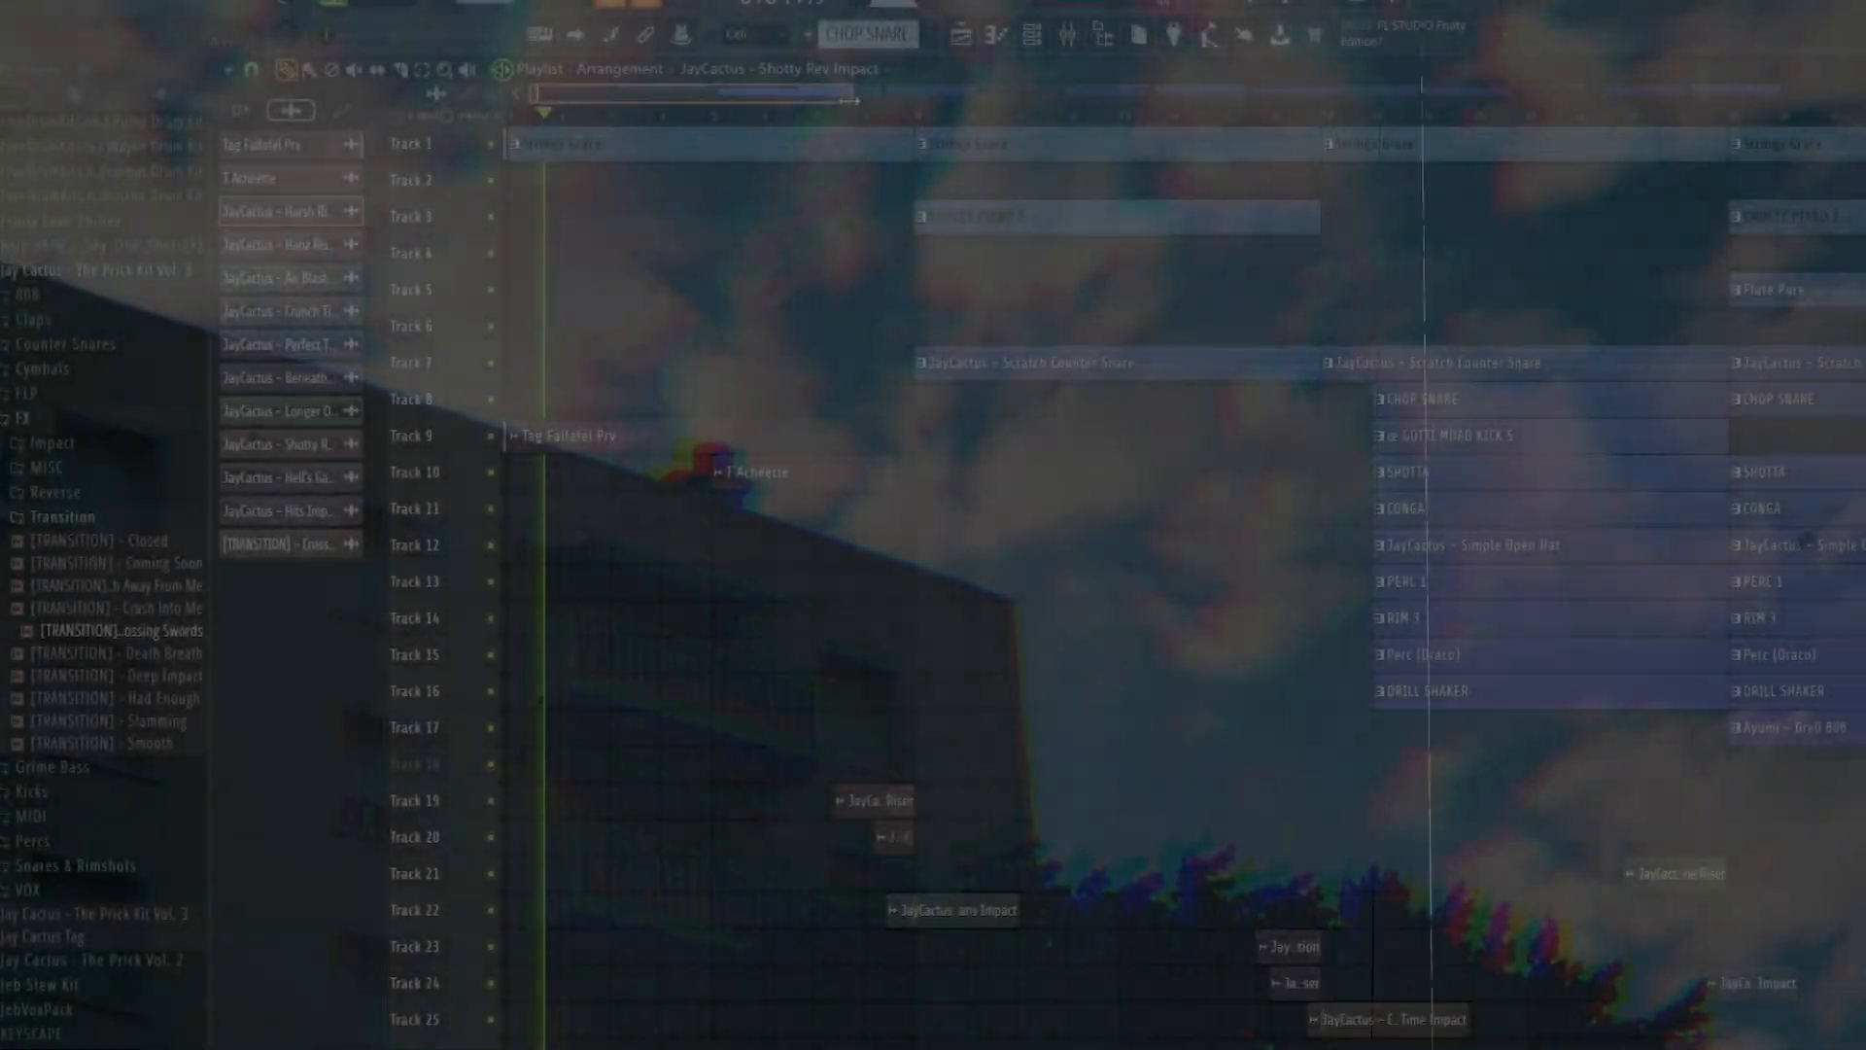
left_click_drag(850, 100, 1750, 195)
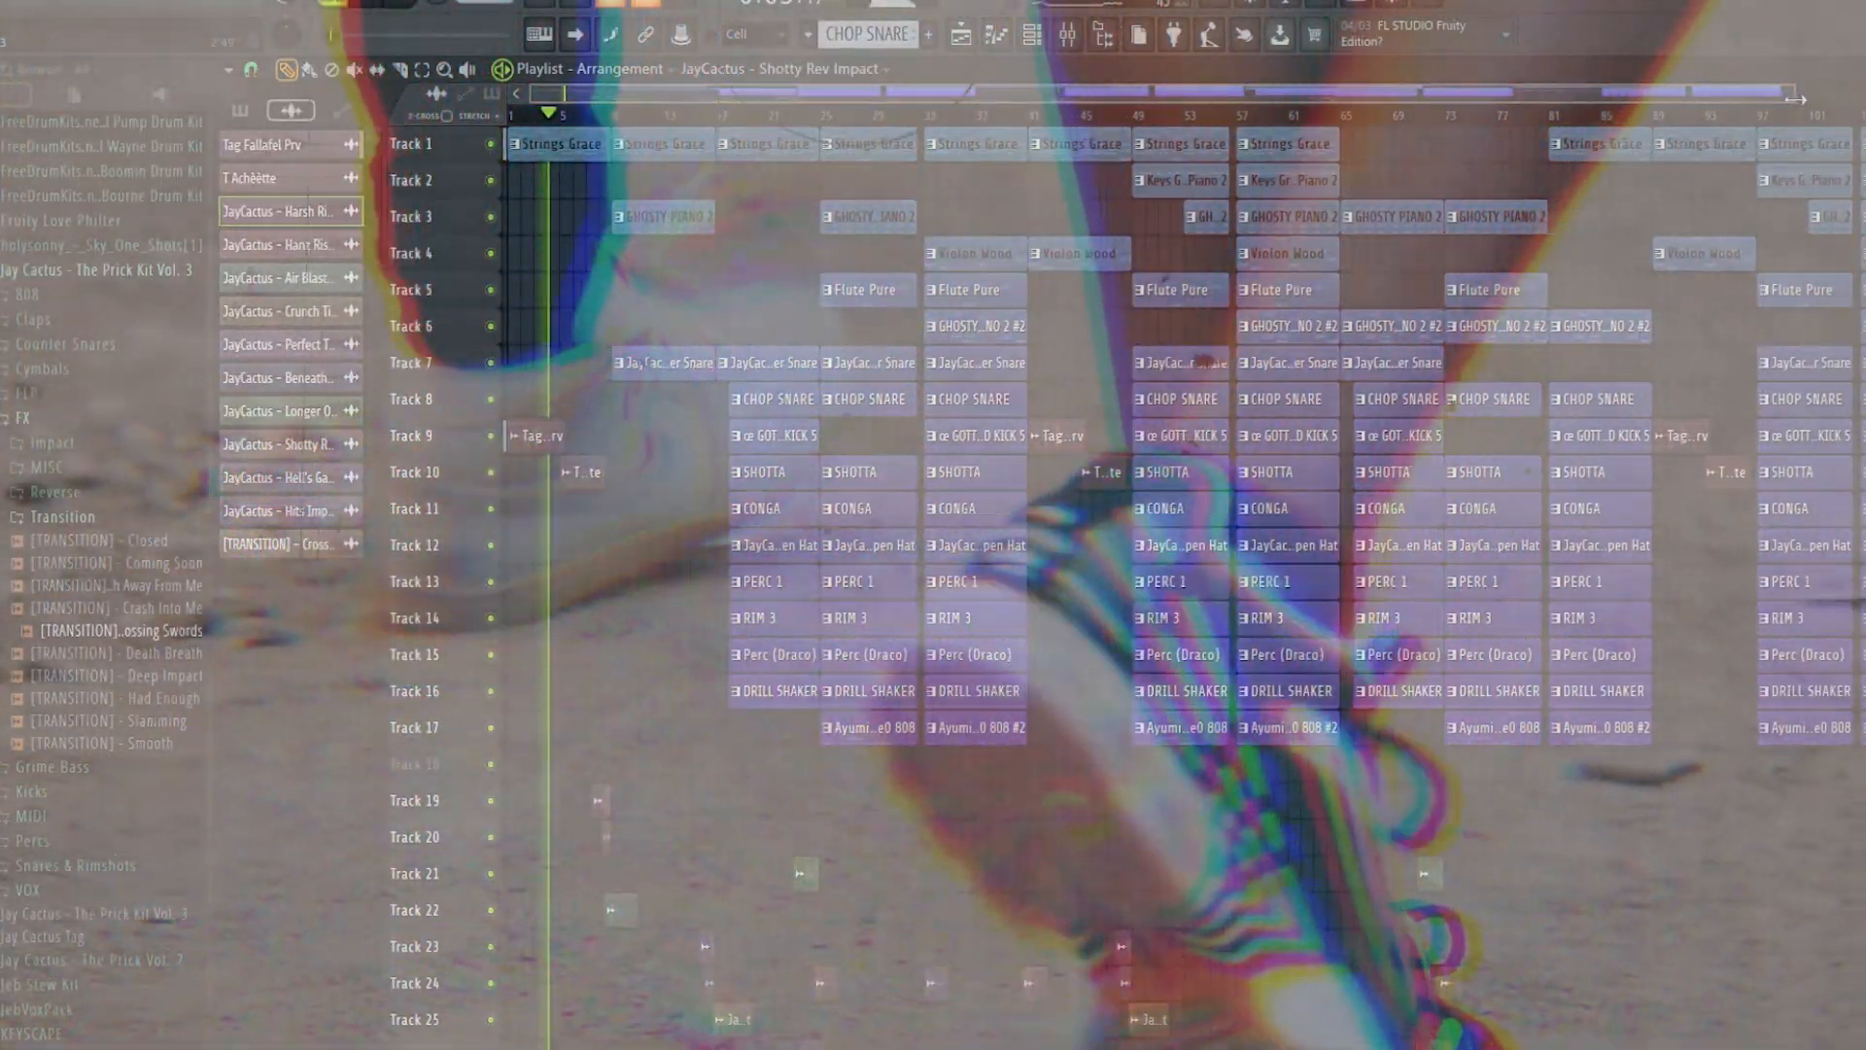
left_click_drag(1788, 96, 1857, 83)
mouse_move(1670, 95)
left_mouse_down()
mouse_move(1723, 97)
mouse_move(1668, 94)
left_mouse_up()
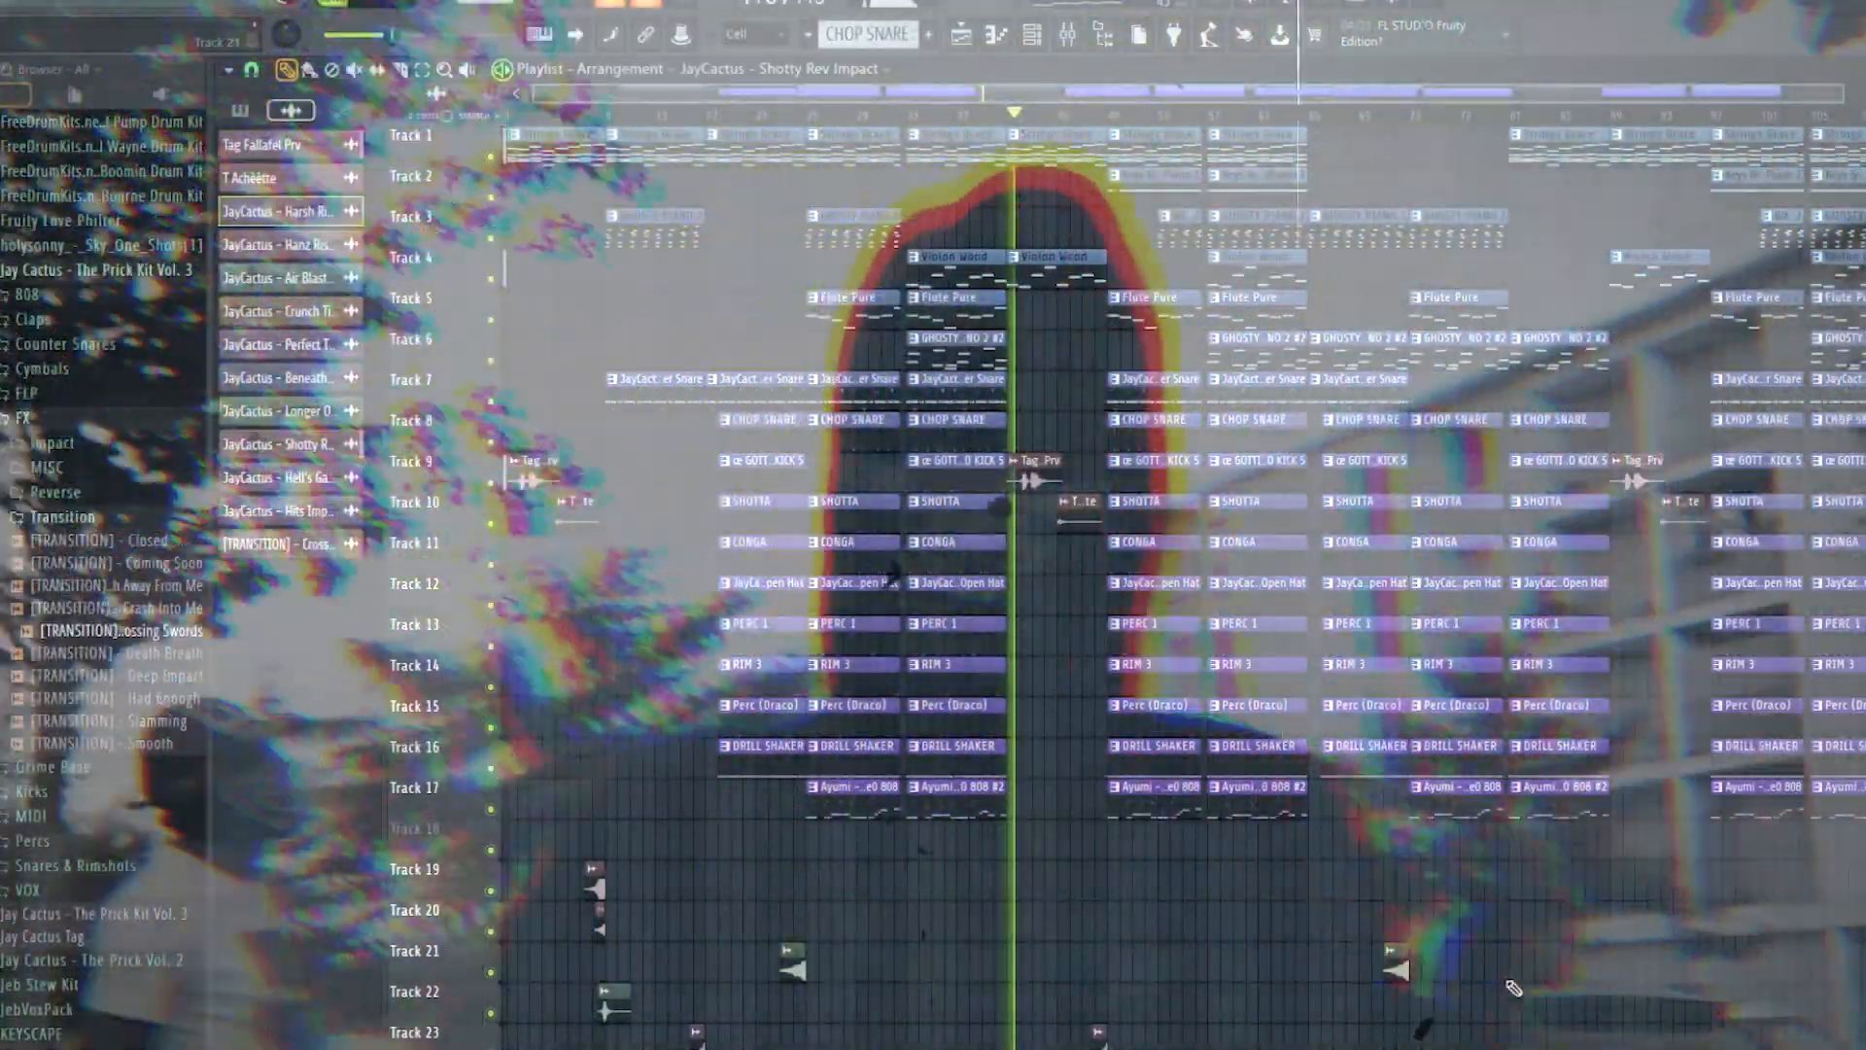
scroll(1350, 962, "down", 4)
scroll(1341, 951, "up", 4)
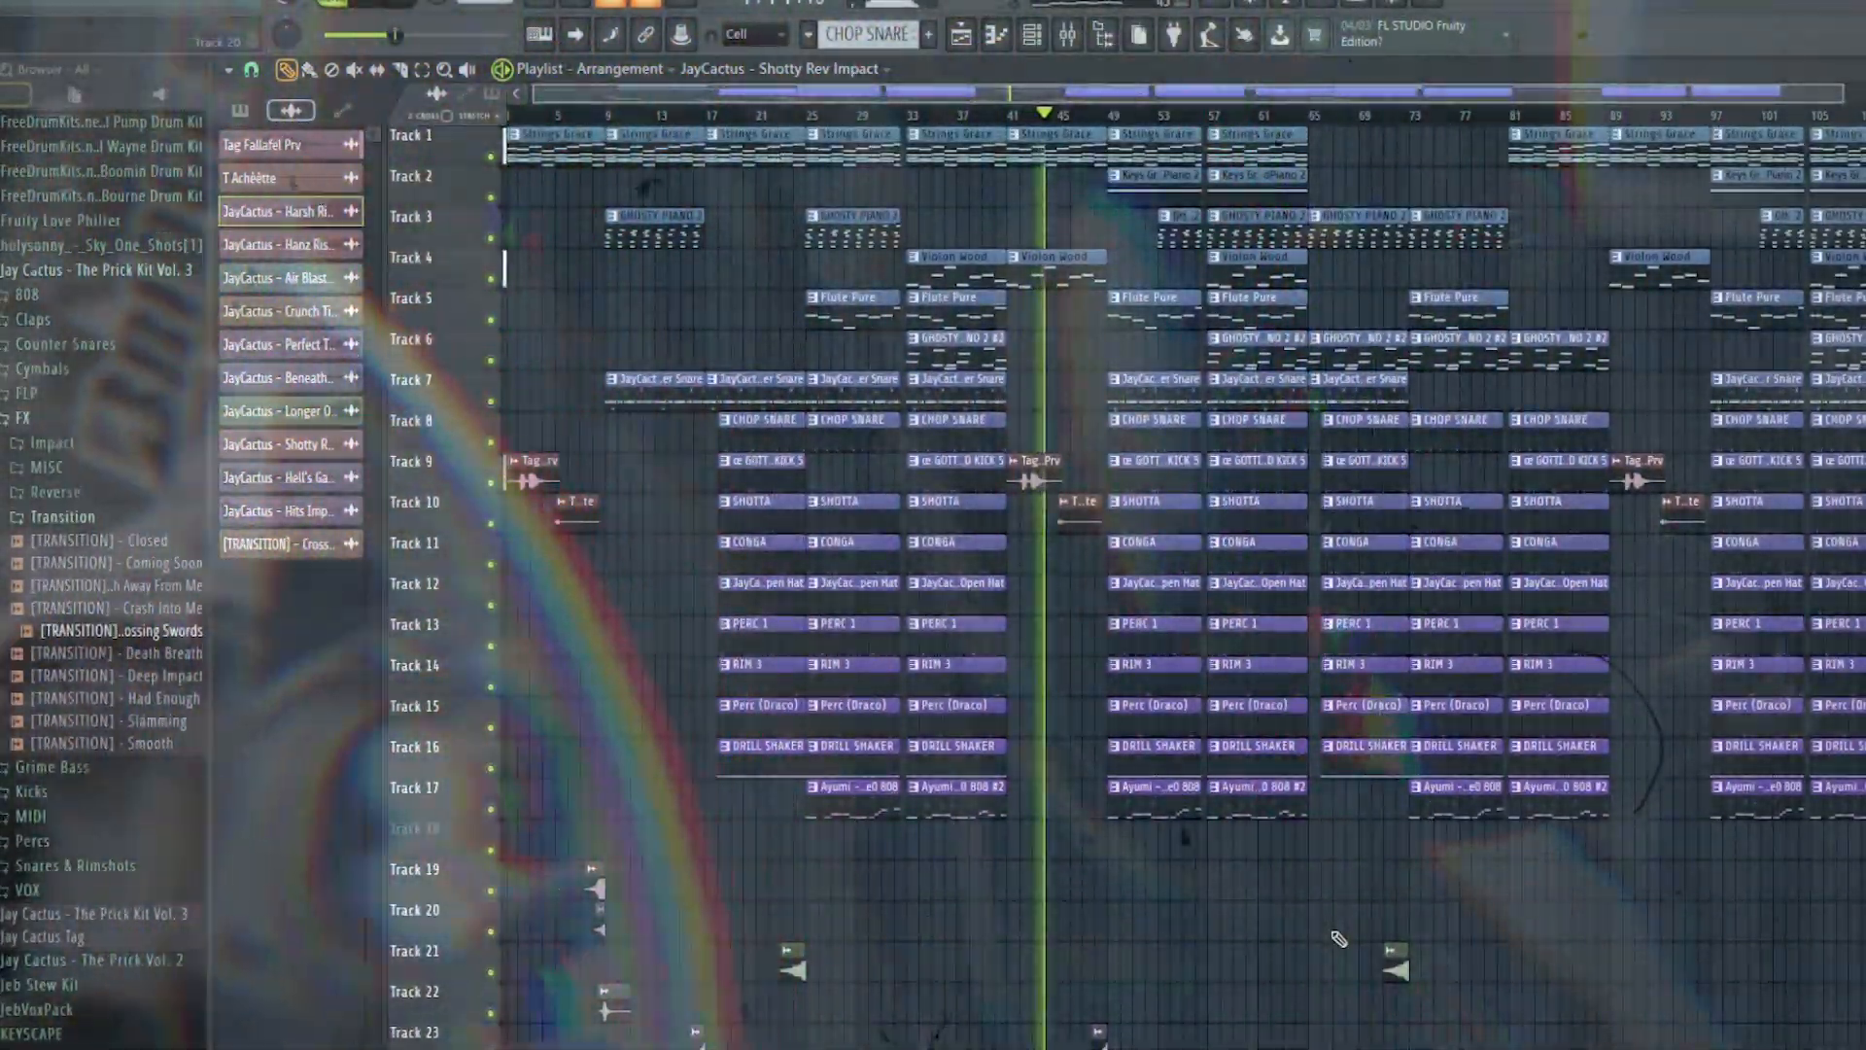